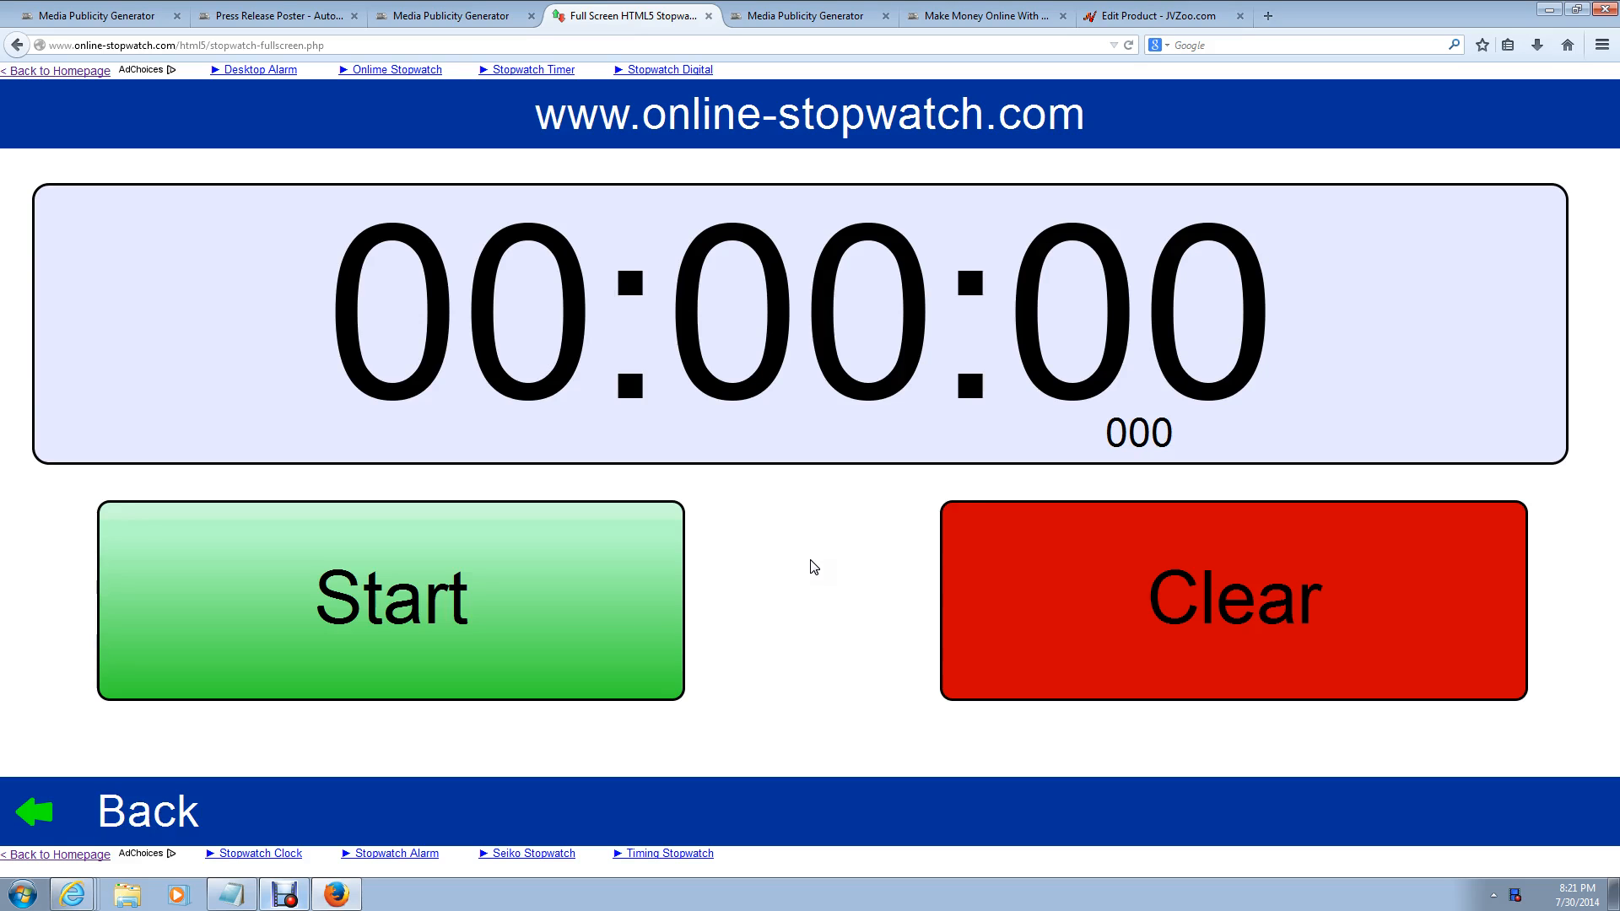
Step: Start the full-screen Online-Stopwatch from zero and return to the Media Publicity Generator tab
left_click(439, 598)
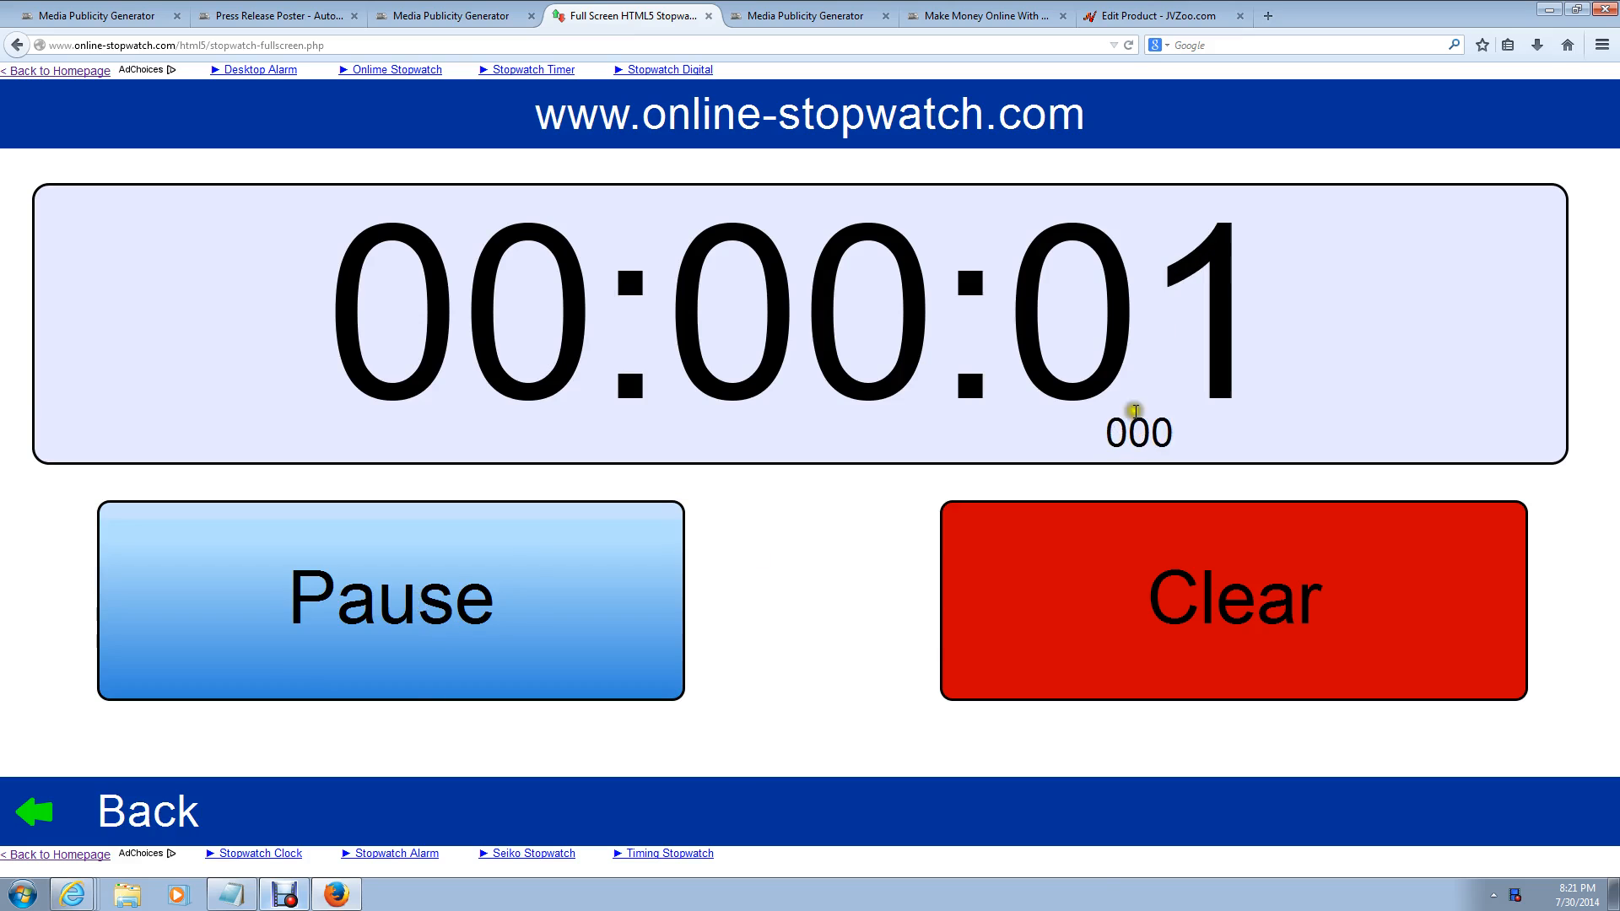
left_click(59, 10)
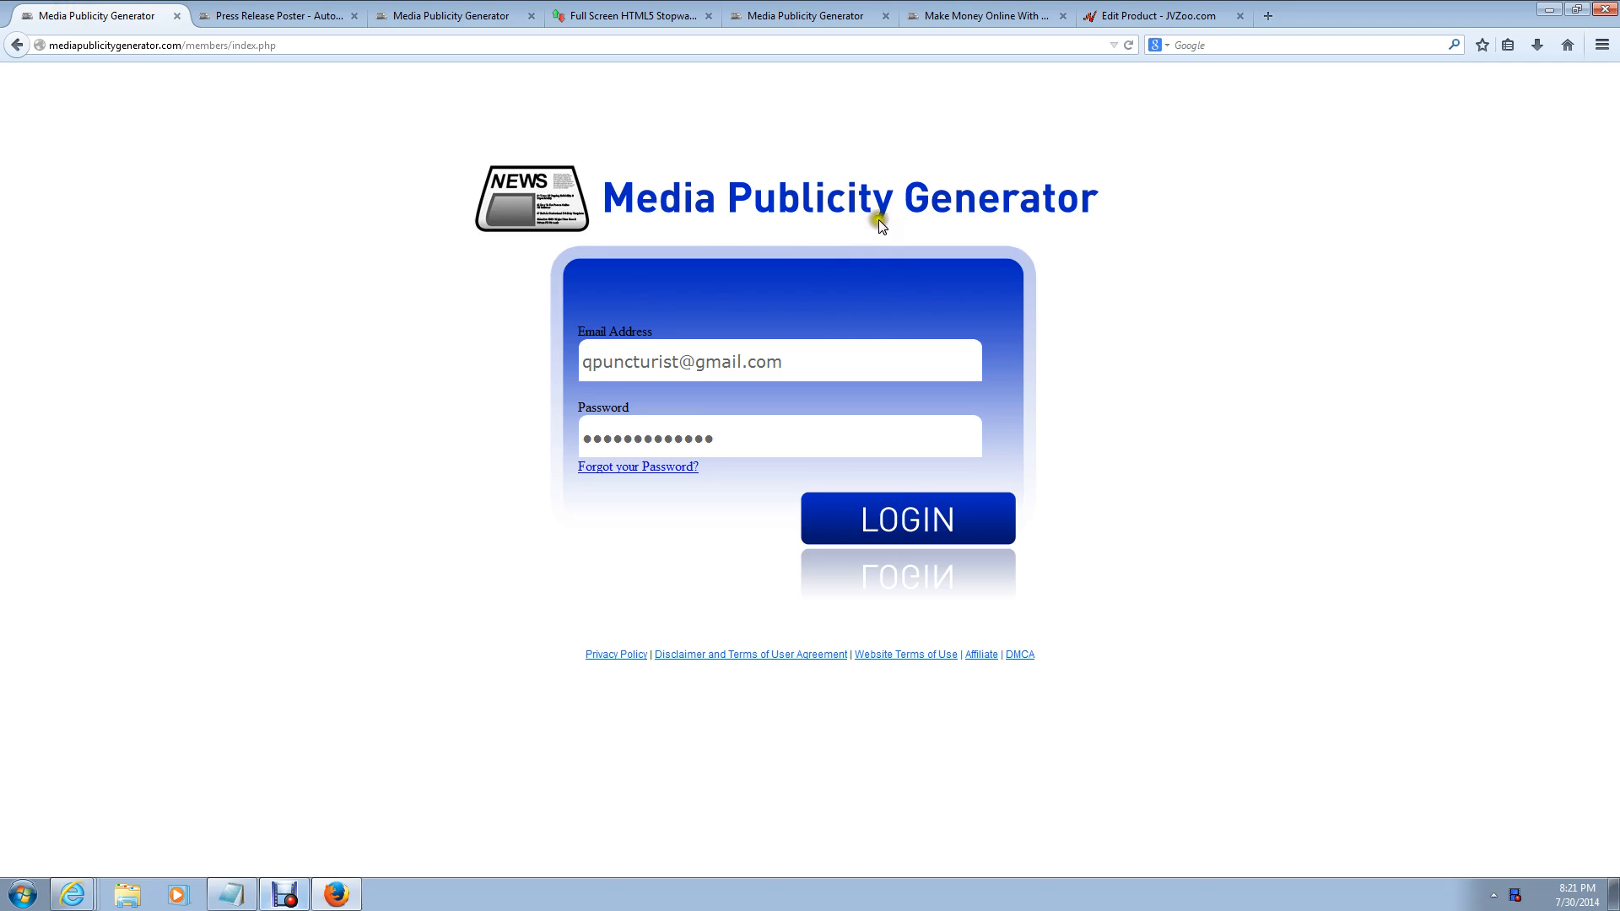
Step: Log in to the members area and decline the auto-saved draft, leaving the editor empty
left_click(909, 520)
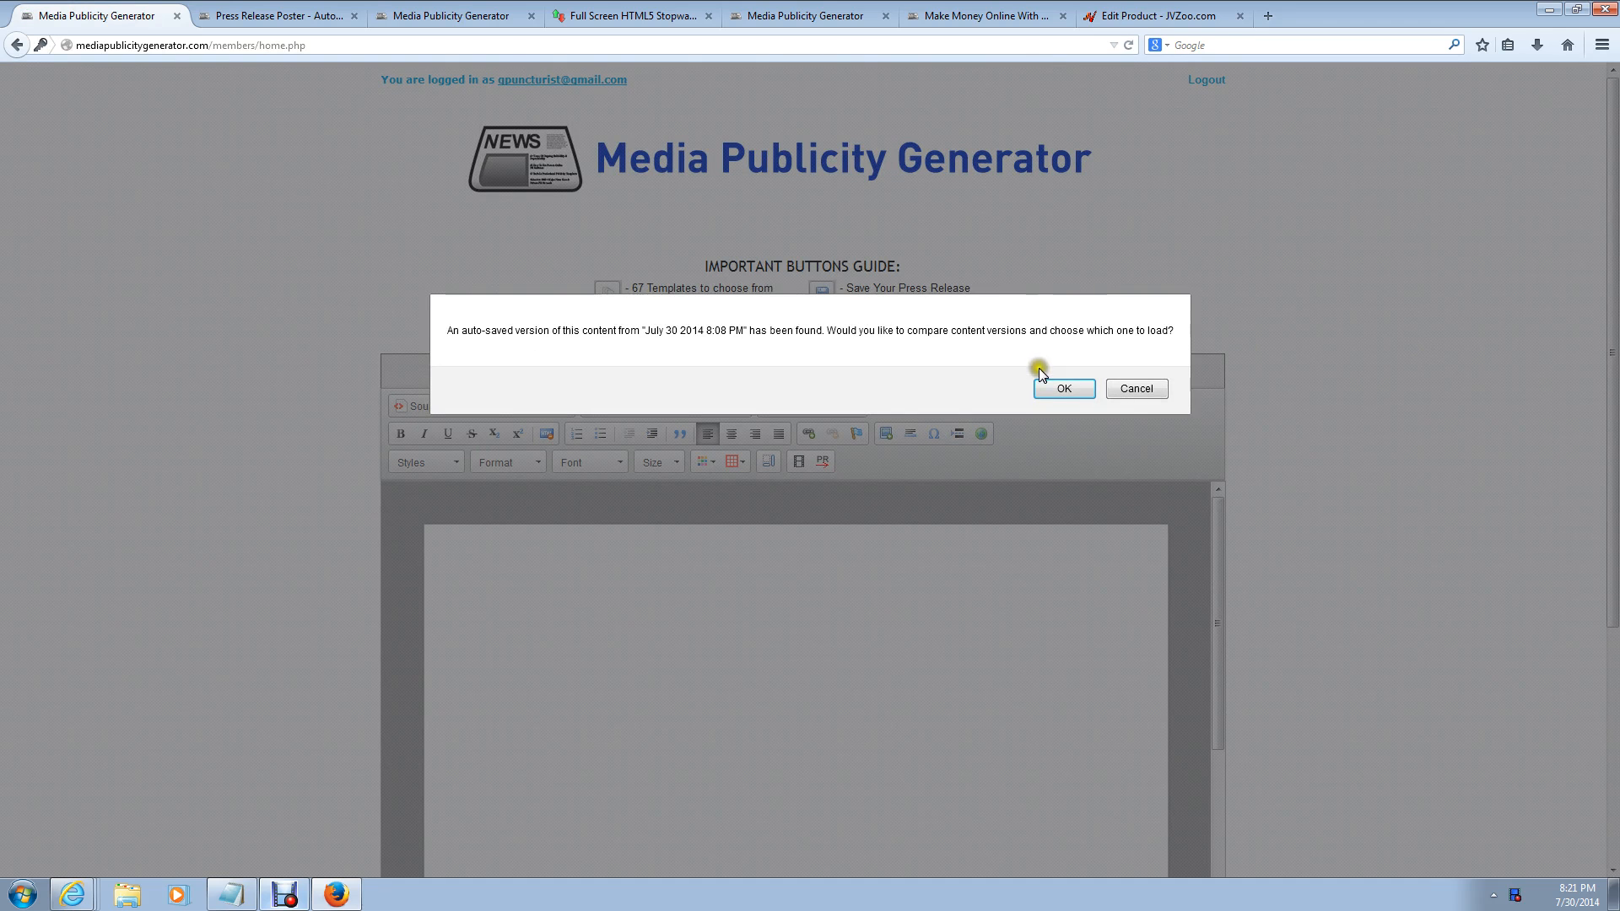
left_click(1057, 386)
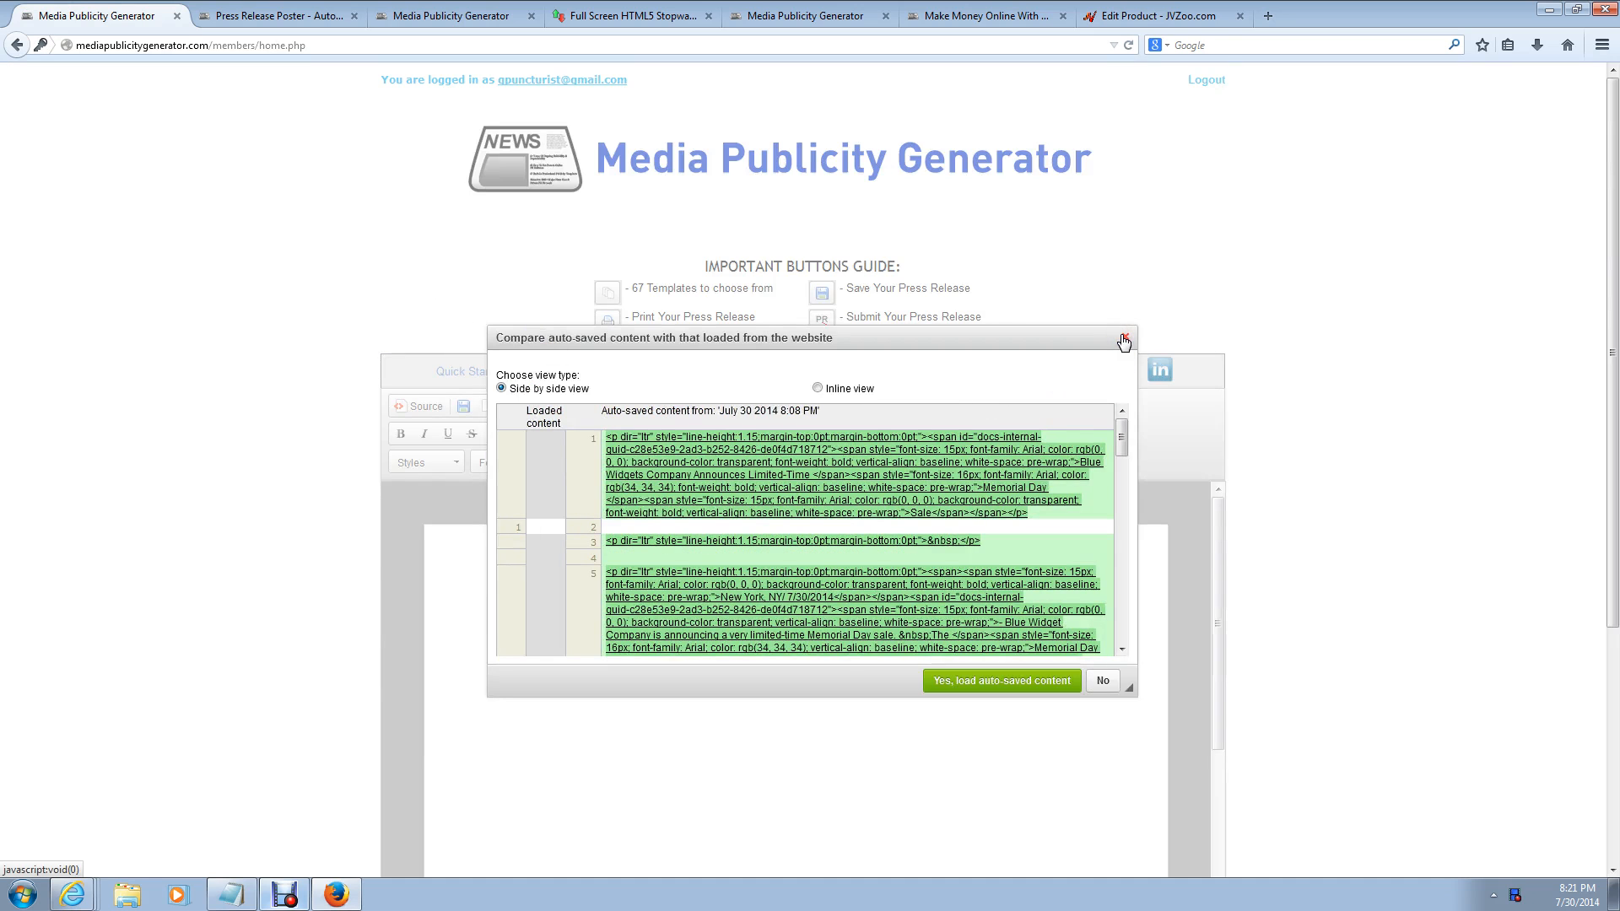
left_click(1124, 342)
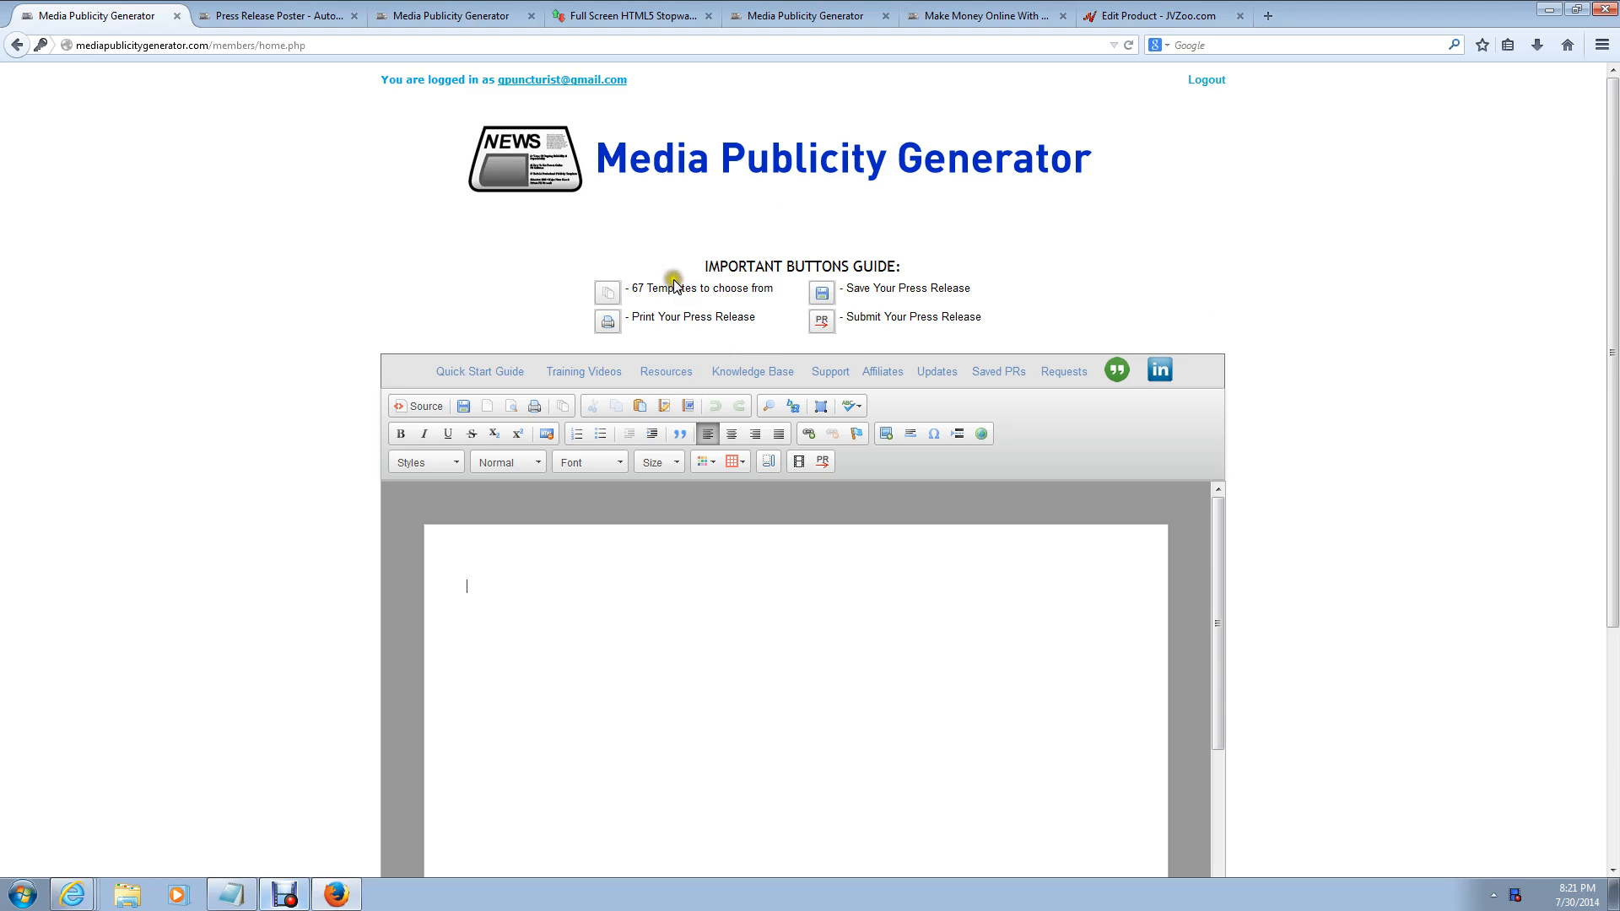
Step: Load the Memorial Day Sale template from the Content Templates list into the editor
left_click(563, 406)
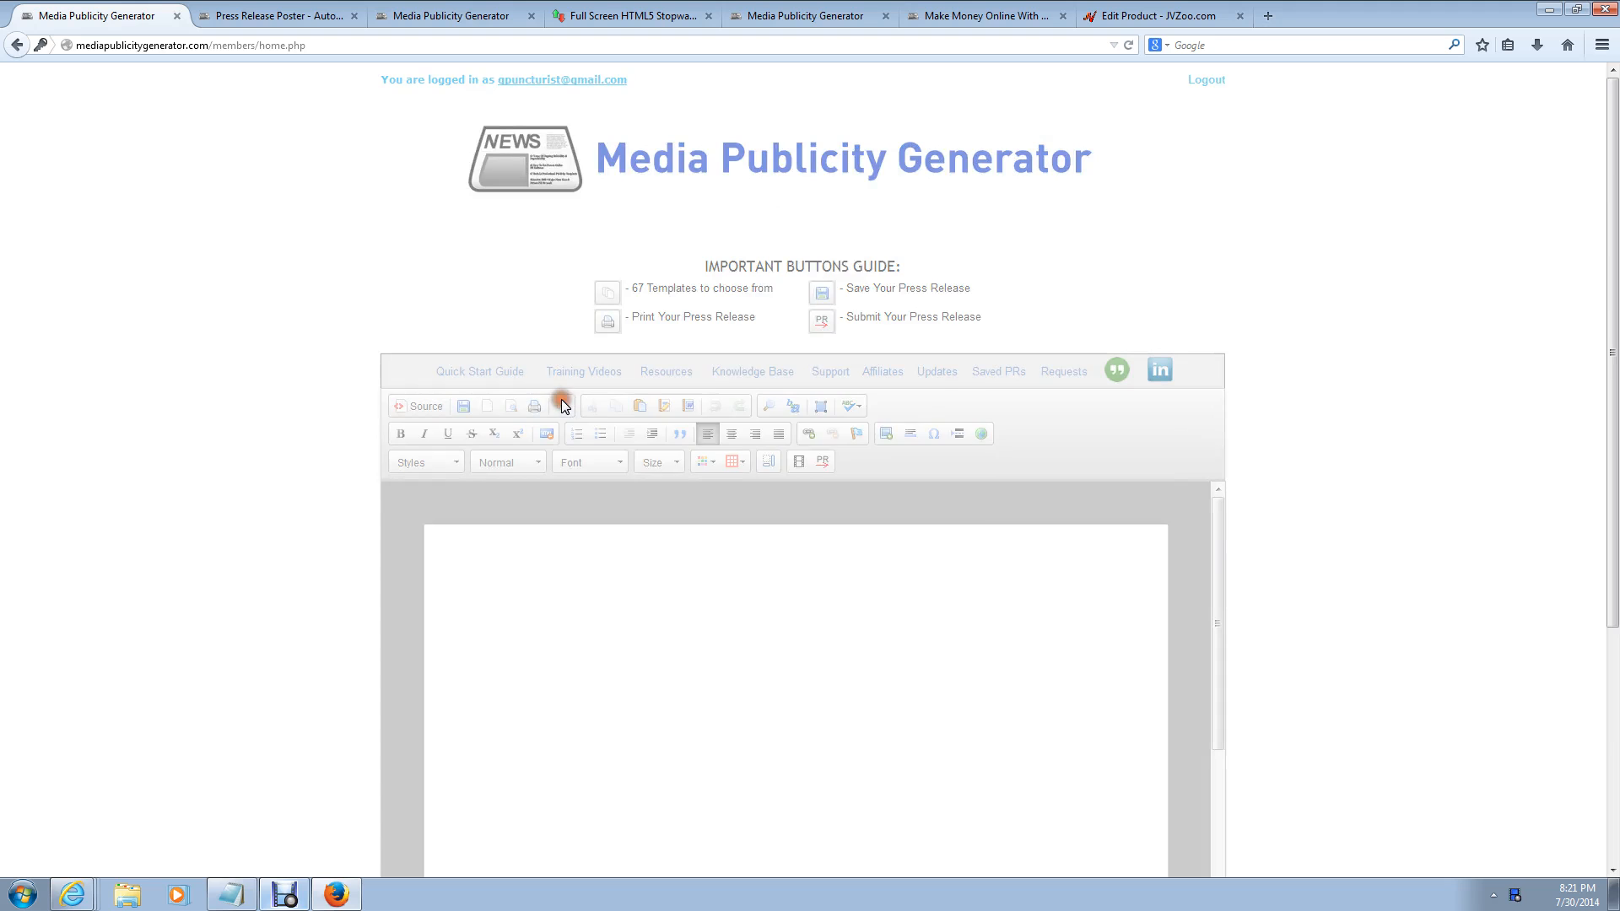
left_click(963, 383)
left_click_drag(965, 382, 964, 386)
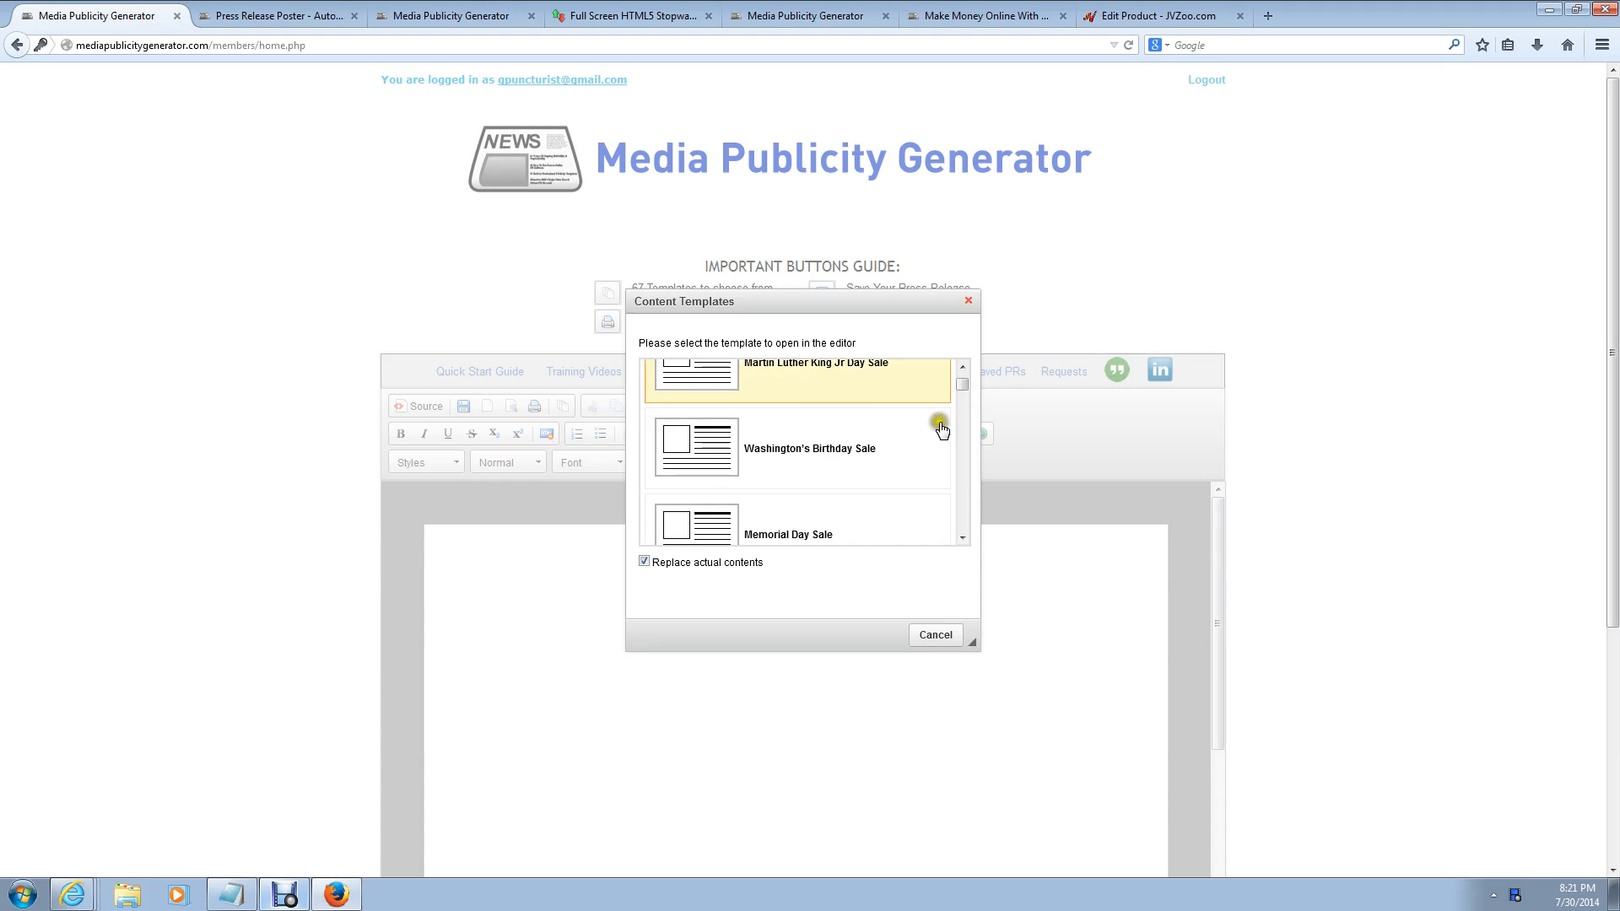
left_click(869, 530)
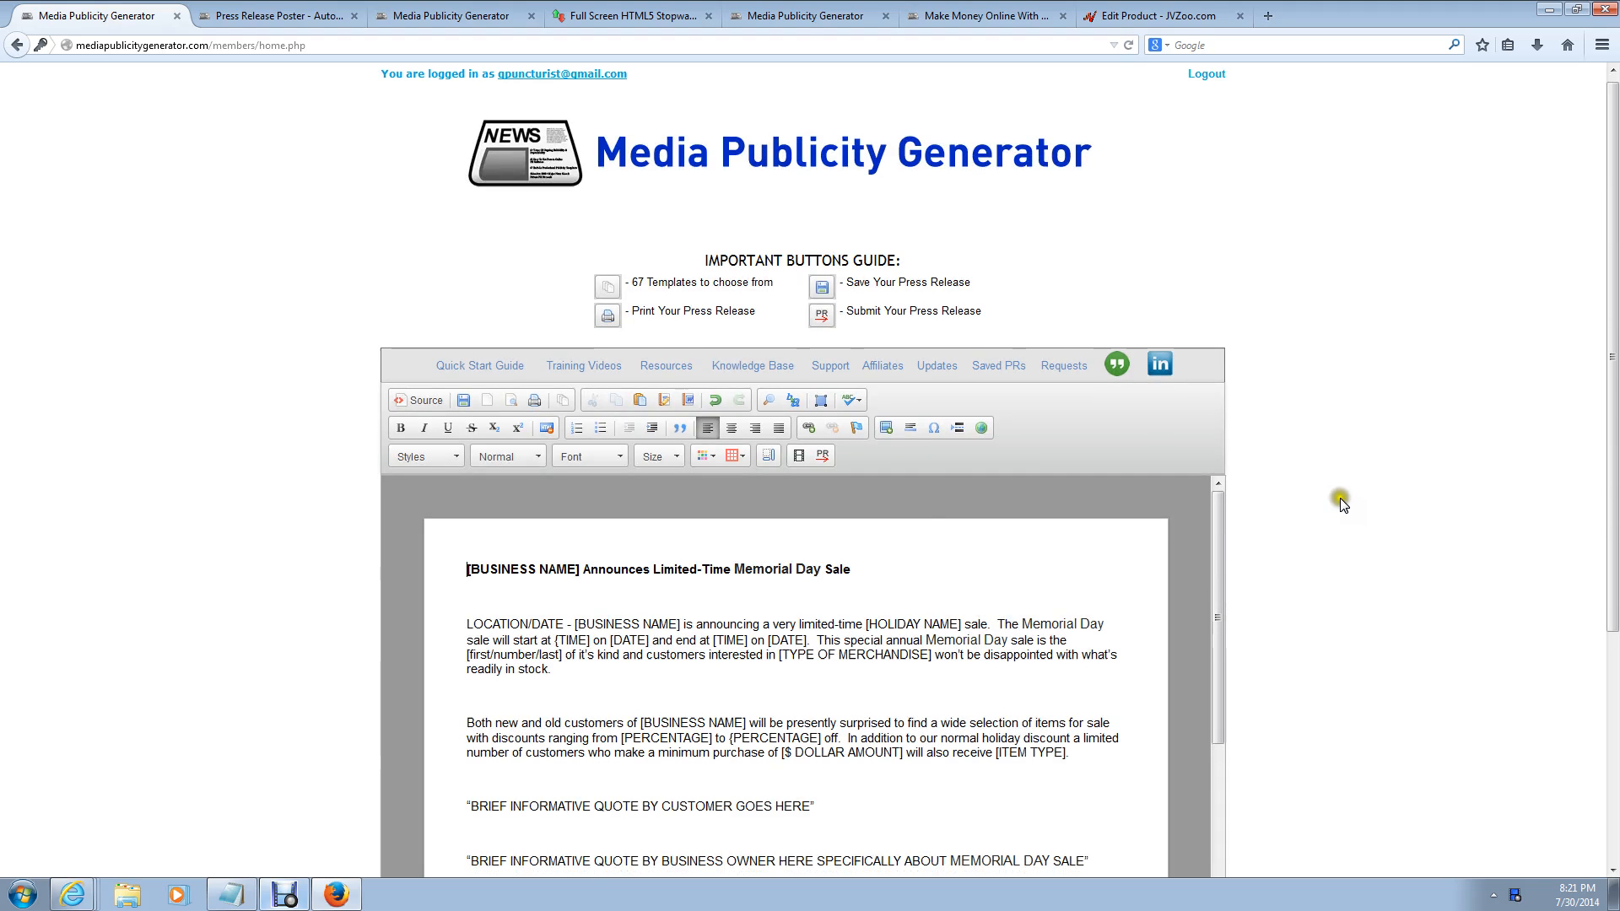
Step: Replace the headline's [BUSINESS NAME] placeholder with 'Blue Widgets Company'
scroll(1340, 503, "down", 3)
scroll(1342, 511, "down", 2)
scroll(1342, 512, "up", 3)
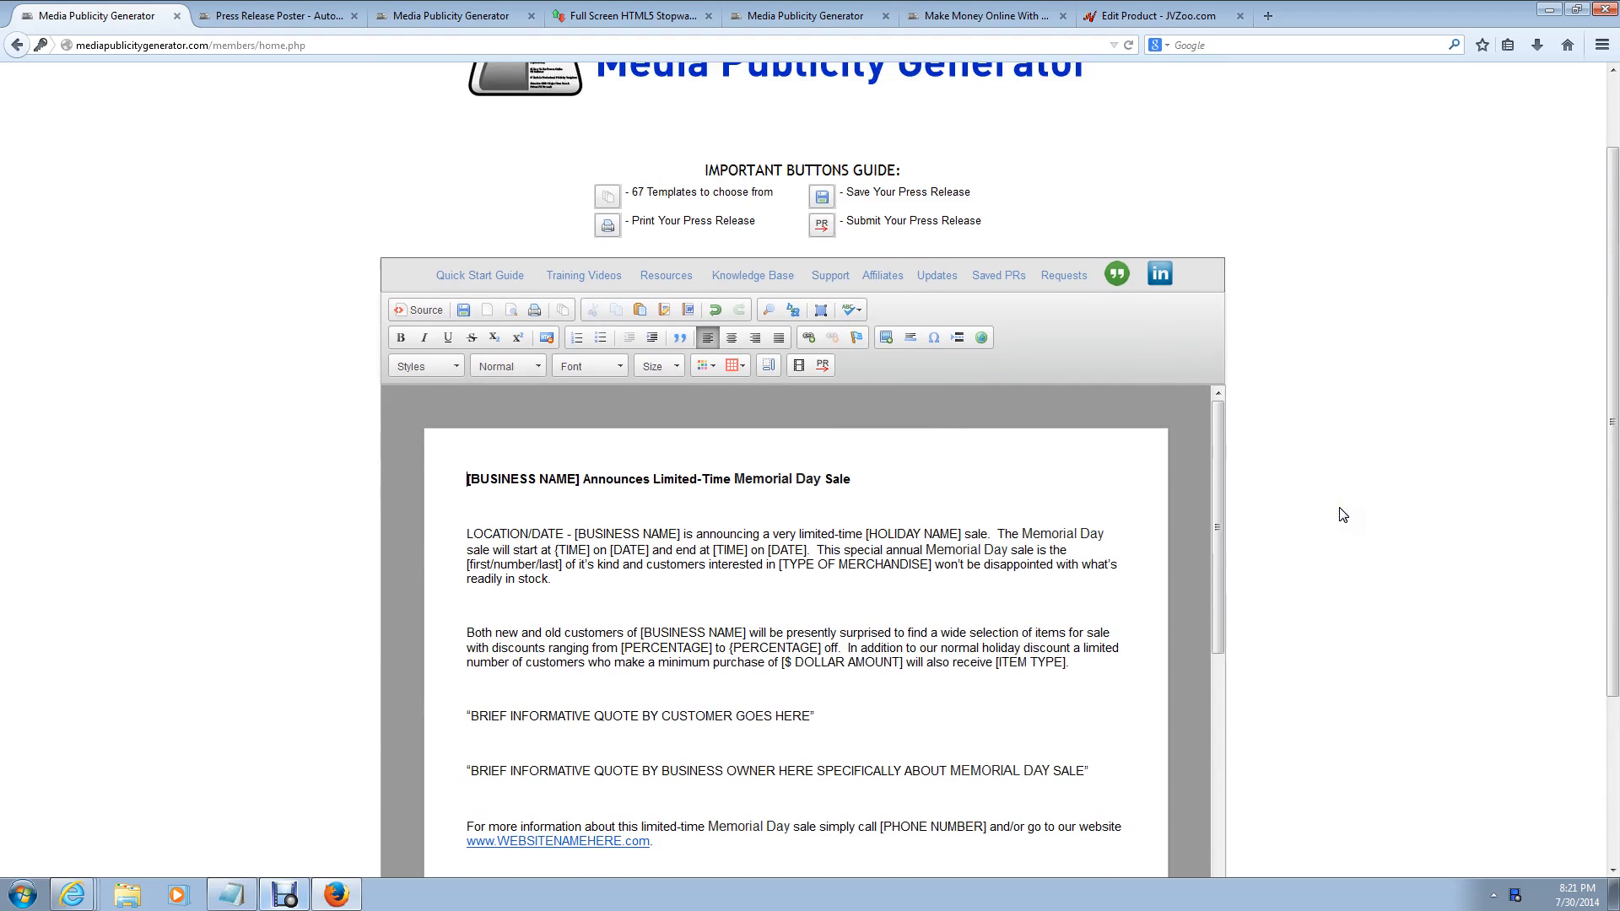
left_click(580, 479)
key("BackSpace")
key("BackSpace")
key("BackSpace")
key("BackSpace")
key("BackSpace")
key("BackSpace")
key("BackSpace")
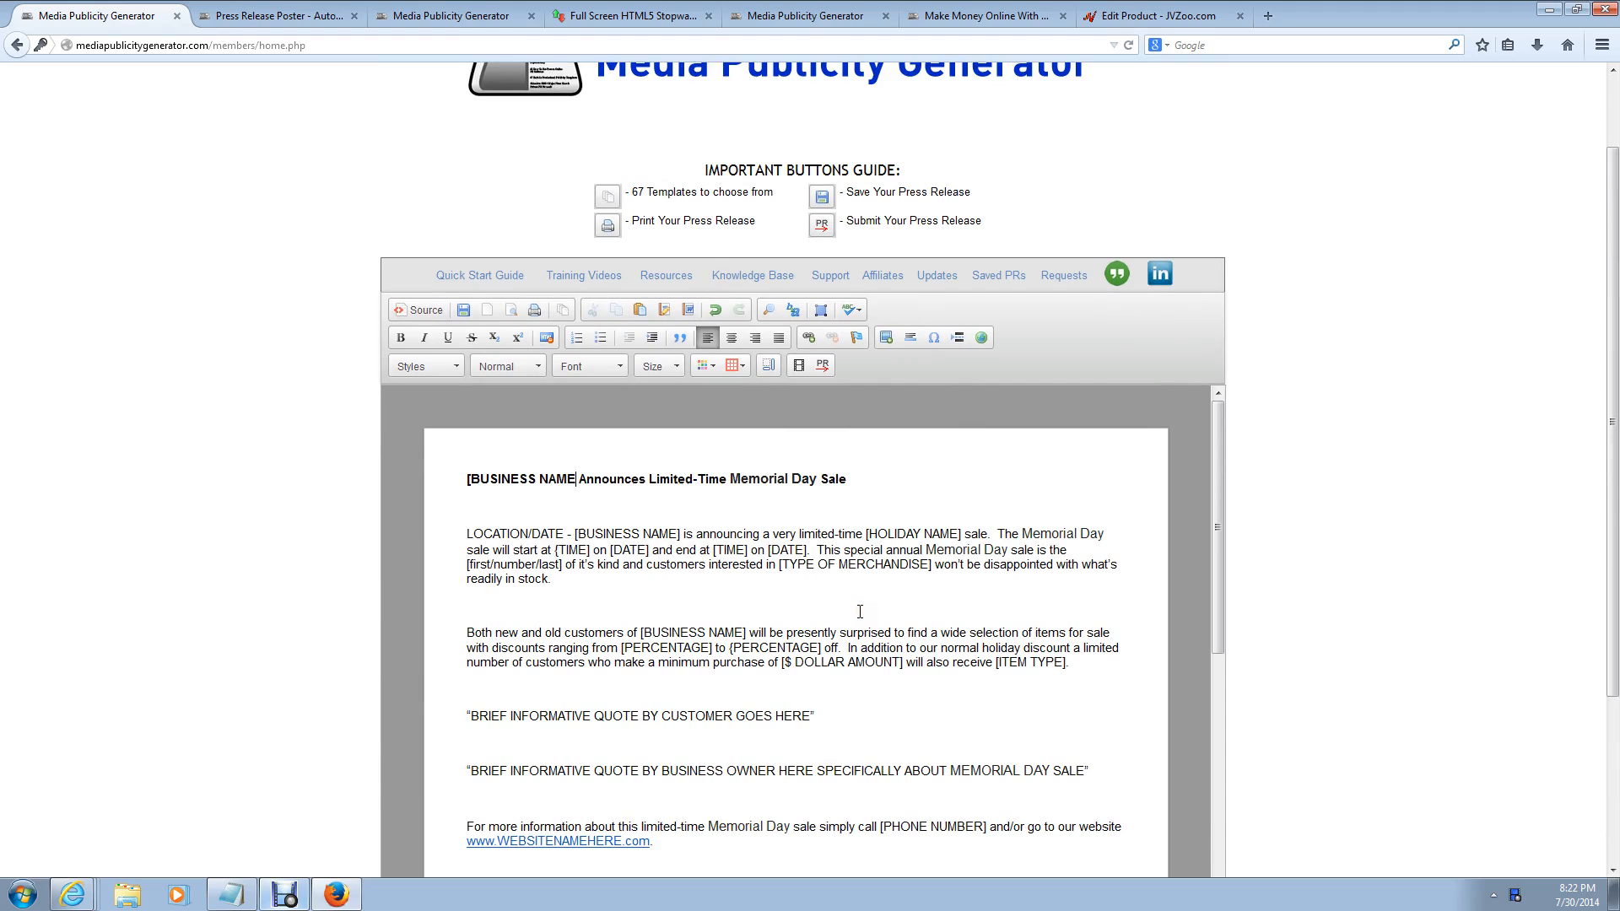
key("BackSpace")
key("BackSpace")
key("BackSpace")
key("BackSpace")
key("BackSpace")
key("BackSpace")
key("BackSpace")
key("BackSpace")
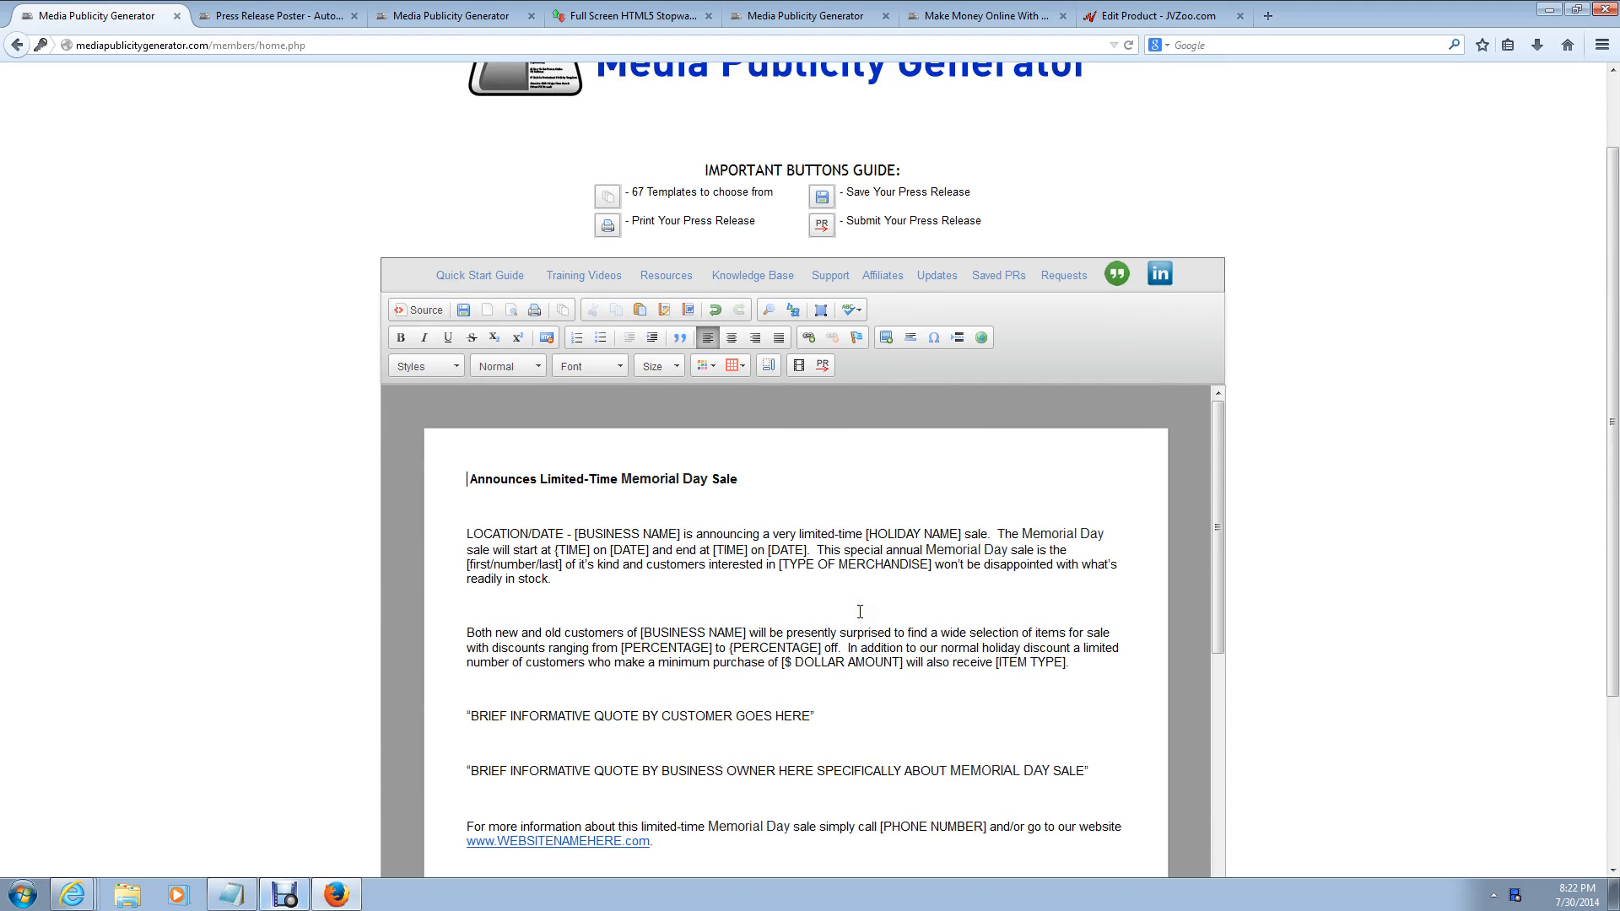
type("W")
key("BackSpace")
type("Blue")
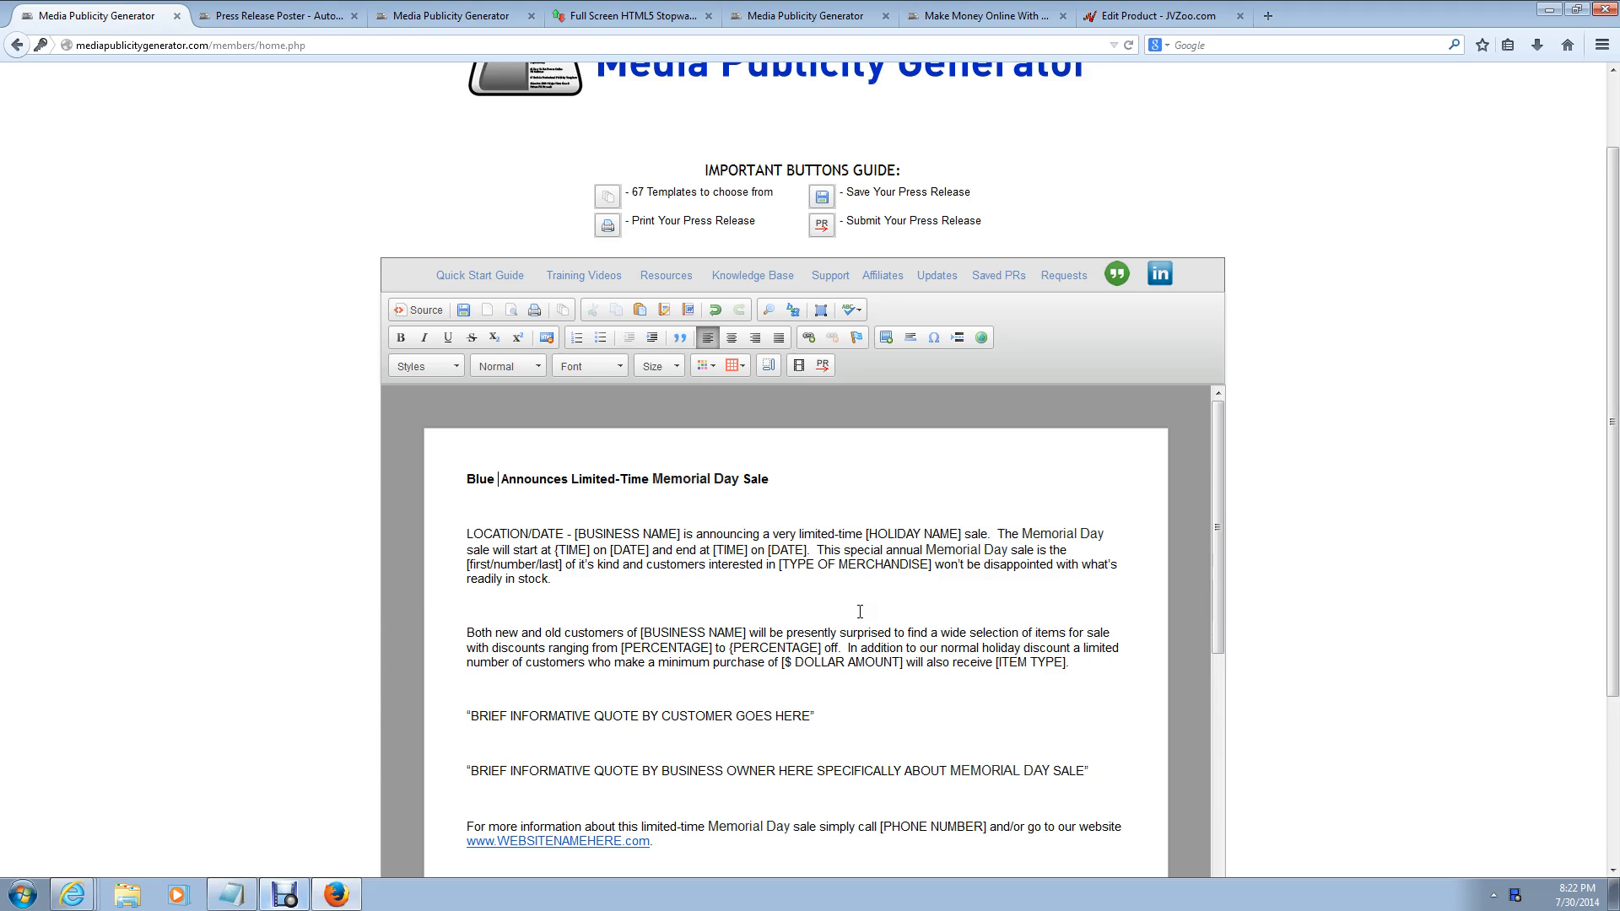
type("Widgets")
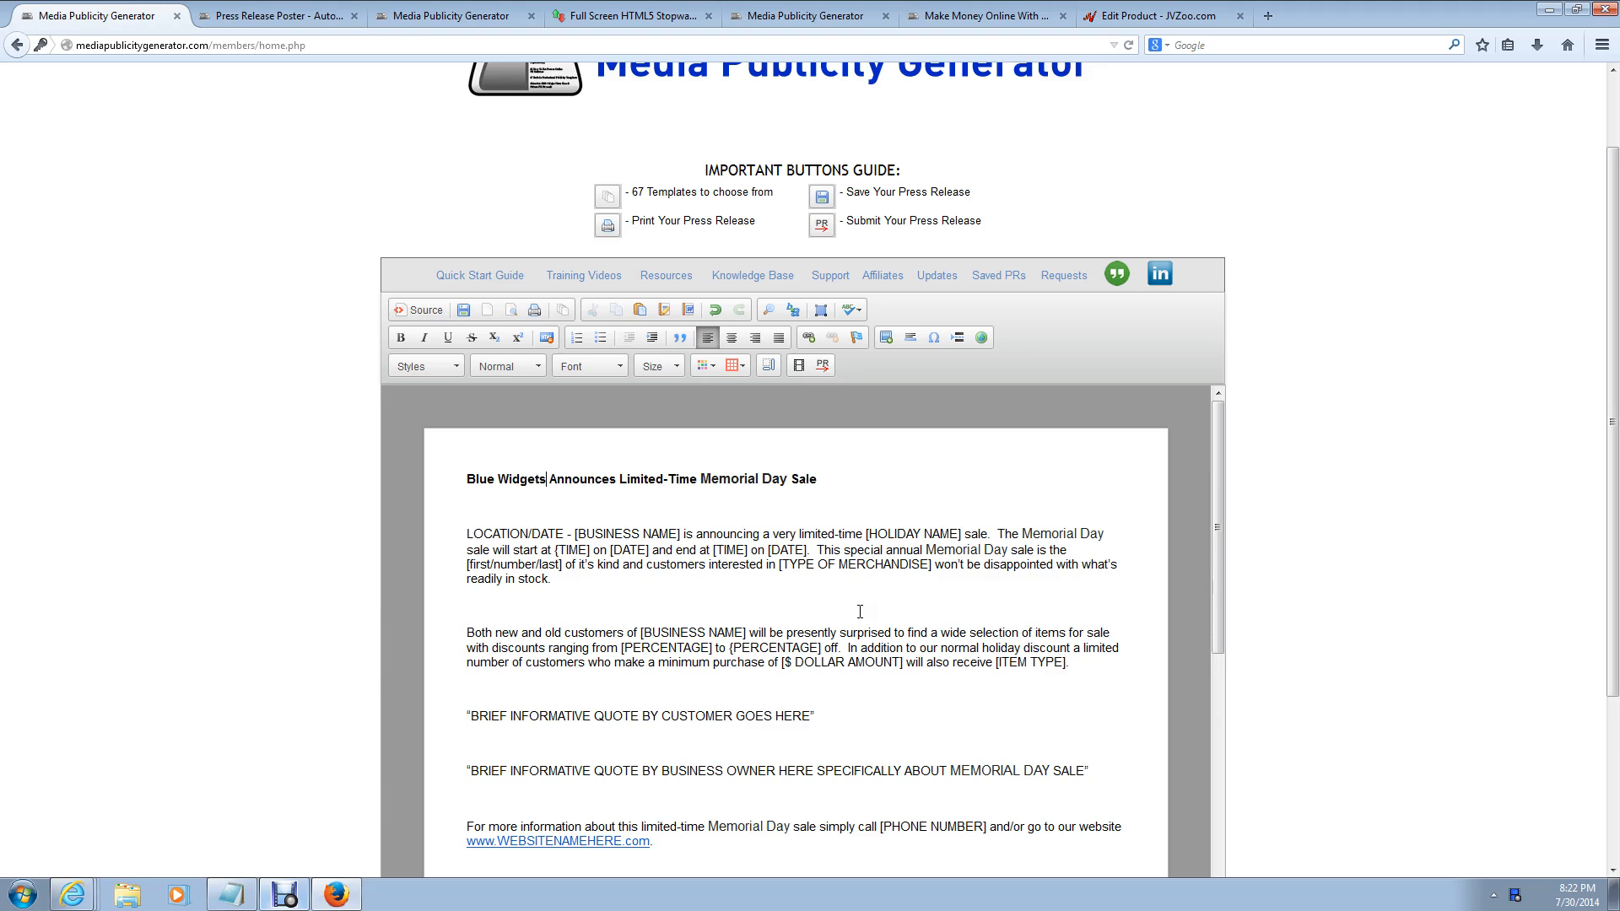
type(" Com")
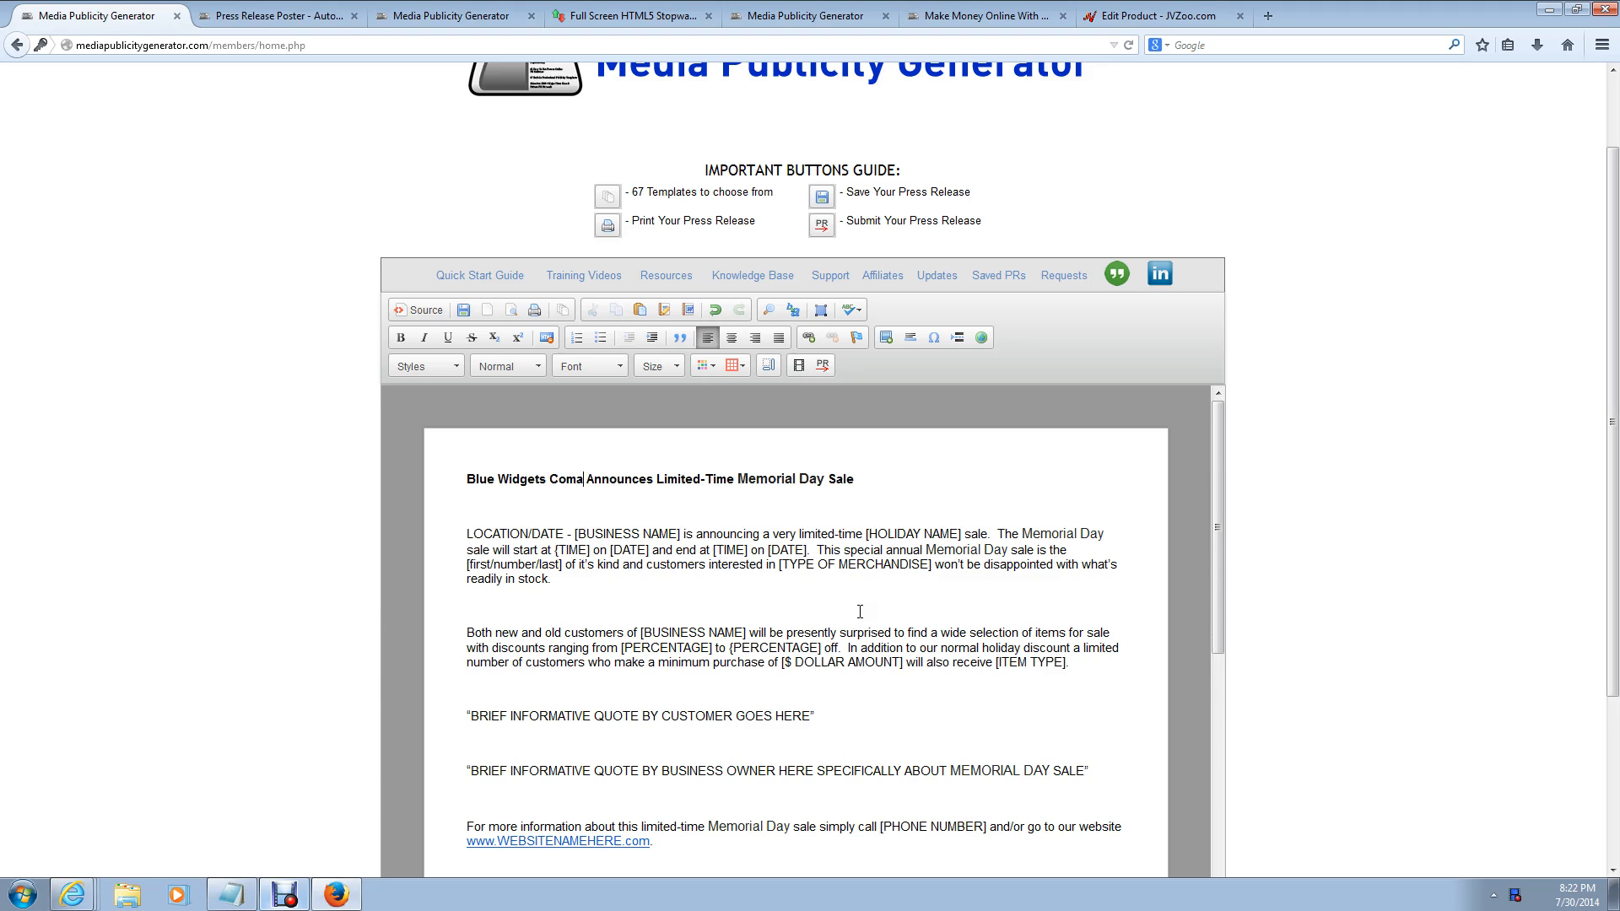
type("pany")
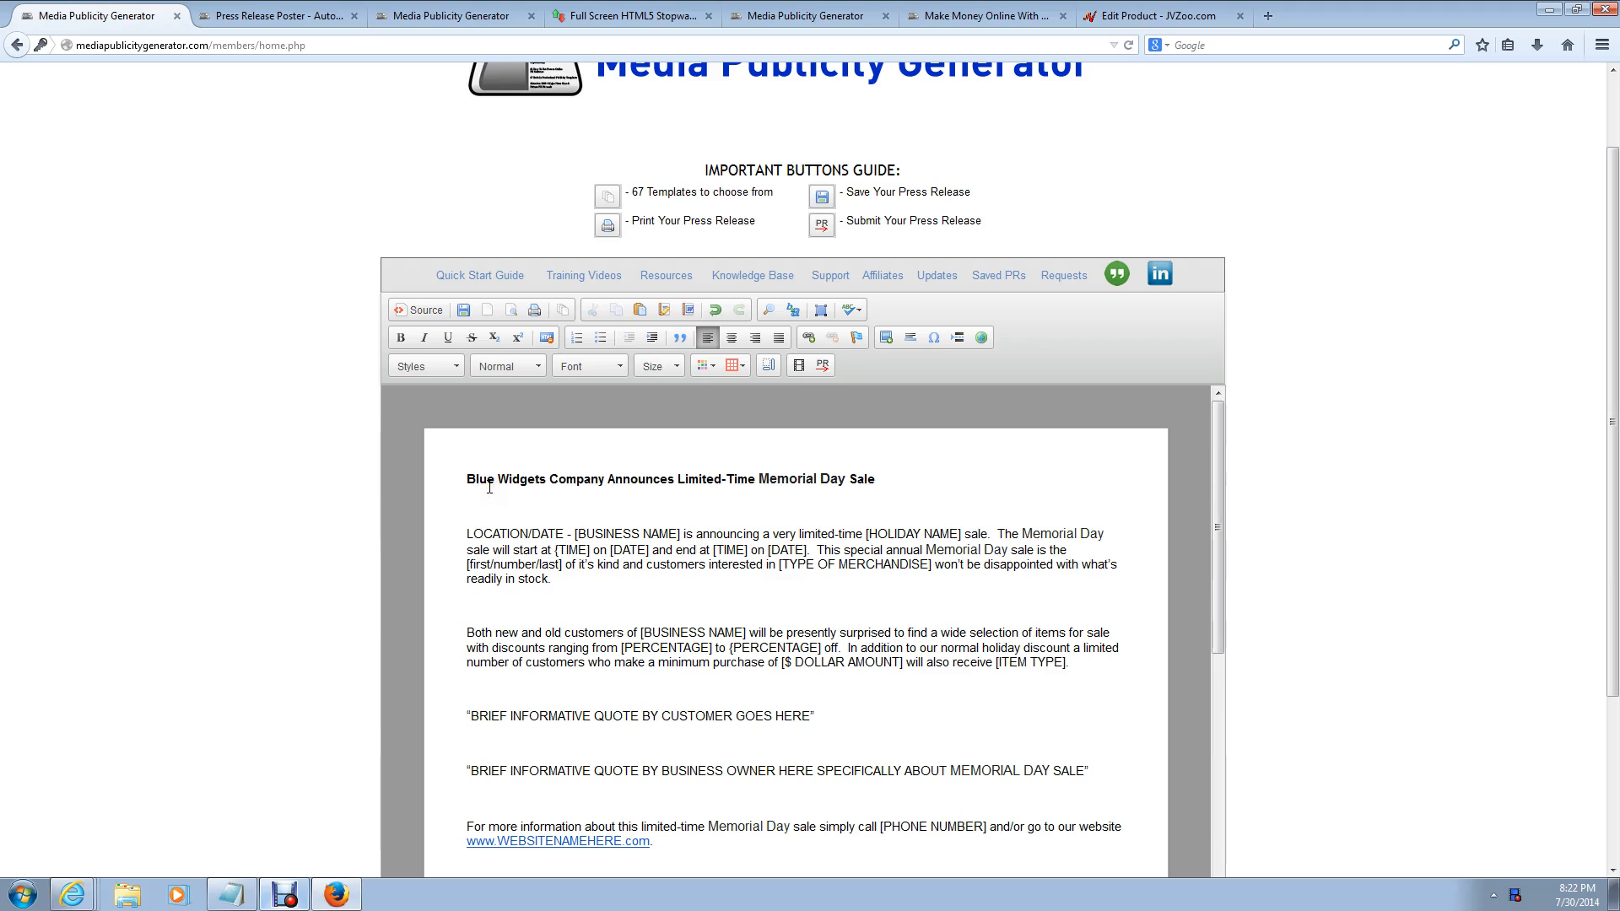
left_click_drag(460, 478, 923, 495)
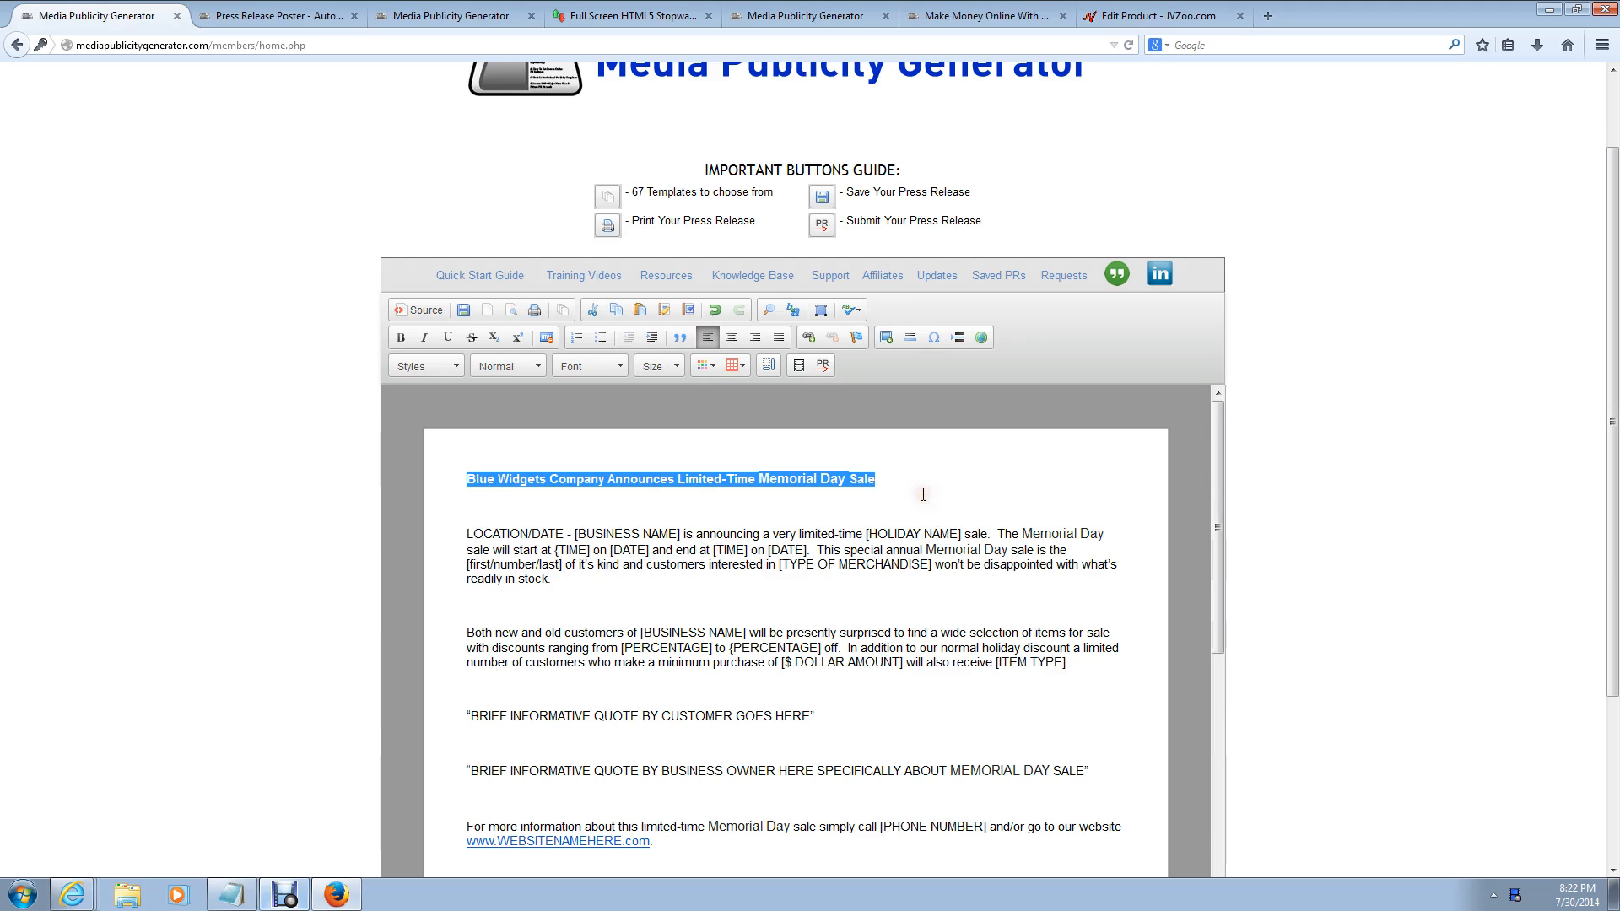
Step: Replace the LOCATION/DATE placeholder with 'New York, NY/ 7/30/2014'
left_click(762, 500)
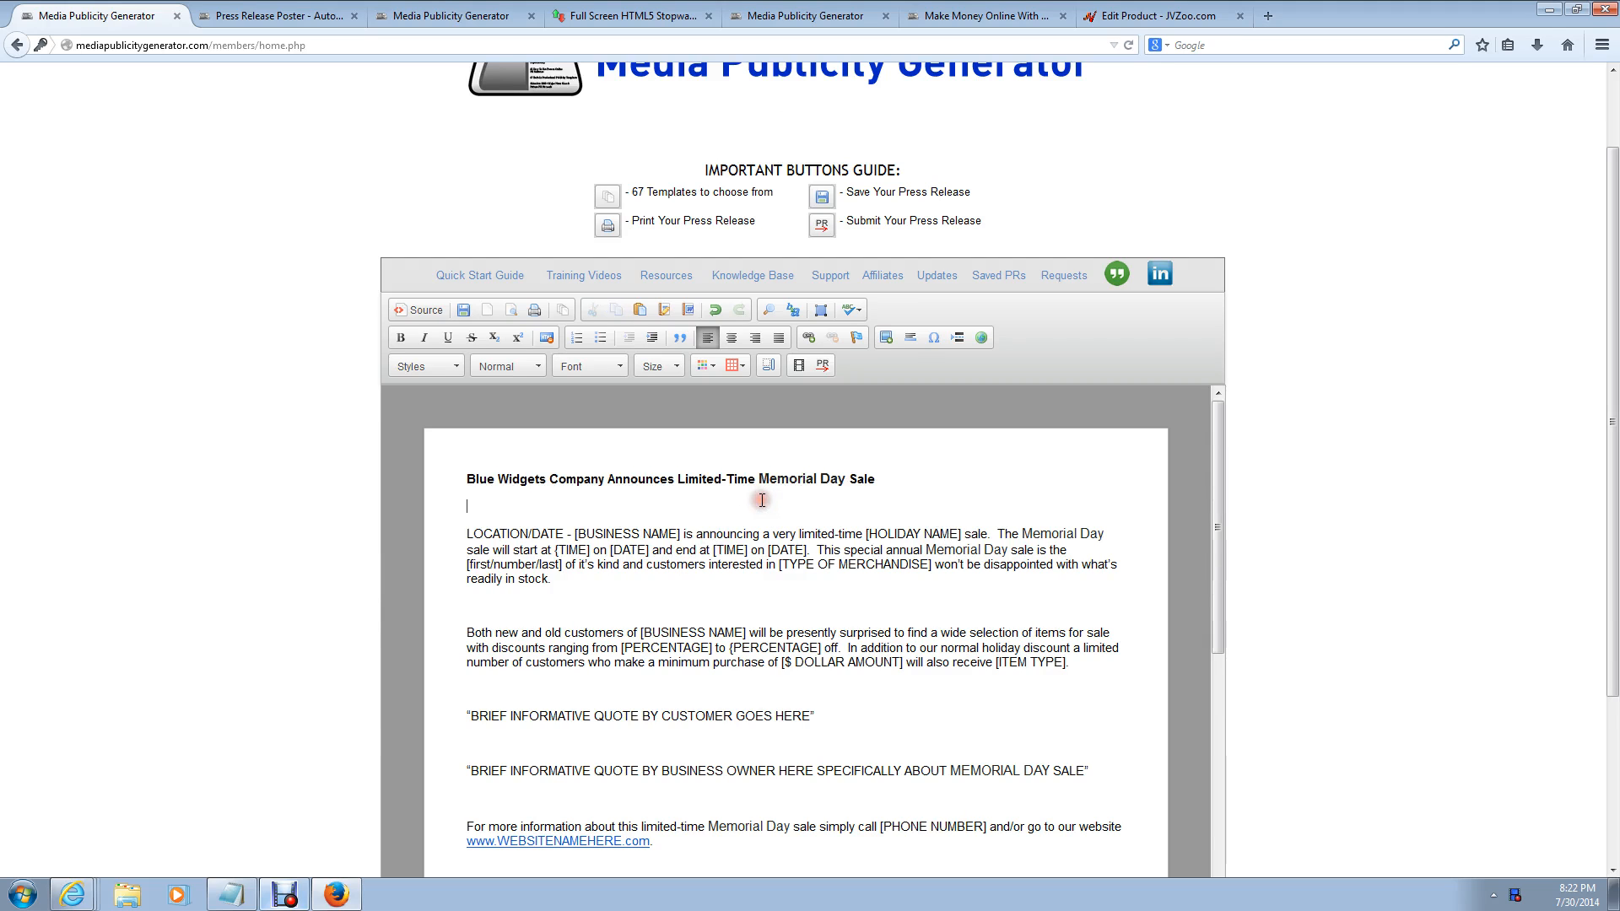
left_click(553, 533)
key("BackSpace")
key("BackSpace")
key("BackSpace")
key("BackSpace")
key("BackSpace")
key("BackSpace")
key("BackSpace")
key("BackSpace")
key("BackSpace")
key("BackSpace")
key("BackSpace")
key("BackSpace")
key("BackSpace")
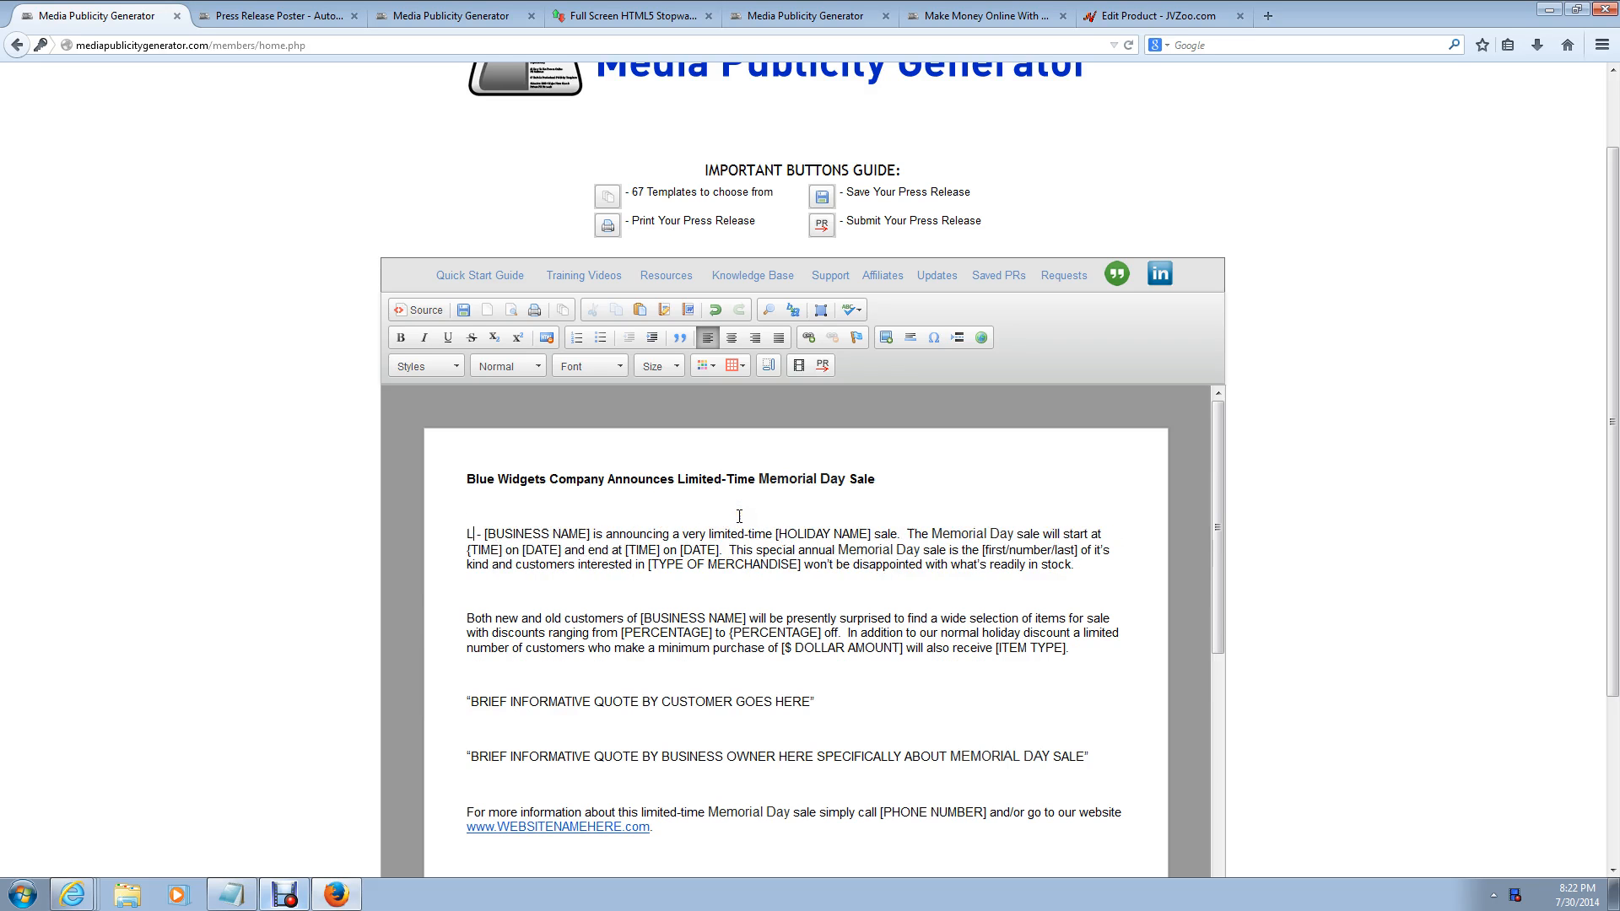
type("New ")
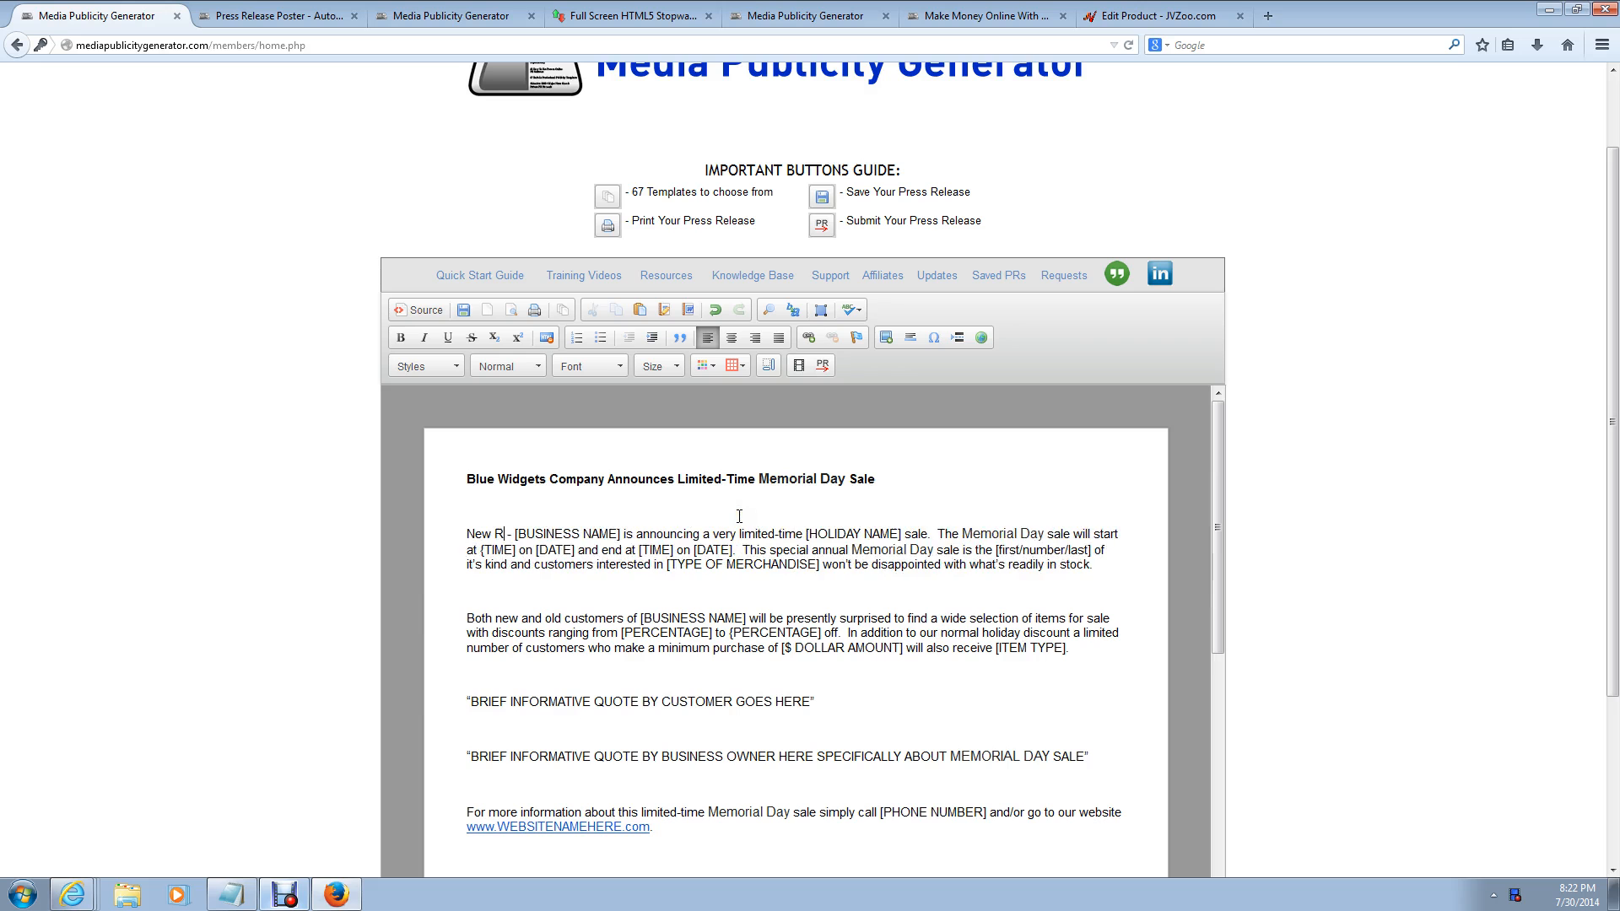
type("York, NY")
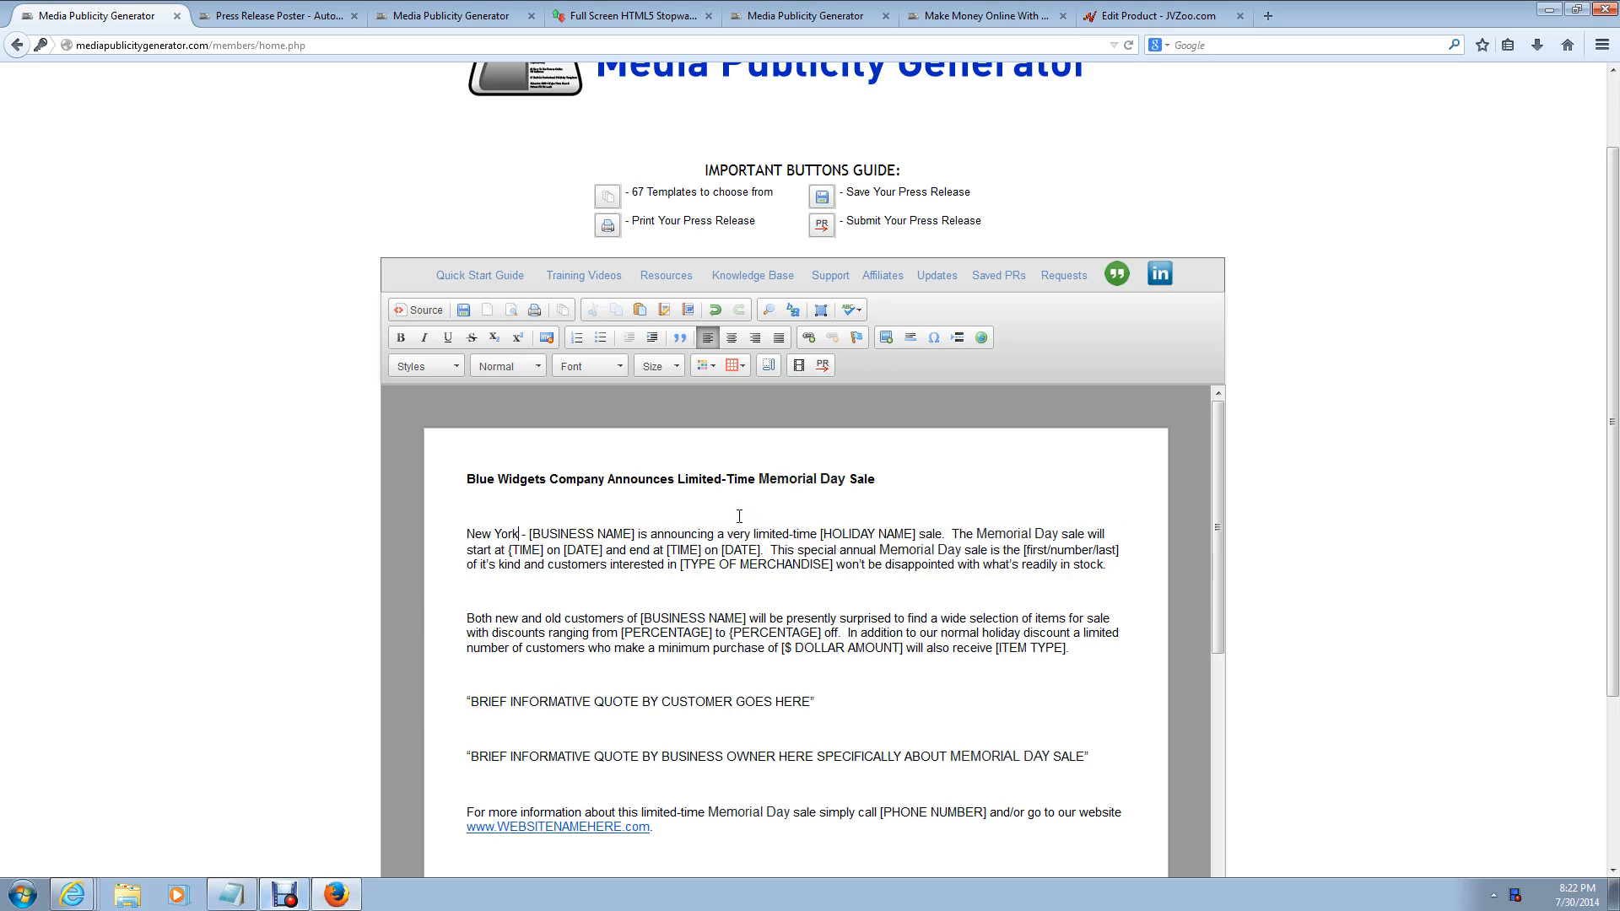
type("/ Jul")
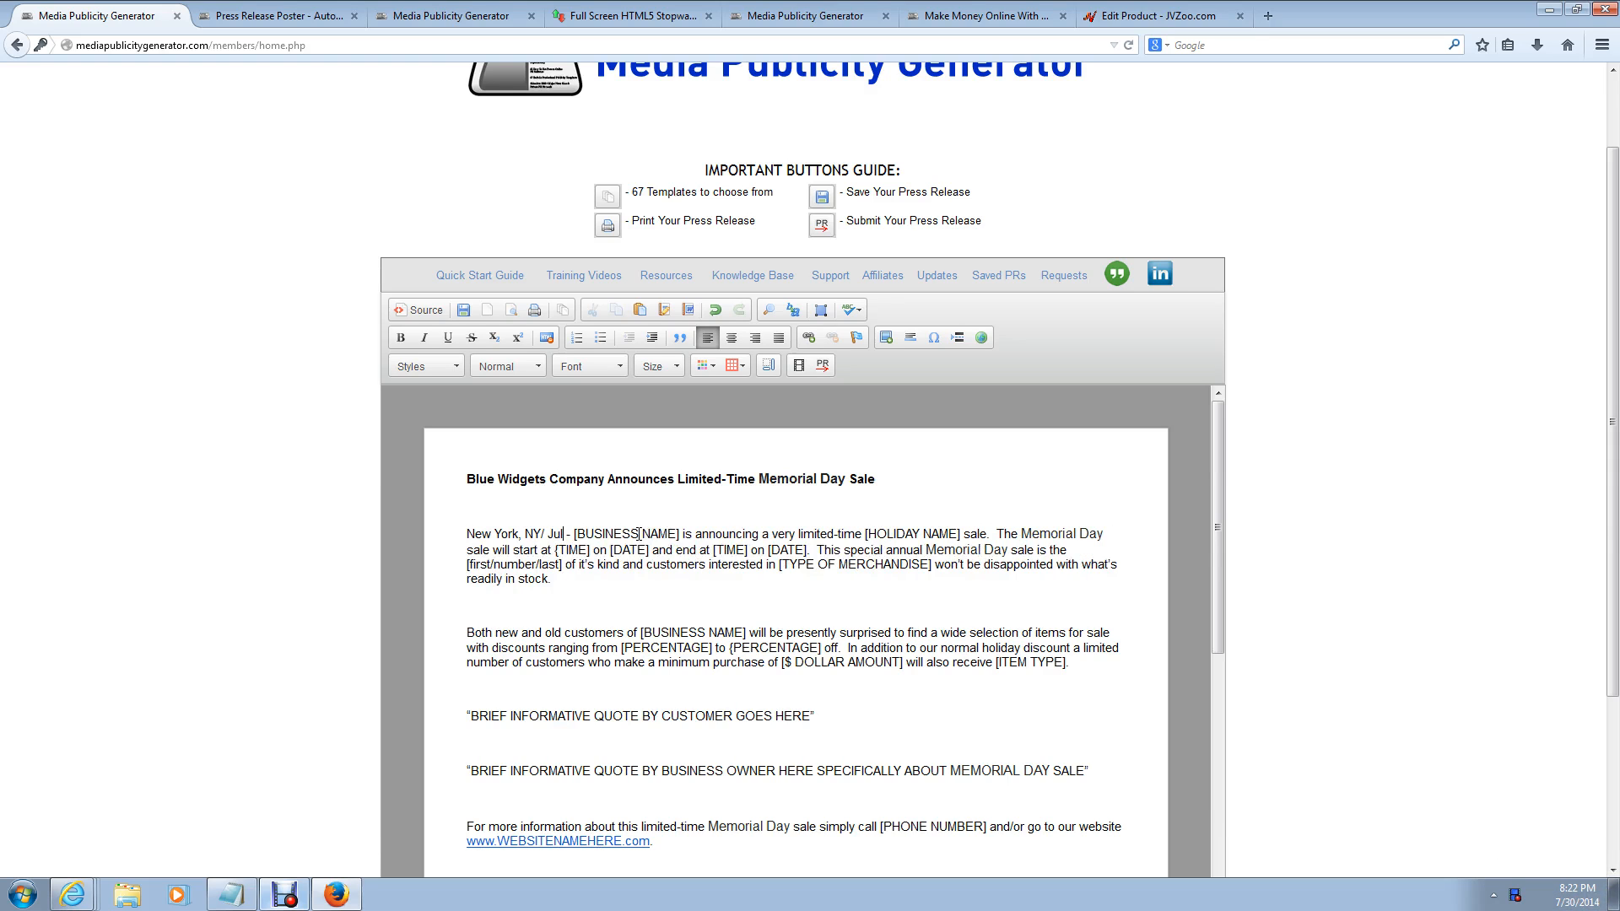
type("7/30")
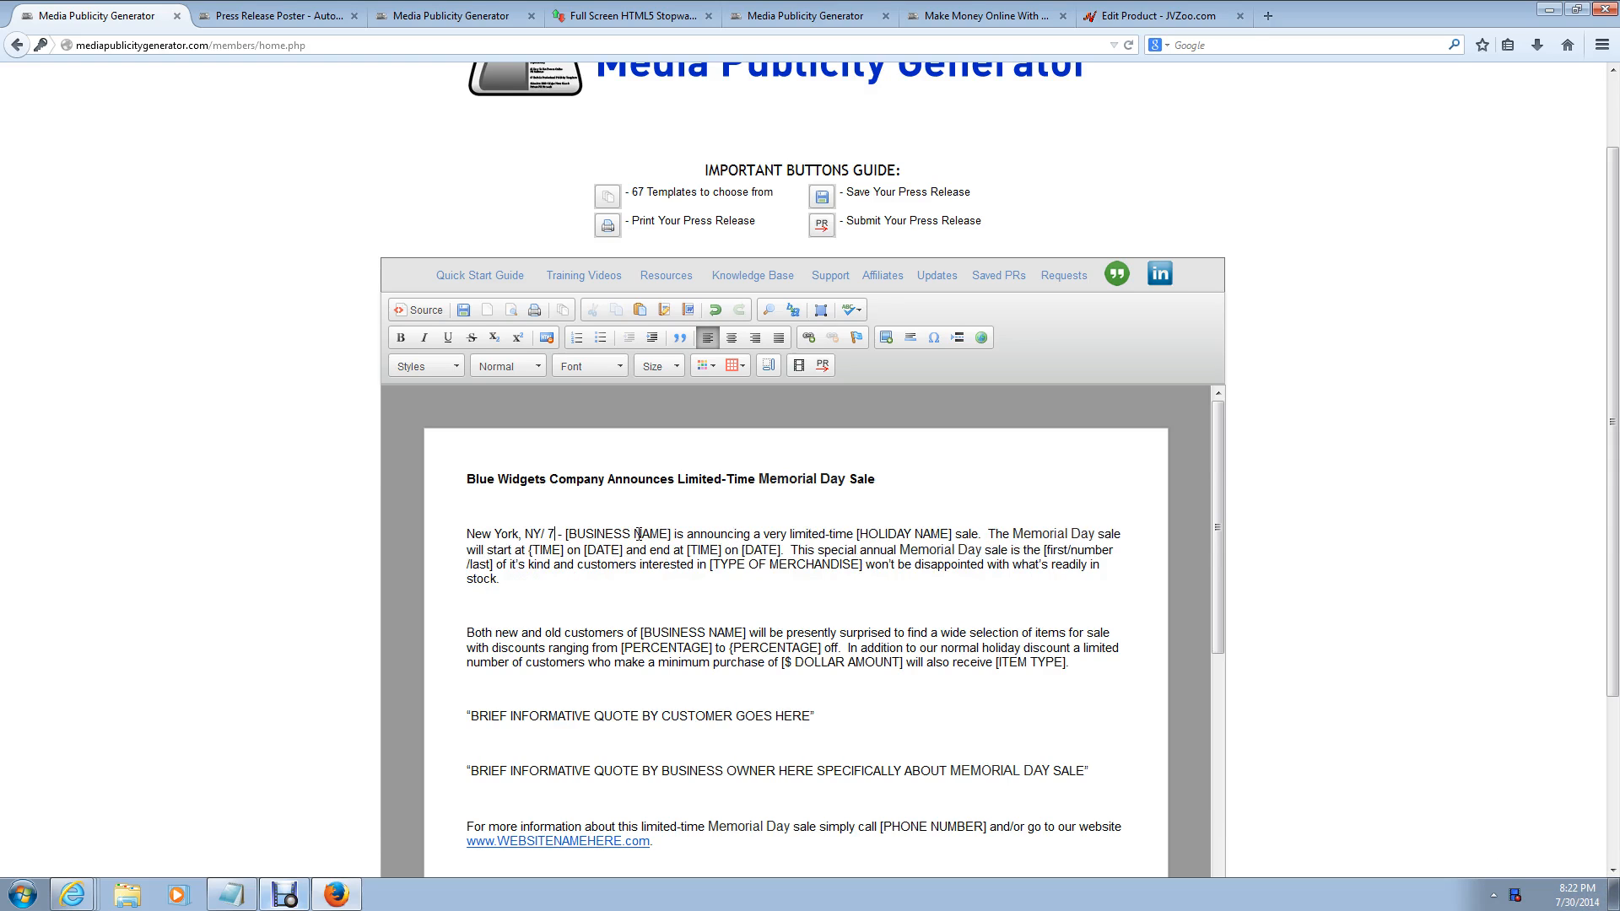
type("/2")
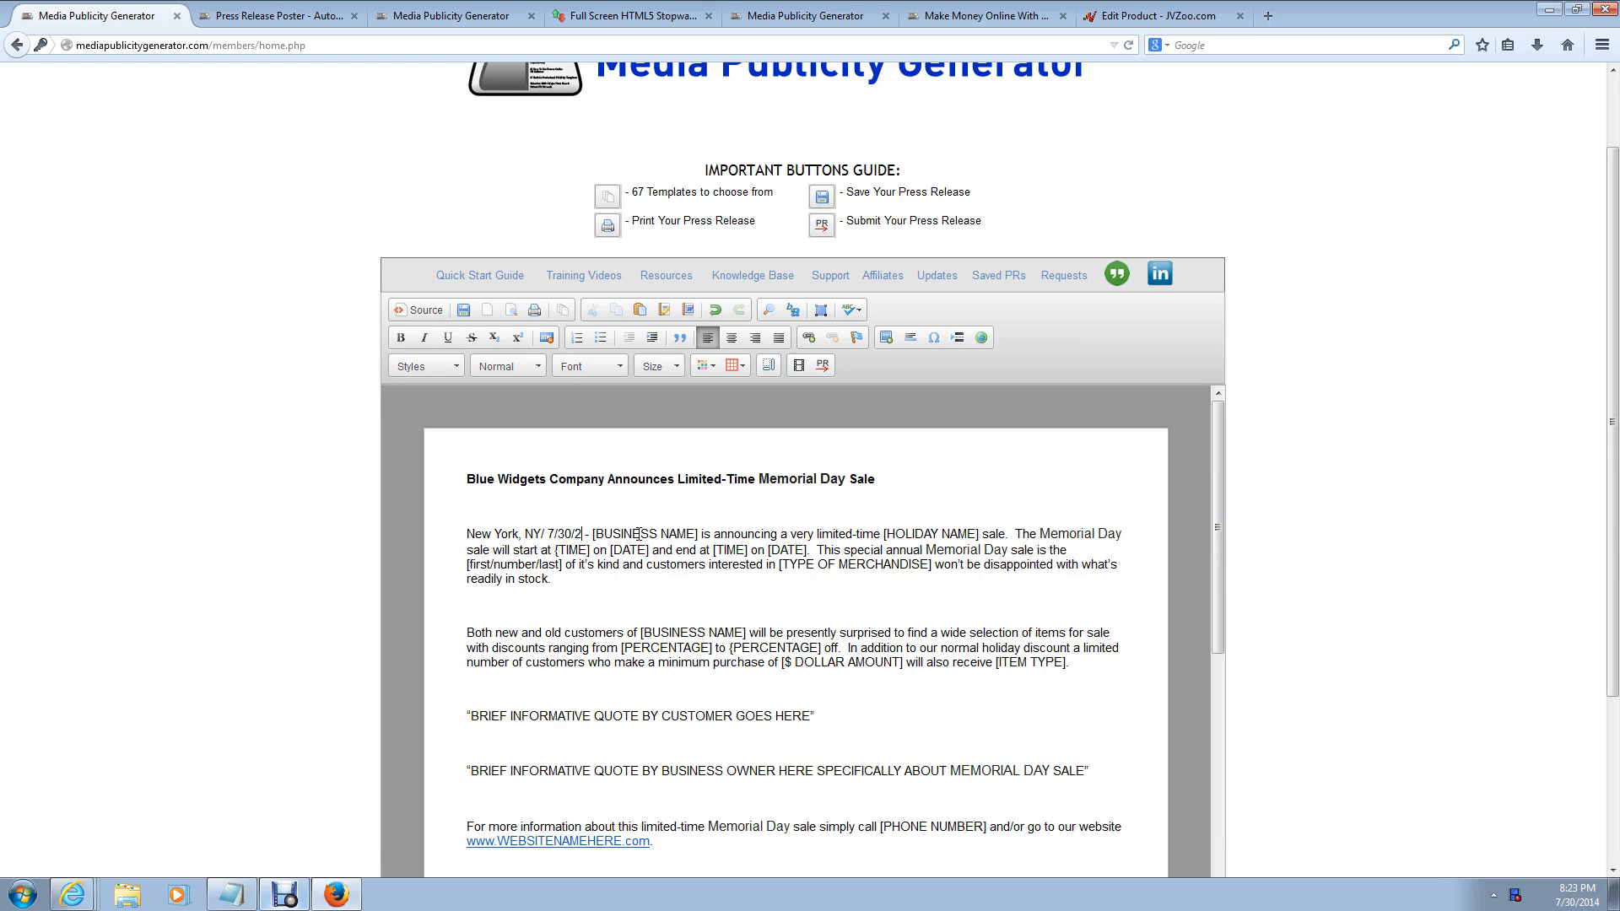
type("014")
Step: Replace the first paragraph's [BUSINESS NAME] with 'Blue Widgets Company'
left_click(717, 533)
key("BackSpace")
key("BackSpace")
key("BackSpace")
key("BackSpace")
key("BackSpace")
key("BackSpace")
key("BackSpace")
key("BackSpace")
key("BackSpace")
key("BackSpace")
key("BackSpace")
key("BackSpace")
key("BackSpace")
key("BackSpace")
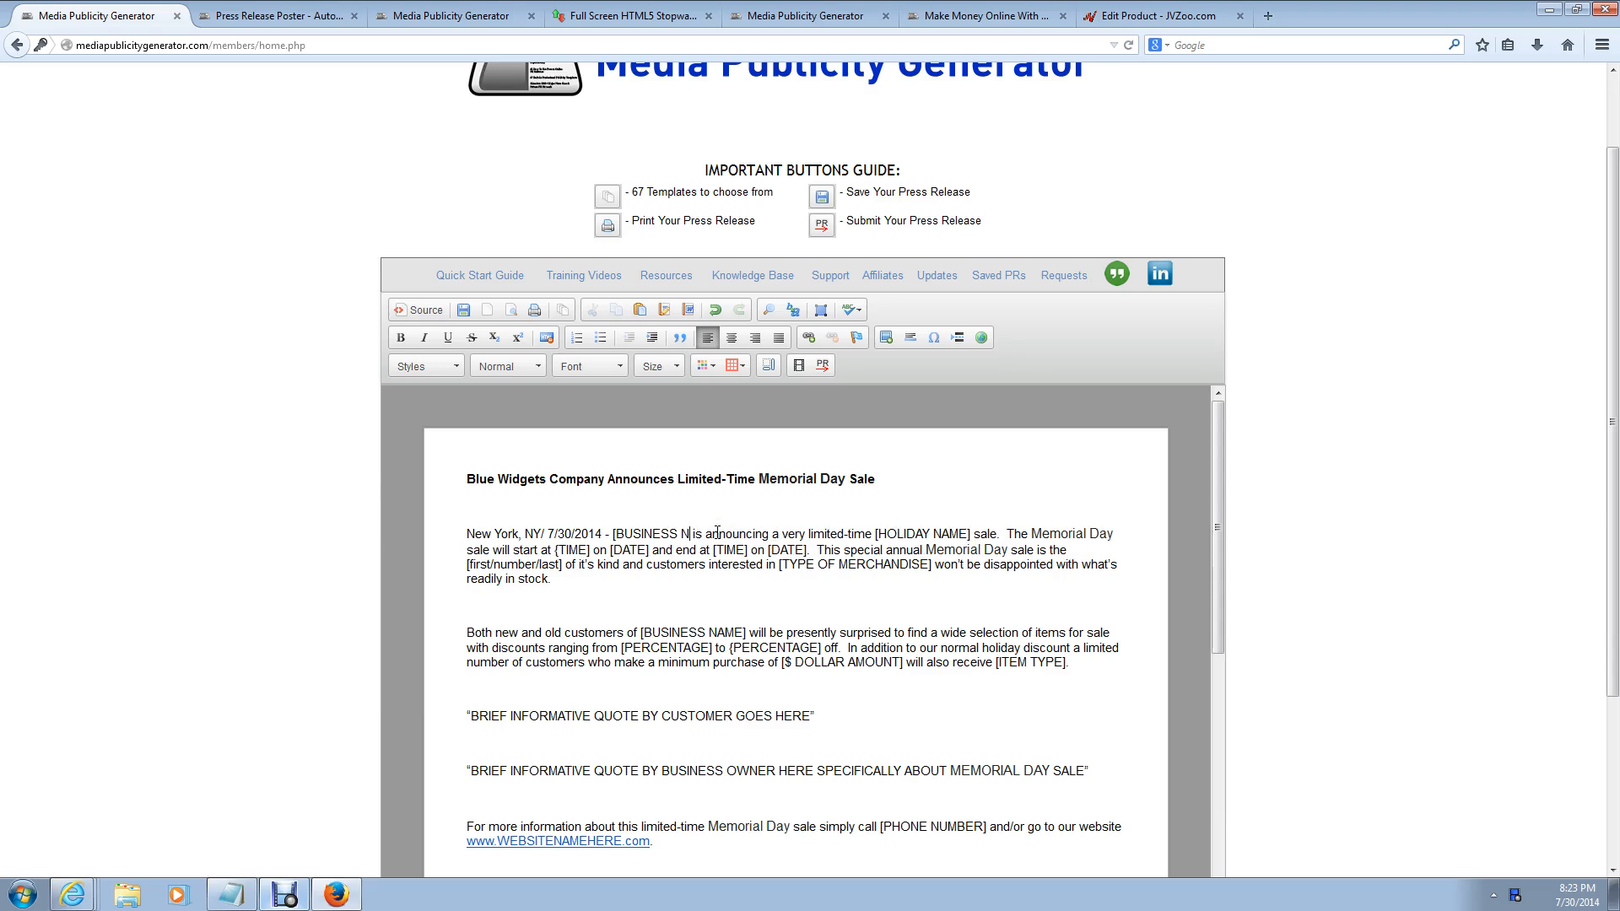
key("BackSpace")
type("Blue Wid")
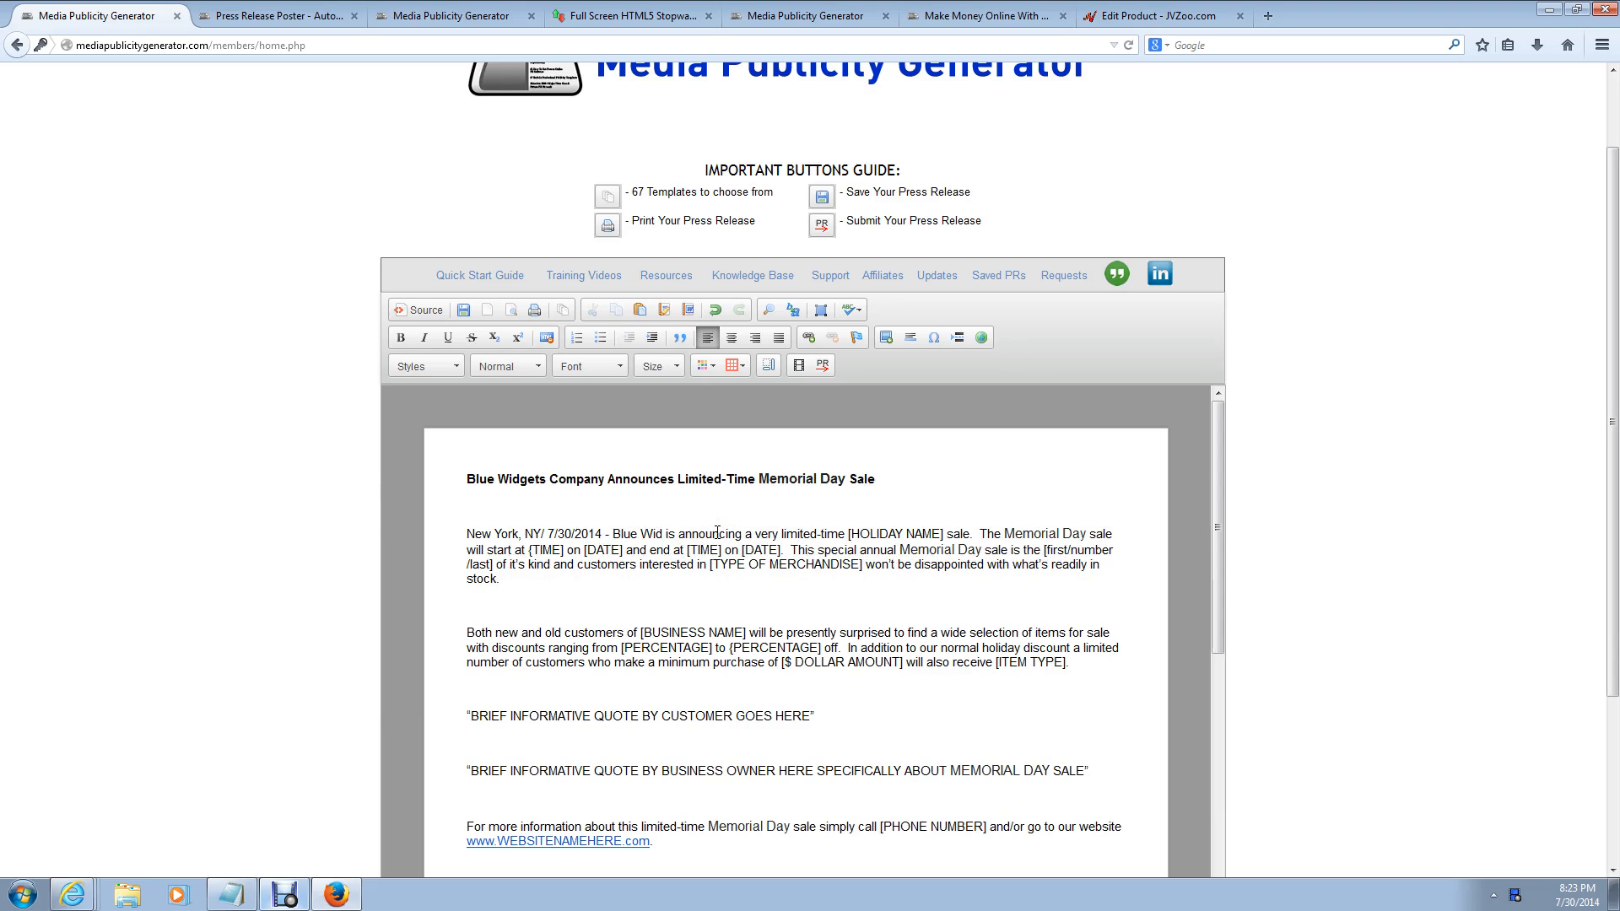
type("gets Company")
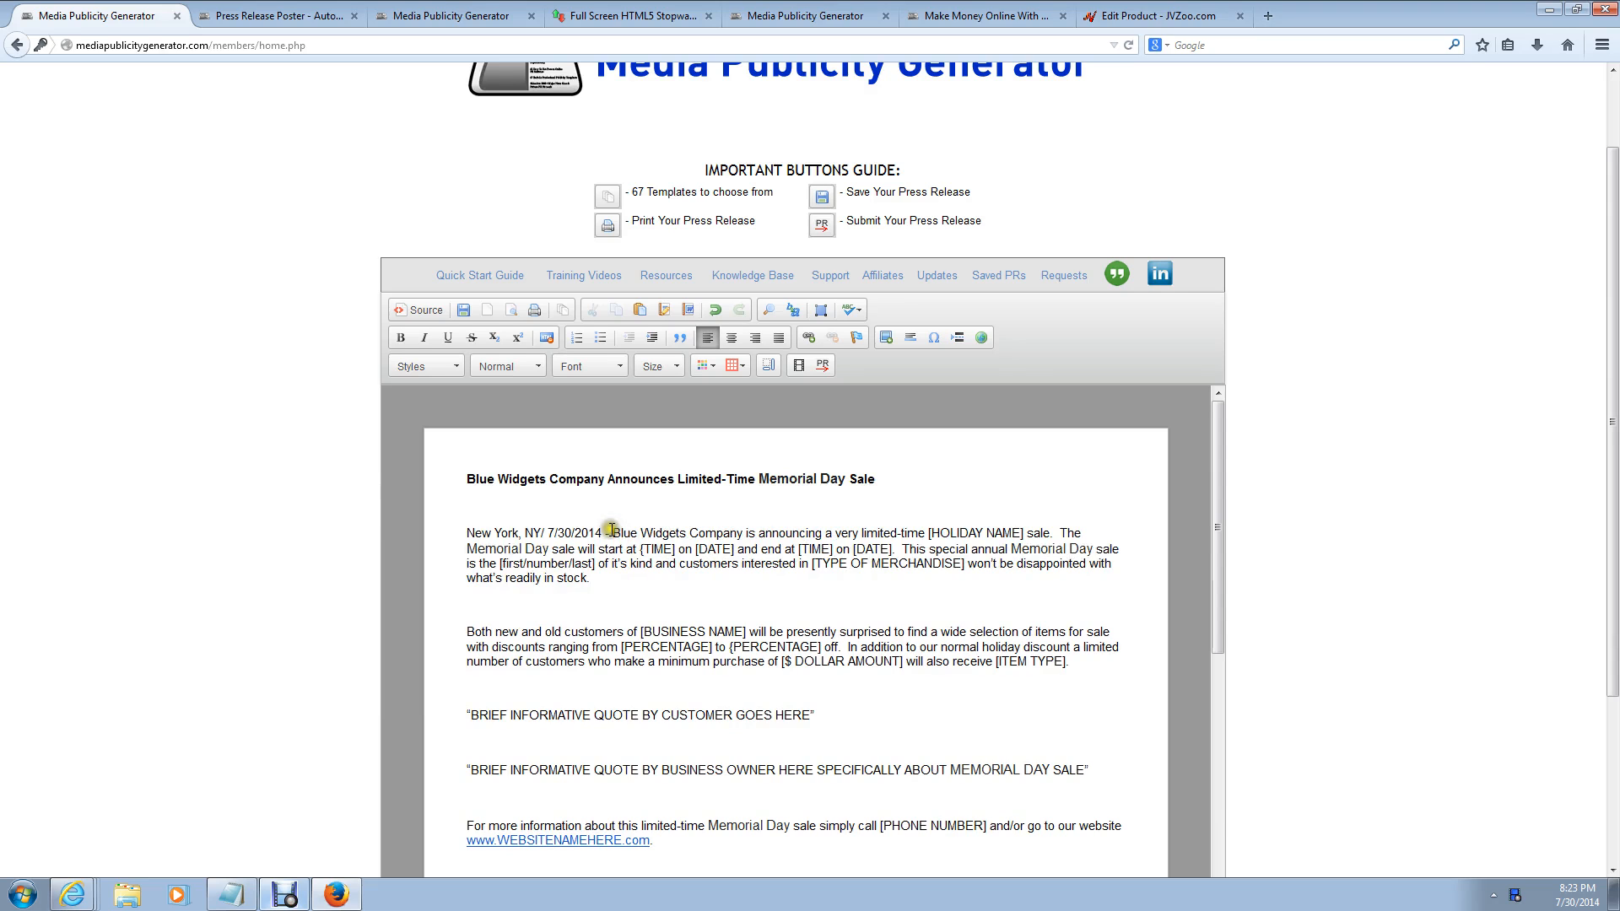
left_click_drag(611, 534, 742, 535)
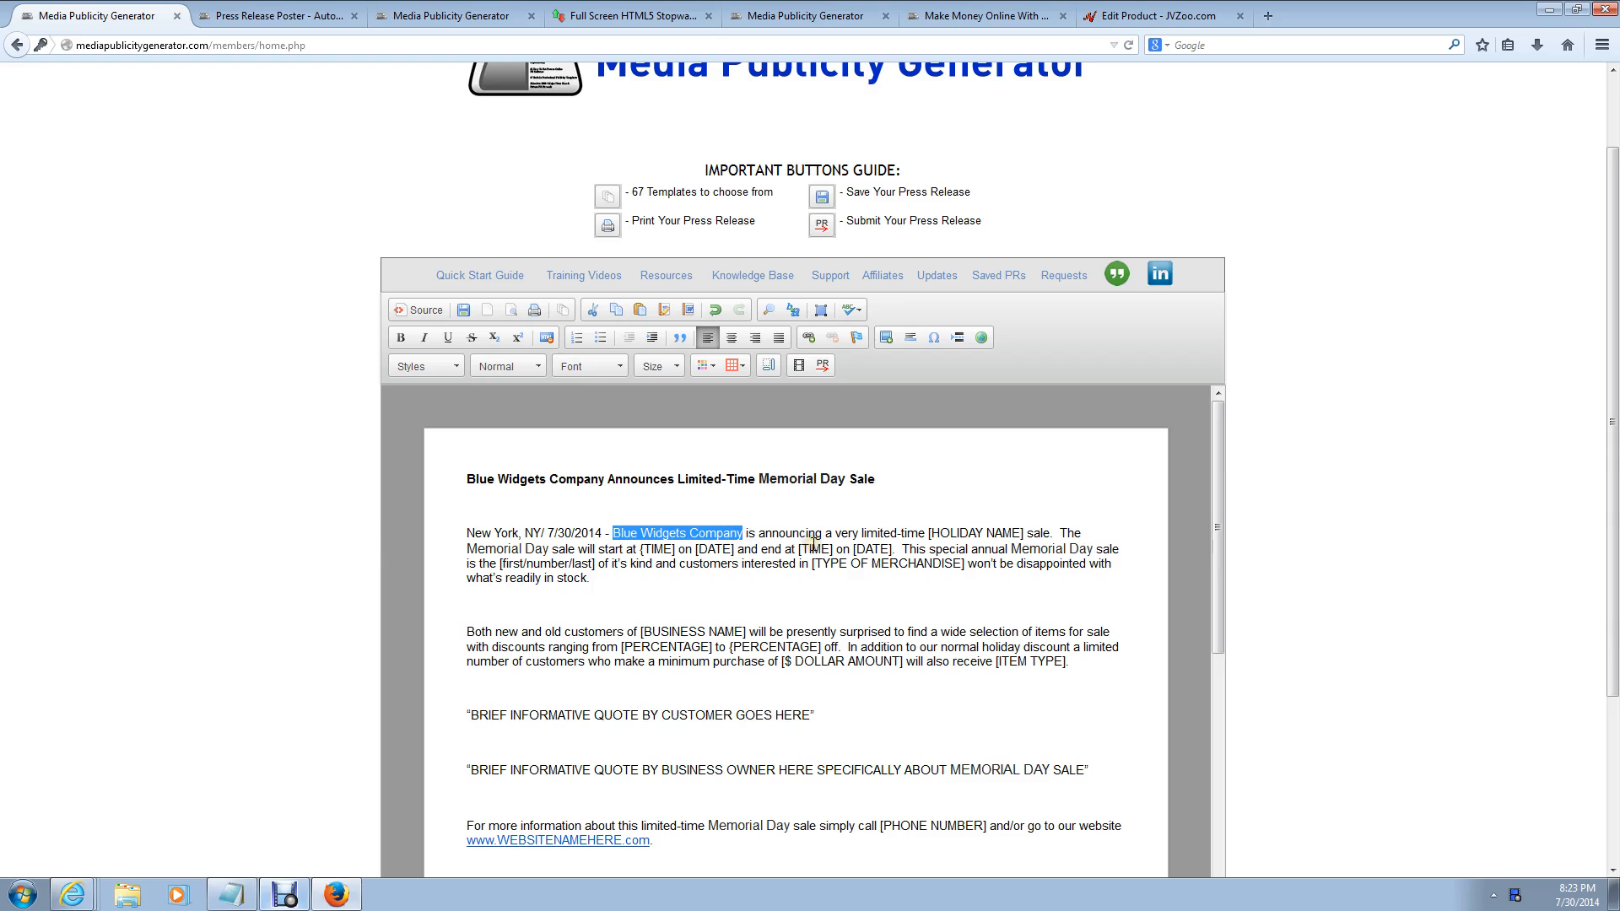
Step: Replace the holiday-name placeholder with 'Memorial Day'
left_click(1024, 534)
key("BackSpace")
key("BackSpace")
key("BackSpace")
key("BackSpace")
key("BackSpace")
key("BackSpace")
key("BackSpace")
key("BackSpace")
key("BackSpace")
key("BackSpace")
key("BackSpace")
key("BackSpace")
key("BackSpace")
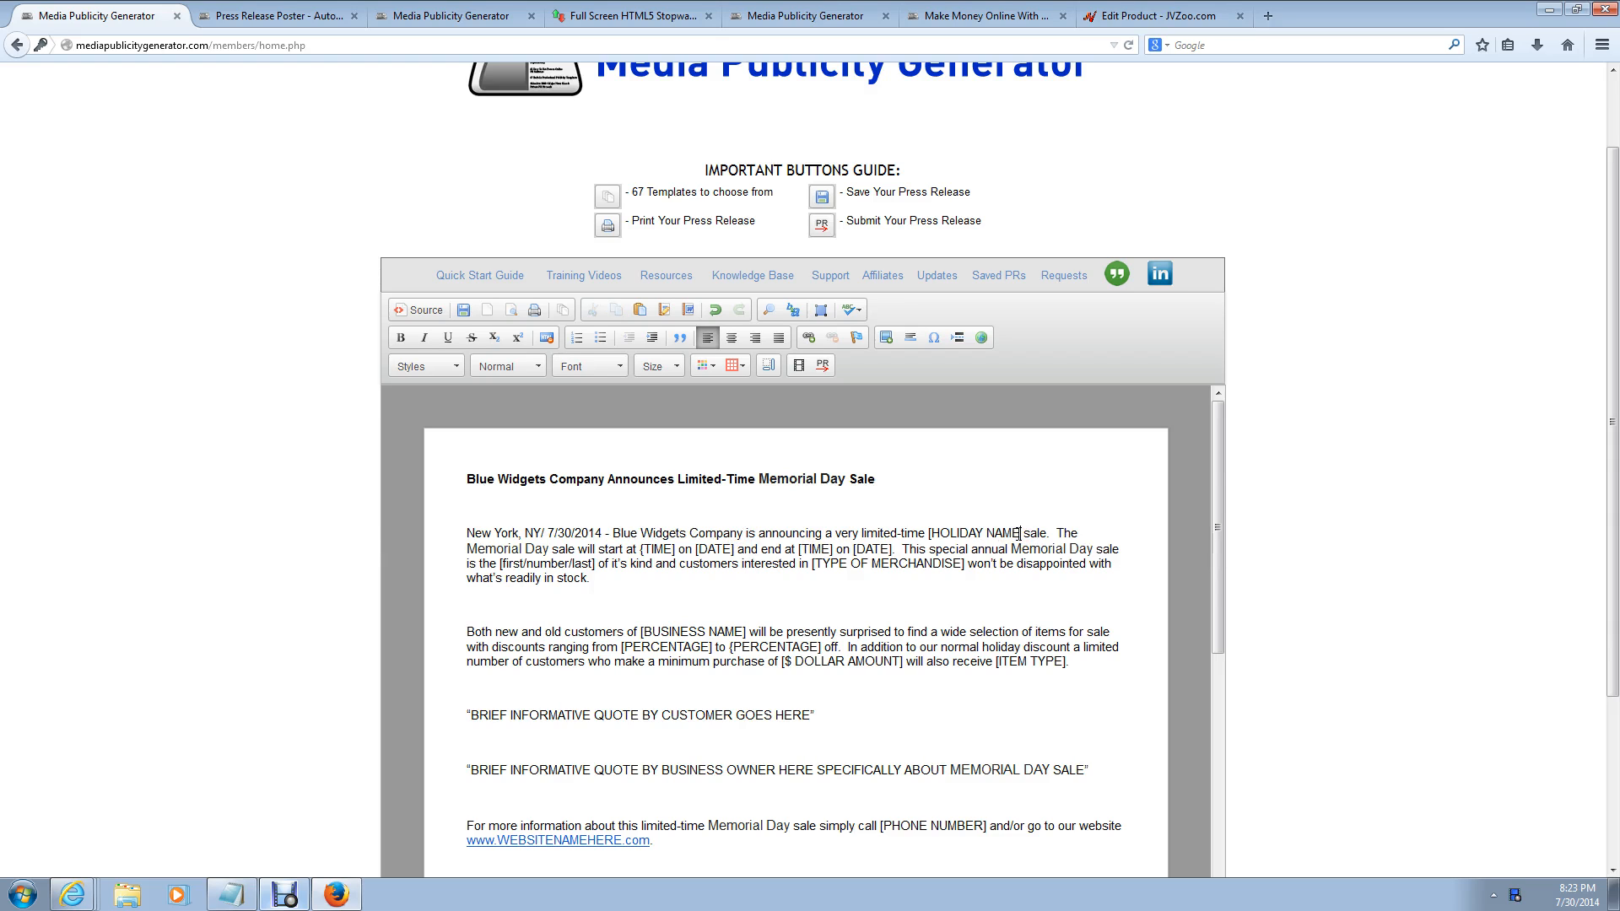
key("BackSpace")
type("Memoria")
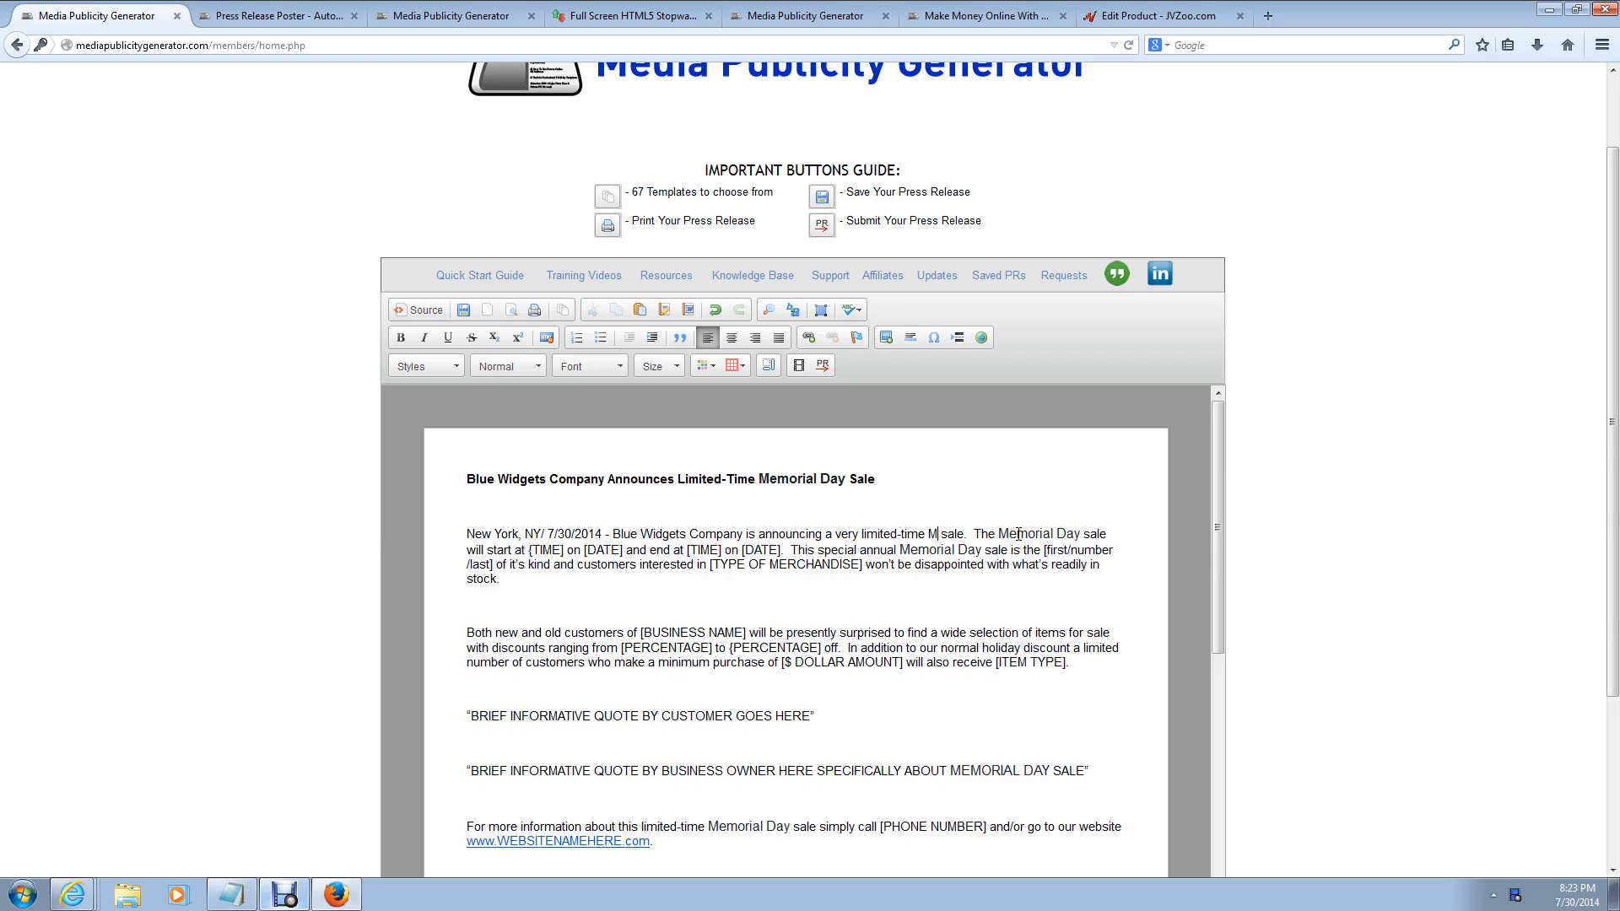
type("l Day")
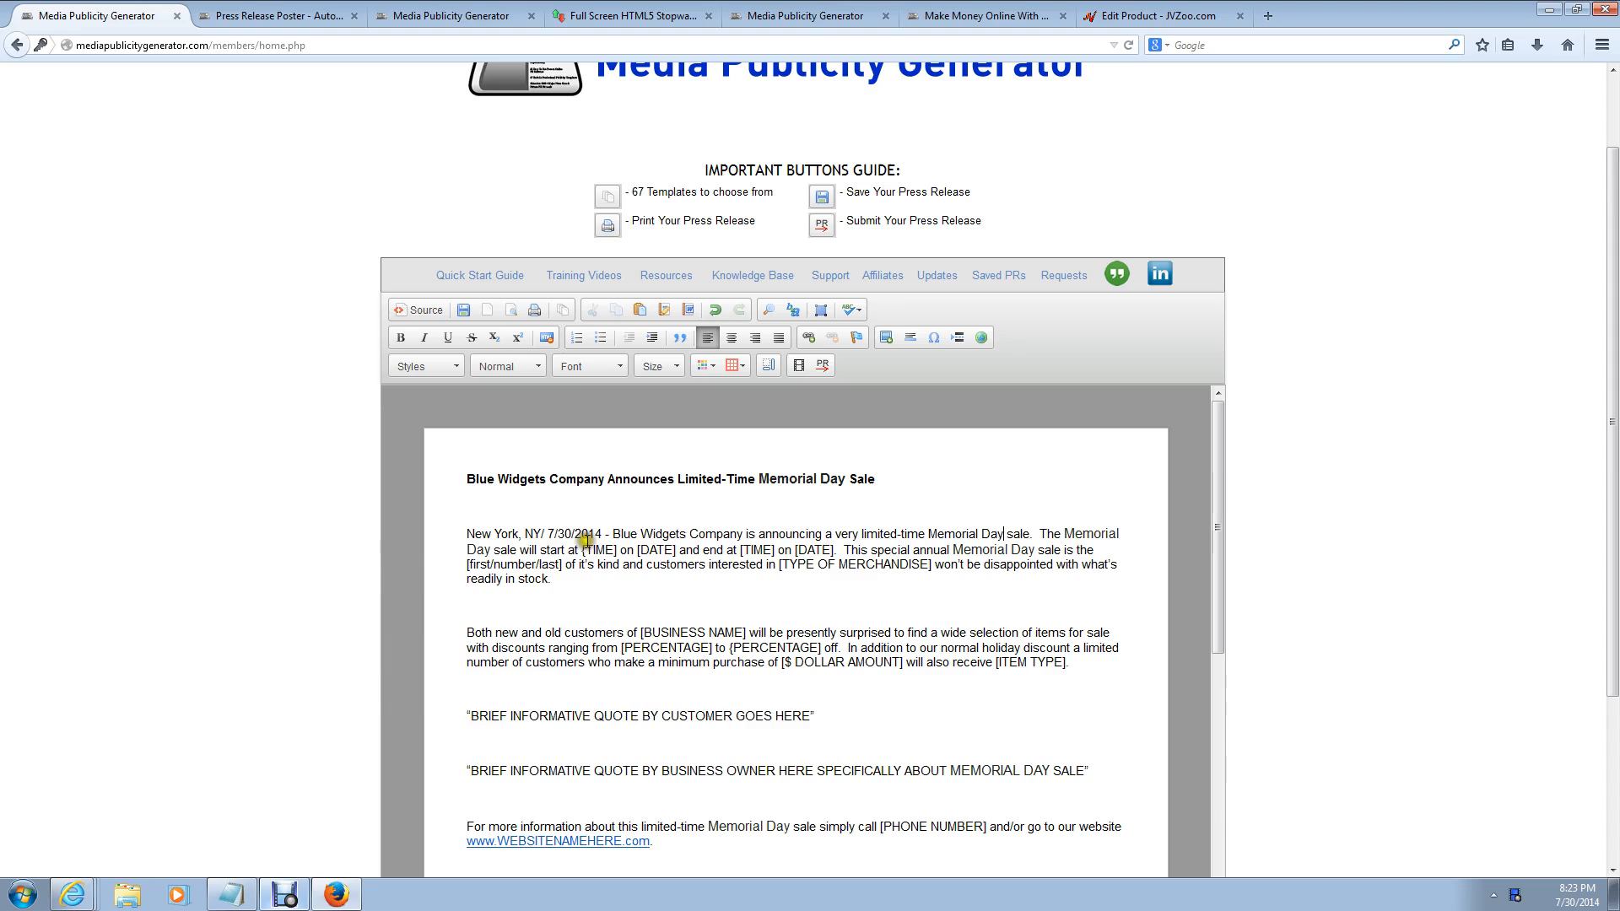
Step: Fill in the sale hours as 12PM to 8PM on September 3rd, 2014
left_click(616, 550)
key("BackSpace")
key("BackSpace")
key("BackSpace")
key("BackSpace")
key("BackSpace")
key("BackSpace")
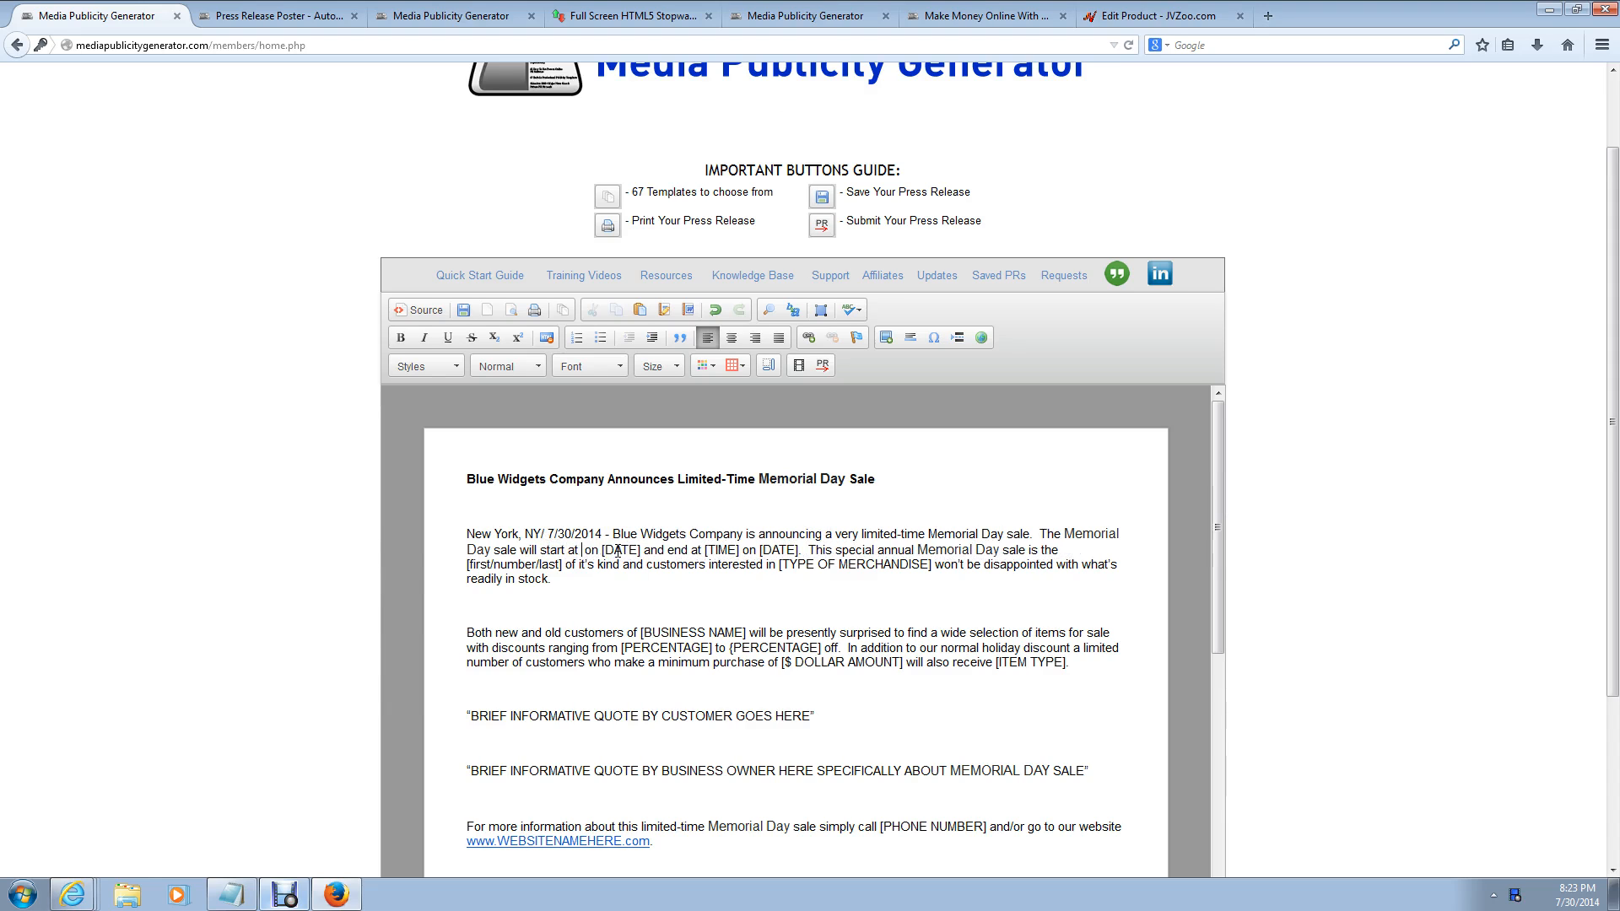
type("12PM")
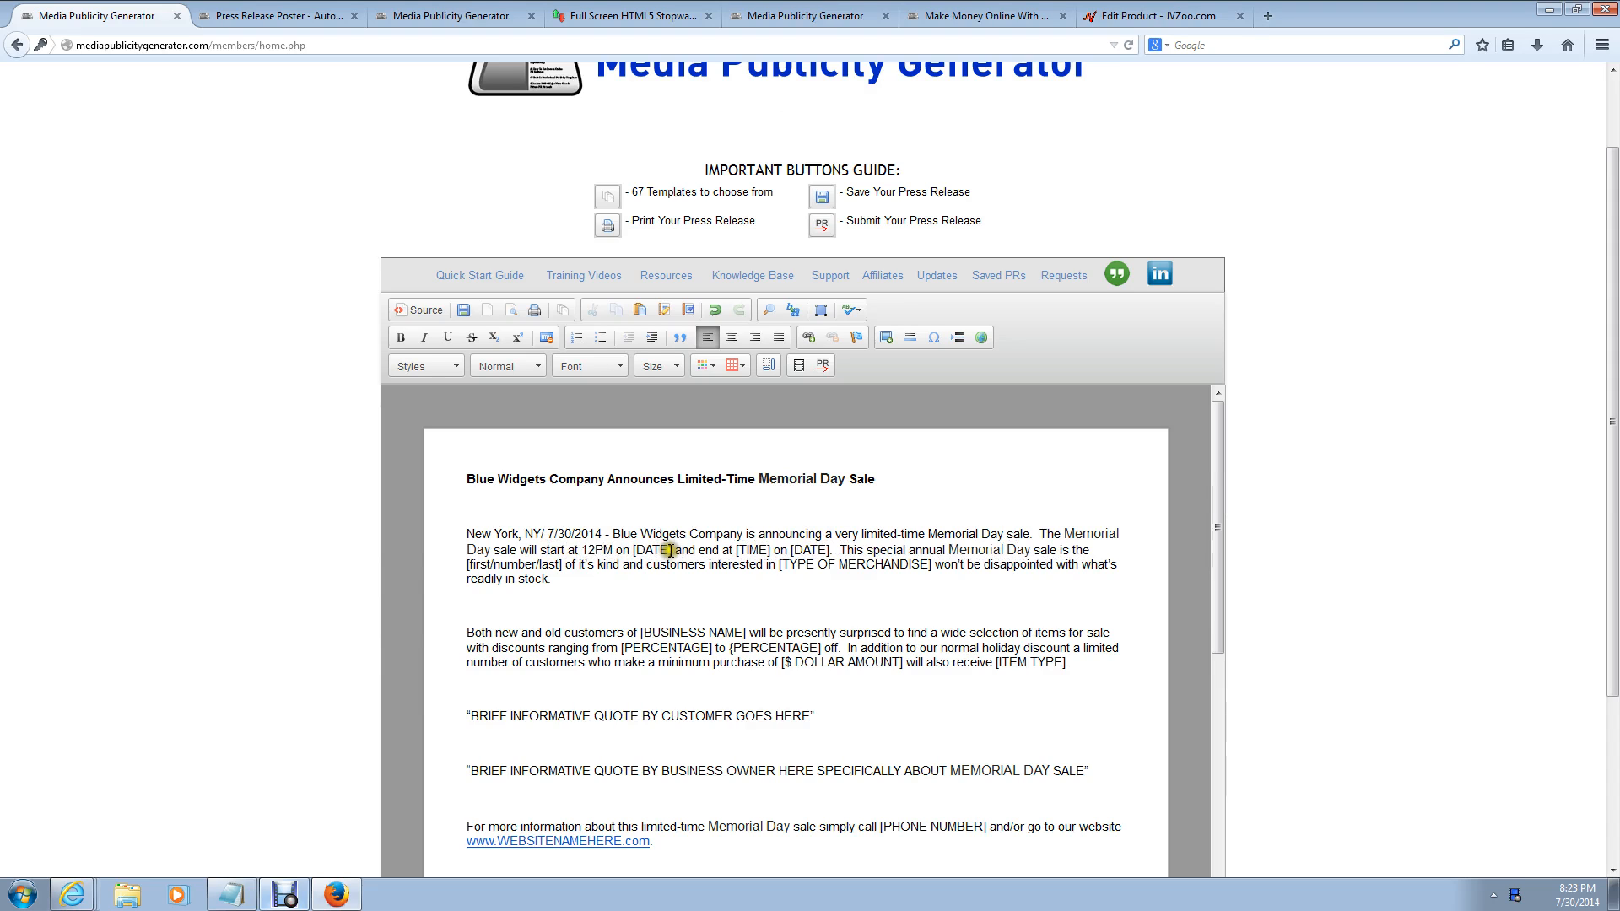
left_click(673, 550)
key("BackSpace")
key("BackSpace")
key("BackSpace")
key("BackSpace")
key("BackSpace")
key("BackSpace")
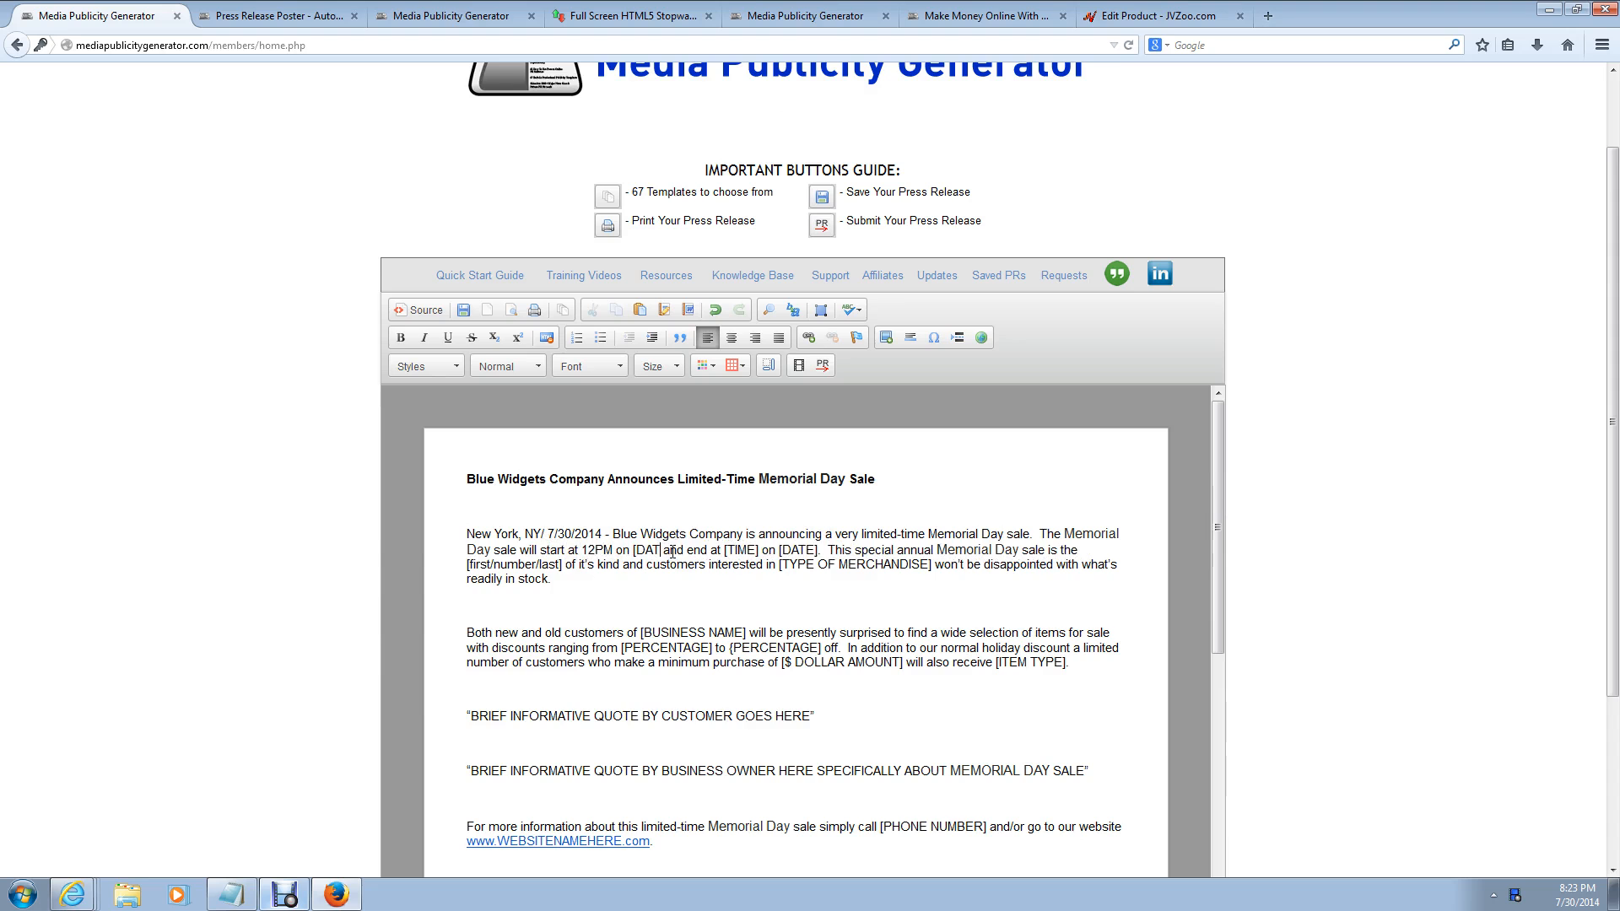
type("September ")
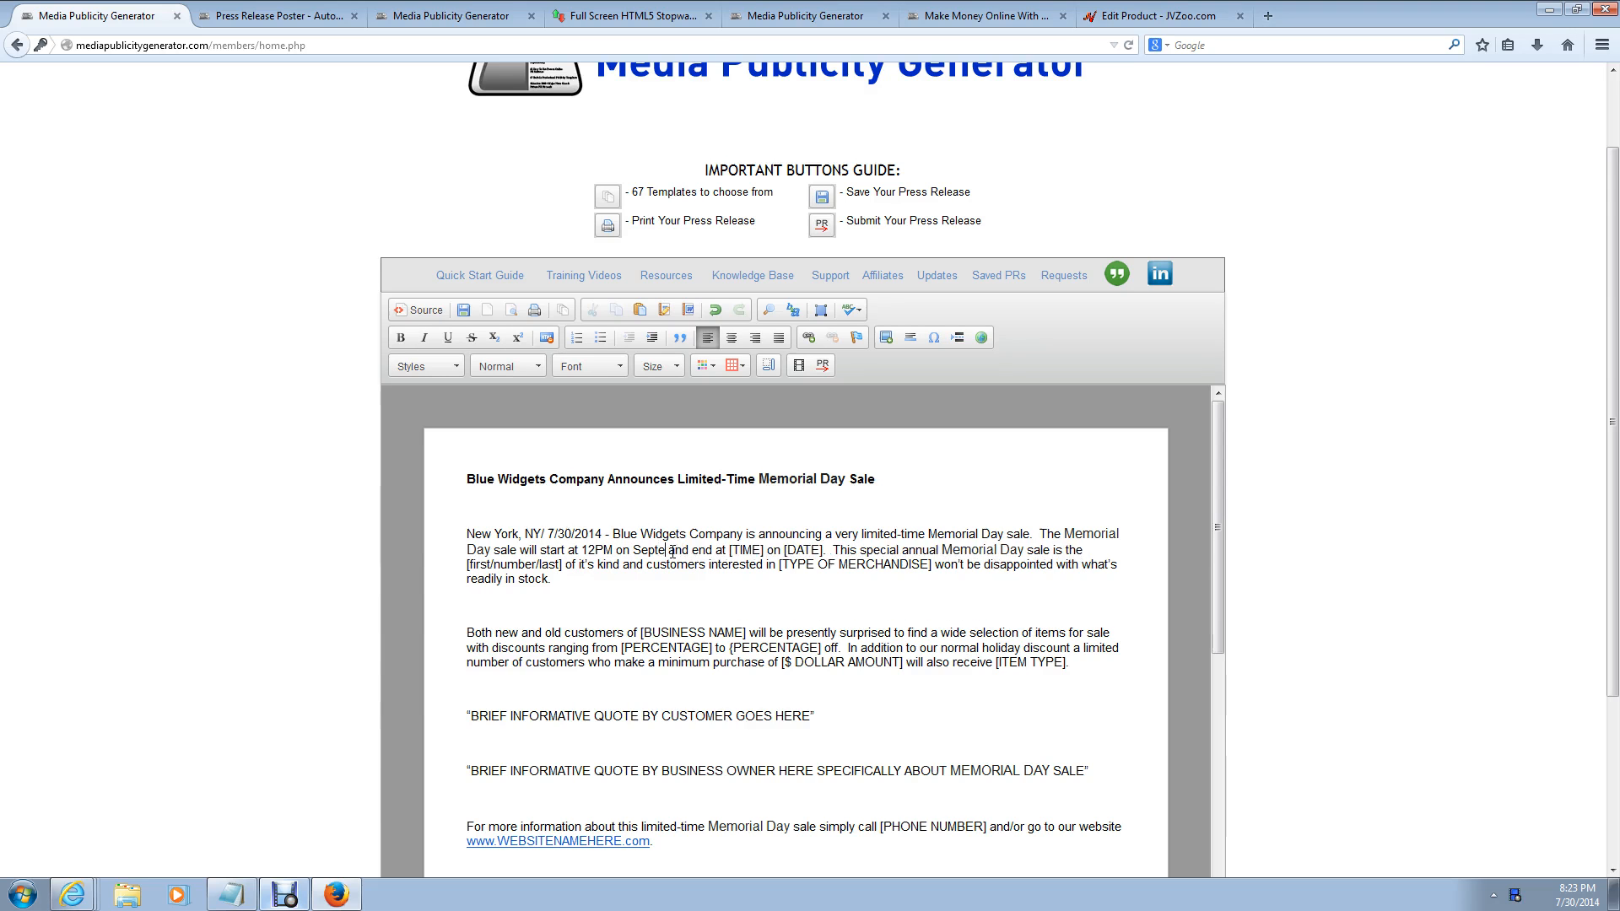
type("3rd, 2-14")
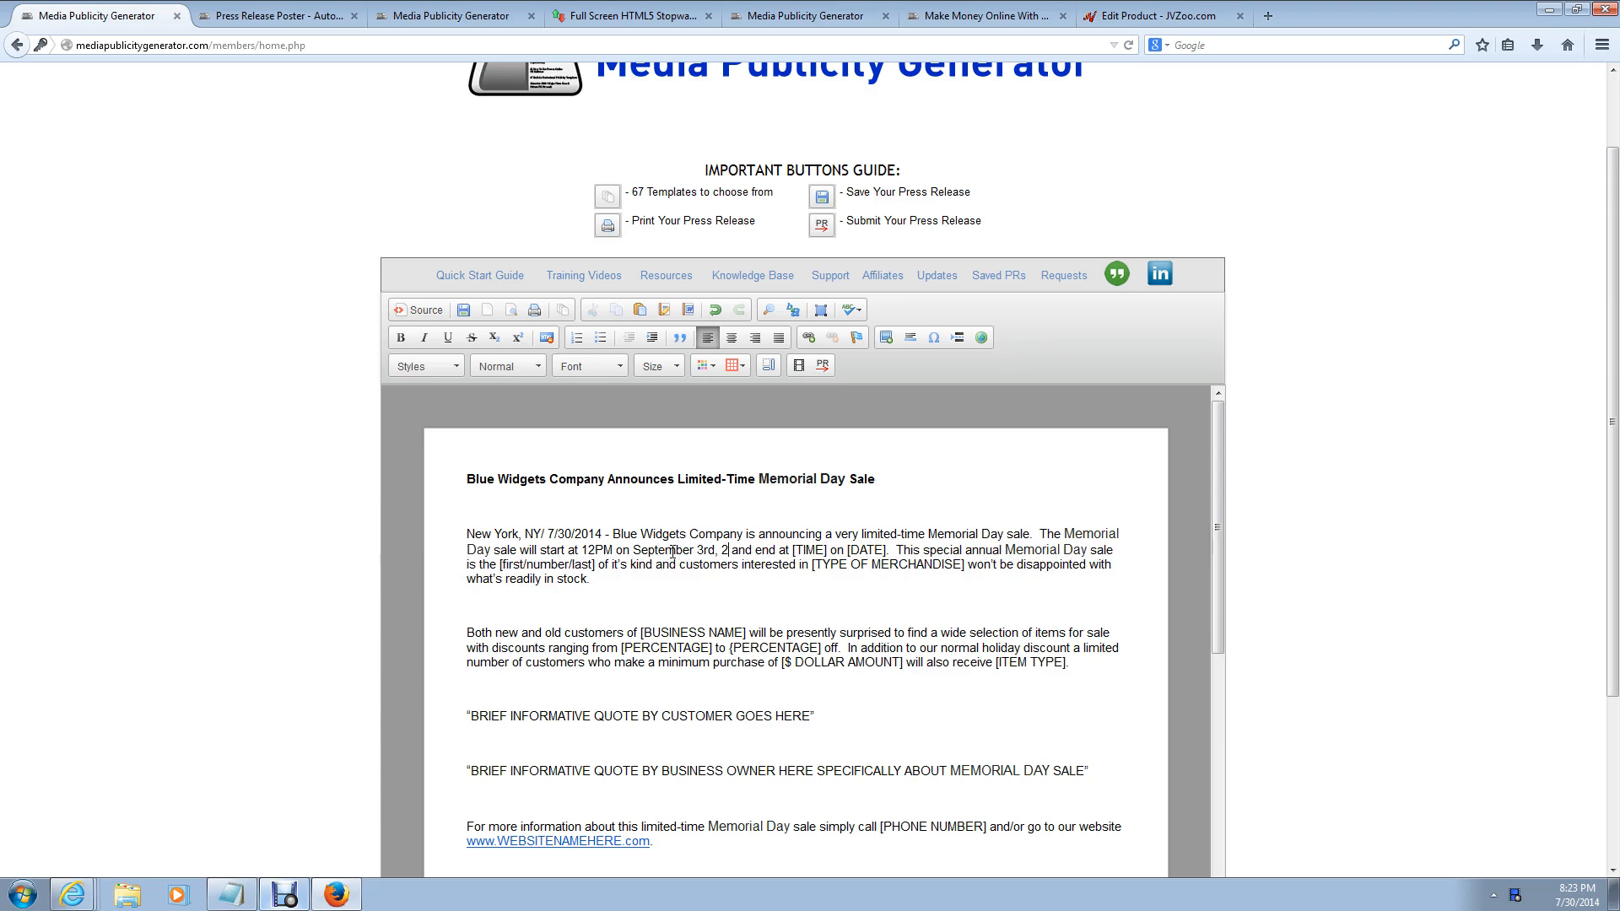
key("BackSpace")
key("BackSpace")
key("BackSpace")
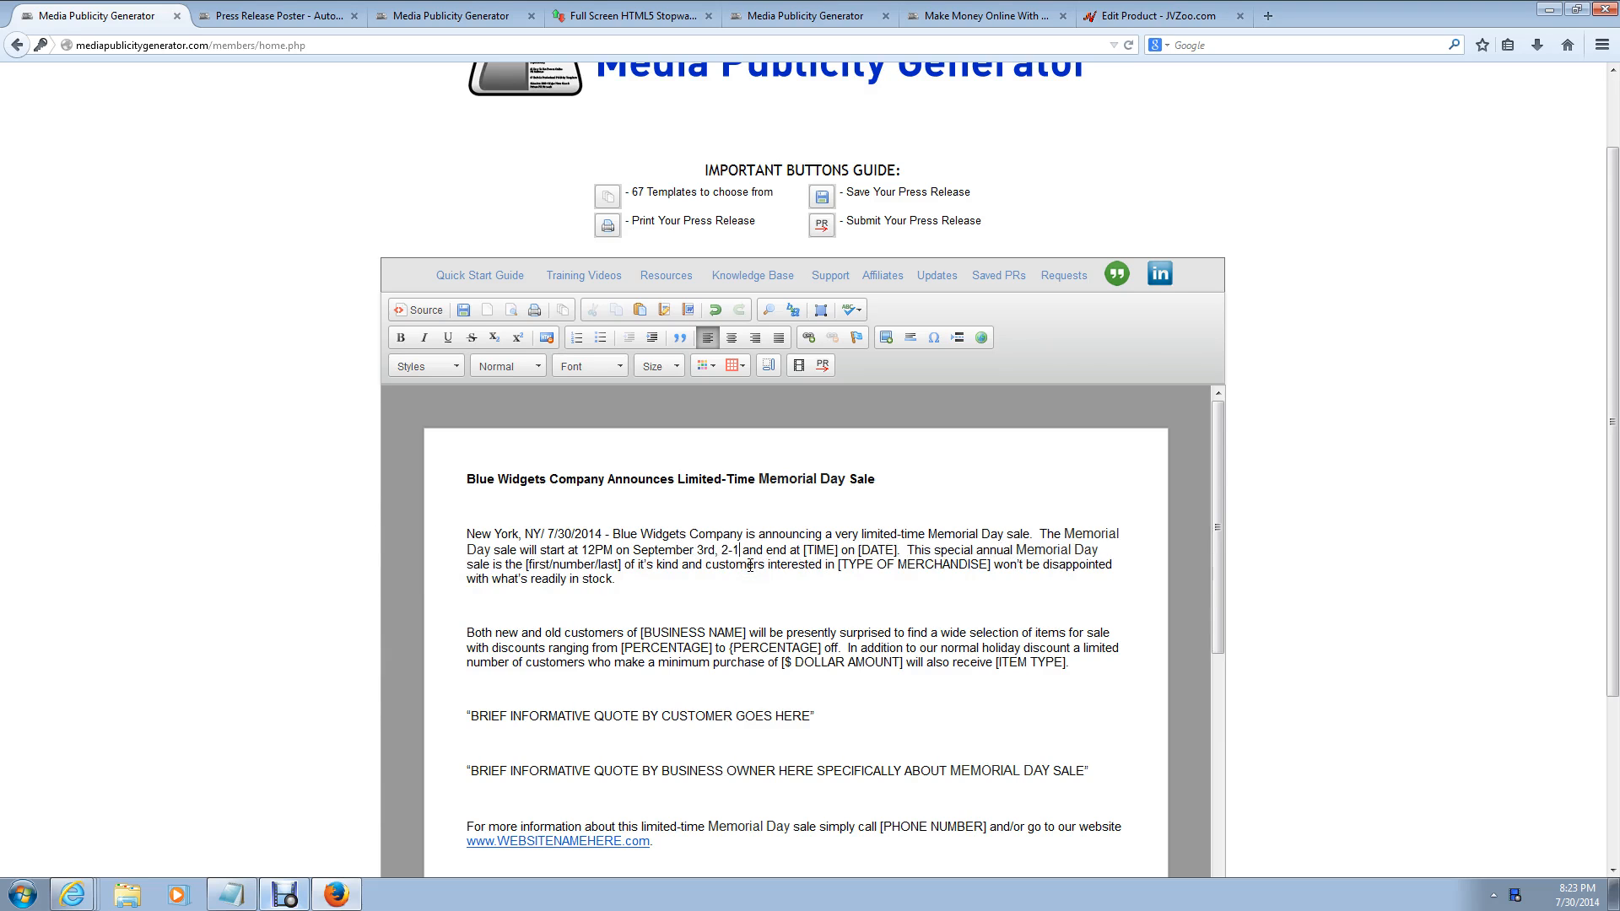
type("014")
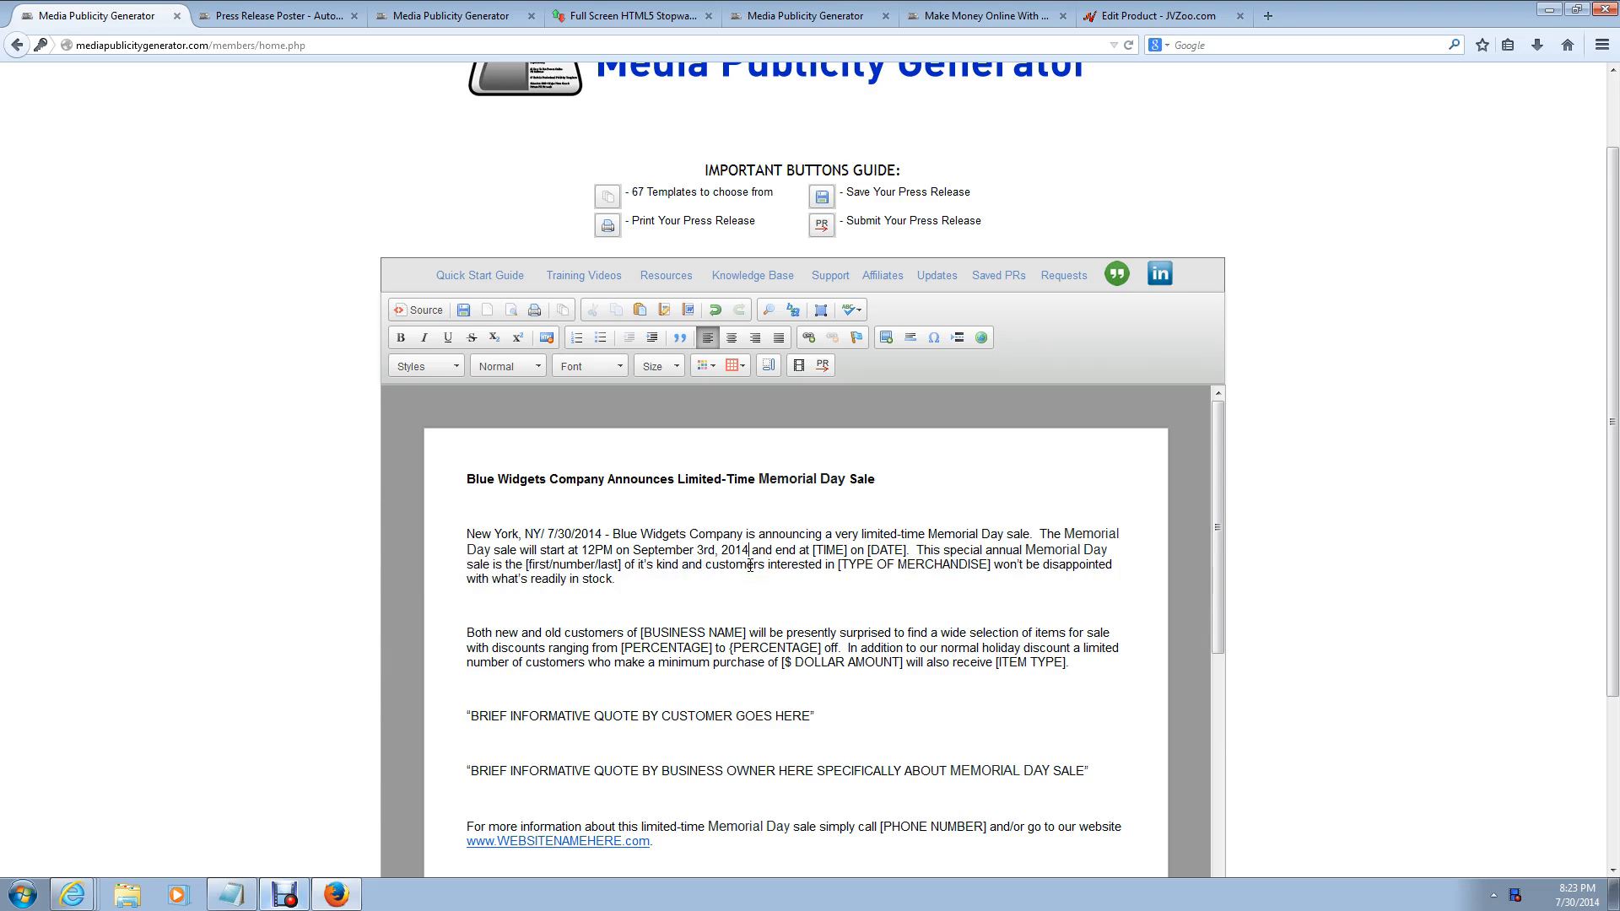
left_click(848, 549)
key("BackSpace")
key("BackSpace")
key("BackSpace")
key("BackSpace")
key("BackSpace")
key("BackSpace")
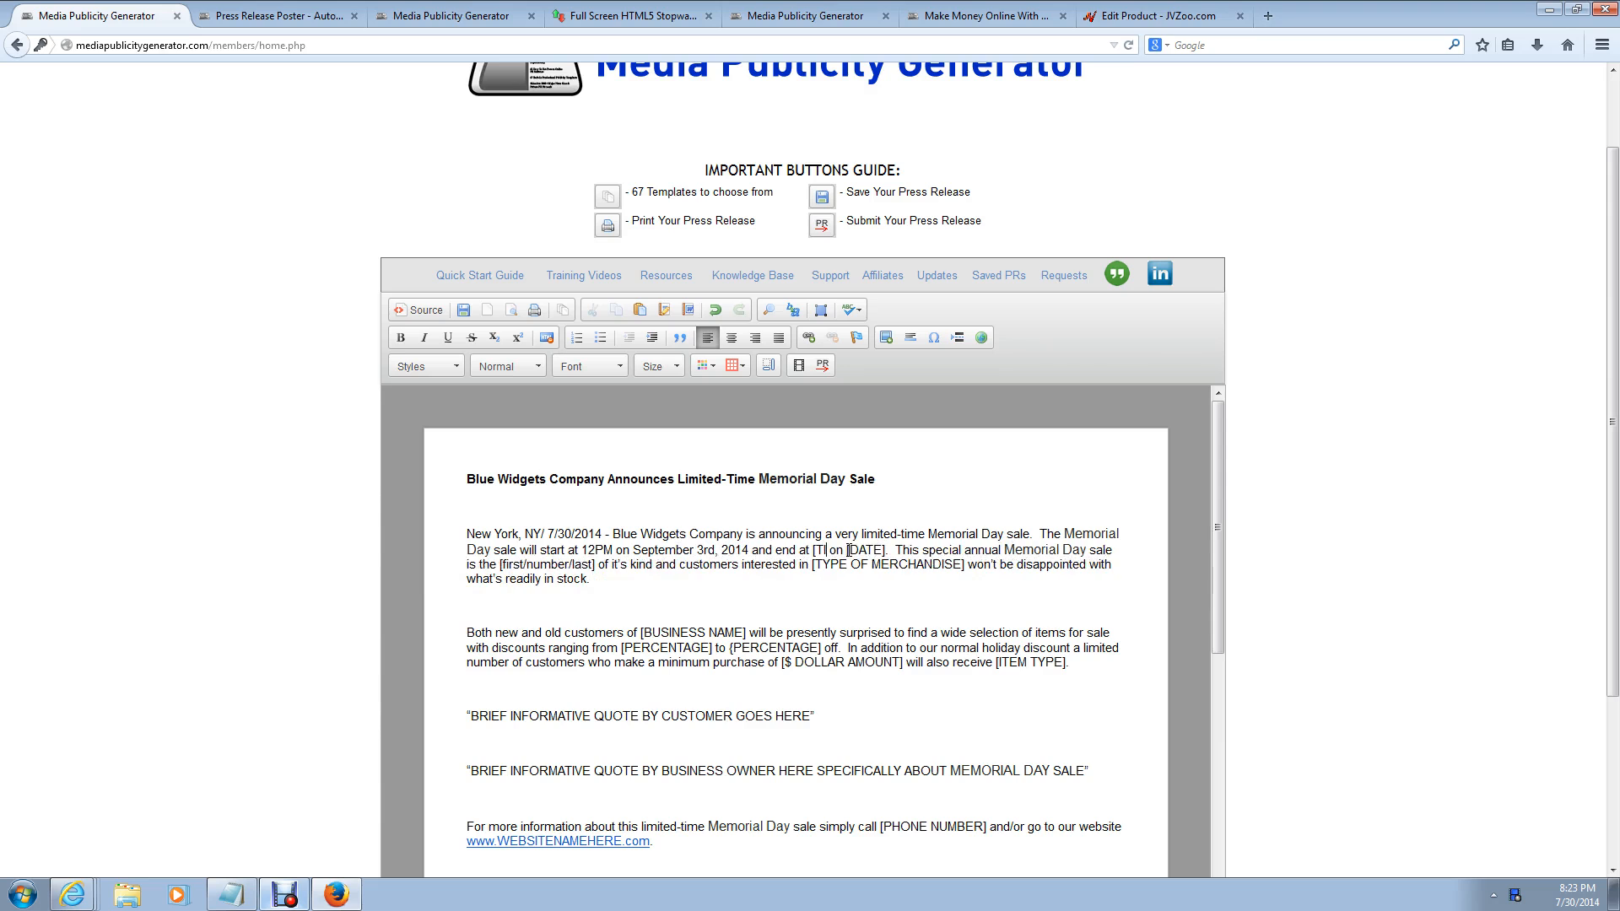
type("8PM")
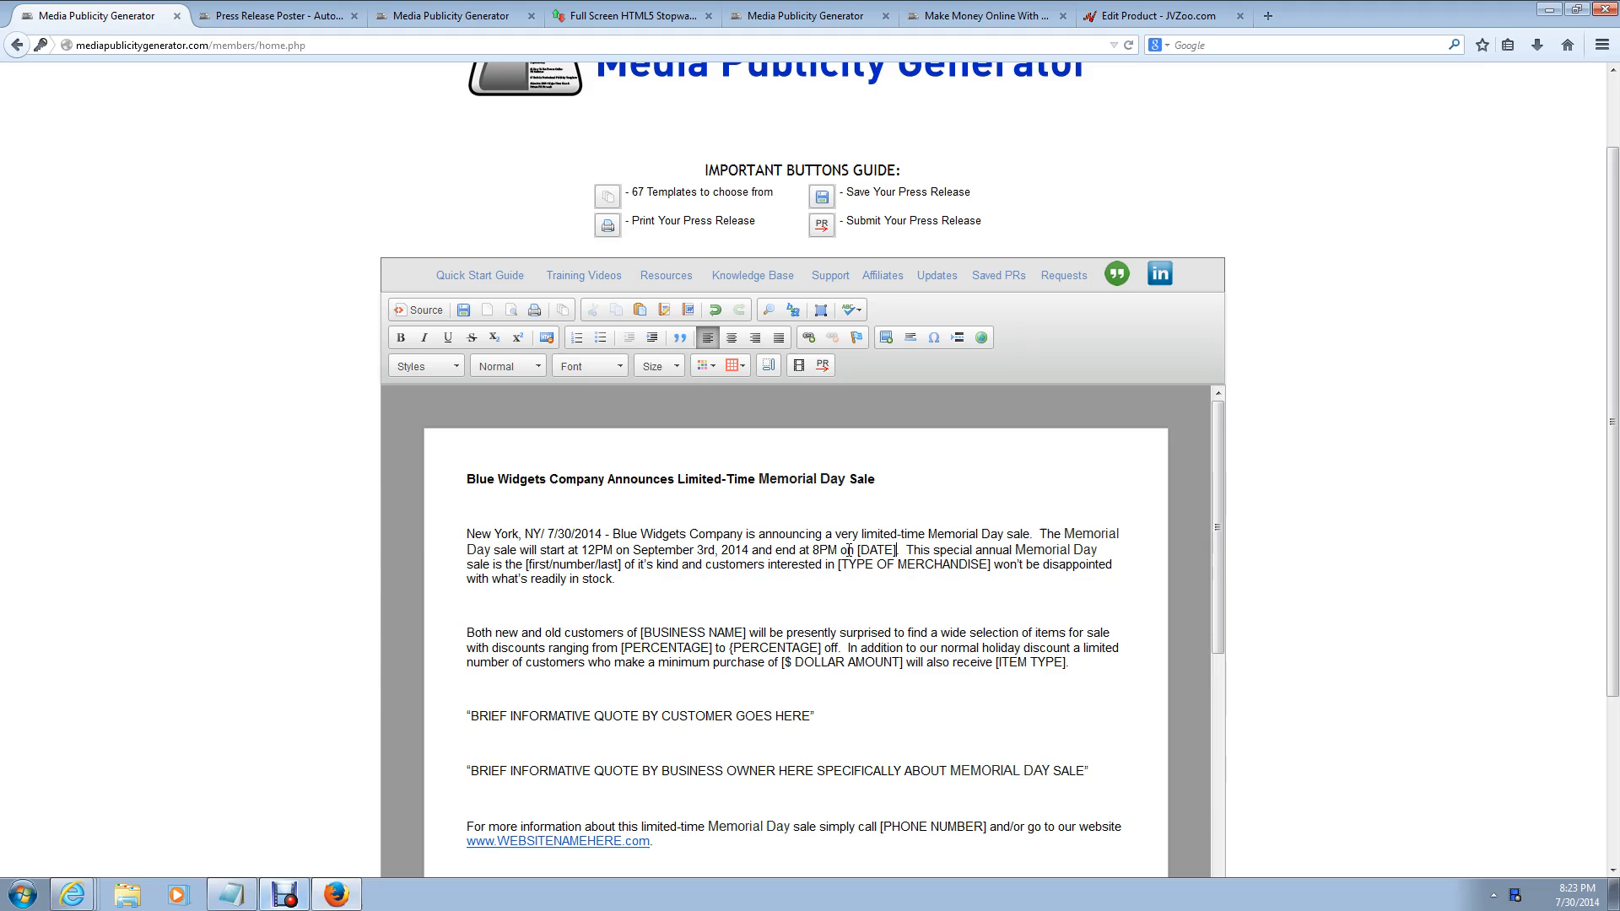
key("BackSpace")
key("BackSpace")
key("BackSpace")
key("BackSpace")
key("BackSpace")
key("BackSpace")
type("Septem")
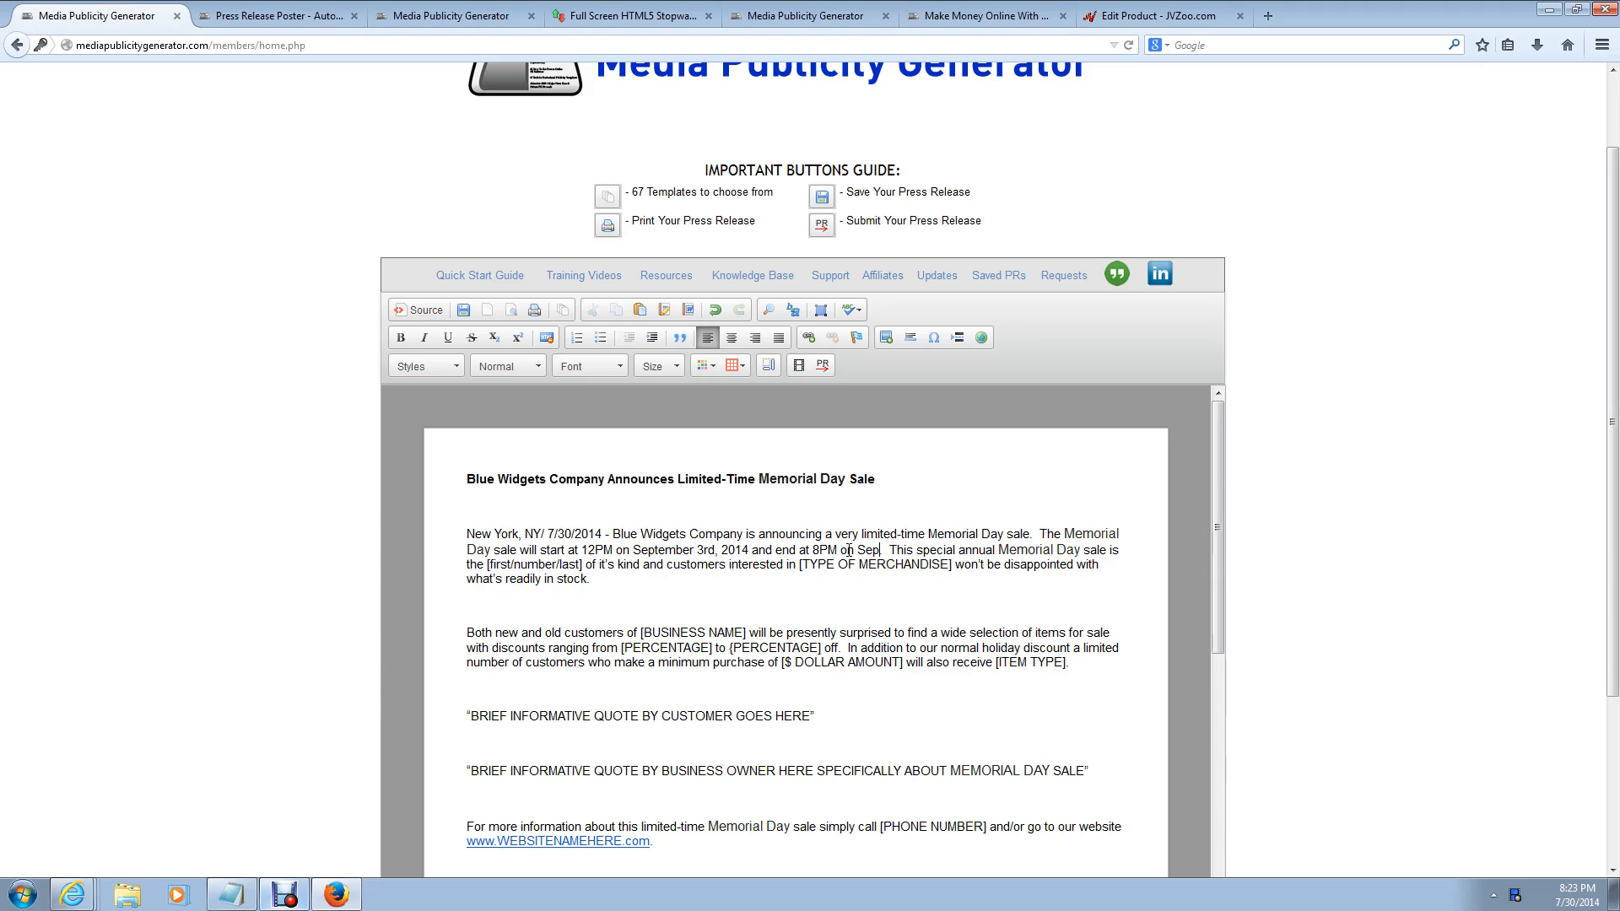
type("ber")
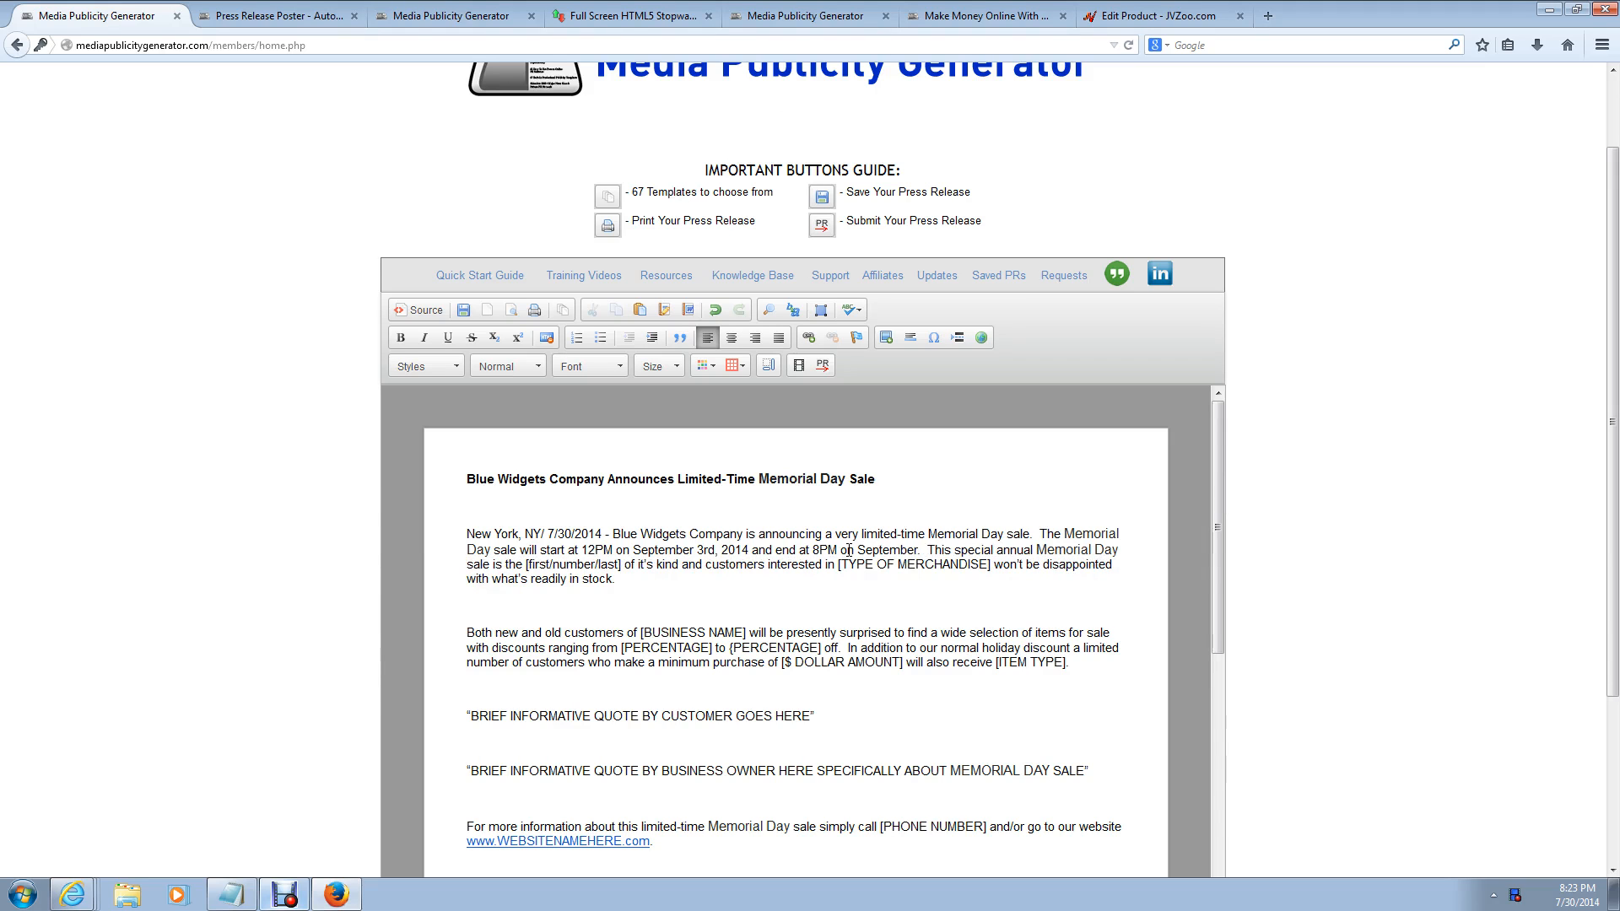
type(" 3rd")
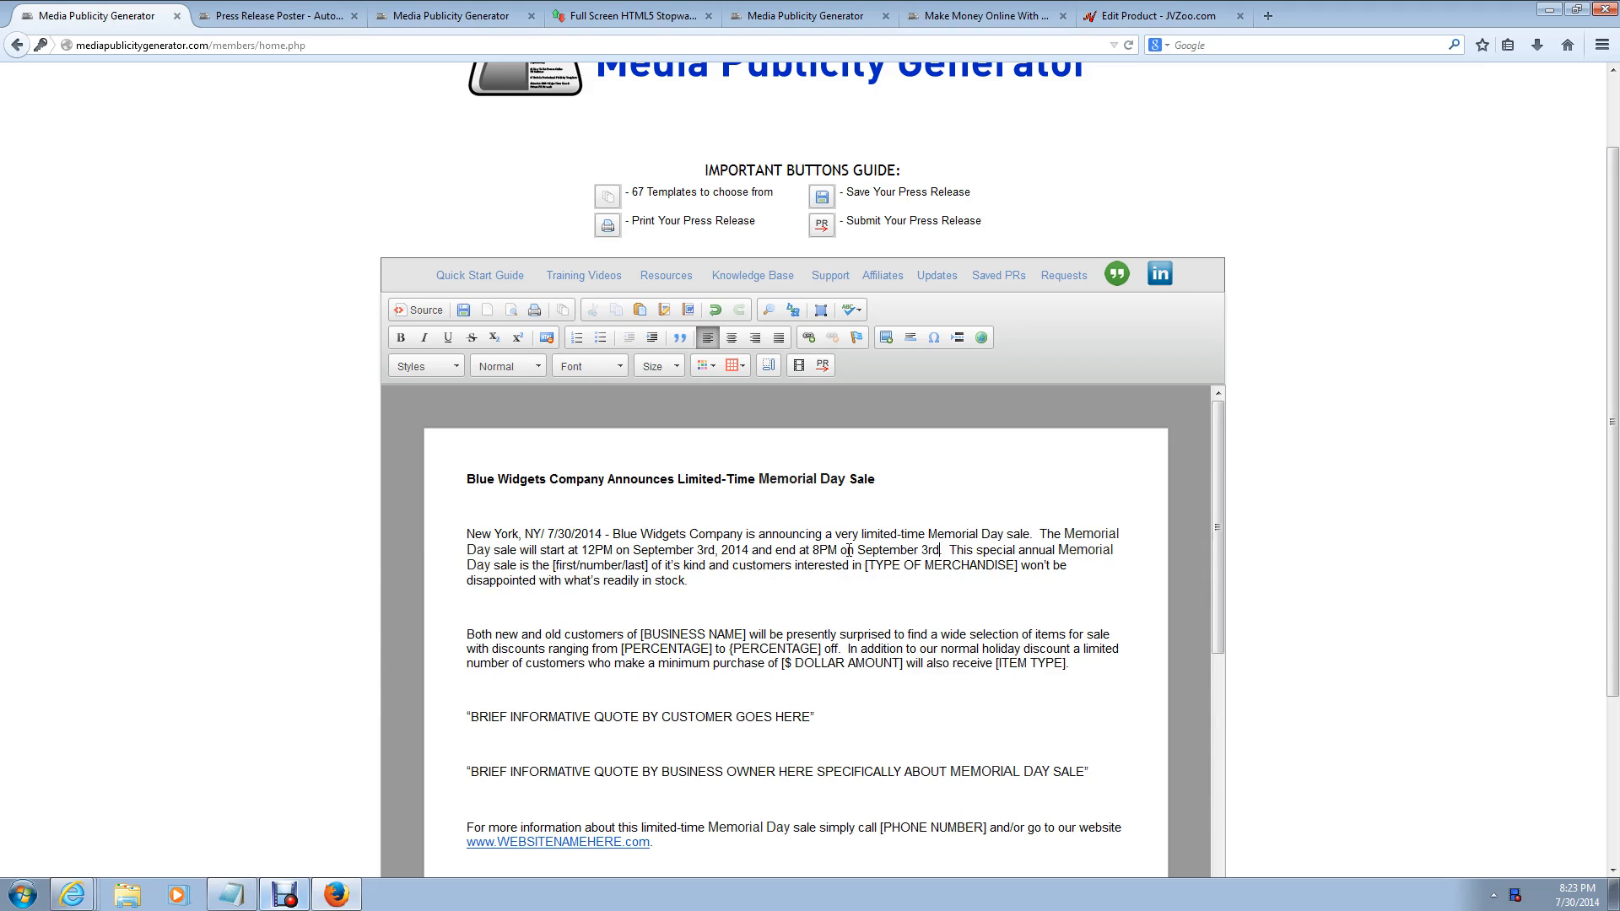
type(", 2014")
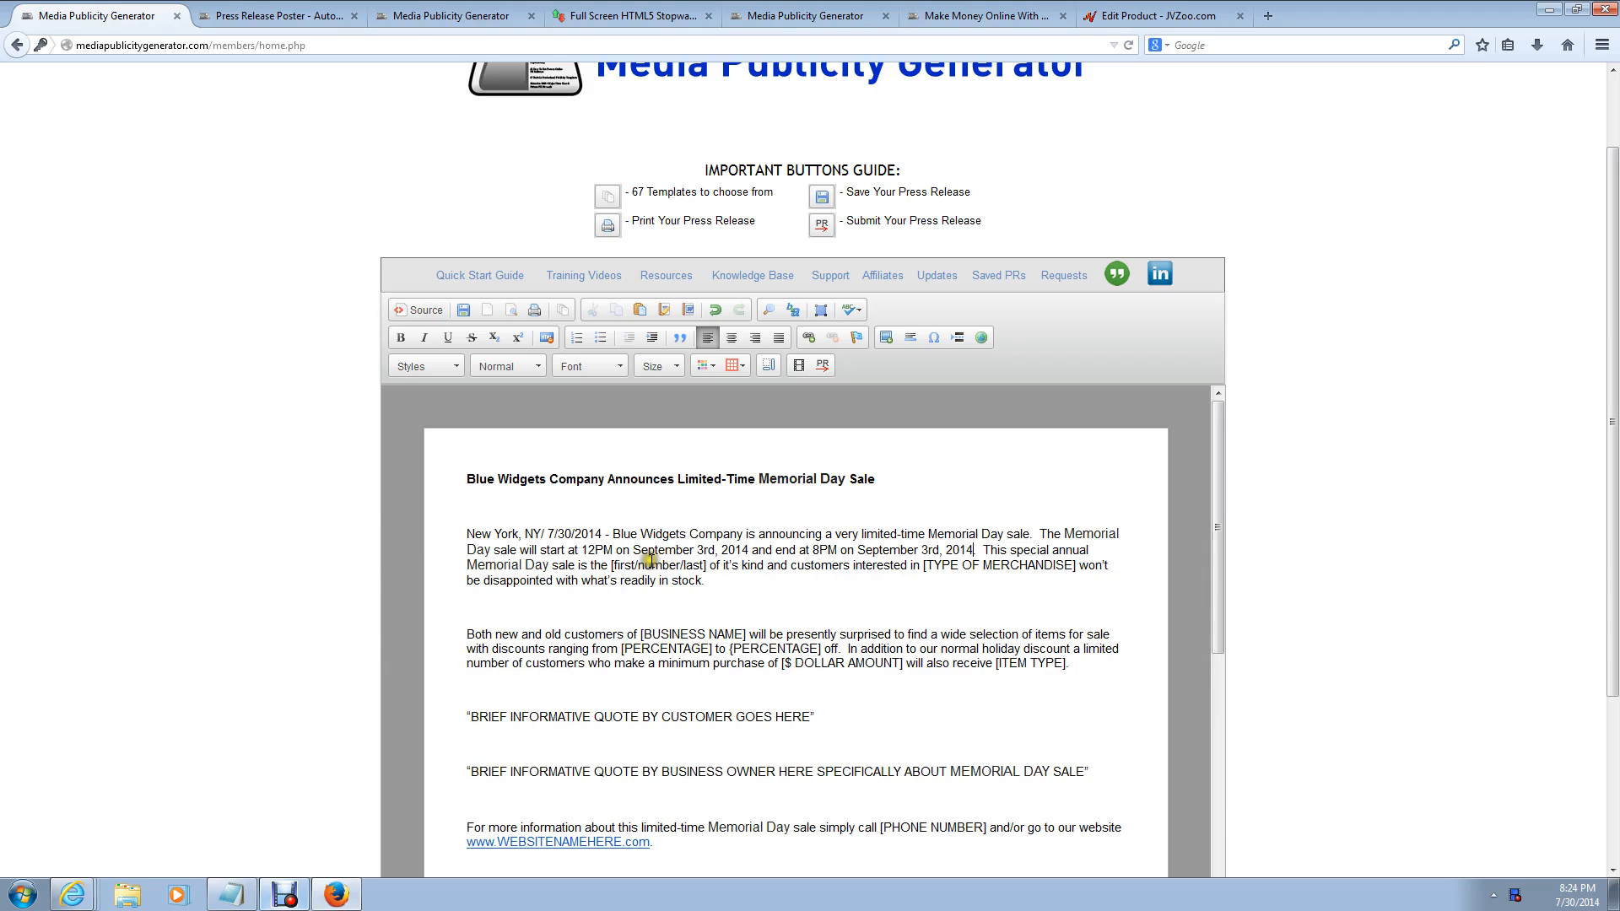
Step: Reduce [first/number/last] to 'first' and set the merchandise type to 'Blue Widgets'
left_click(707, 565)
key("BackSpace")
key("BackSpace")
key("BackSpace")
key("BackSpace")
key("BackSpace")
key("BackSpace")
key("BackSpace")
key("BackSpace")
key("BackSpace")
key("BackSpace")
key("BackSpace")
key("BackSpace")
key("BackSpace")
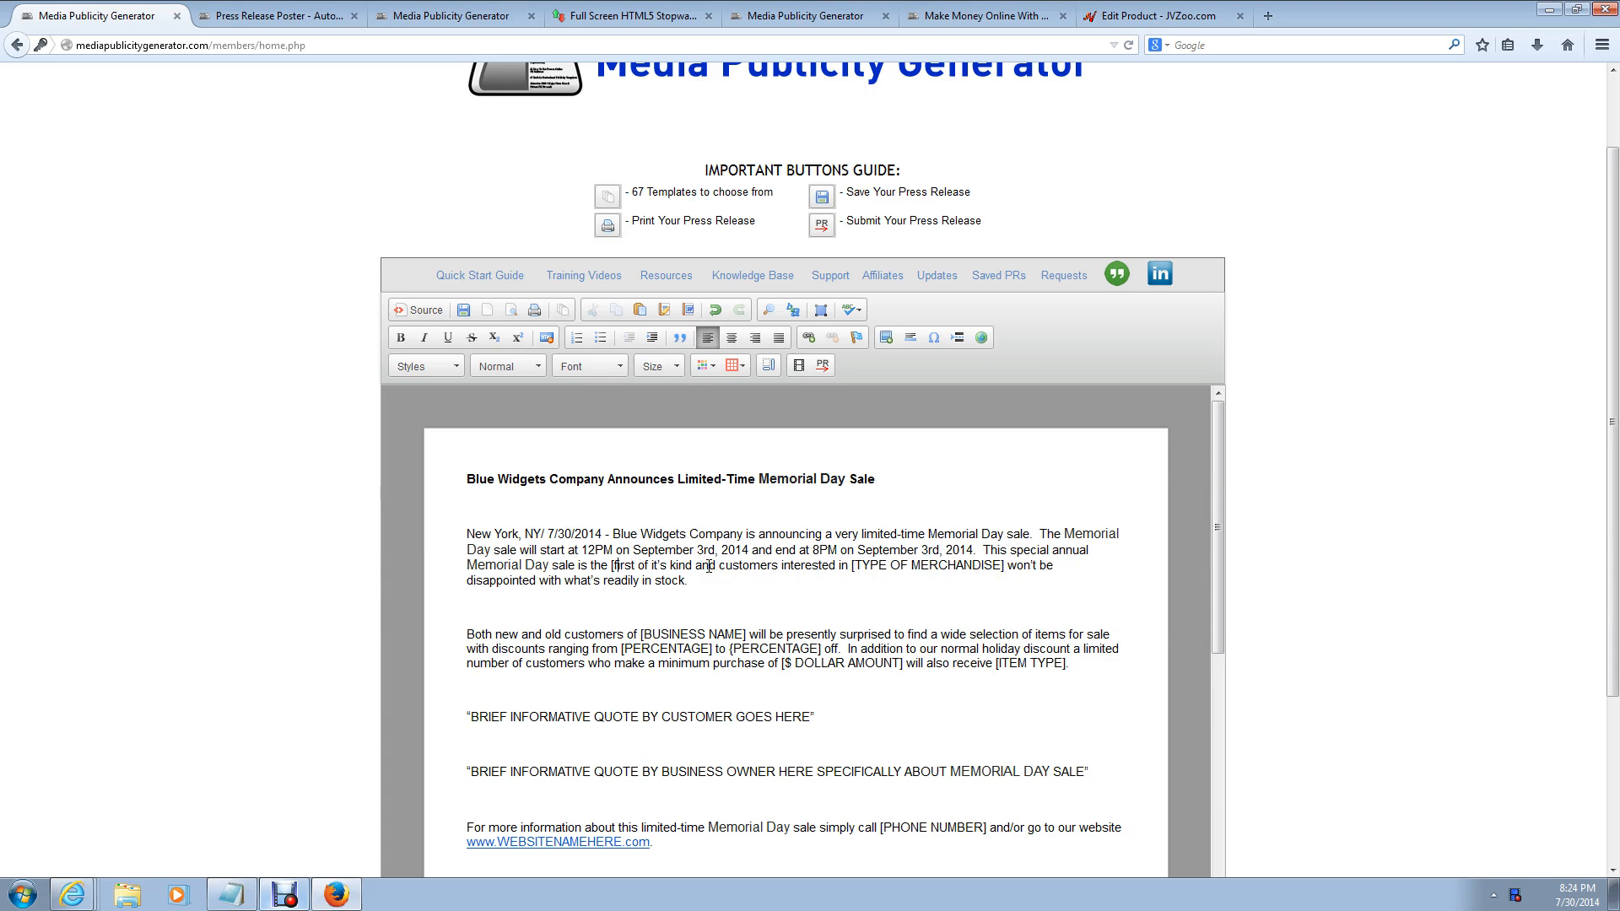
key("BackSpace")
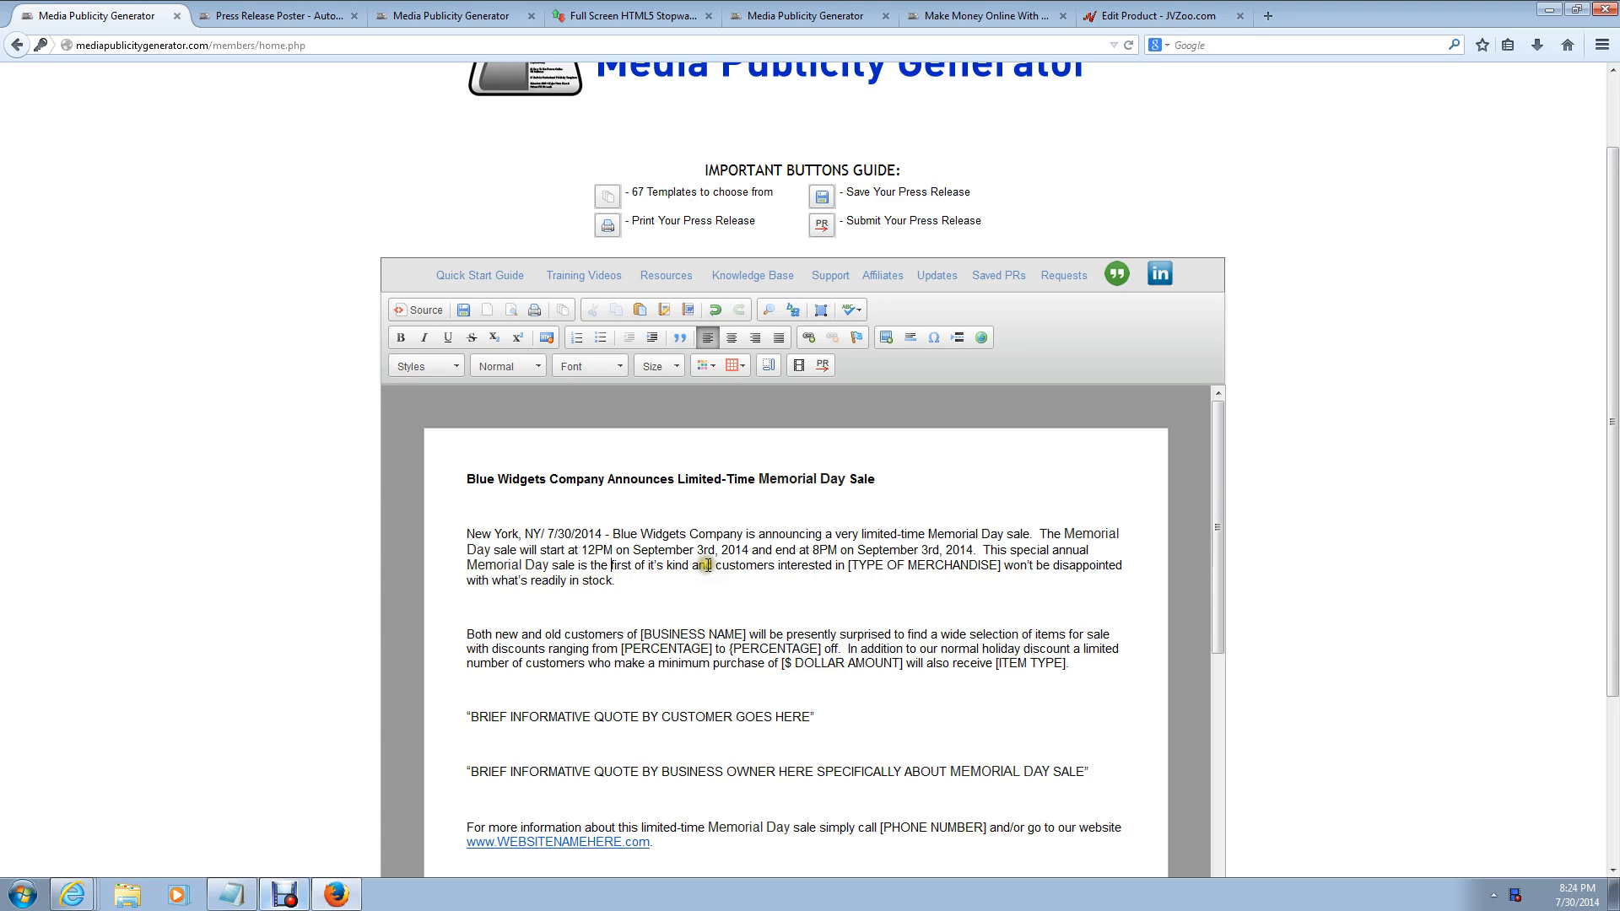
left_click(1000, 565)
key("BackSpace")
key("BackSpace")
key("BackSpace")
key("BackSpace")
key("BackSpace")
key("BackSpace")
key("BackSpace")
key("BackSpace")
key("BackSpace")
key("BackSpace")
key("BackSpace")
key("BackSpace")
key("BackSpace")
key("BackSpace")
key("BackSpace")
key("BackSpace")
key("BackSpace")
key("BackSpace")
key("BackSpace")
key("BackSpace")
key("BackSpace")
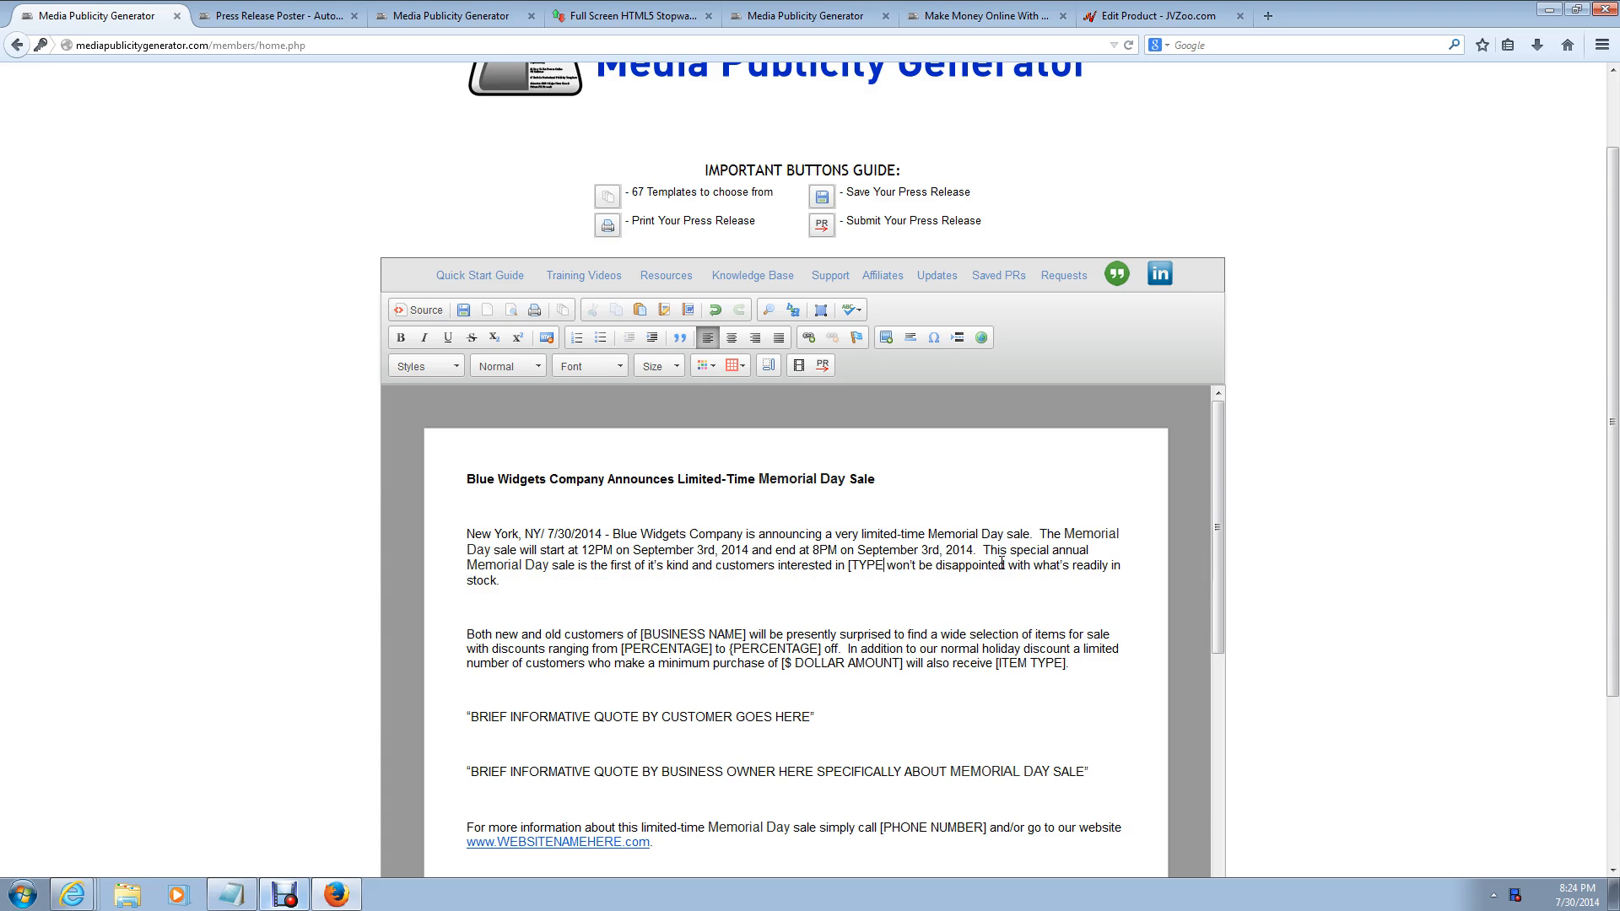
type("Blue W")
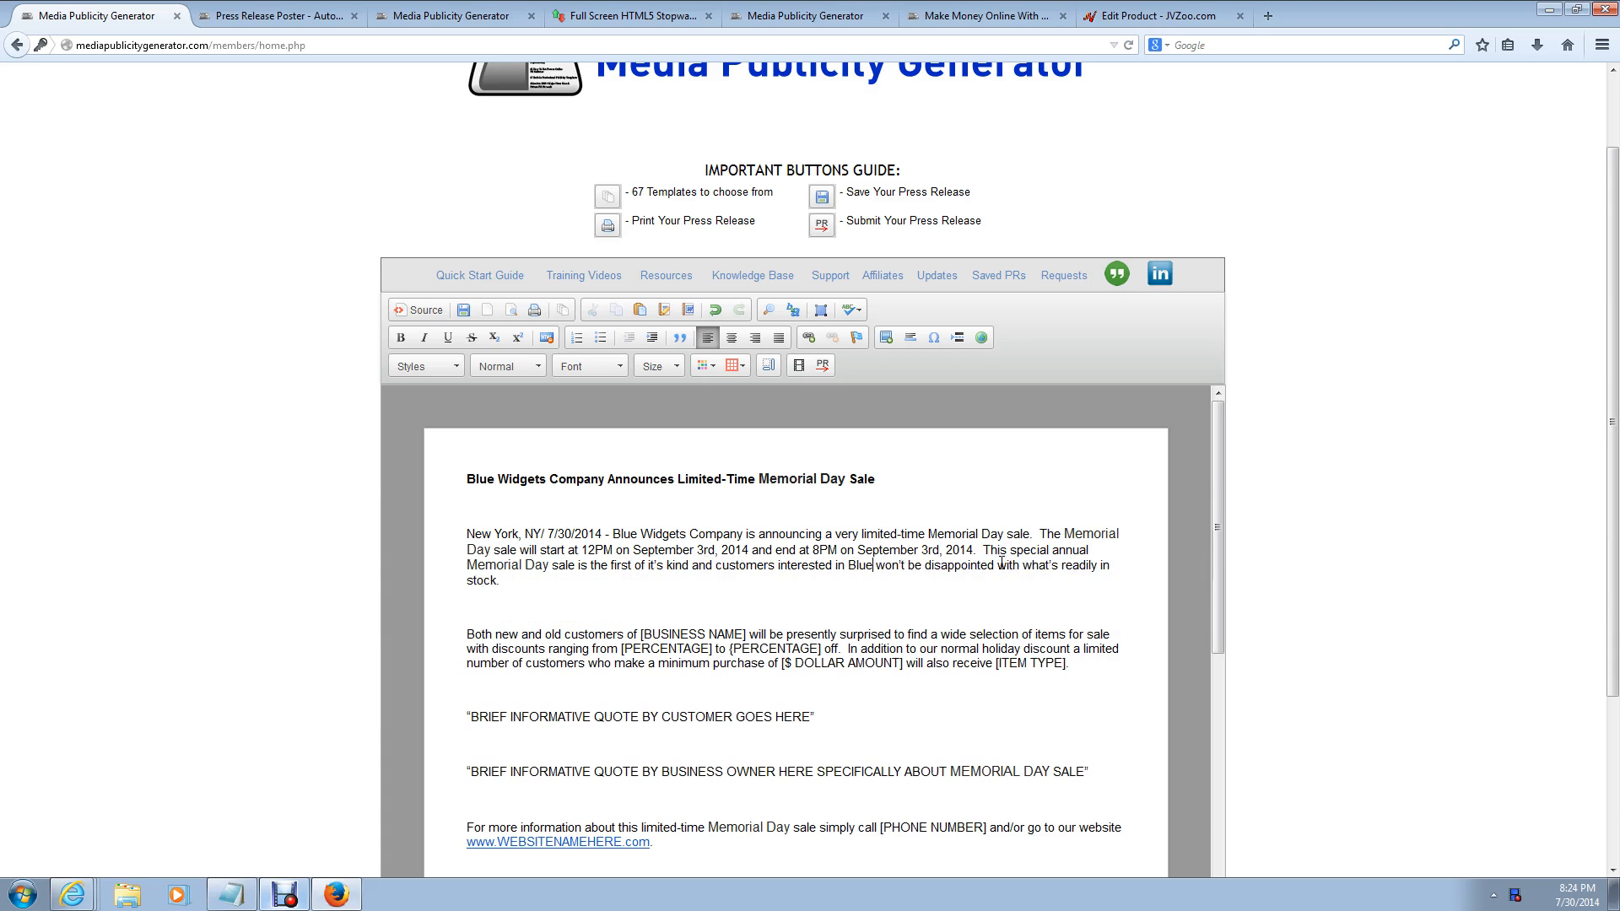
type("ide")
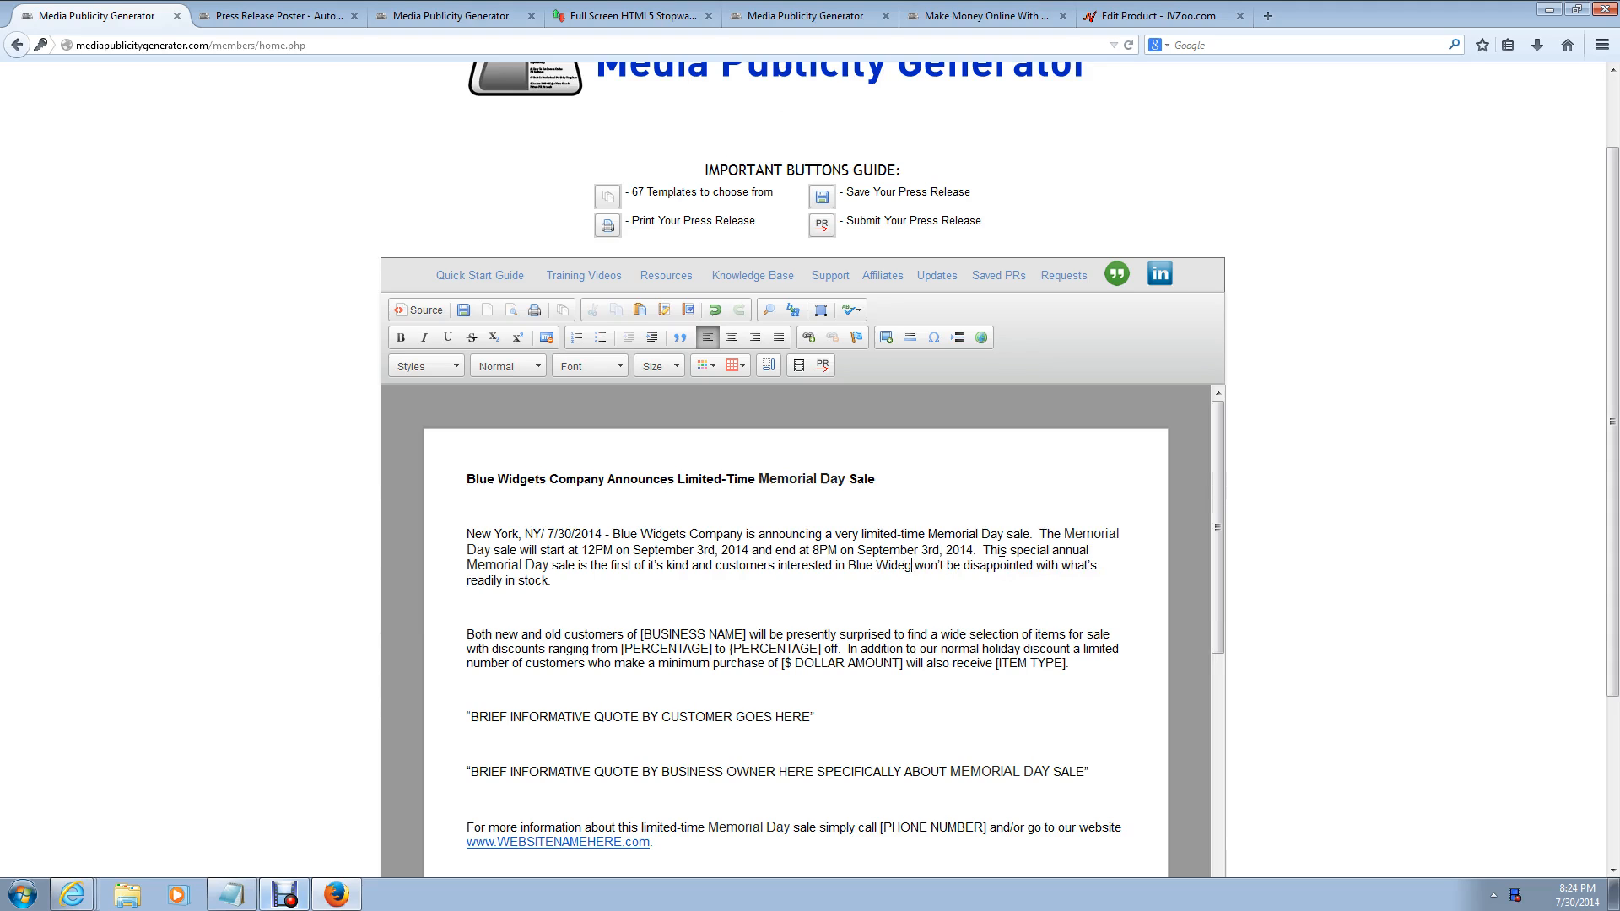
key("BackSpace")
type("gets")
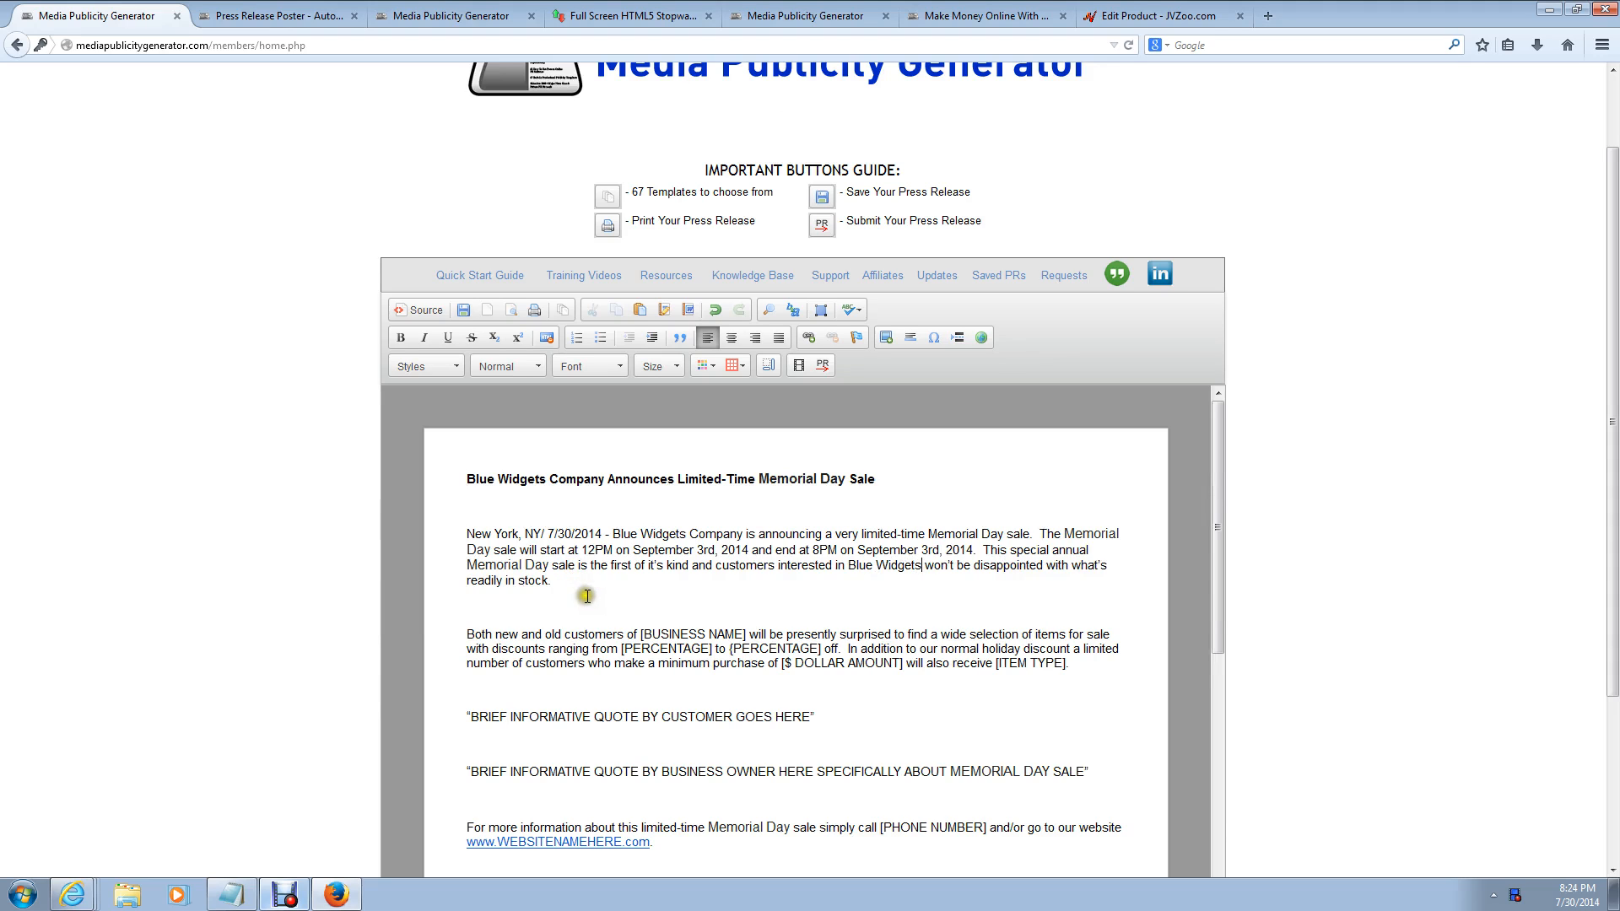
Step: Paste 'Blue Widgets Company' into the second paragraph's business-name placeholder
left_click(746, 631)
key("BackSpace")
key("BackSpace")
key("BackSpace")
key("BackSpace")
key("BackSpace")
key("BackSpace")
key("BackSpace")
key("BackSpace")
key("BackSpace")
key("BackSpace")
key("BackSpace")
key("BackSpace")
key("BackSpace")
key("BackSpace")
key("BackSpace")
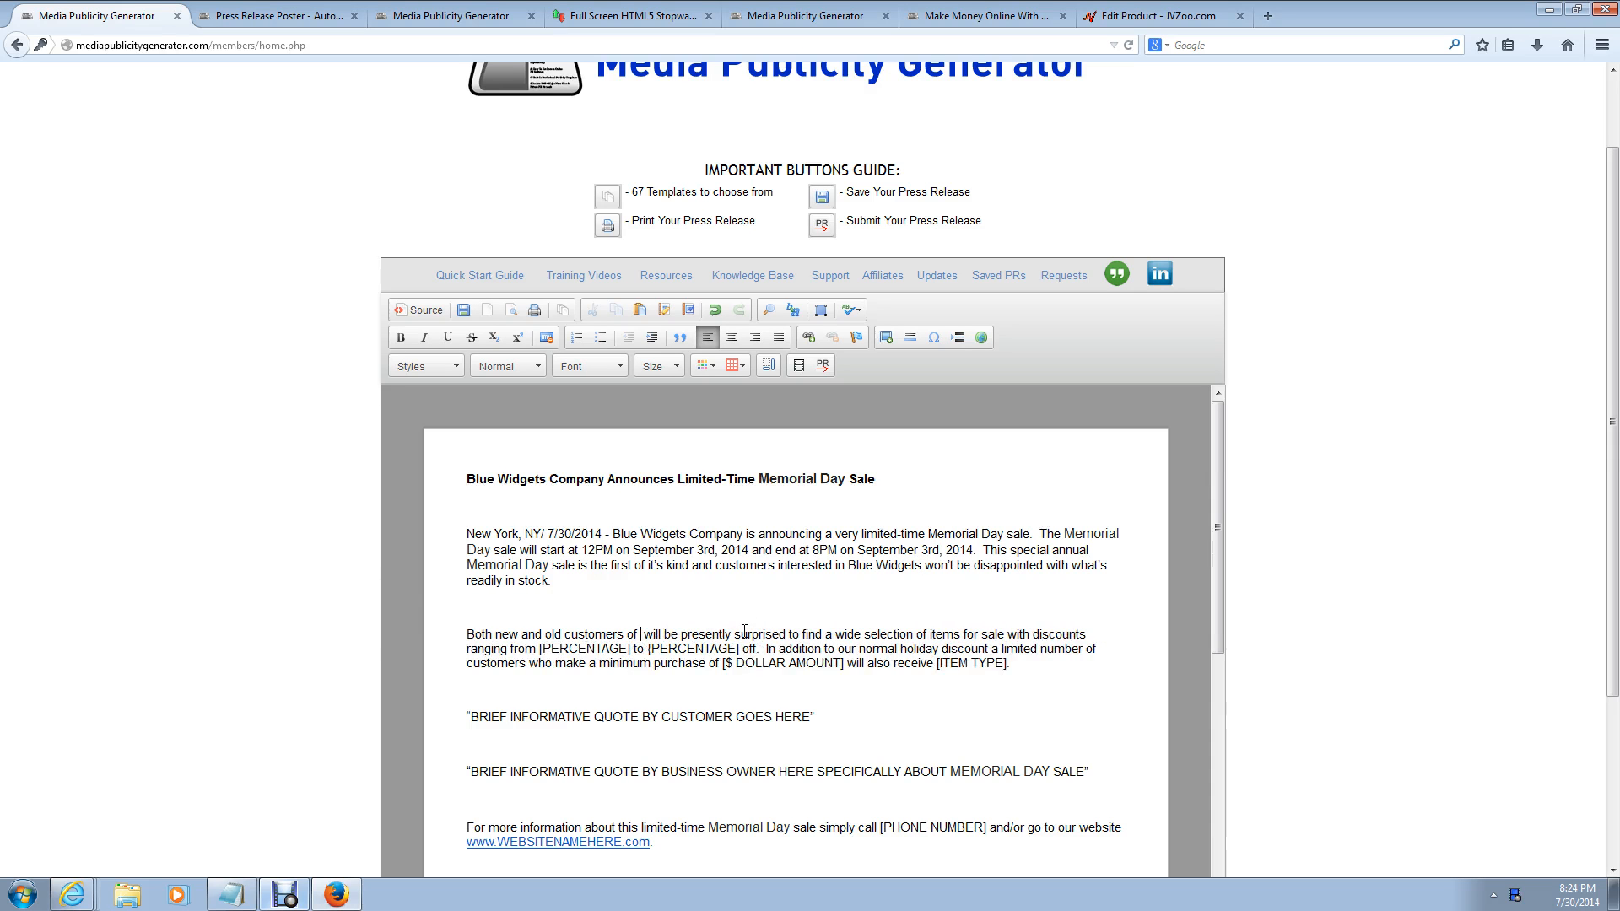
type("Blue Widgets Company")
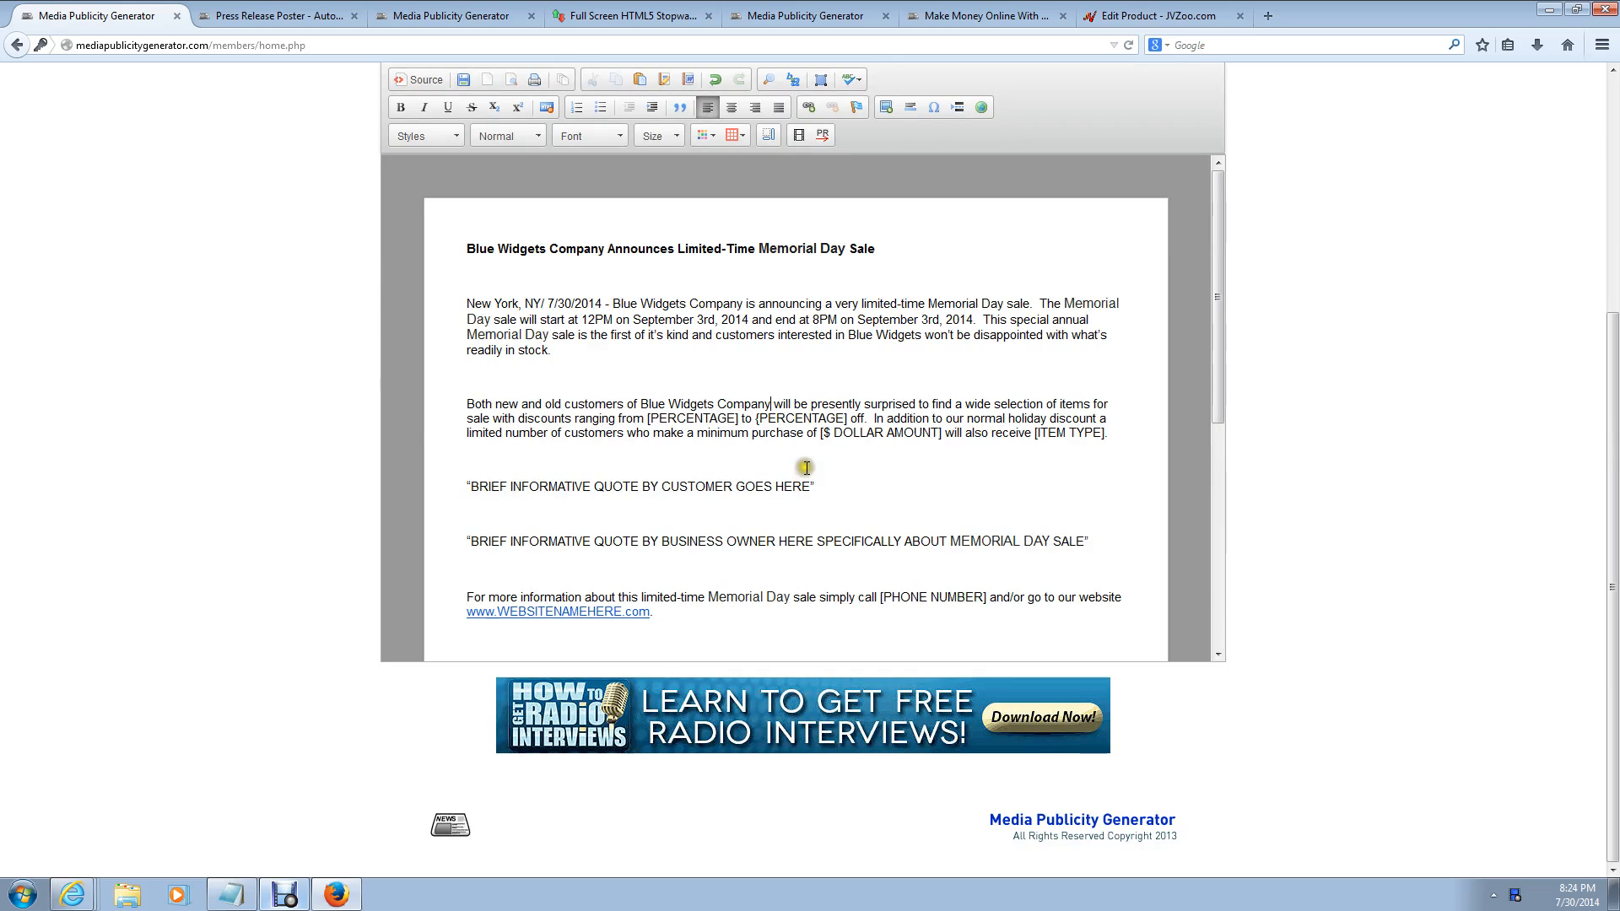
scroll(894, 422, "up", 2)
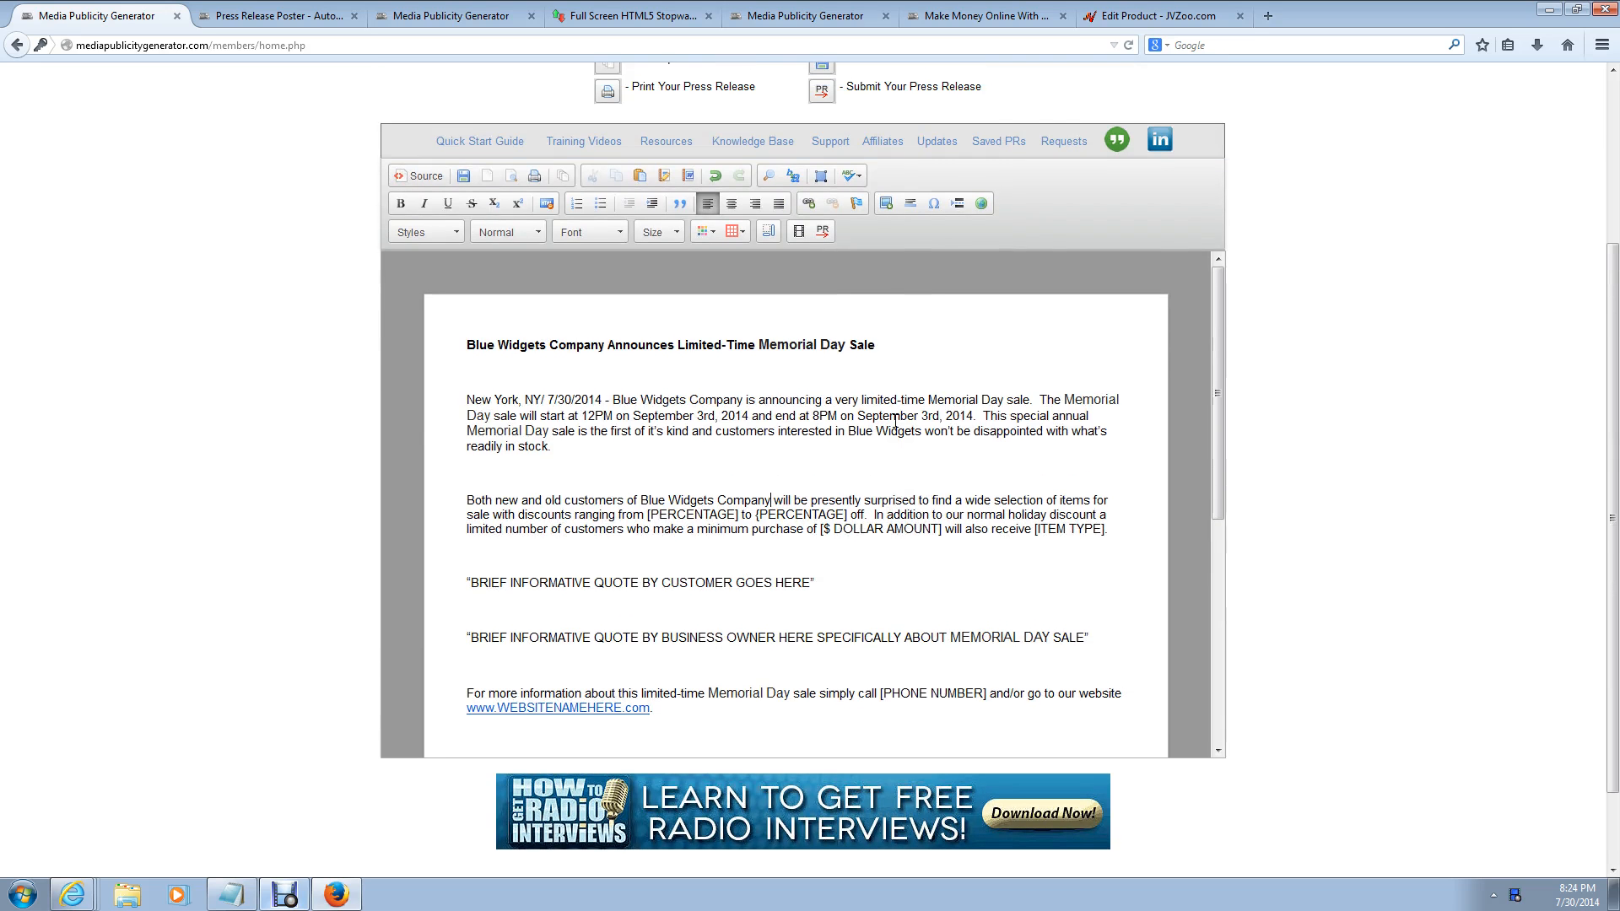
left_click(924, 504)
Step: Set the discount range to 10% to 75% off
left_click(741, 514)
key("BackSpace")
key("BackSpace")
key("BackSpace")
key("BackSpace")
key("BackSpace")
key("BackSpace")
key("BackSpace")
key("BackSpace")
key("BackSpace")
key("BackSpace")
key("BackSpace")
key("BackSpace")
type("1-")
key("BackSpace")
type("0%")
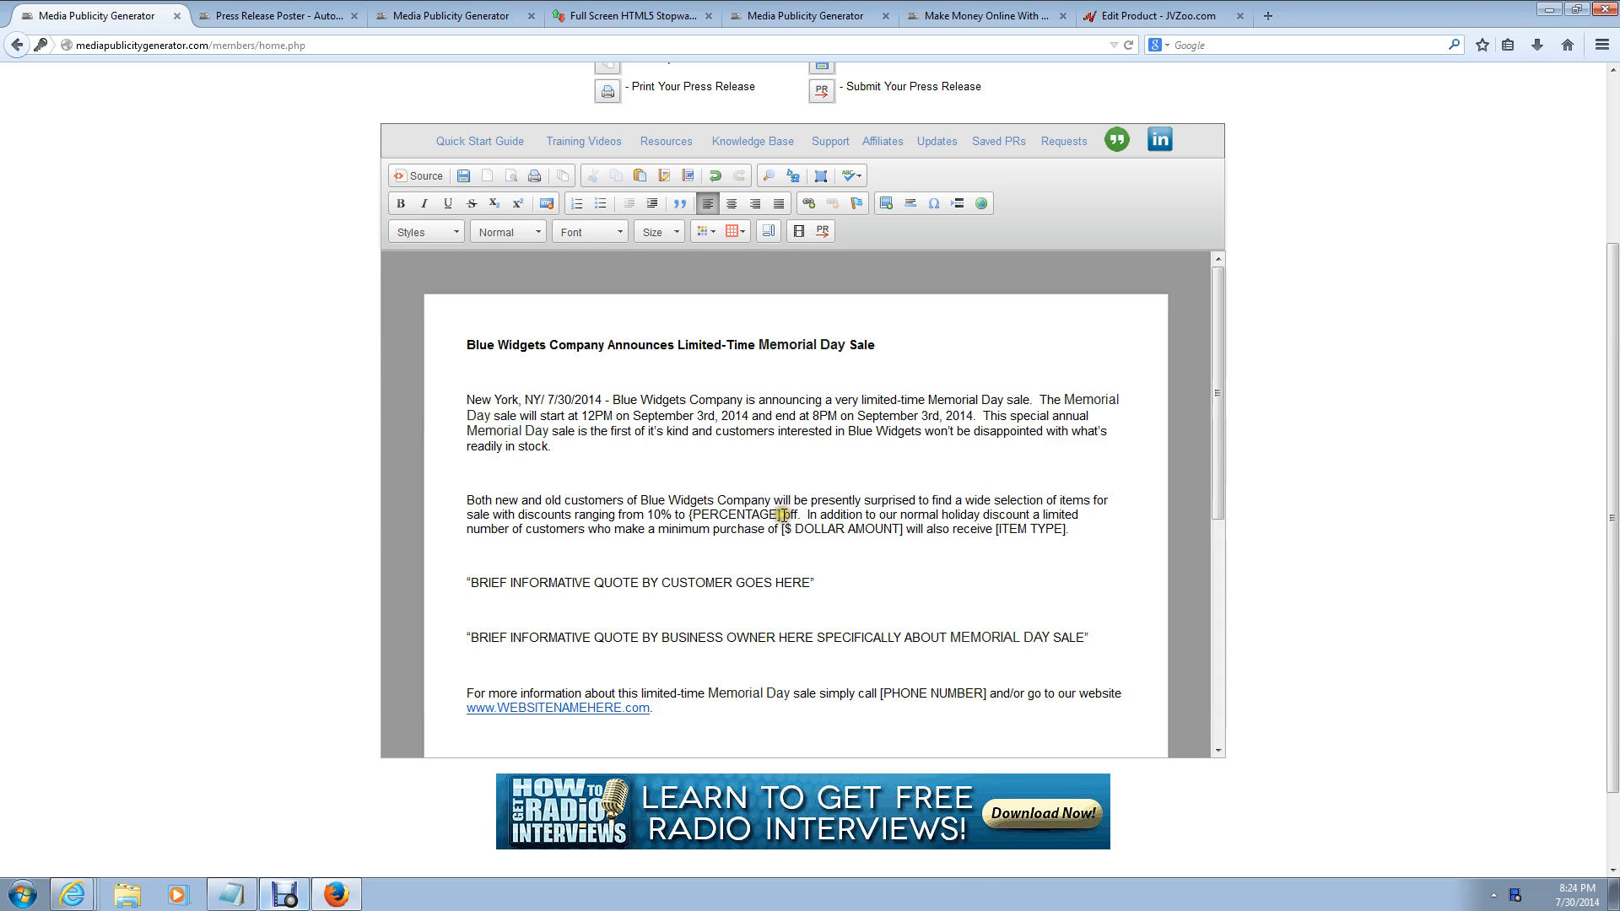
left_click(781, 514)
key("BackSpace")
key("BackSpace")
key("BackSpace")
key("BackSpace")
key("BackSpace")
key("BackSpace")
key("BackSpace")
key("BackSpace")
key("BackSpace")
key("BackSpace")
key("BackSpace")
key("BackSpace")
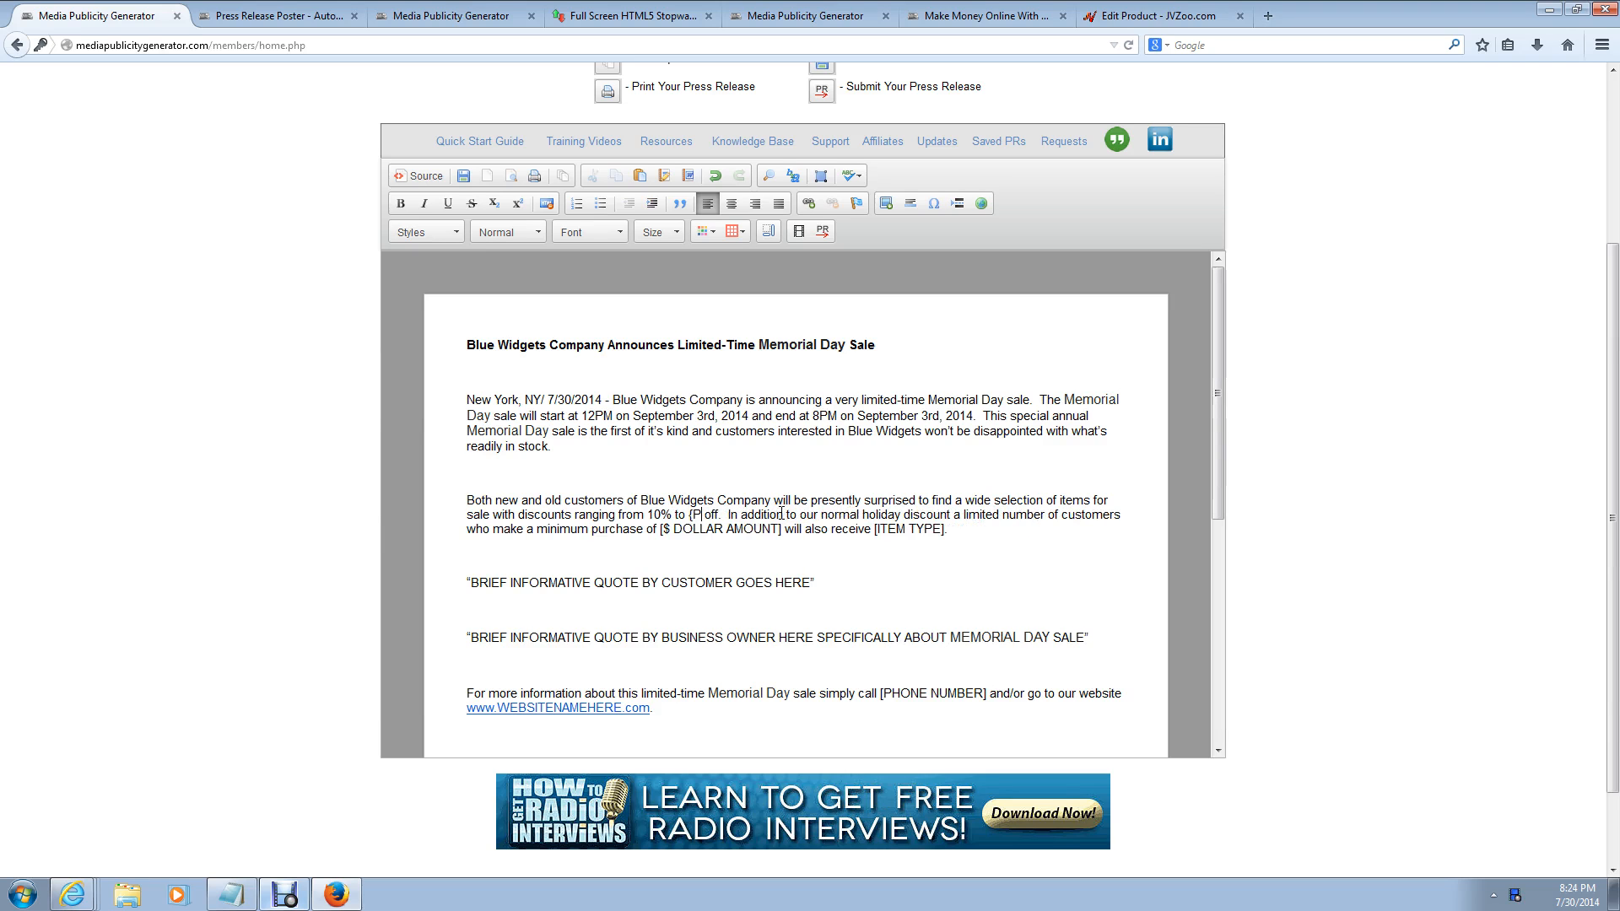
type("75%")
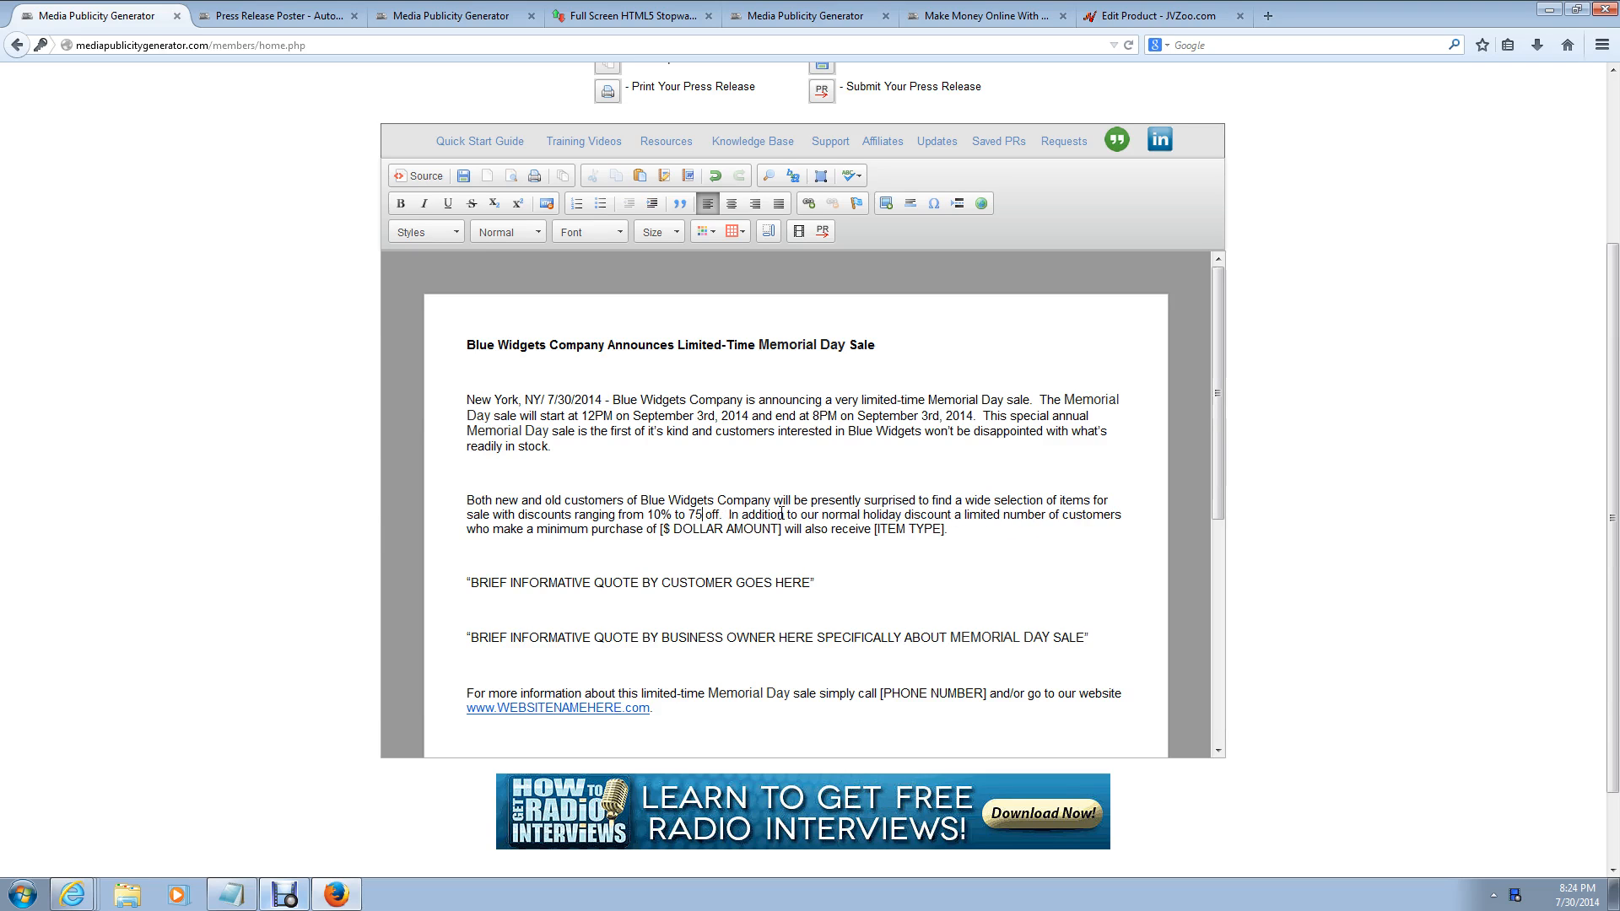
left_click(786, 514)
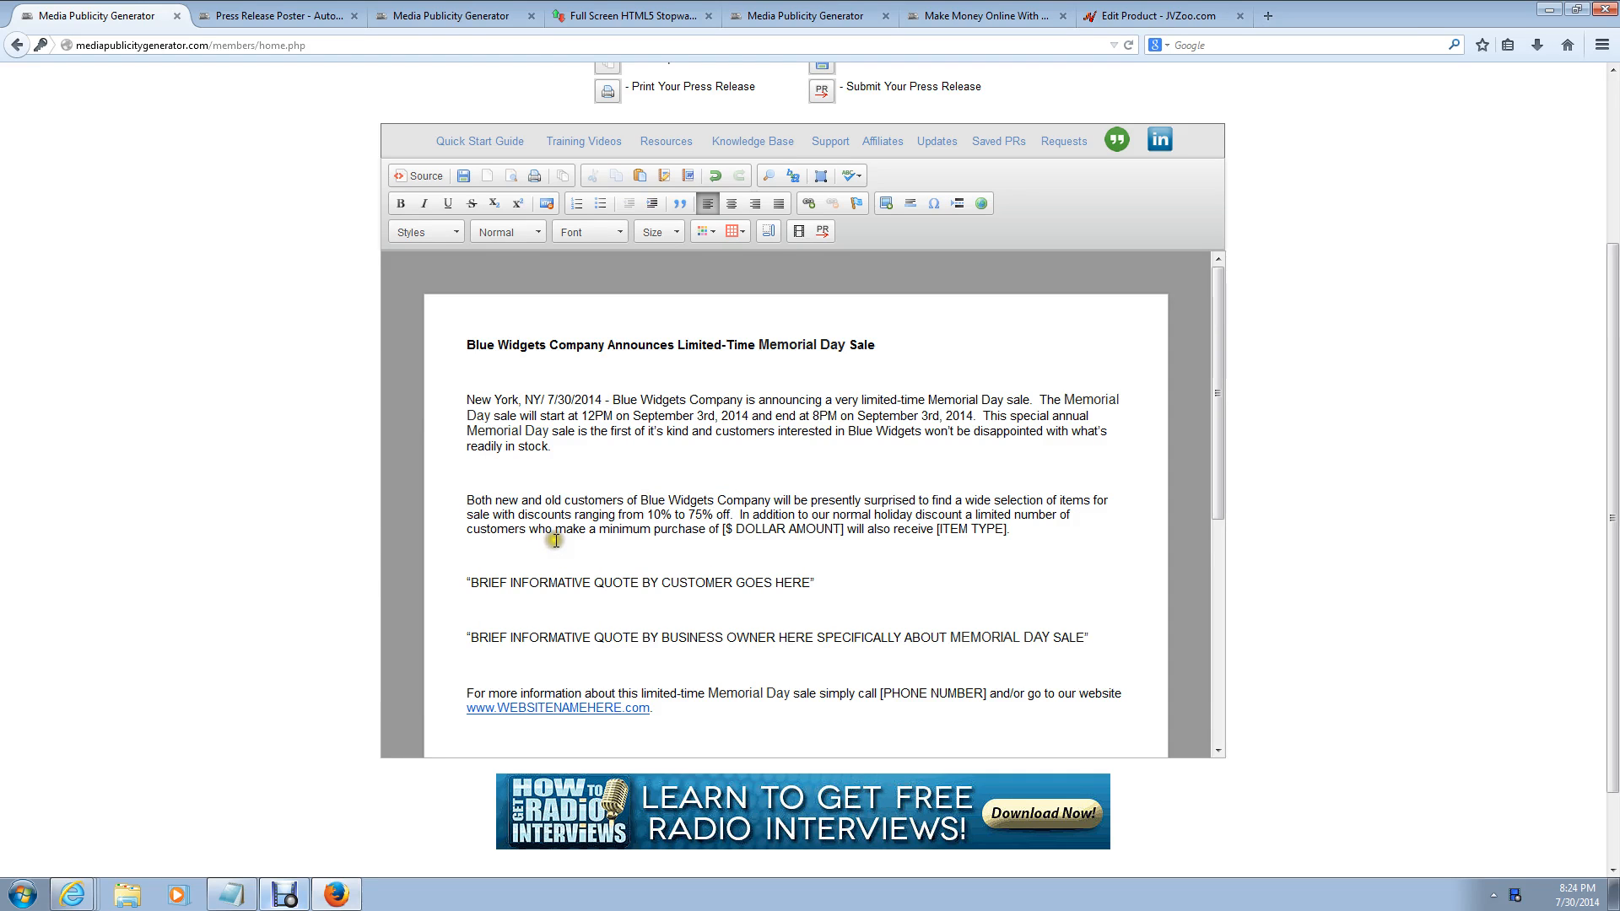
Step: Set the purchase threshold to $500 and the gift to 'blue widget analyser valued at $200'
left_click(845, 530)
key("BackSpace")
key("BackSpace")
key("BackSpace")
key("BackSpace")
key("BackSpace")
key("BackSpace")
key("BackSpace")
key("BackSpace")
key("BackSpace")
key("BackSpace")
key("BackSpace")
key("BackSpace")
key("BackSpace")
key("BackSpace")
key("BackSpace")
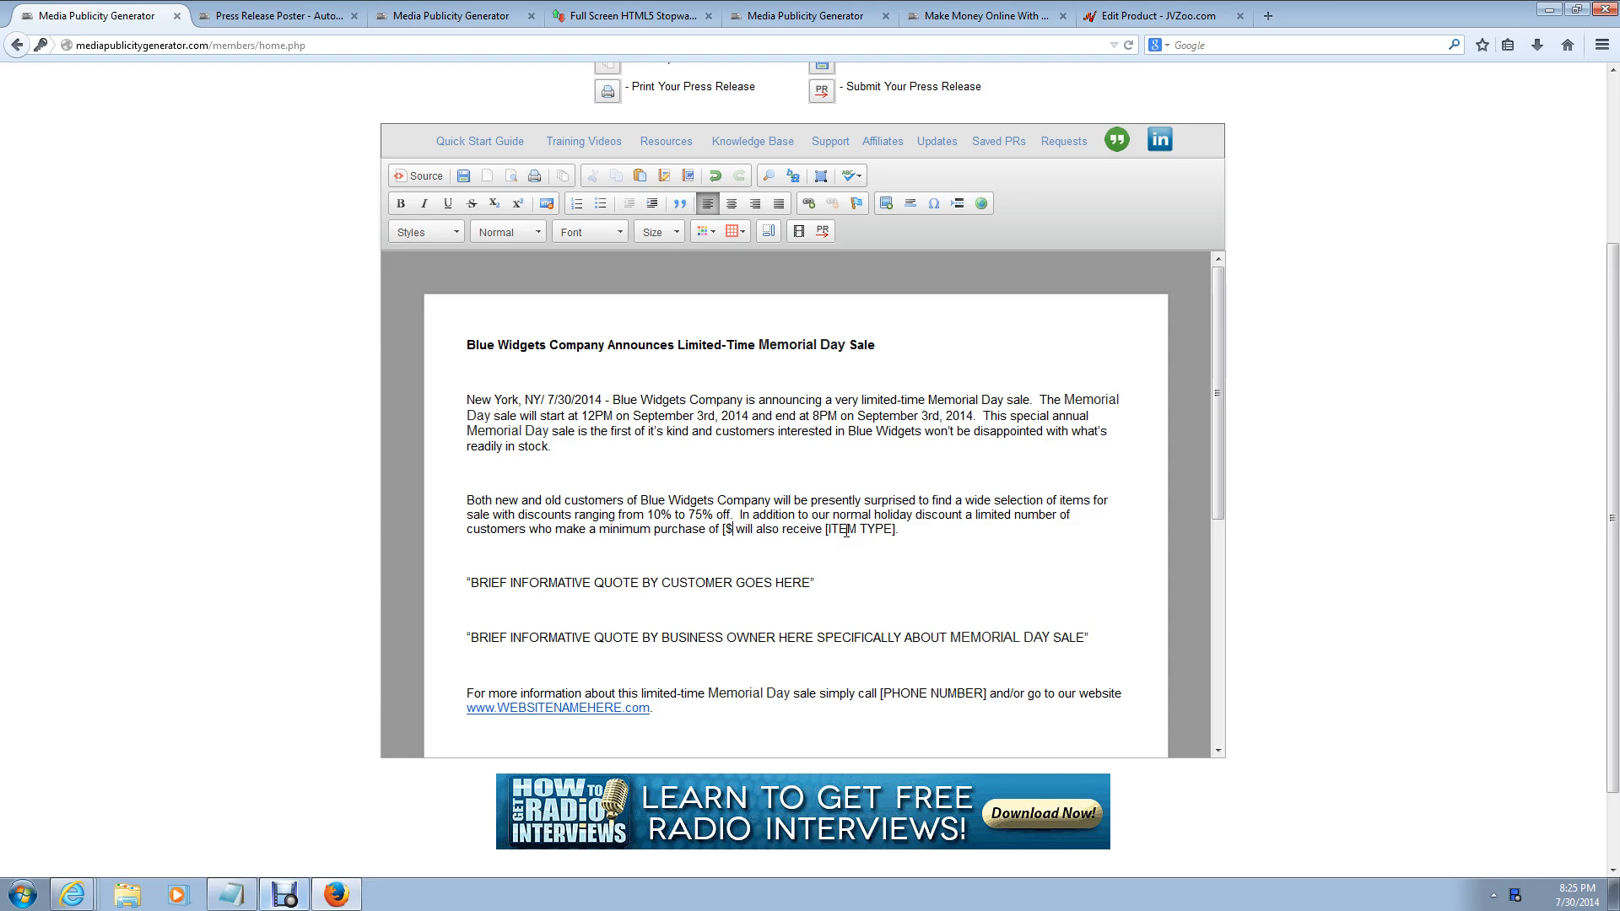
type("500")
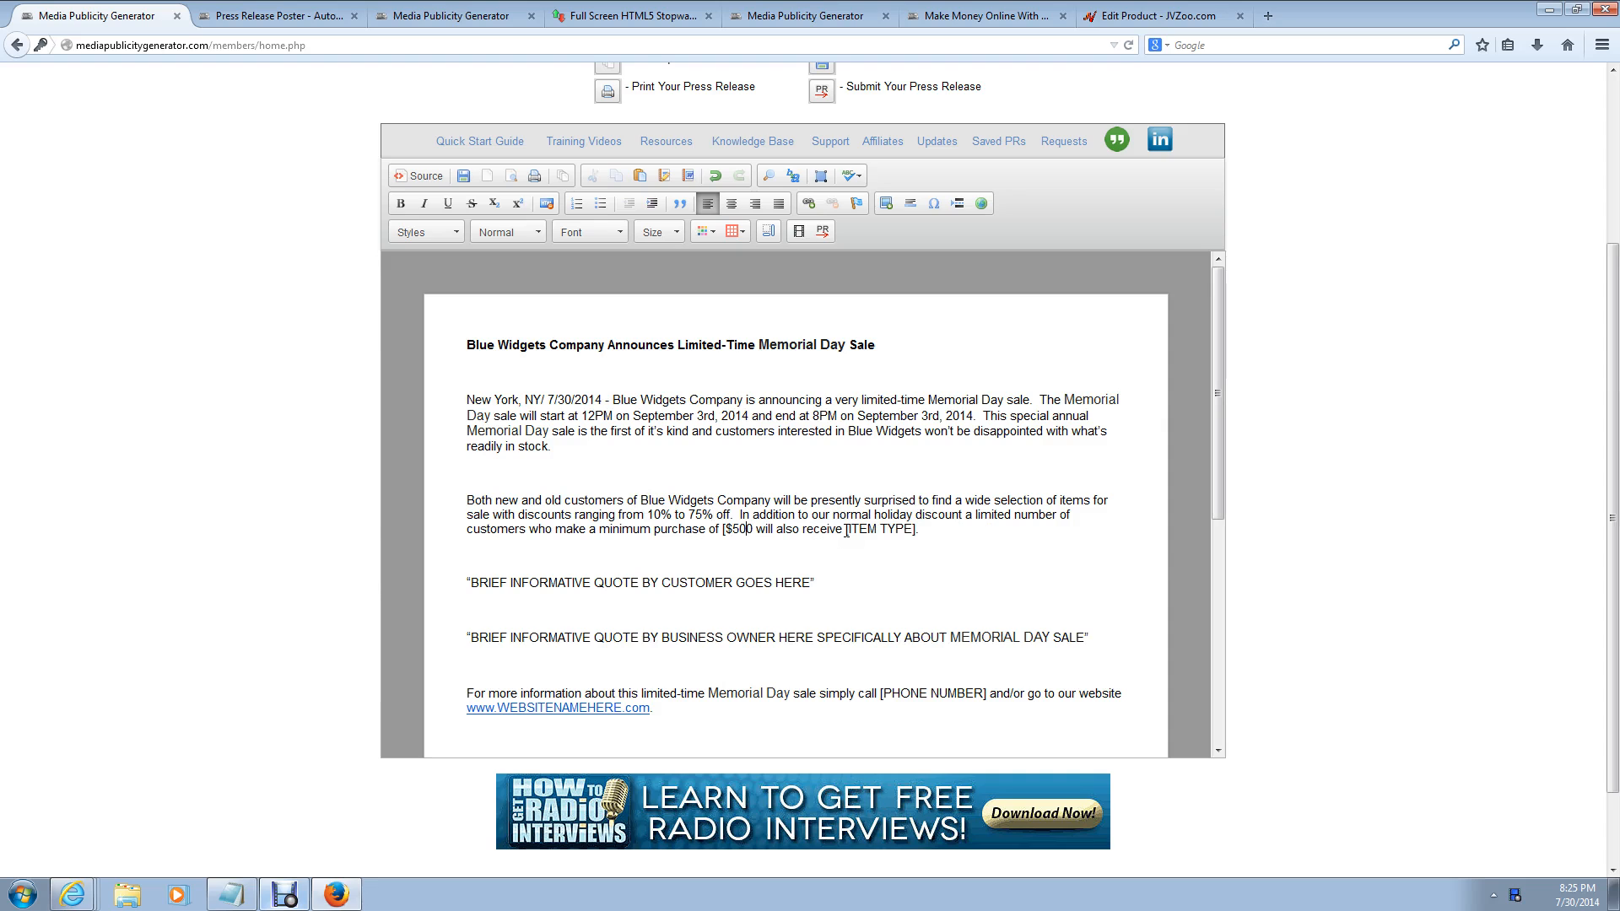
key("BackSpace")
left_click(931, 532)
key("BackSpace")
key("BackSpace")
key("BackSpace")
key("BackSpace")
key("BackSpace")
key("BackSpace")
key("BackSpace")
key("BackSpace")
key("BackSpace")
key("BackSpace")
key("BackSpace")
key("BackSpace")
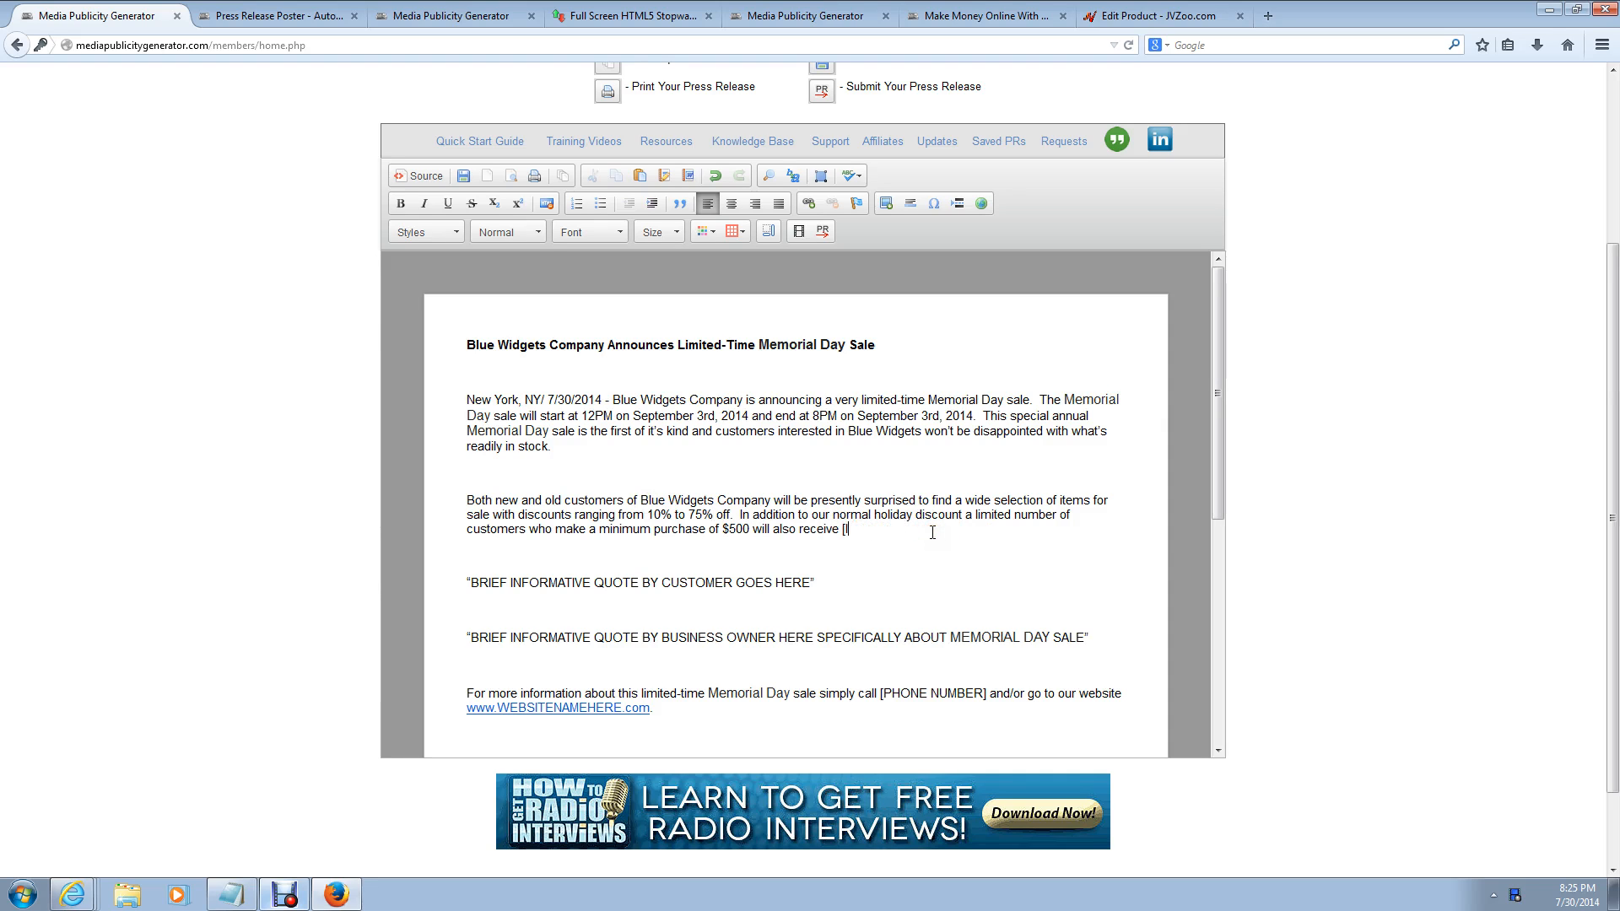
type("blue weidget")
key("BackSpace")
key("BackSpace")
key("BackSpace")
key("BackSpace")
key("BackSpace")
type("idget analyser valued at $200.")
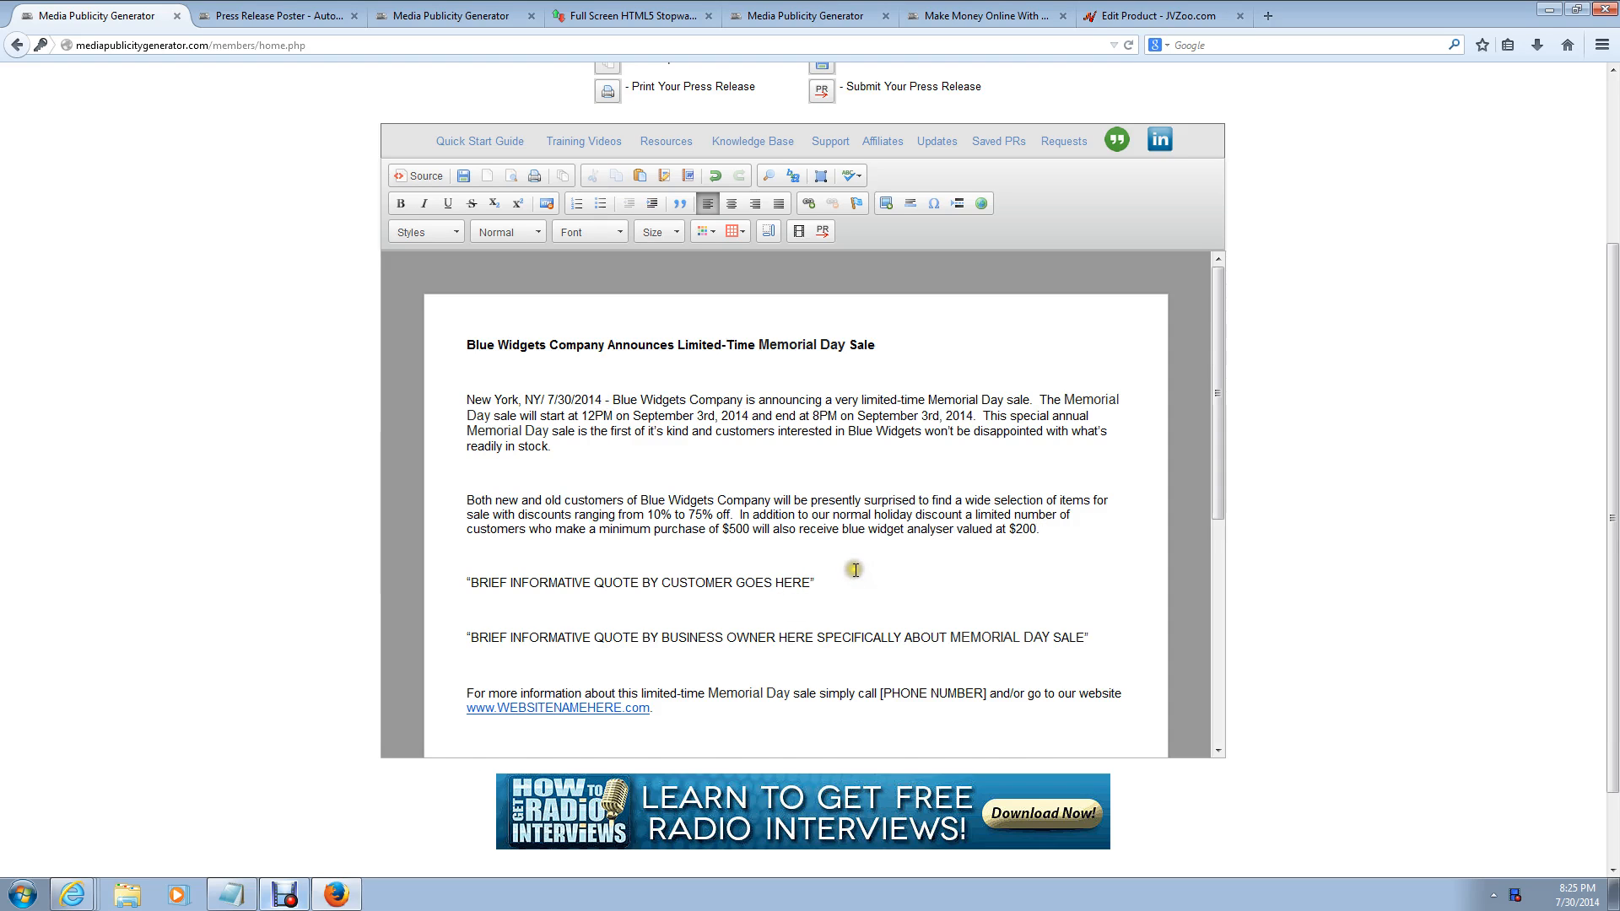
scroll(856, 571, "down", 1)
Step: Write the quote 'I love blue widgets! The blue widgets from Blue Widgets Company are the best!', attributed to a named customer
left_click_drag(817, 544, 474, 545)
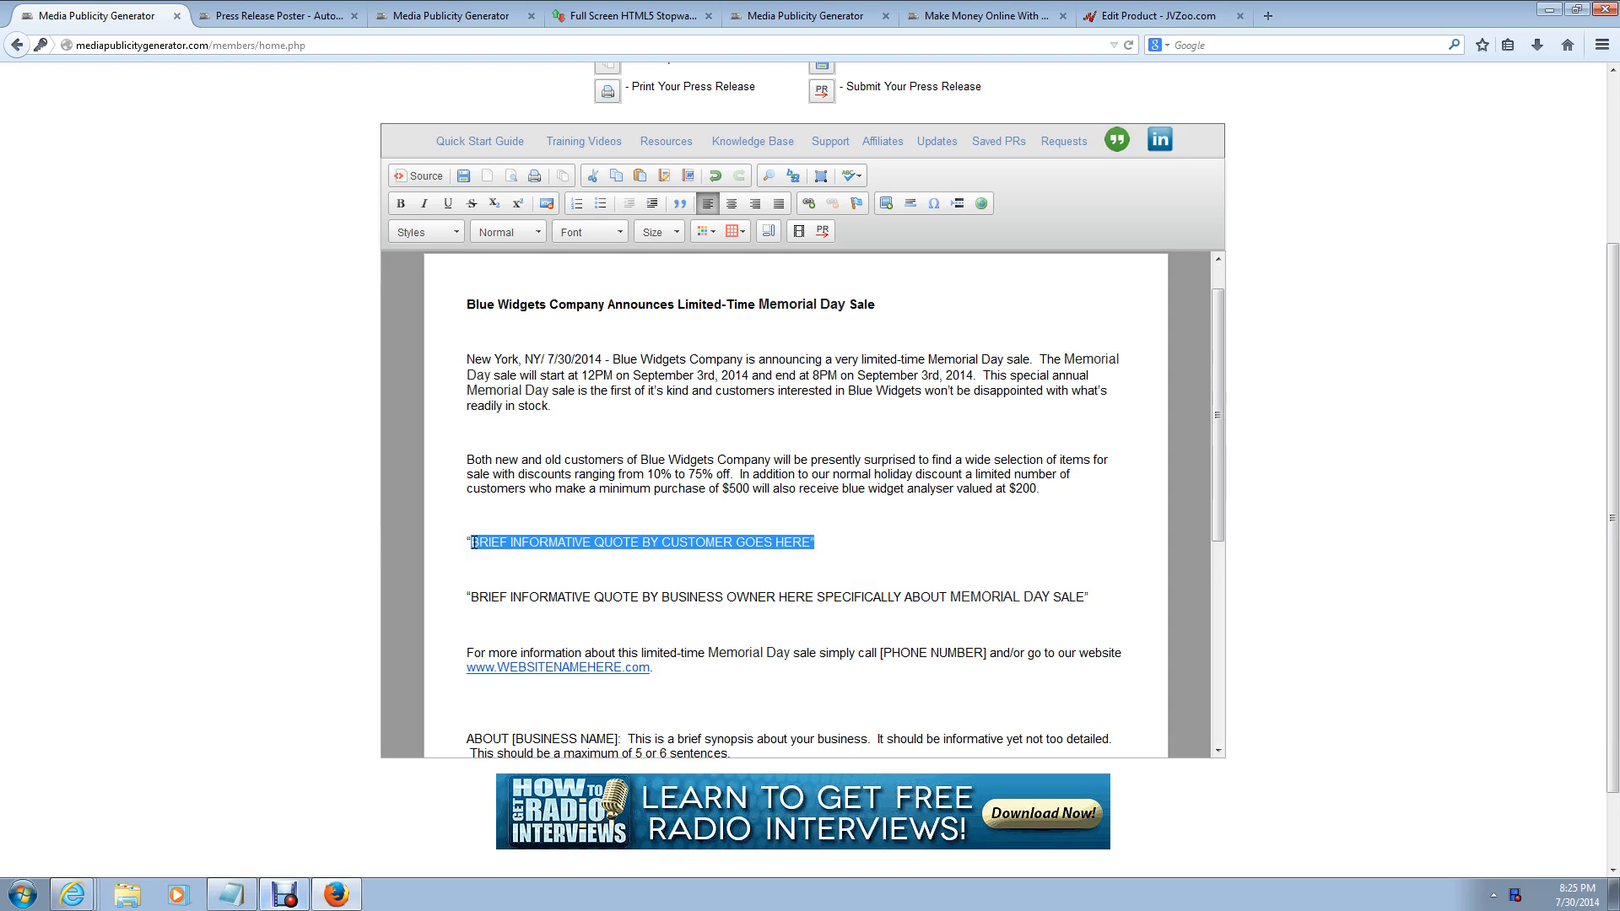
key("Delete")
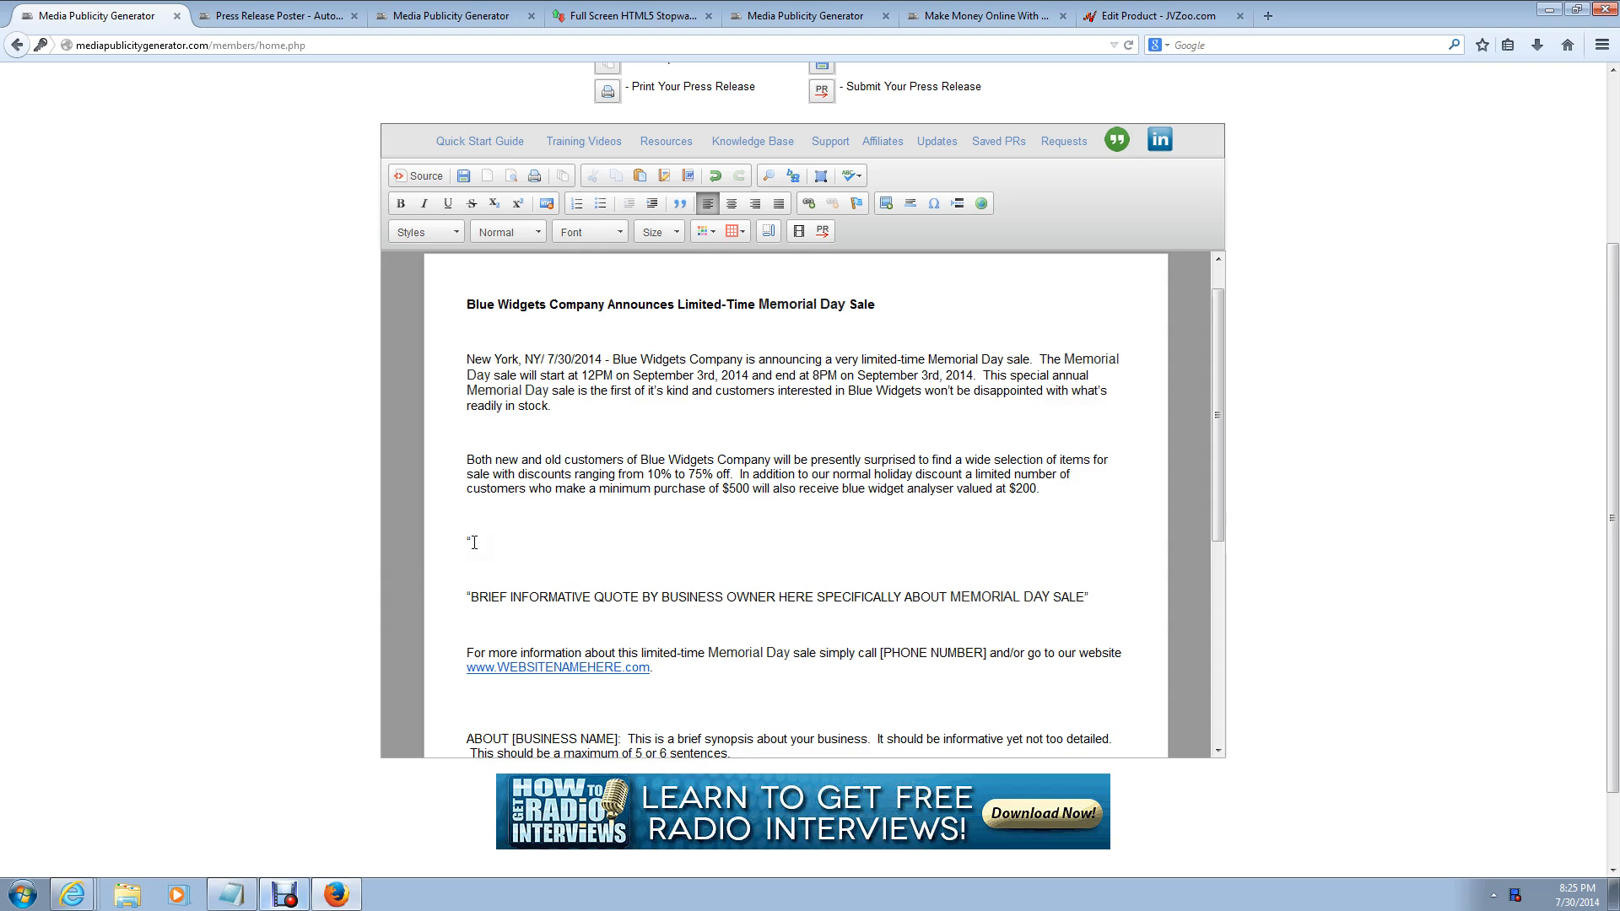
type("I love blue widgets!  The blue widgets from Blue Widgets Company")
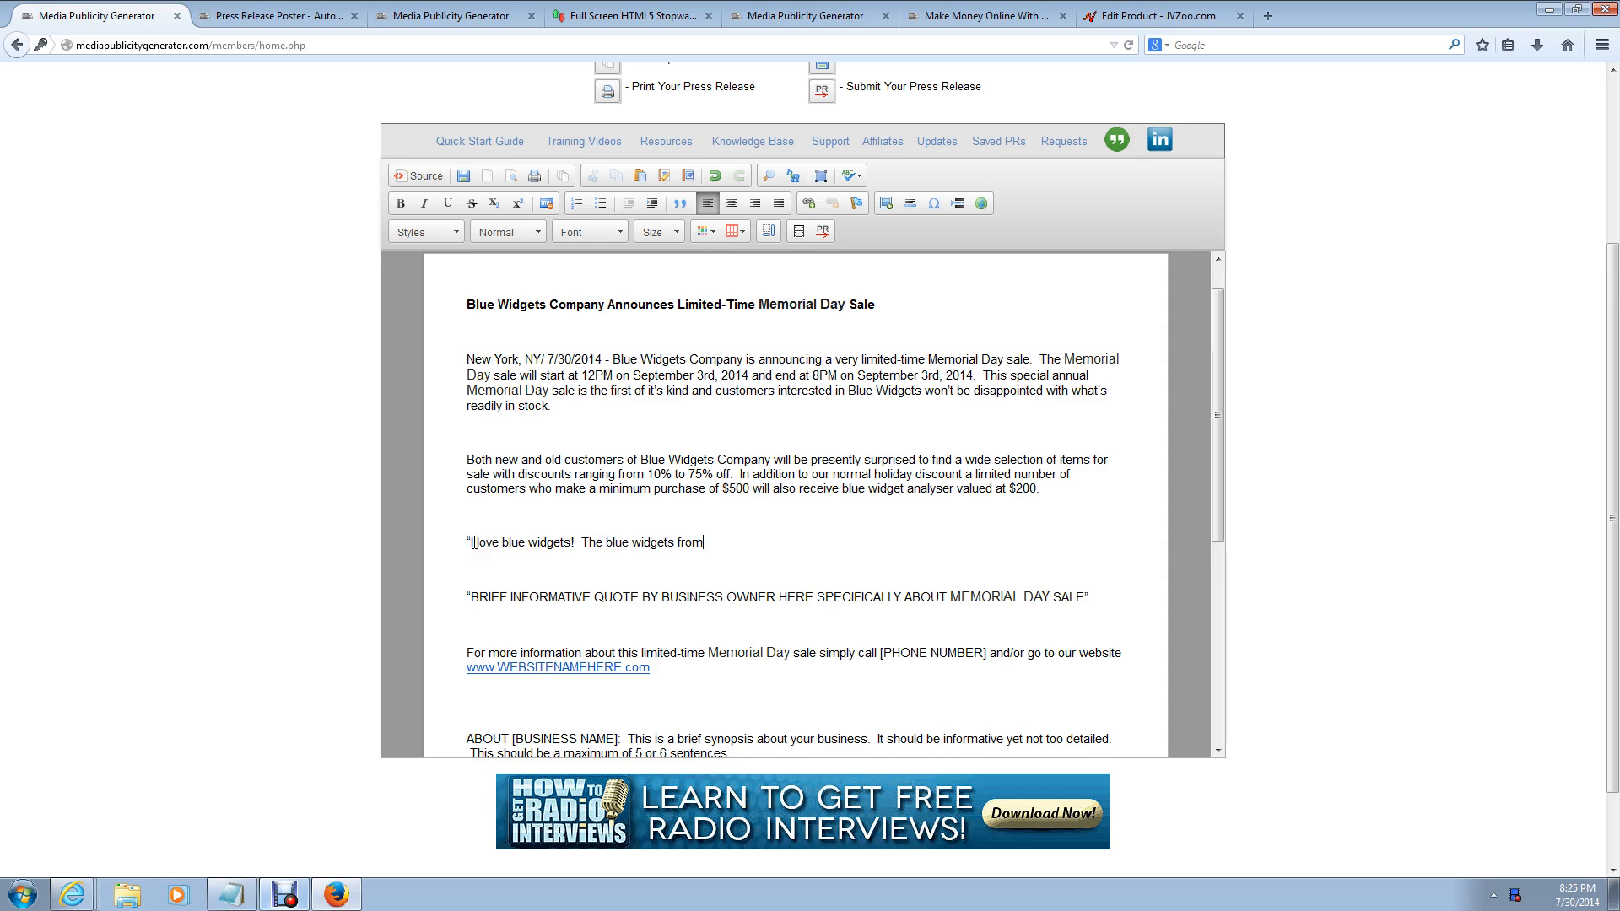
scroll(474, 543, "down", 2)
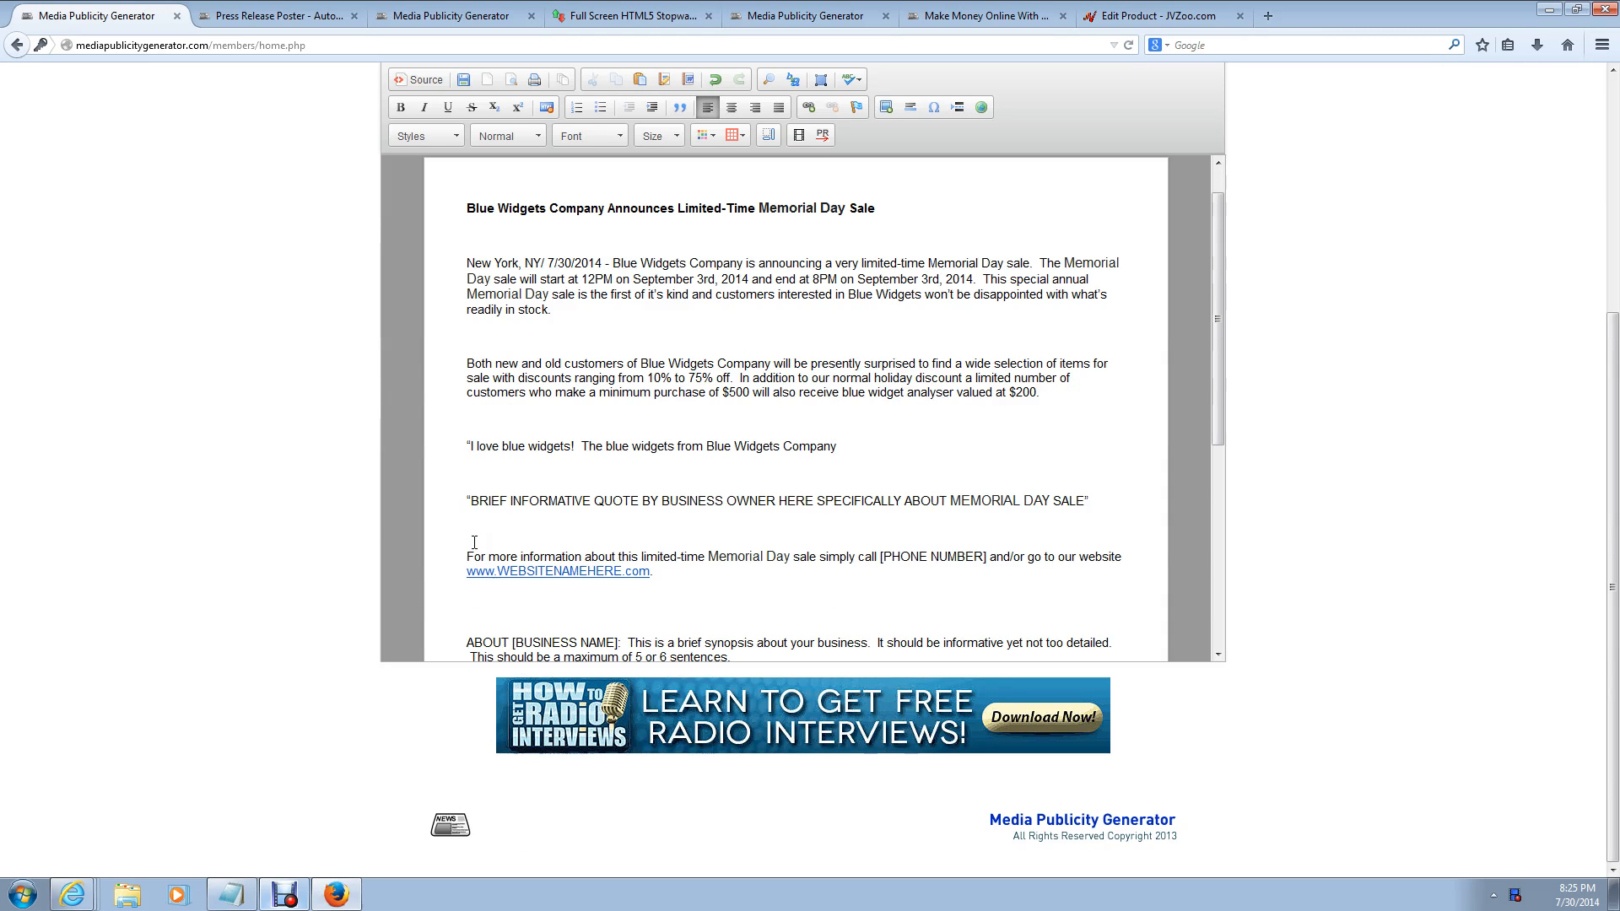
type("are the best!")
key("Return")
key("BackSpace")
type("\" ")
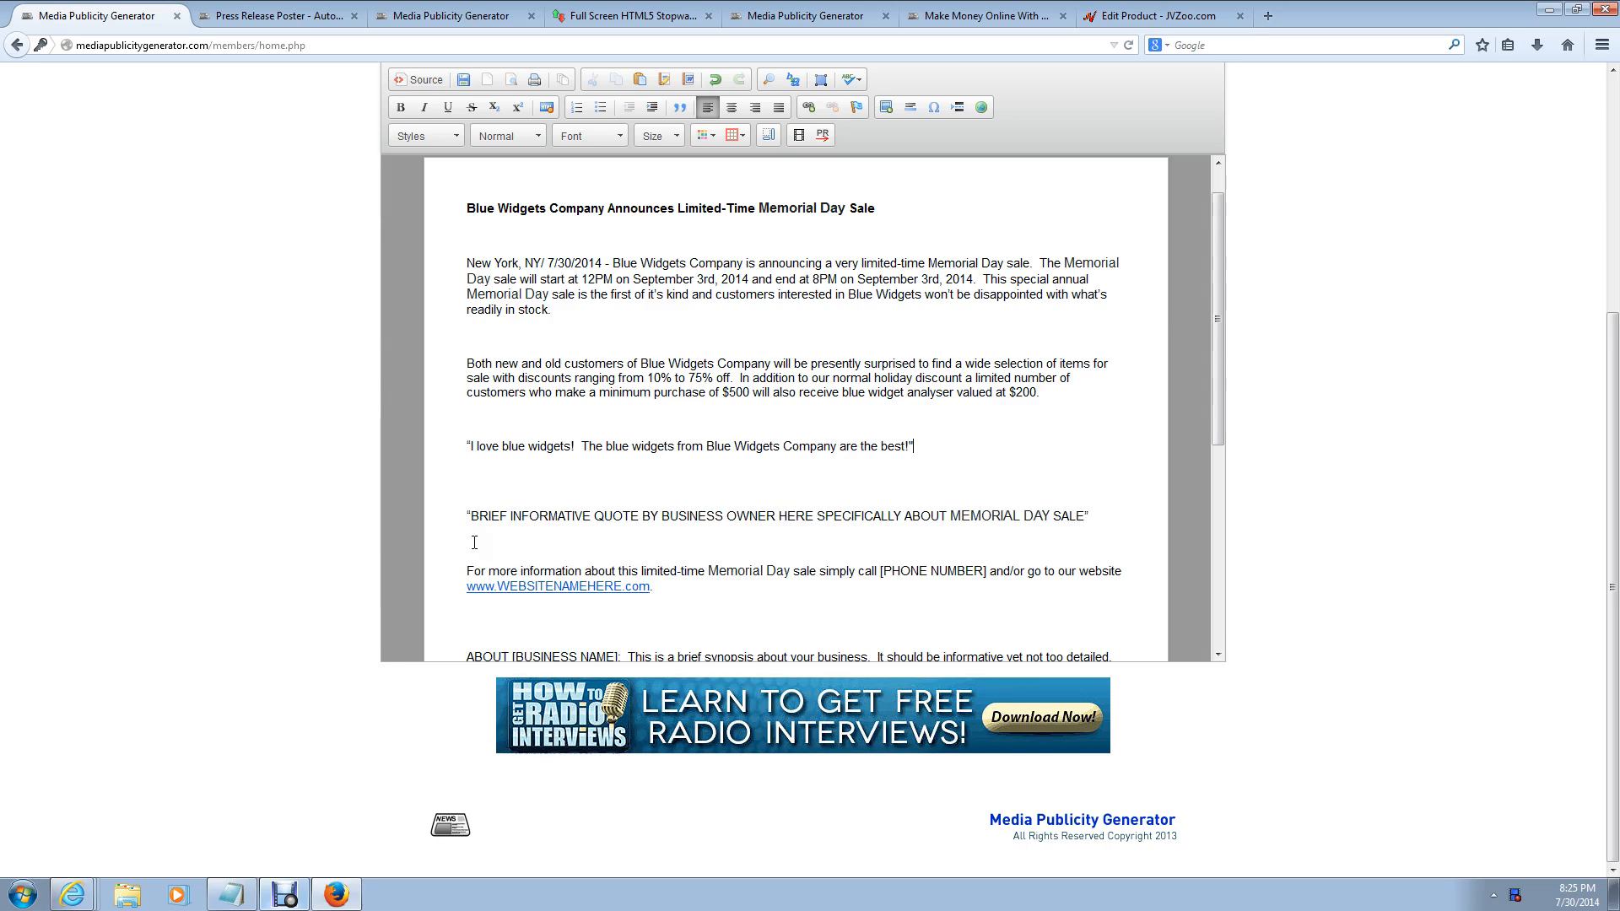
type("said Joe Smith.")
left_click(939, 440)
type("customer Joe Smith.")
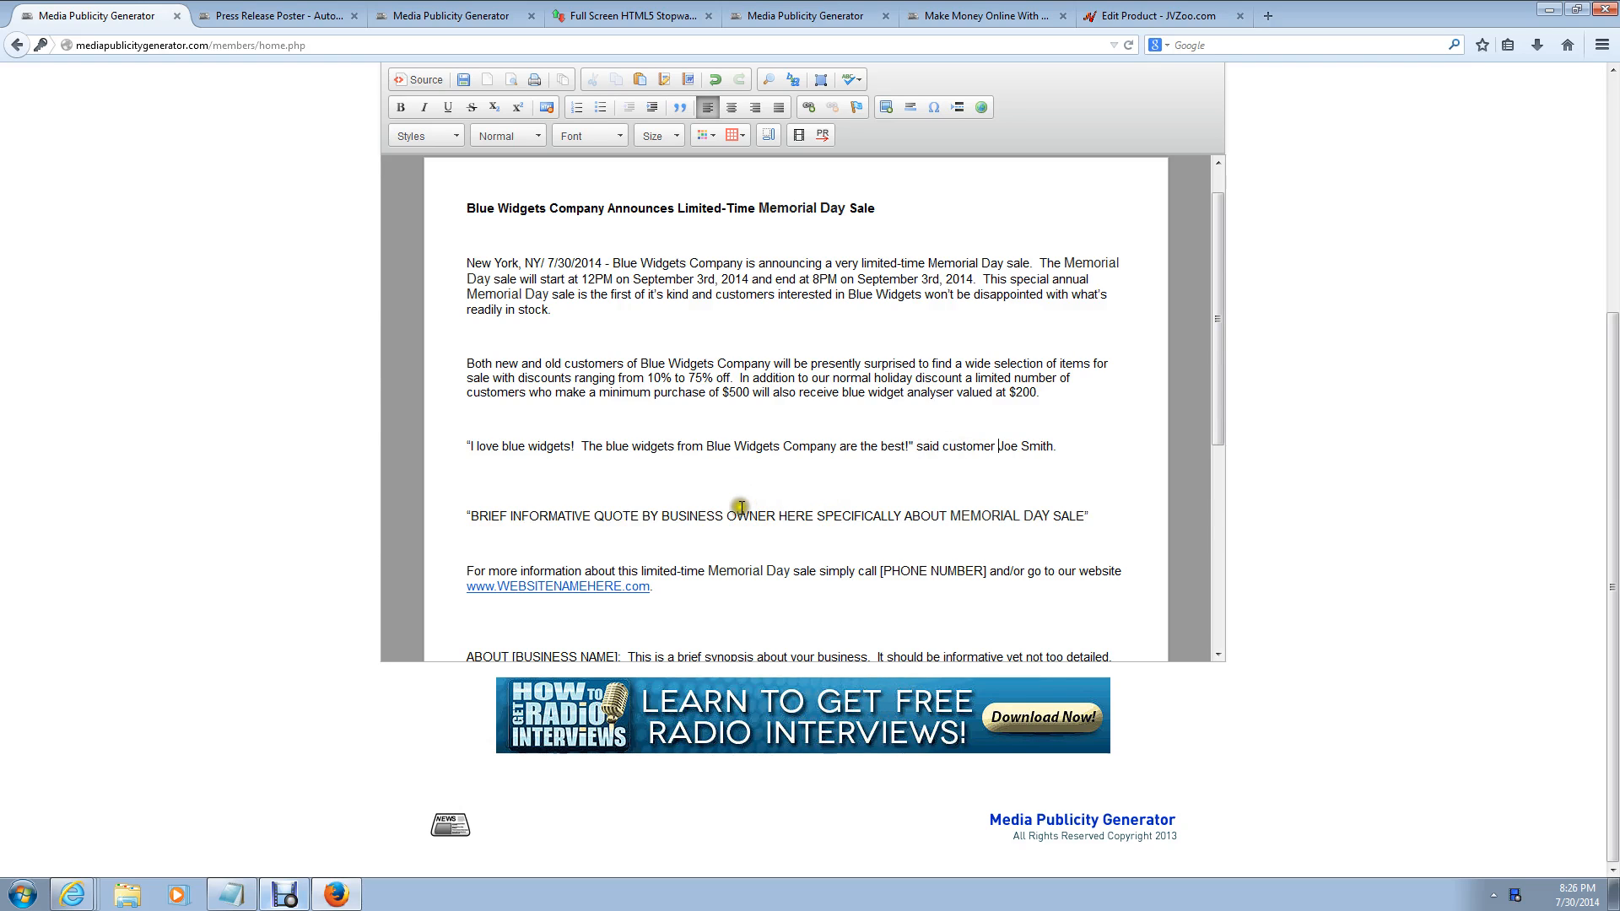
Step: Write the owner quote about the first-of-its-kind Memorial Day Sale with up to 75% off, attributed to the company's owner
left_click_drag(1127, 517, 458, 508)
key("BackSpace")
key("BackSpace")
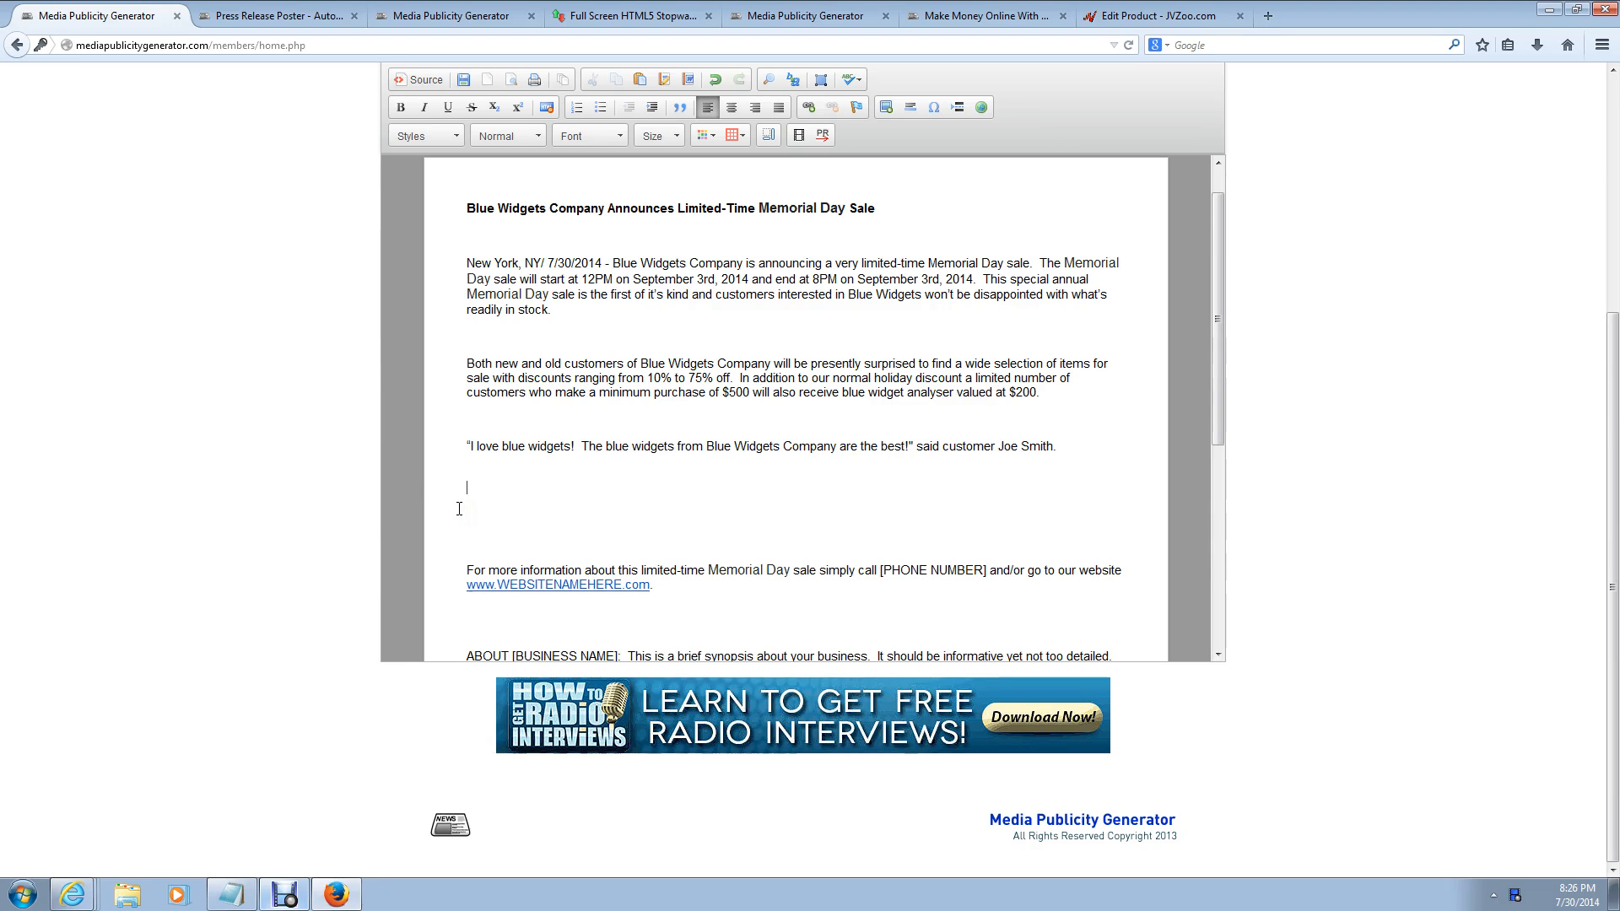
type("\"This blue widget memor")
key("BackSpace")
key("BackSpace")
key("BackSpace")
key("BackSpace")
key("BackSpace")
type("Memorial Day SD")
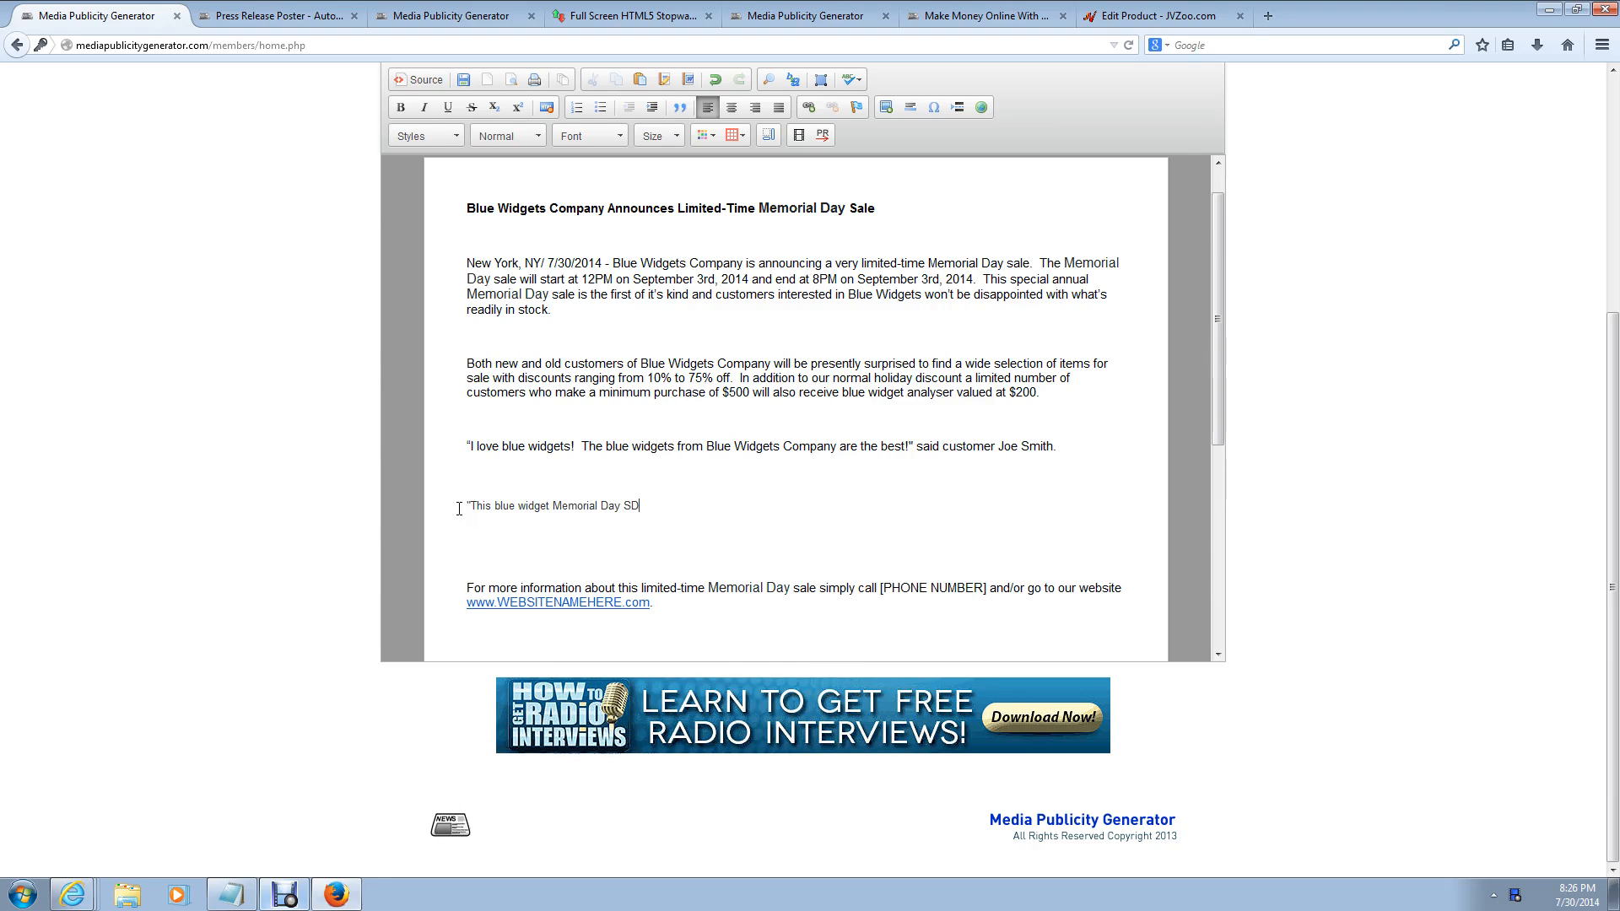
type("ale is the first of it's kind and we're happy to o")
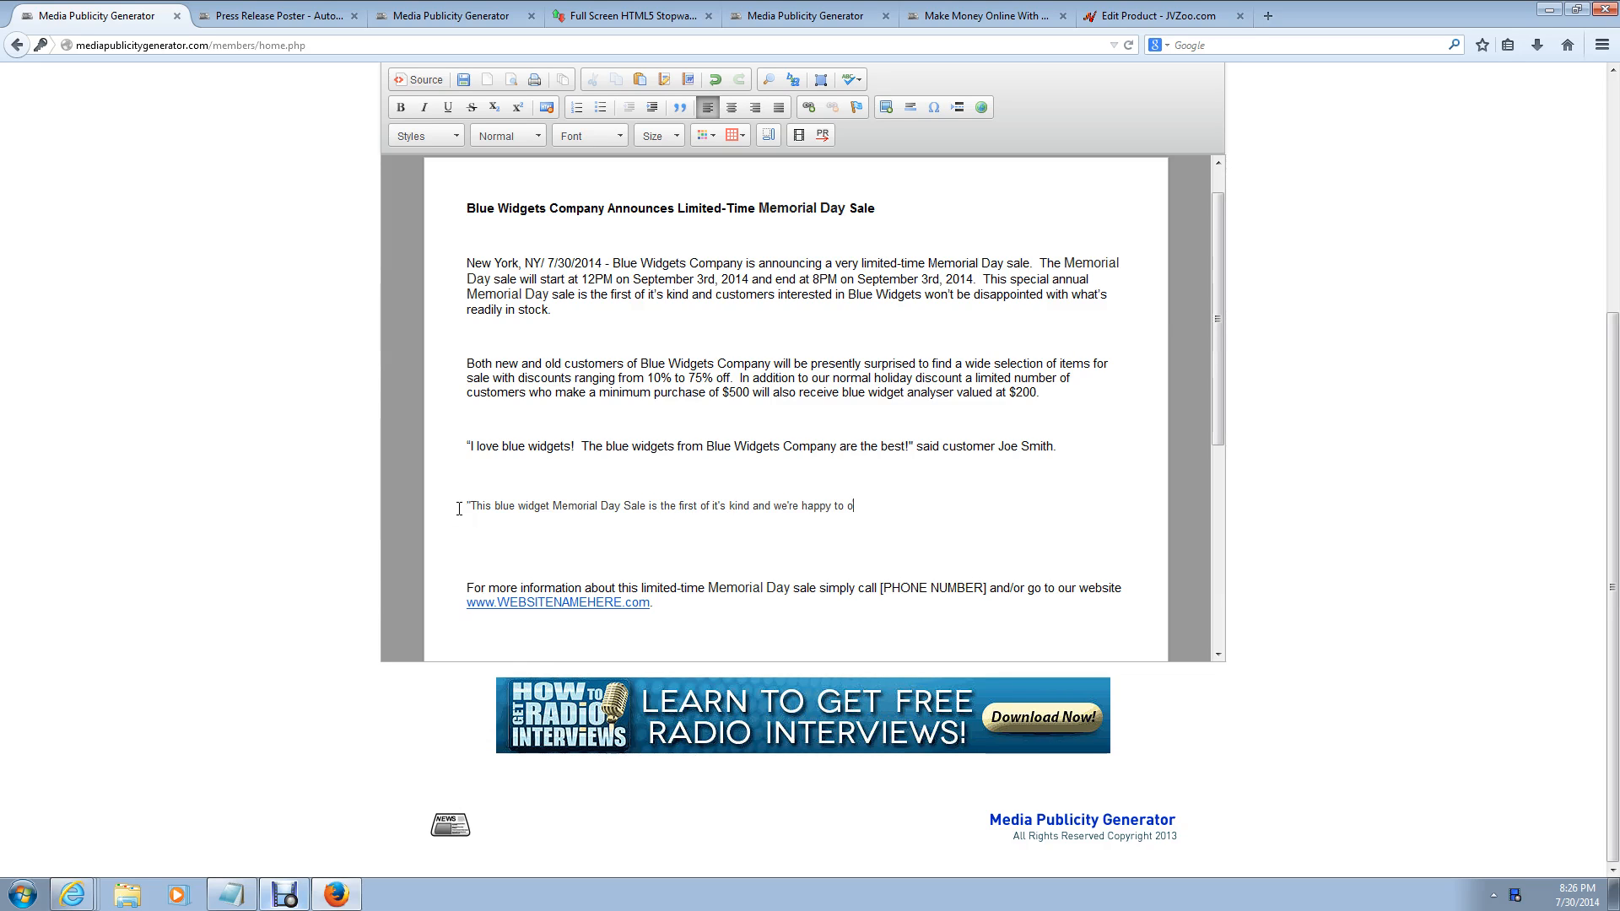
type("ffer up to 75% off for all customers old and new")
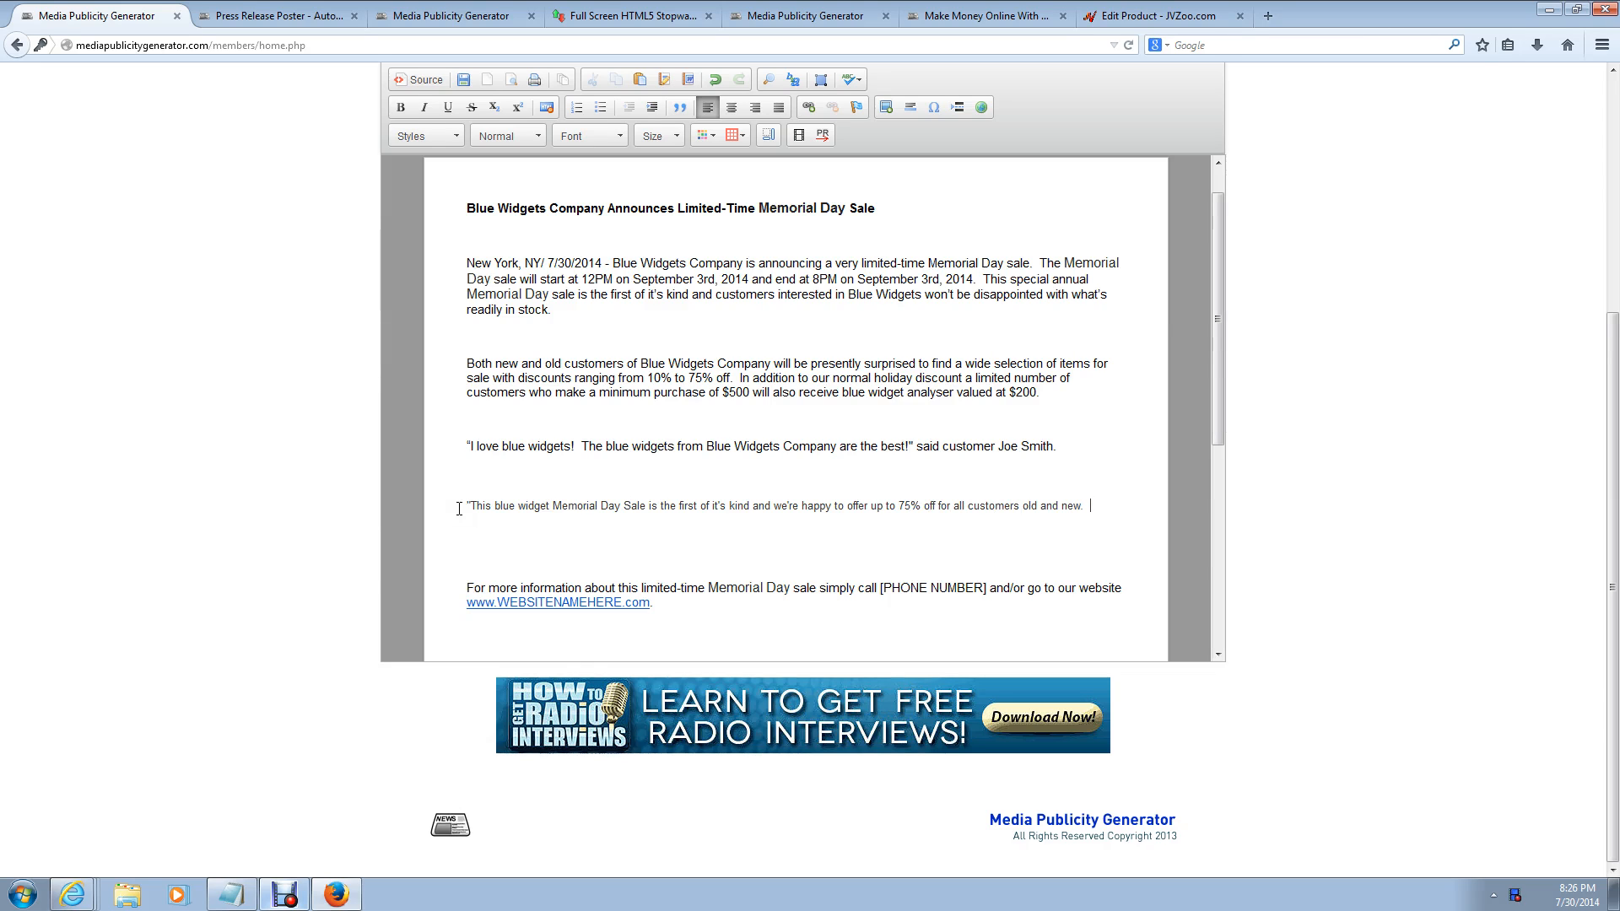
type(".  We hope to be able to offer a Mem")
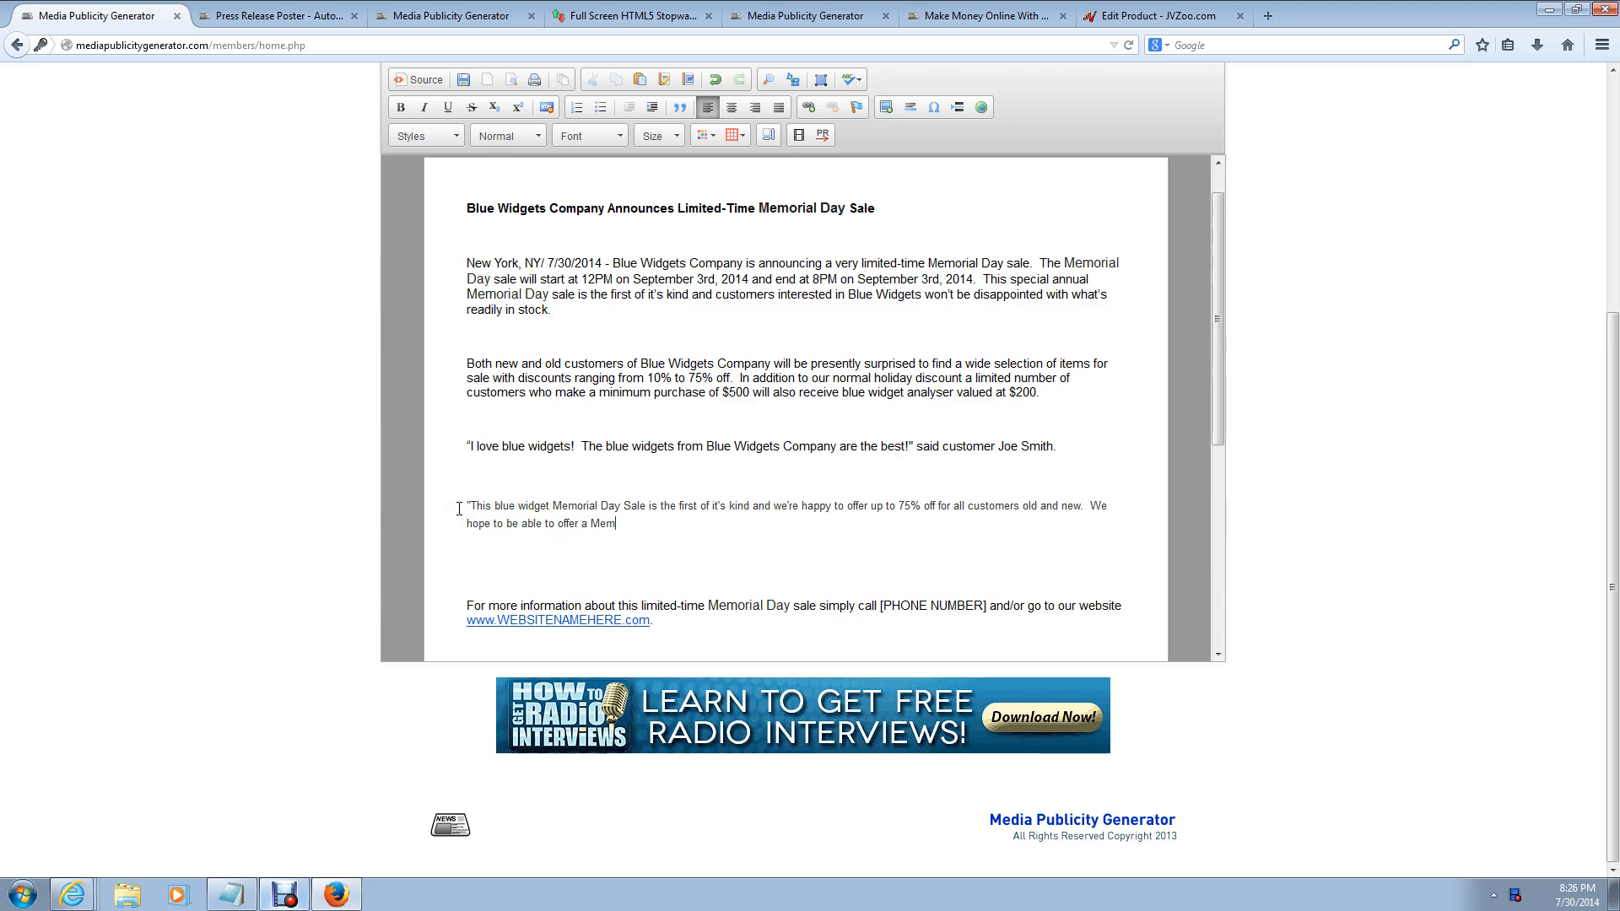
type("orial Day sale every year!\" said")
type("Blue Widgets Company")
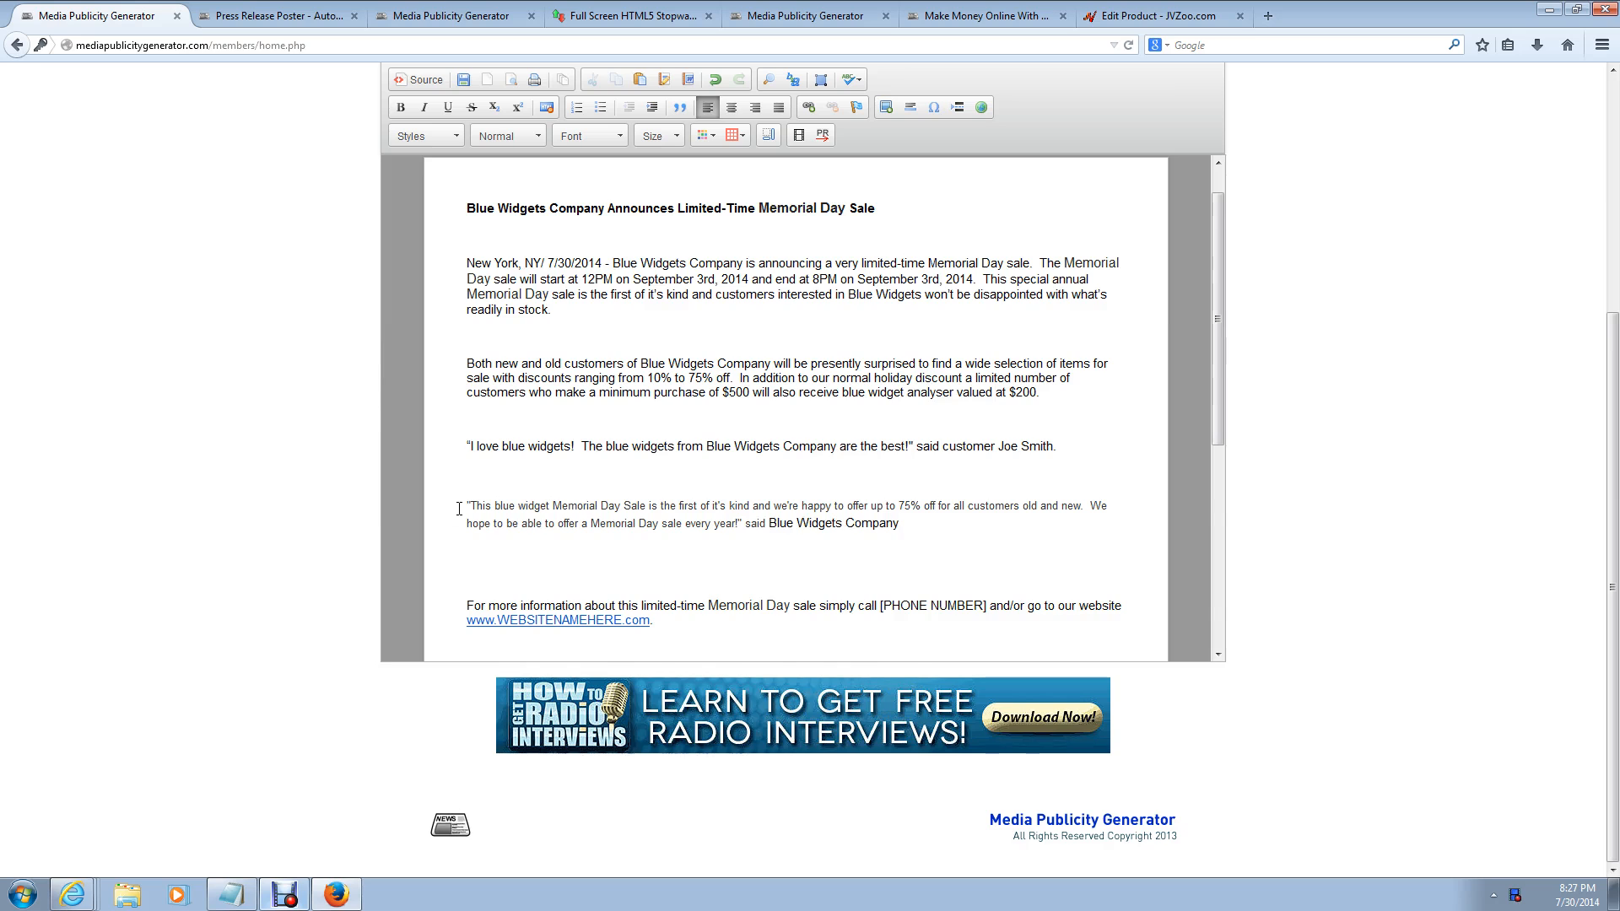
scroll(659, 460, "down", 2)
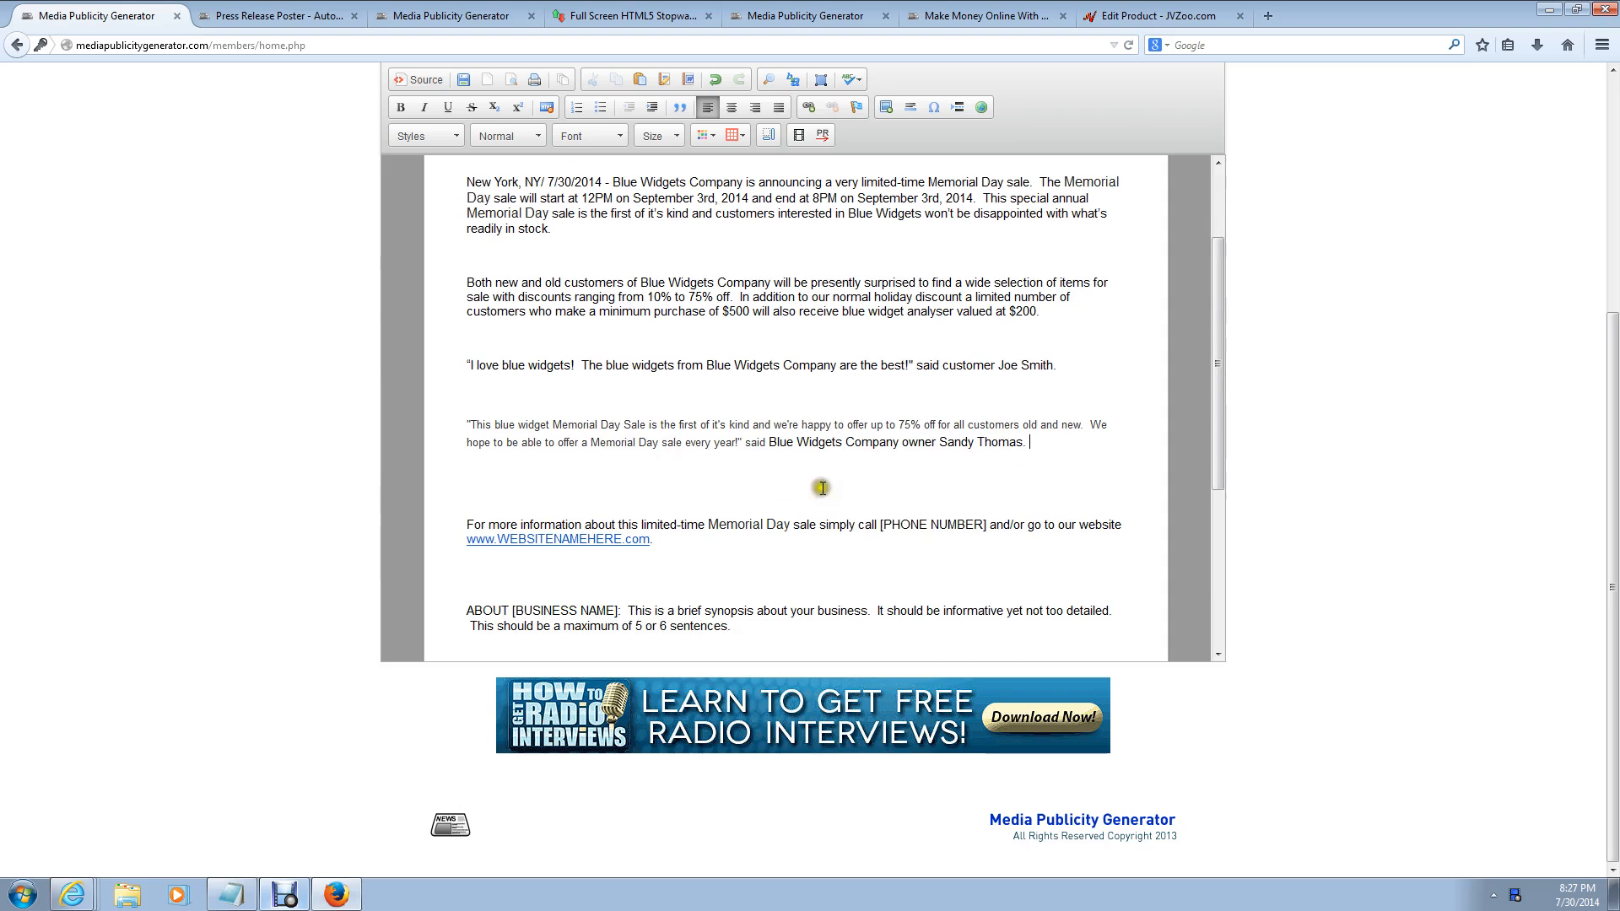
Step: Enter the company's phone number for [PHONE NUMBER] and start clearing WEBSITENAMEHERE from the website link
left_click(986, 523)
key("BackSpace")
key("BackSpace")
key("BackSpace")
key("BackSpace")
key("BackSpace")
key("BackSpace")
key("BackSpace")
key("BackSpace")
key("BackSpace")
key("BackSpace")
key("BackSpace")
key("BackSpace")
key("BackSpace")
key("BackSpace")
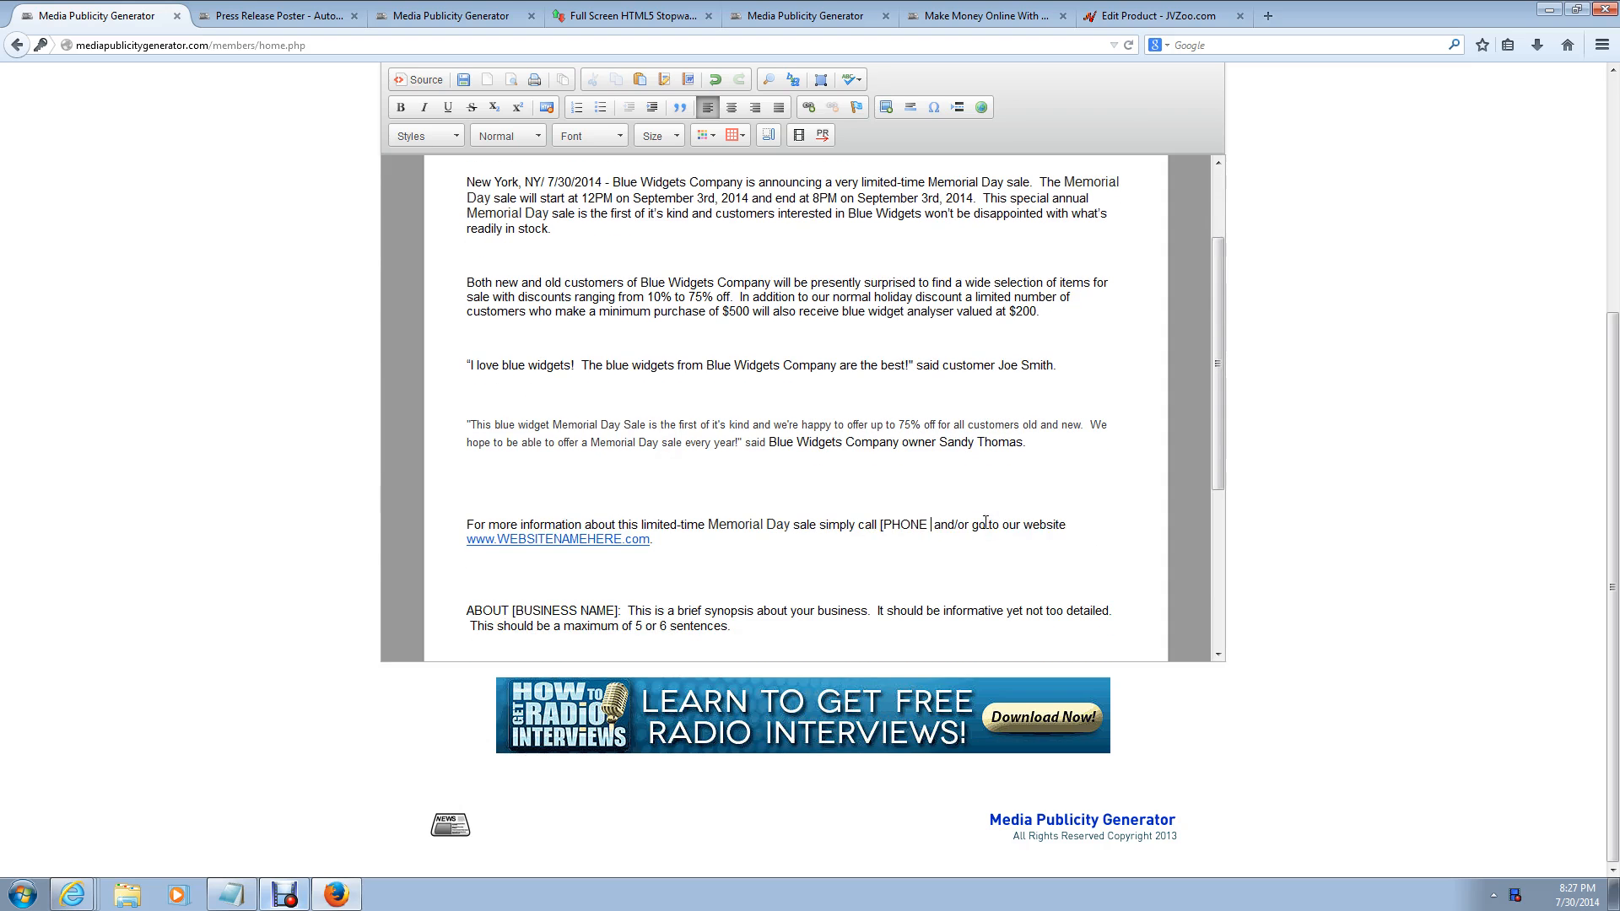
type("212-555-1314")
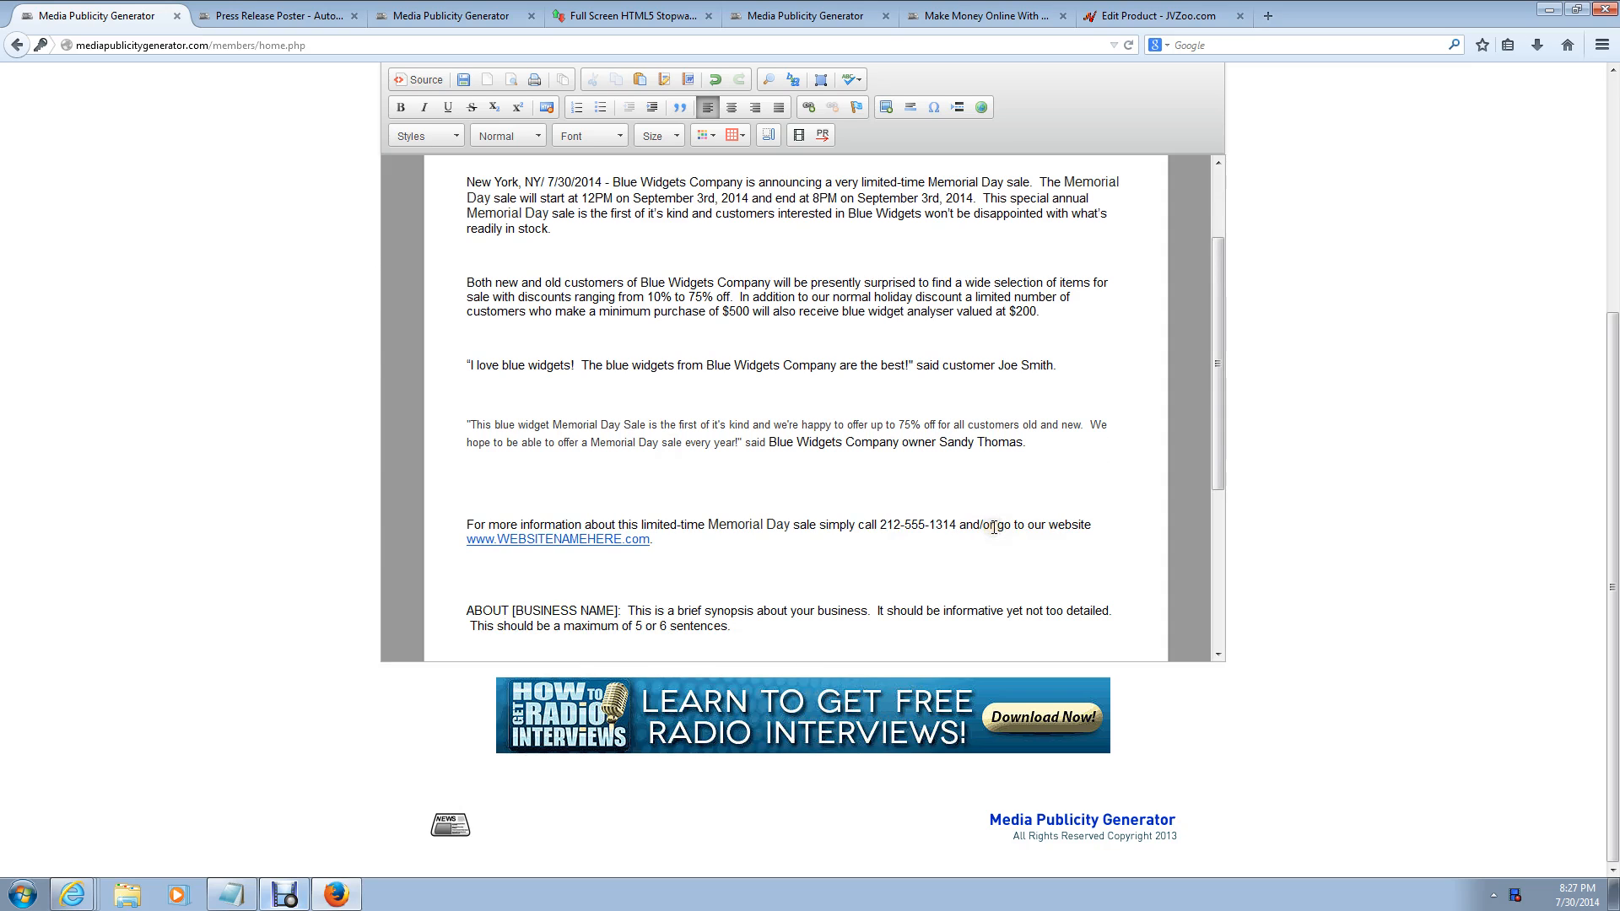
left_click(666, 543)
key("BackSpace")
key("BackSpace")
key("BackSpace")
key("BackSpace")
key("BackSpace")
key("BackSpace")
key("BackSpace")
key("BackSpace")
key("BackSpace")
key("BackSpace")
key("BackSpace")
key("BackSpace")
key("BackSpace")
key("BackSpace")
key("BackSpace")
type("BlueWidgetsNYC")
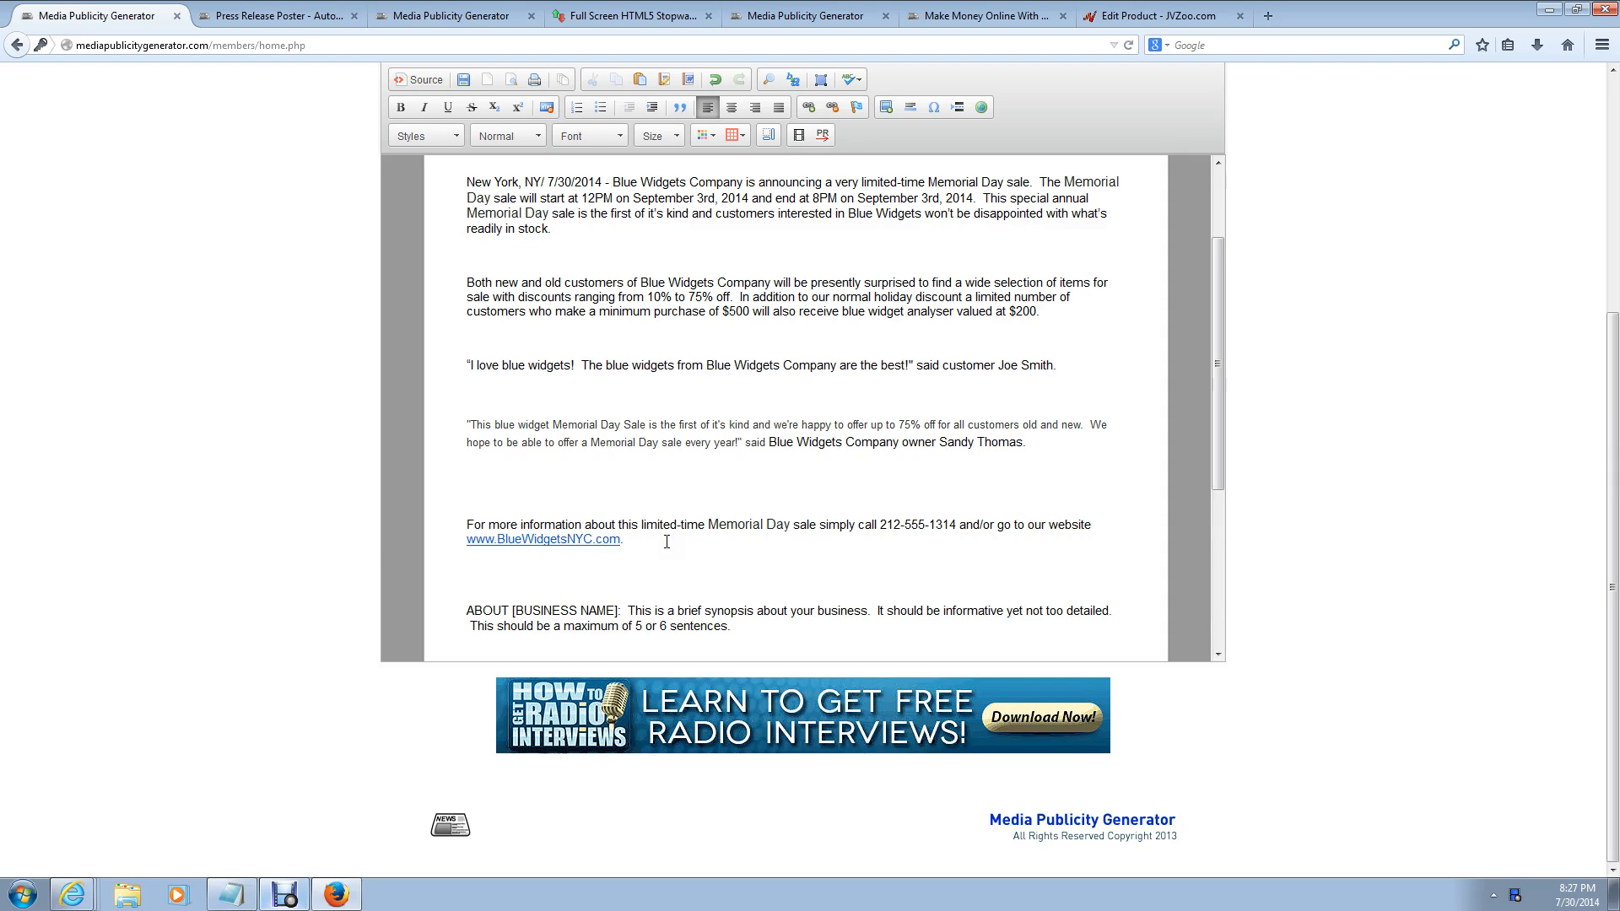
left_click(614, 610)
key("BackSpace")
key("BackSpace")
key("BackSpace")
key("BackSpace")
key("BackSpace")
key("BackSpace")
key("BackSpace")
key("BackSpace")
key("BackSpace")
key("BackSpace")
key("BackSpace")
key("BackSpace")
key("BackSpace")
key("BackSpace")
key("BackSpace")
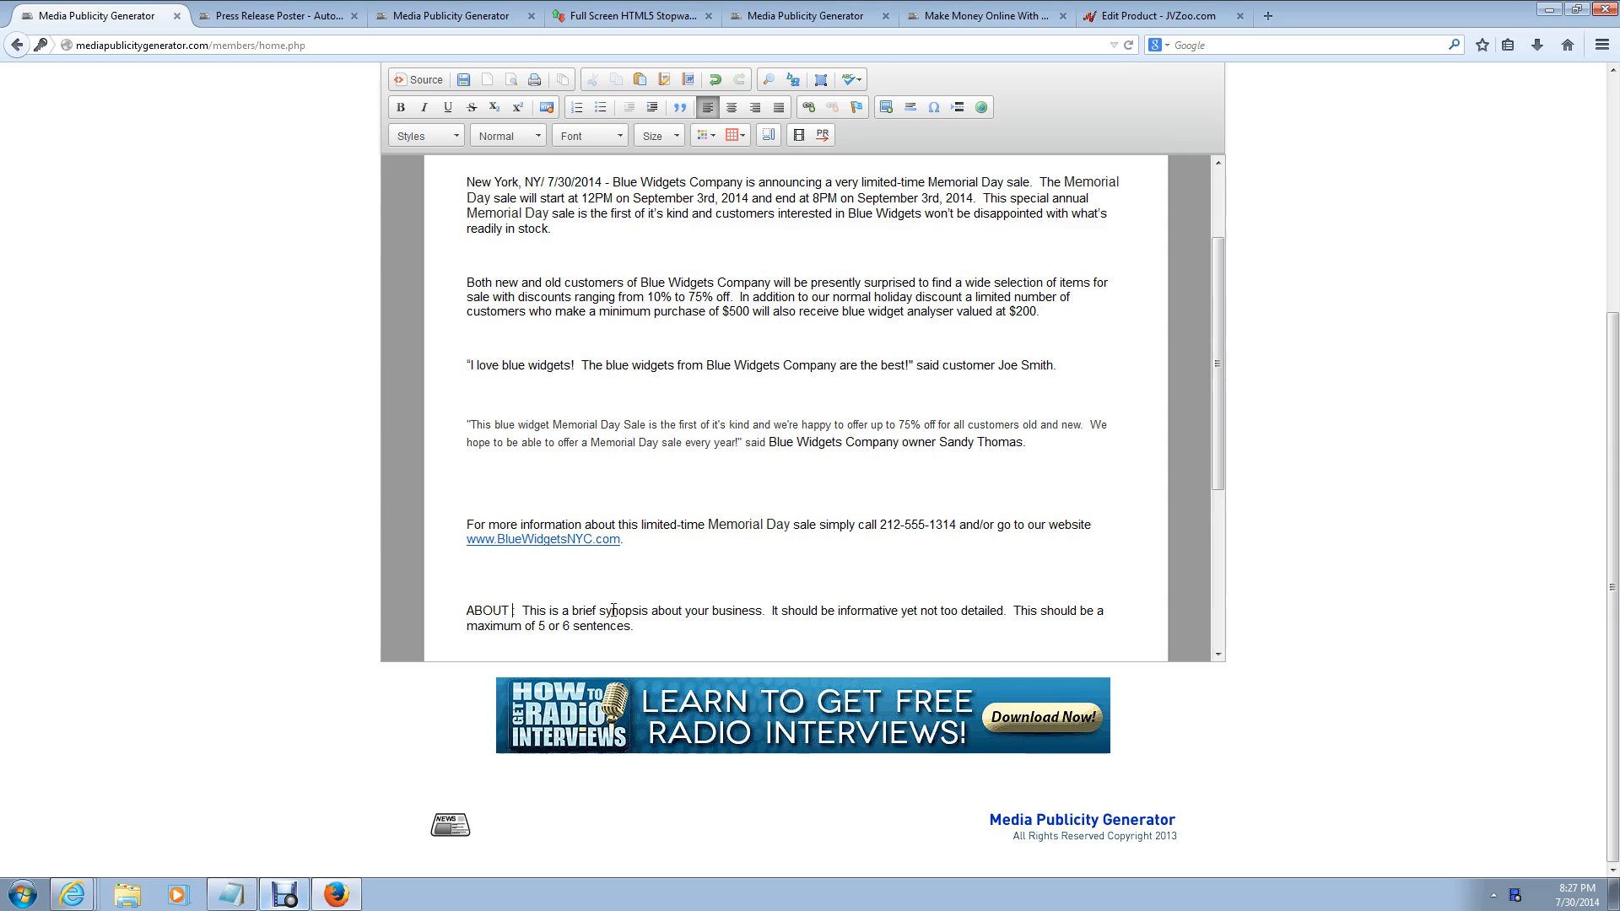
type("Blue Widgets Company")
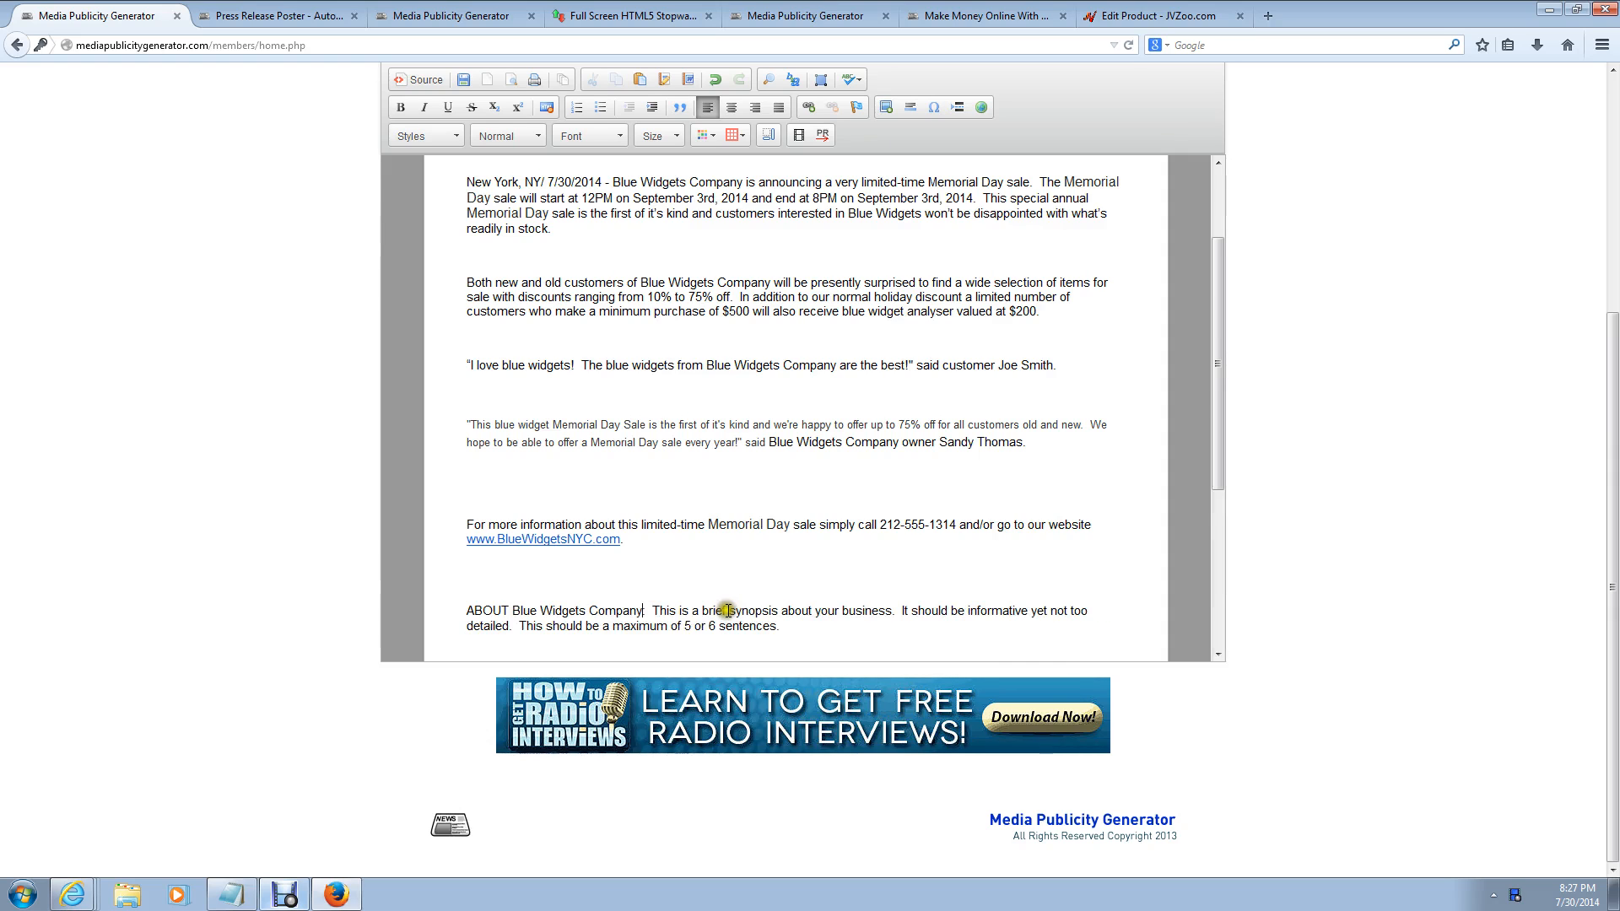
Step: Replace the sample synopsis with a Blue Widgets Company description: offering blue widgets since 1972 in New York
left_click_drag(783, 627, 656, 610)
key("BackSpace")
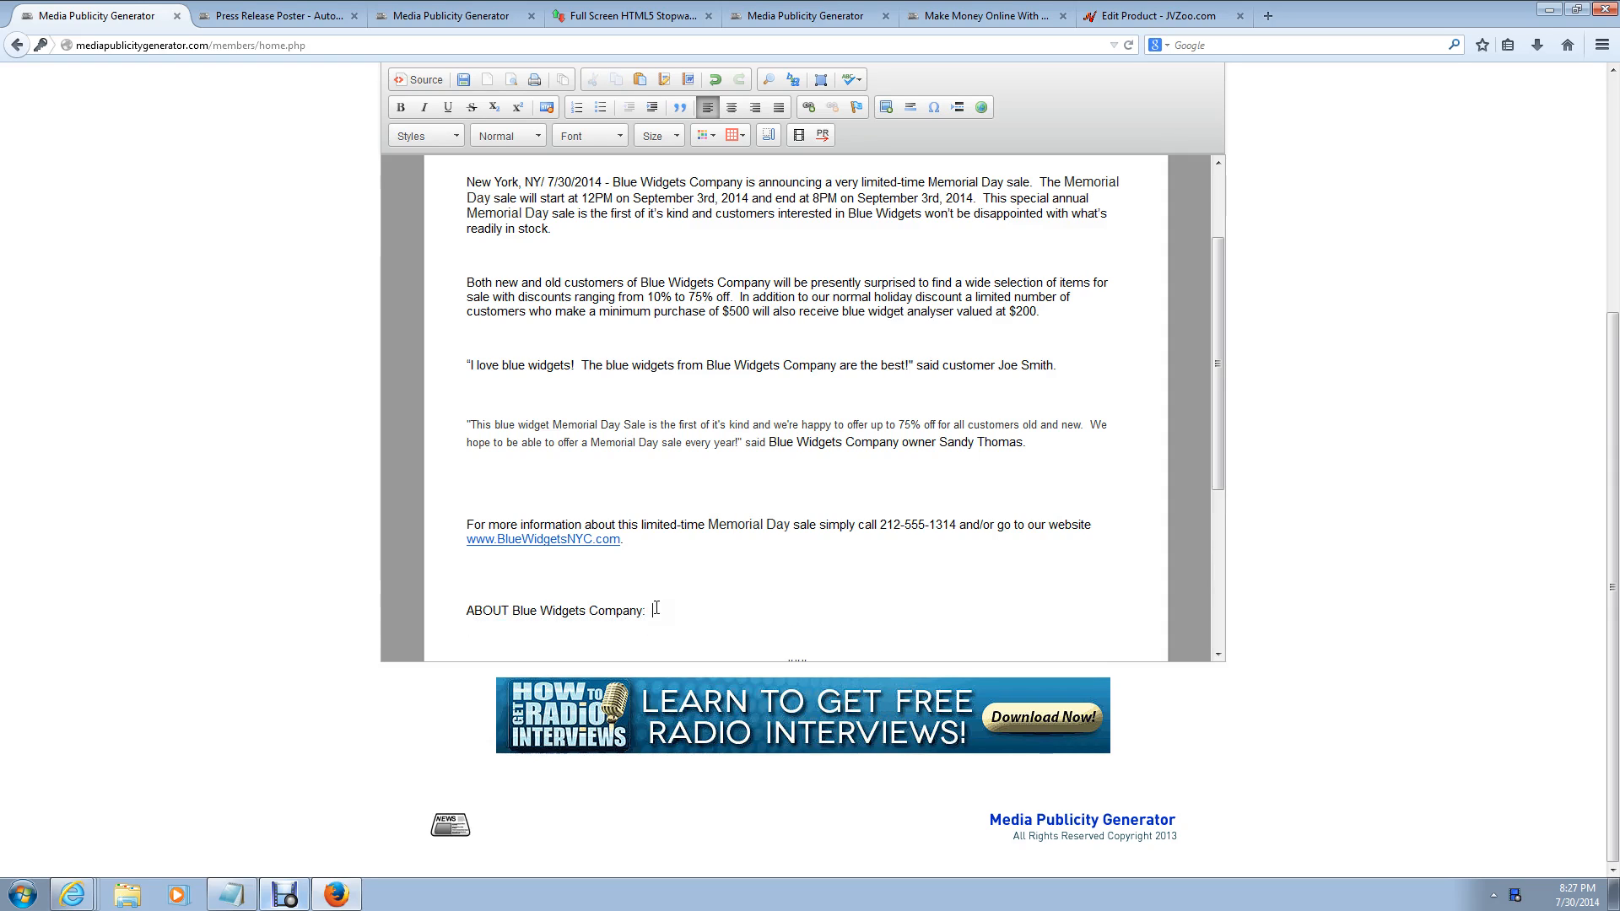
type("Blue Widgets Company")
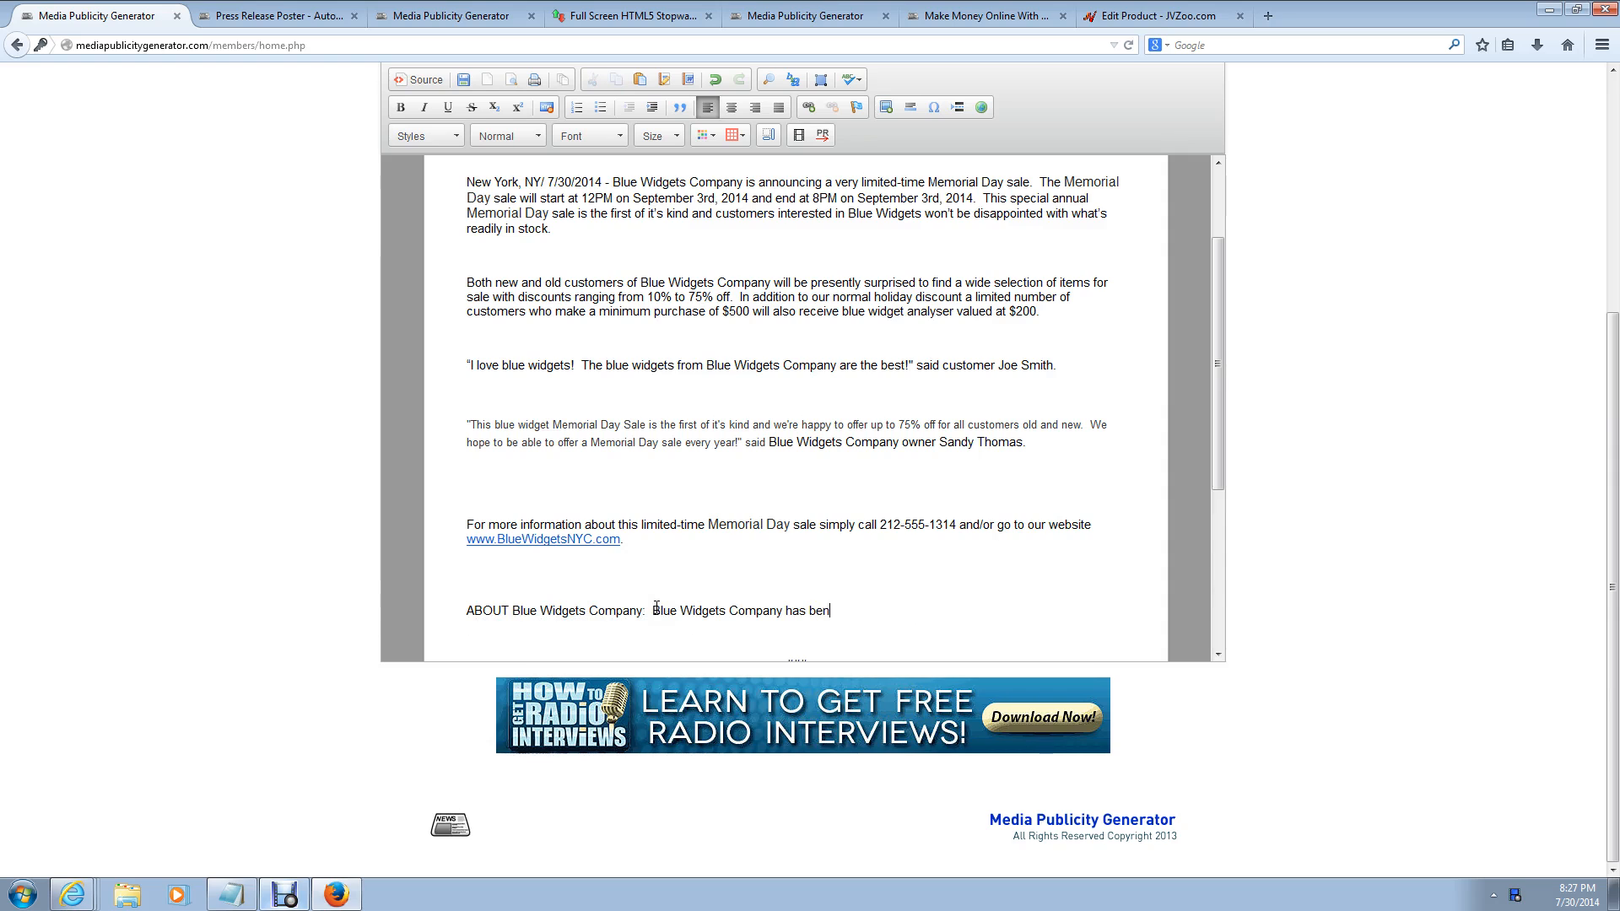
type("has been proudly offering Blue Widgets since 1972.  We offer the best bl")
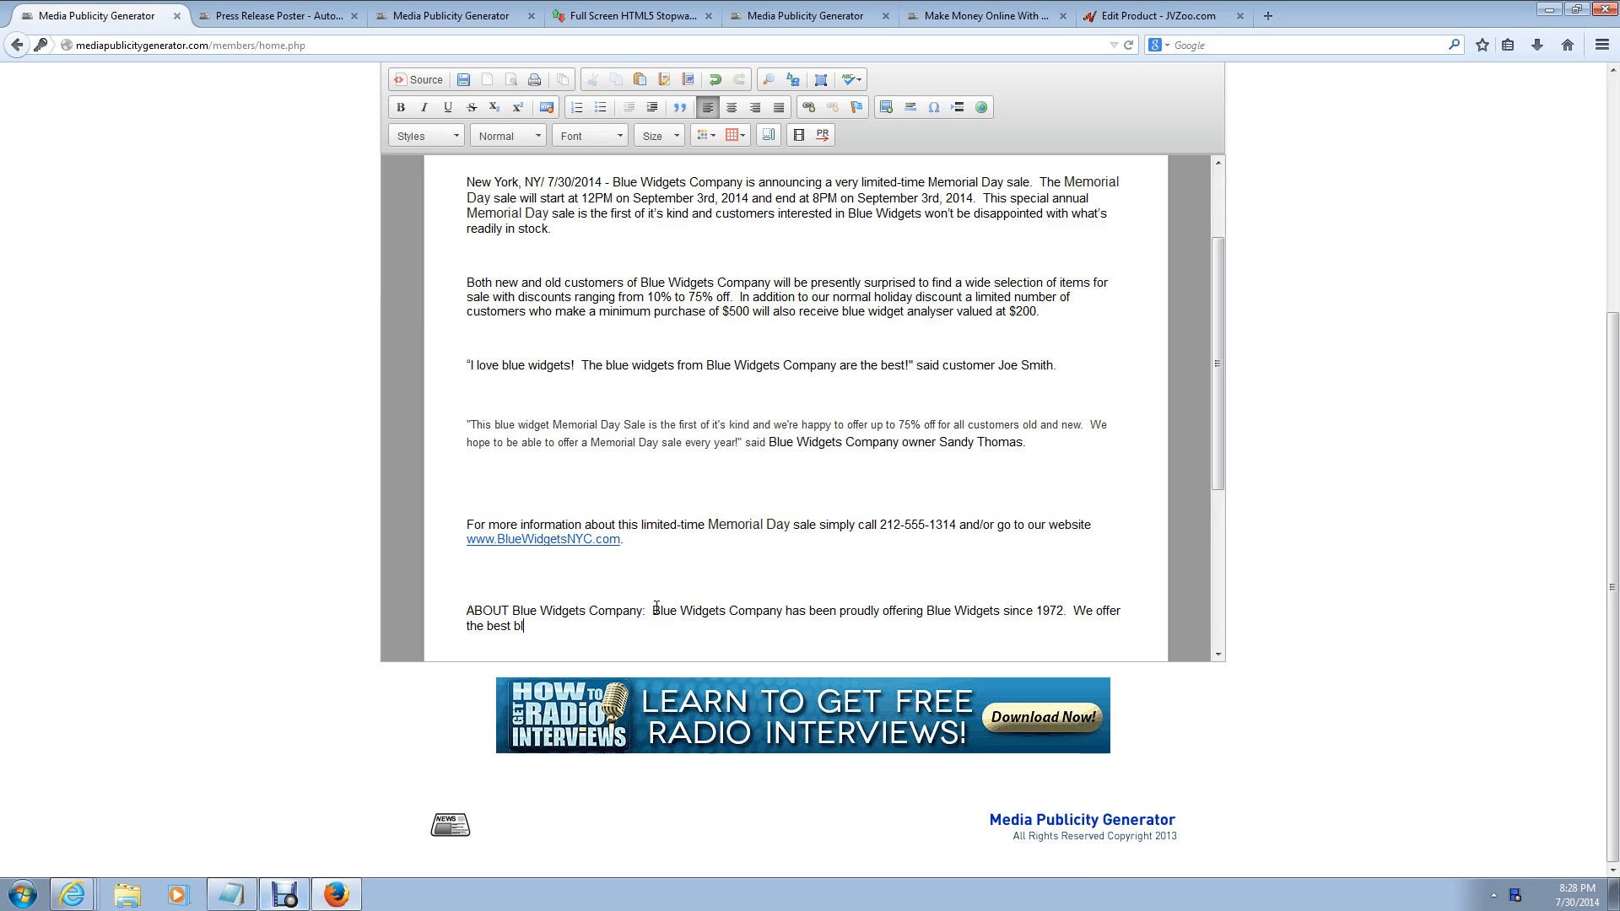
type("idgets available on planet earth right here in New York city.")
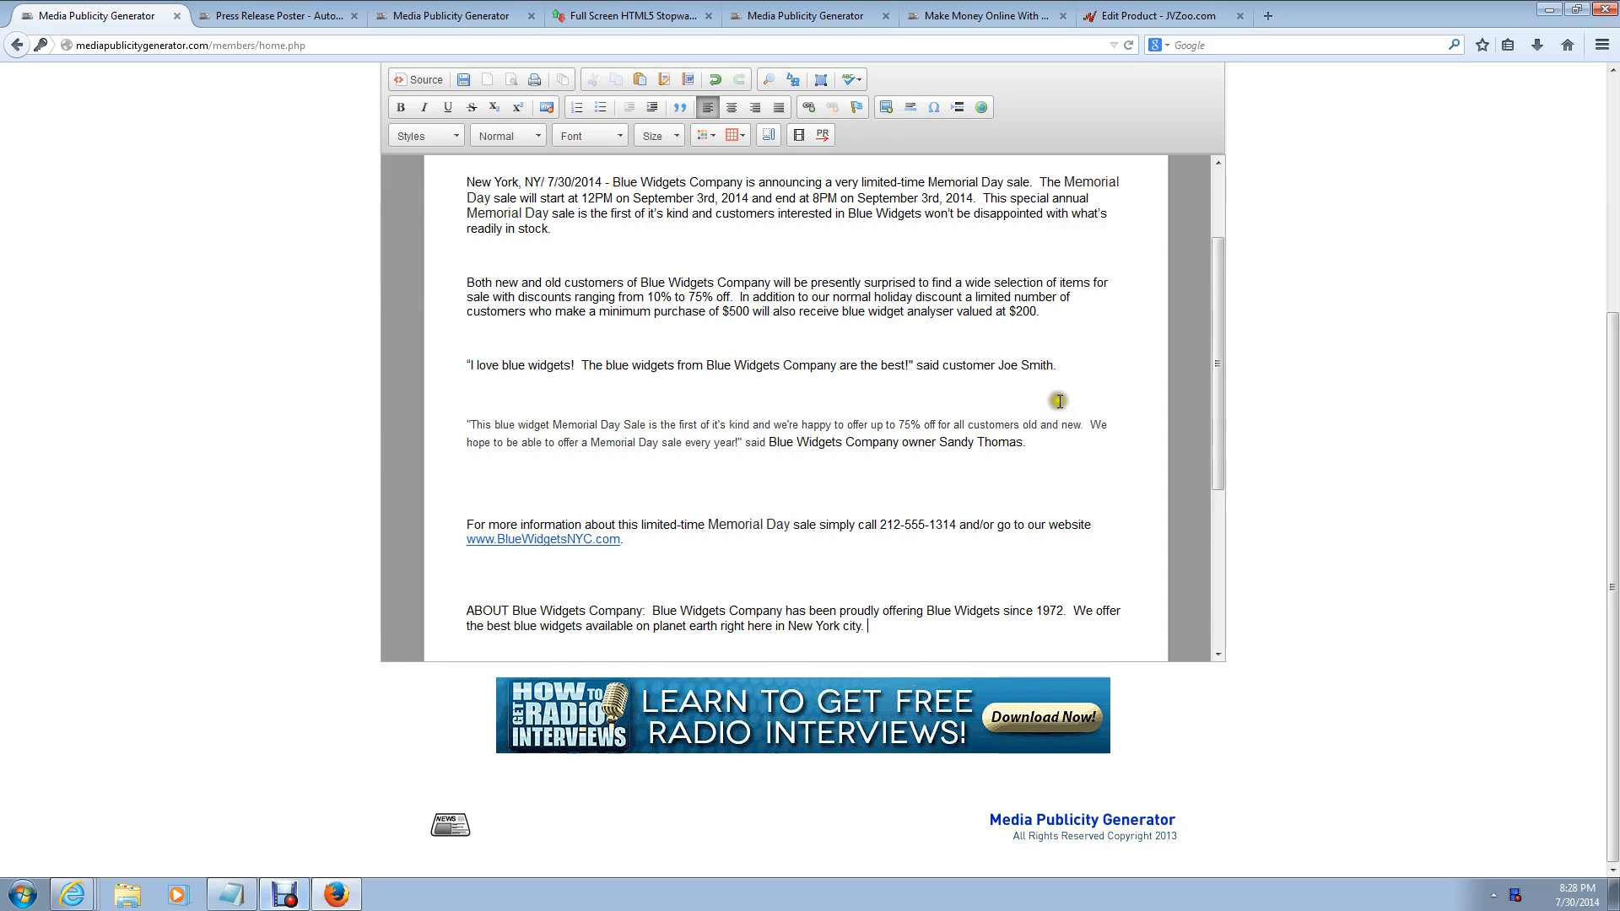
left_click_drag(1217, 369, 1222, 260)
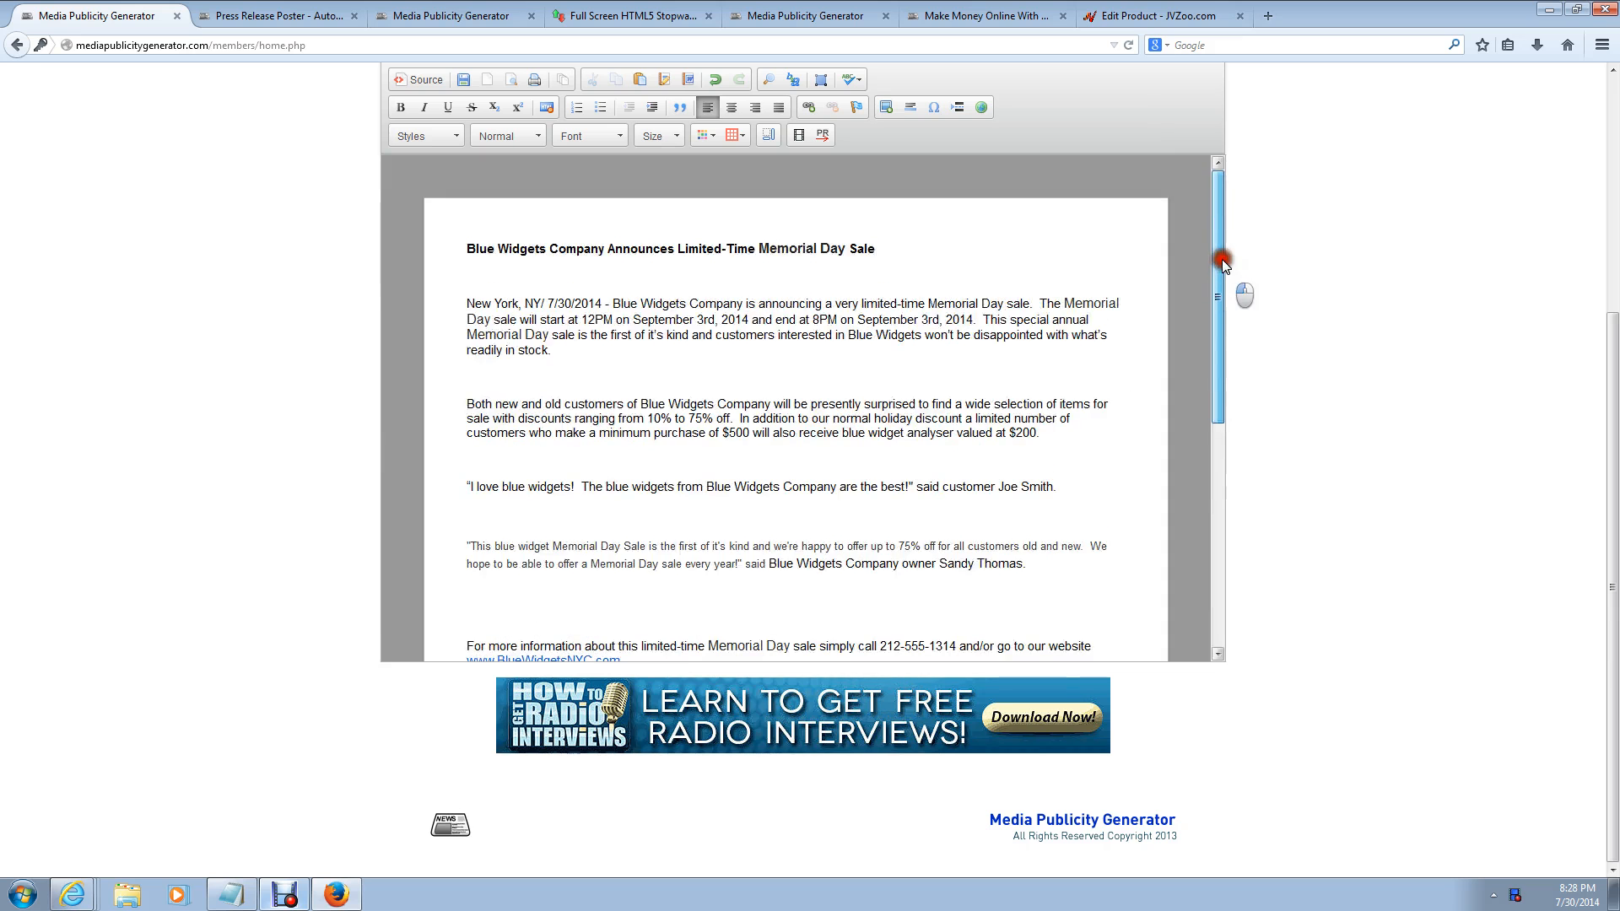
Step: Scroll back to the top of the release and open the ABC spell-check dropdown
left_click_drag(1613, 400, 1599, 271)
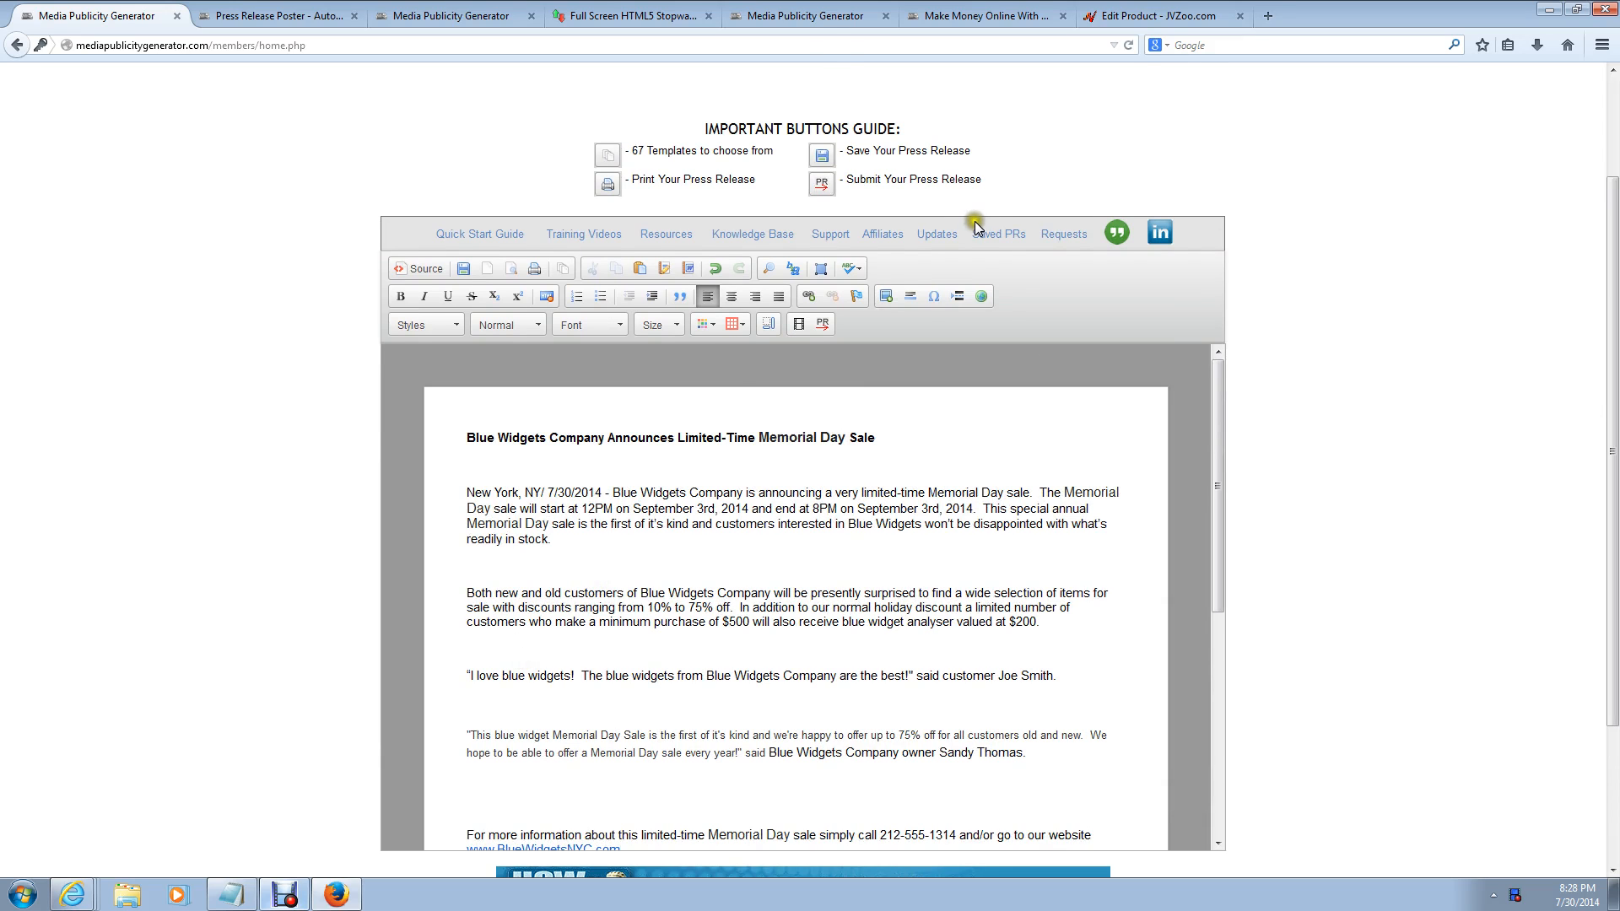
left_click(622, 17)
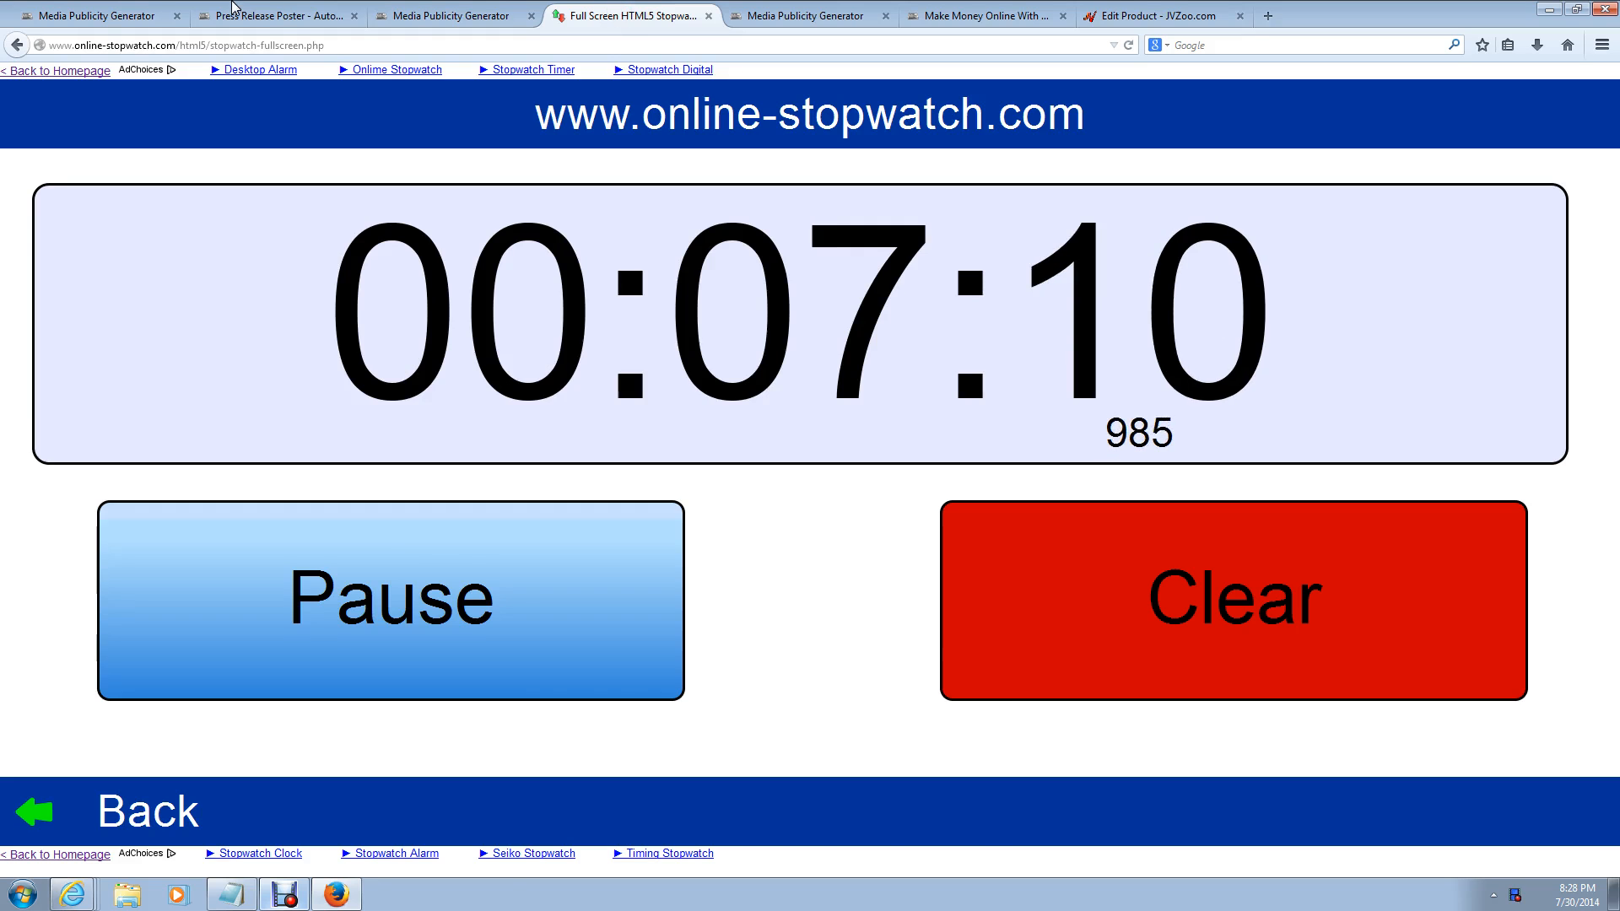
left_click(135, 15)
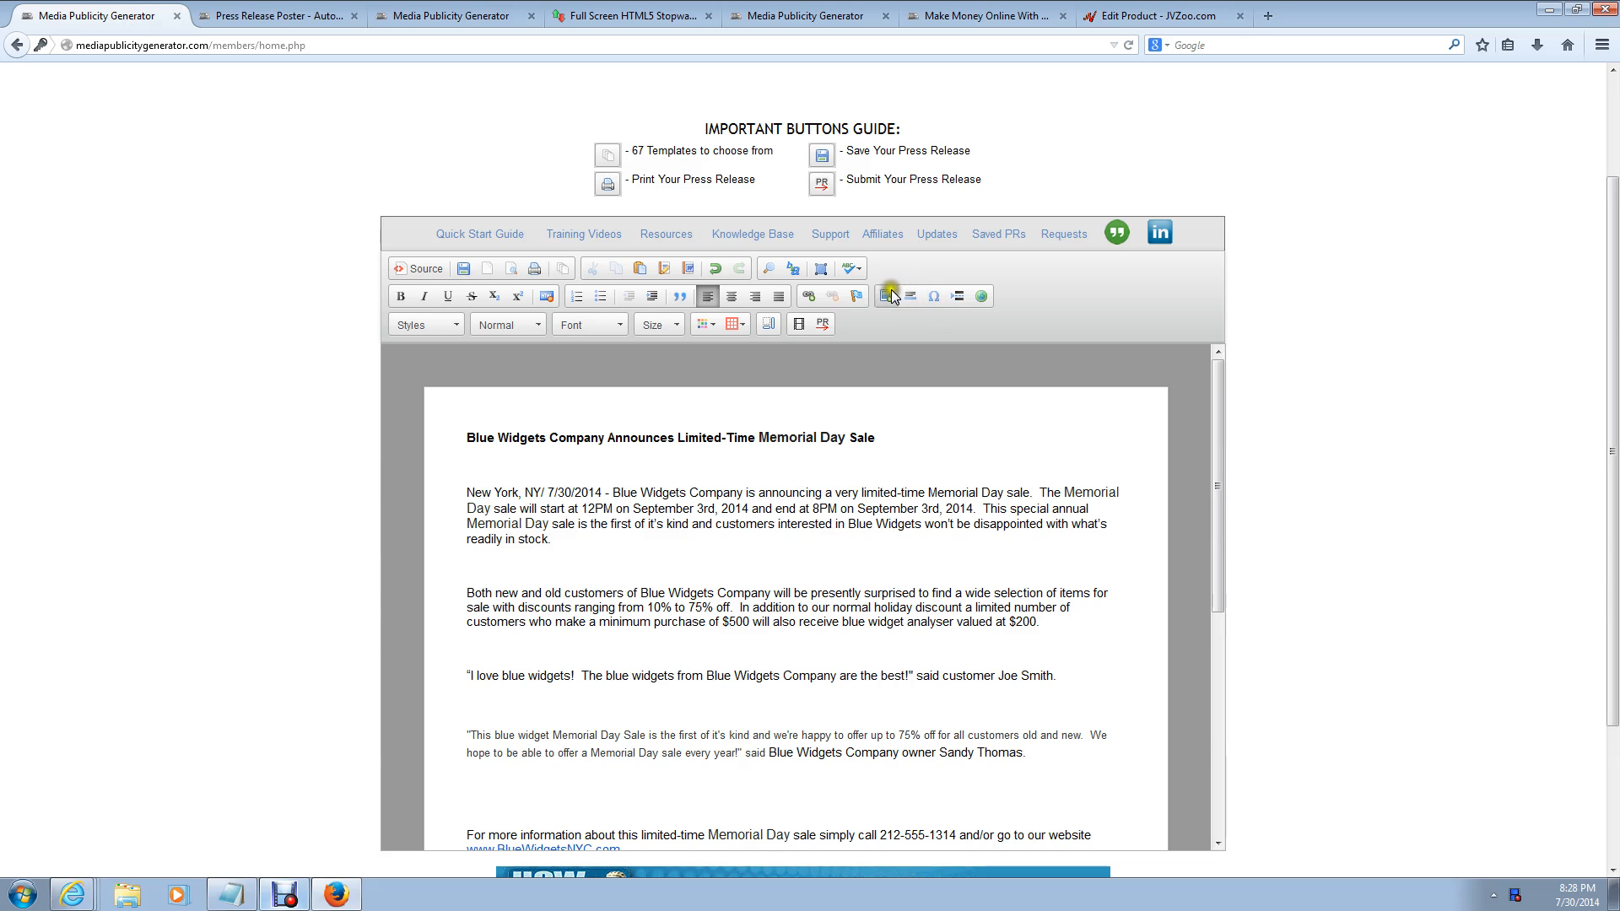
mouse_move(1218, 442)
left_mouse_down()
mouse_move(1242, 611)
mouse_move(1223, 473)
left_mouse_up()
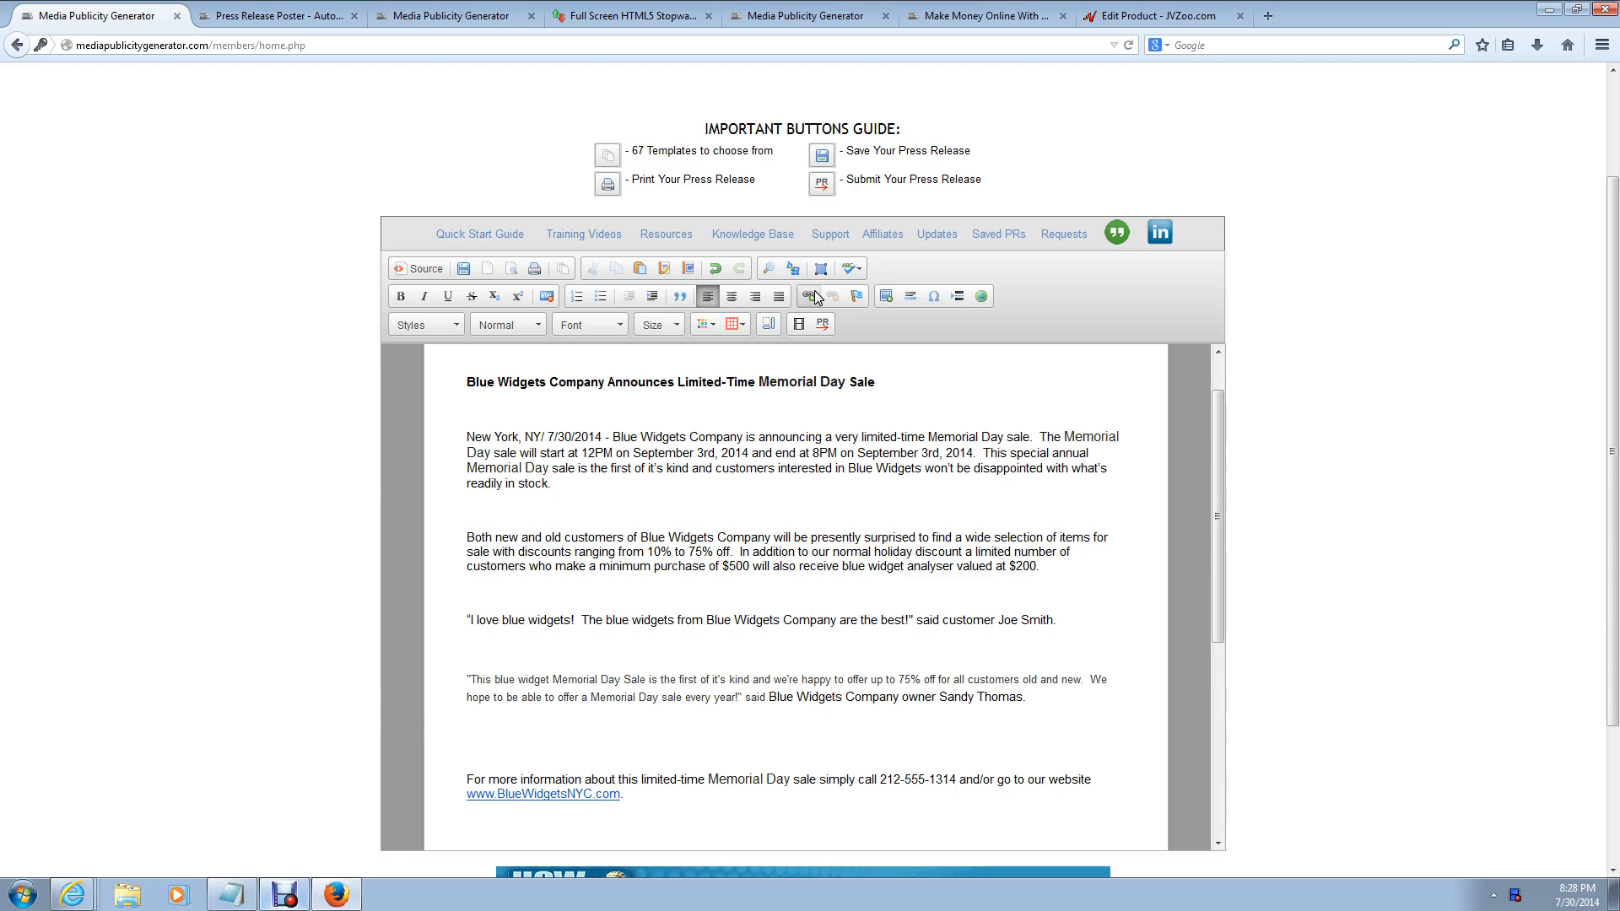
left_click(857, 268)
left_click(857, 269)
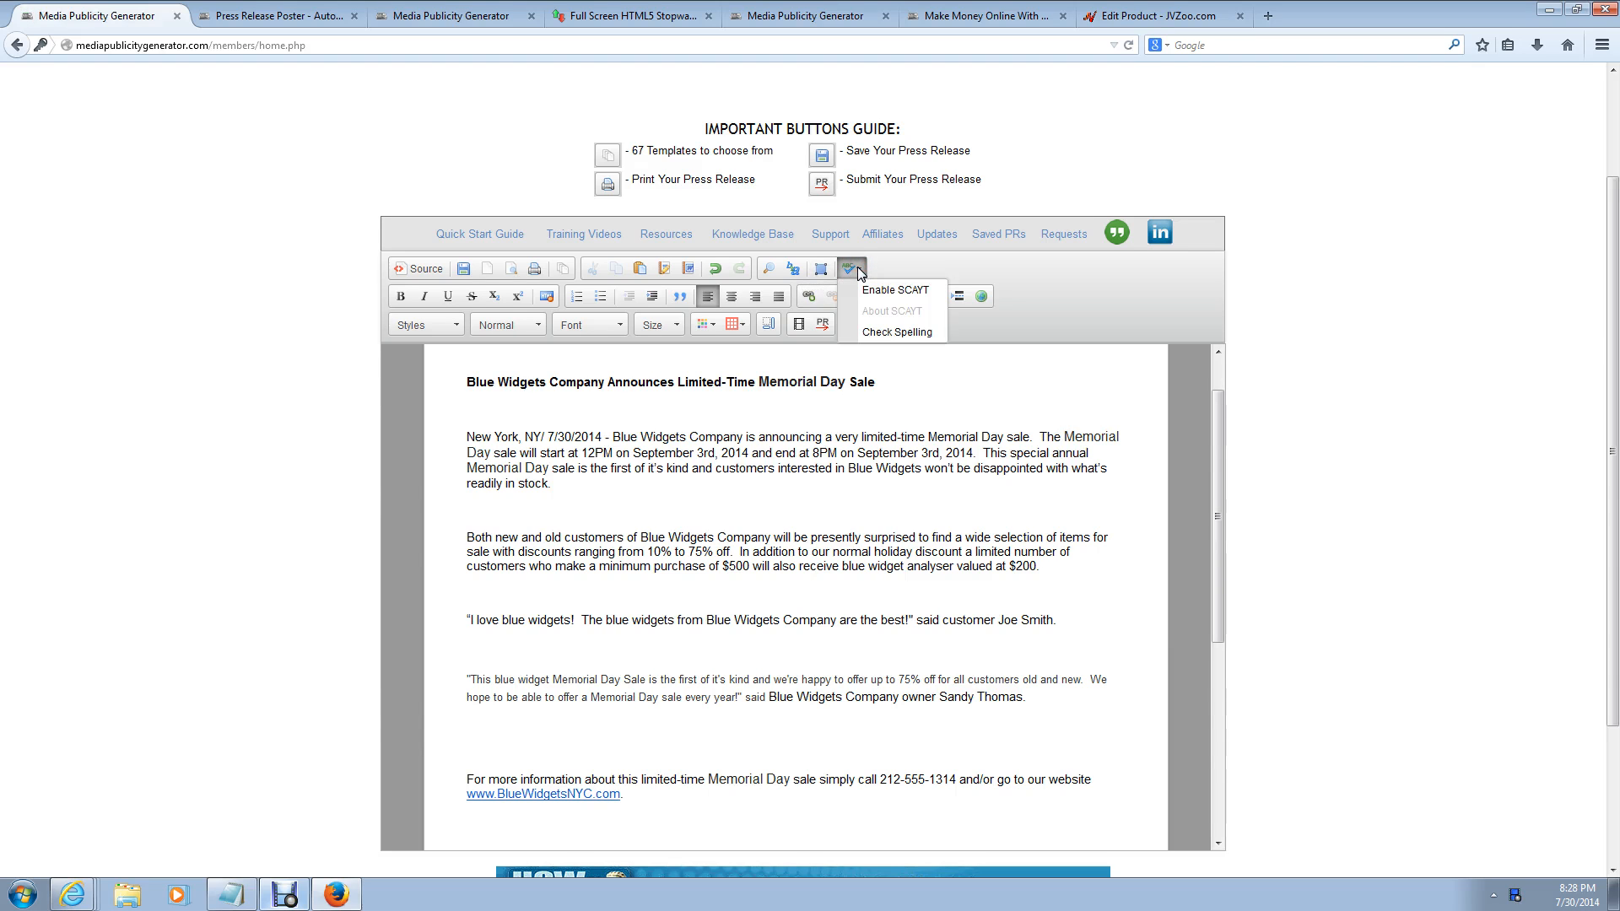
Step: Run a full spell check, ignoring 12PM, 3rd and 8PM, then close the checker
left_click(883, 332)
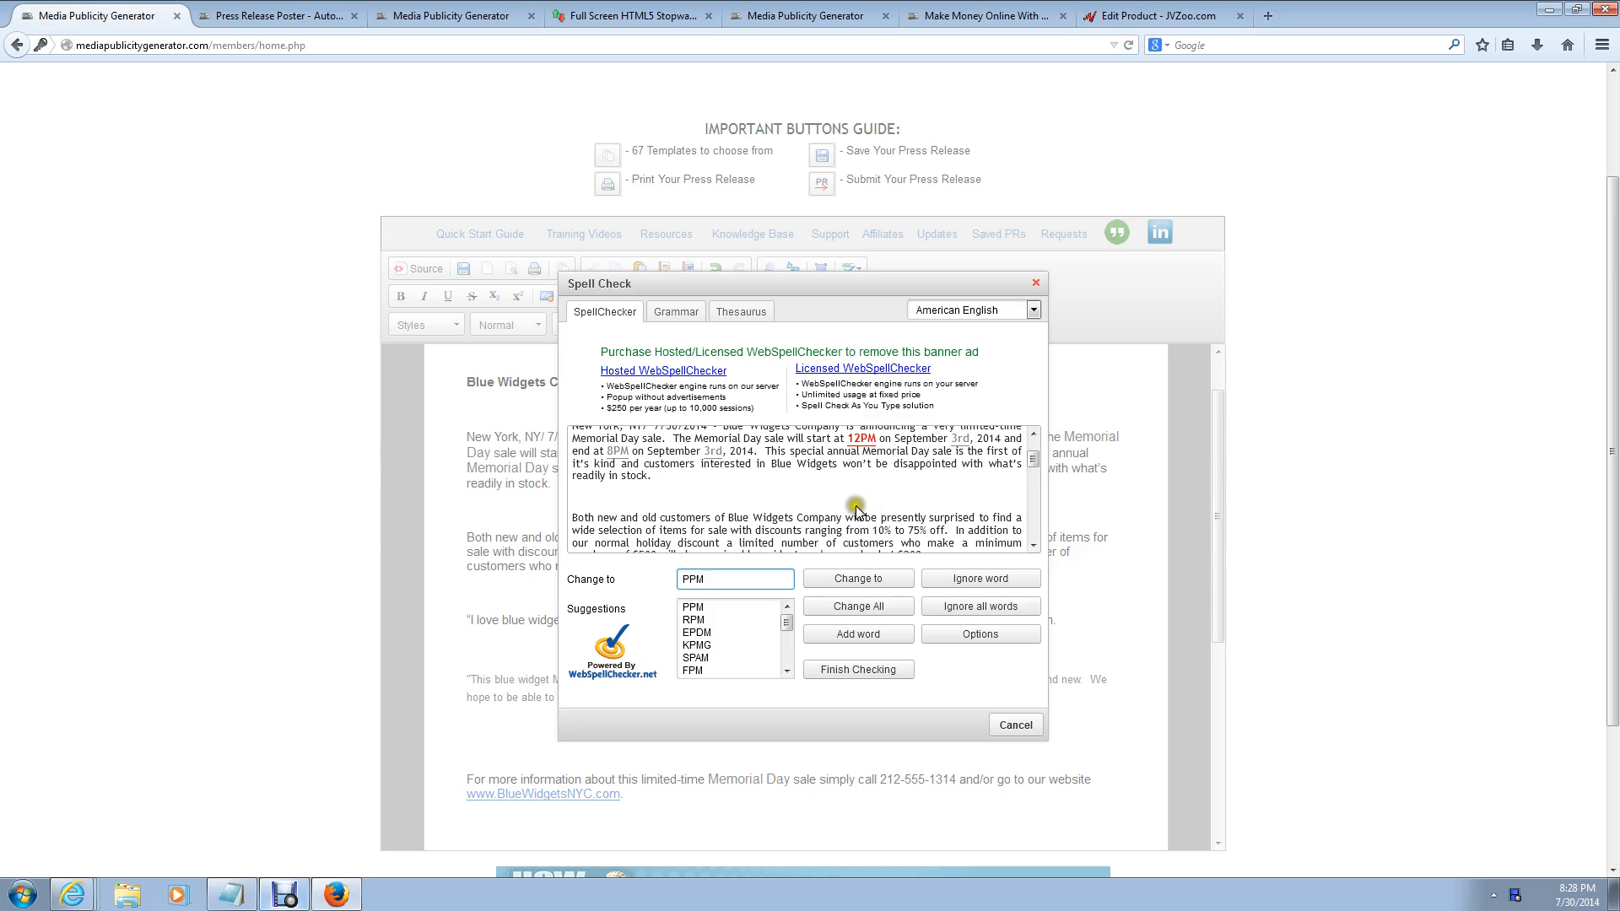
mouse_move(1035, 457)
left_mouse_down()
mouse_move(1034, 442)
mouse_move(1035, 472)
mouse_move(1036, 441)
left_mouse_up()
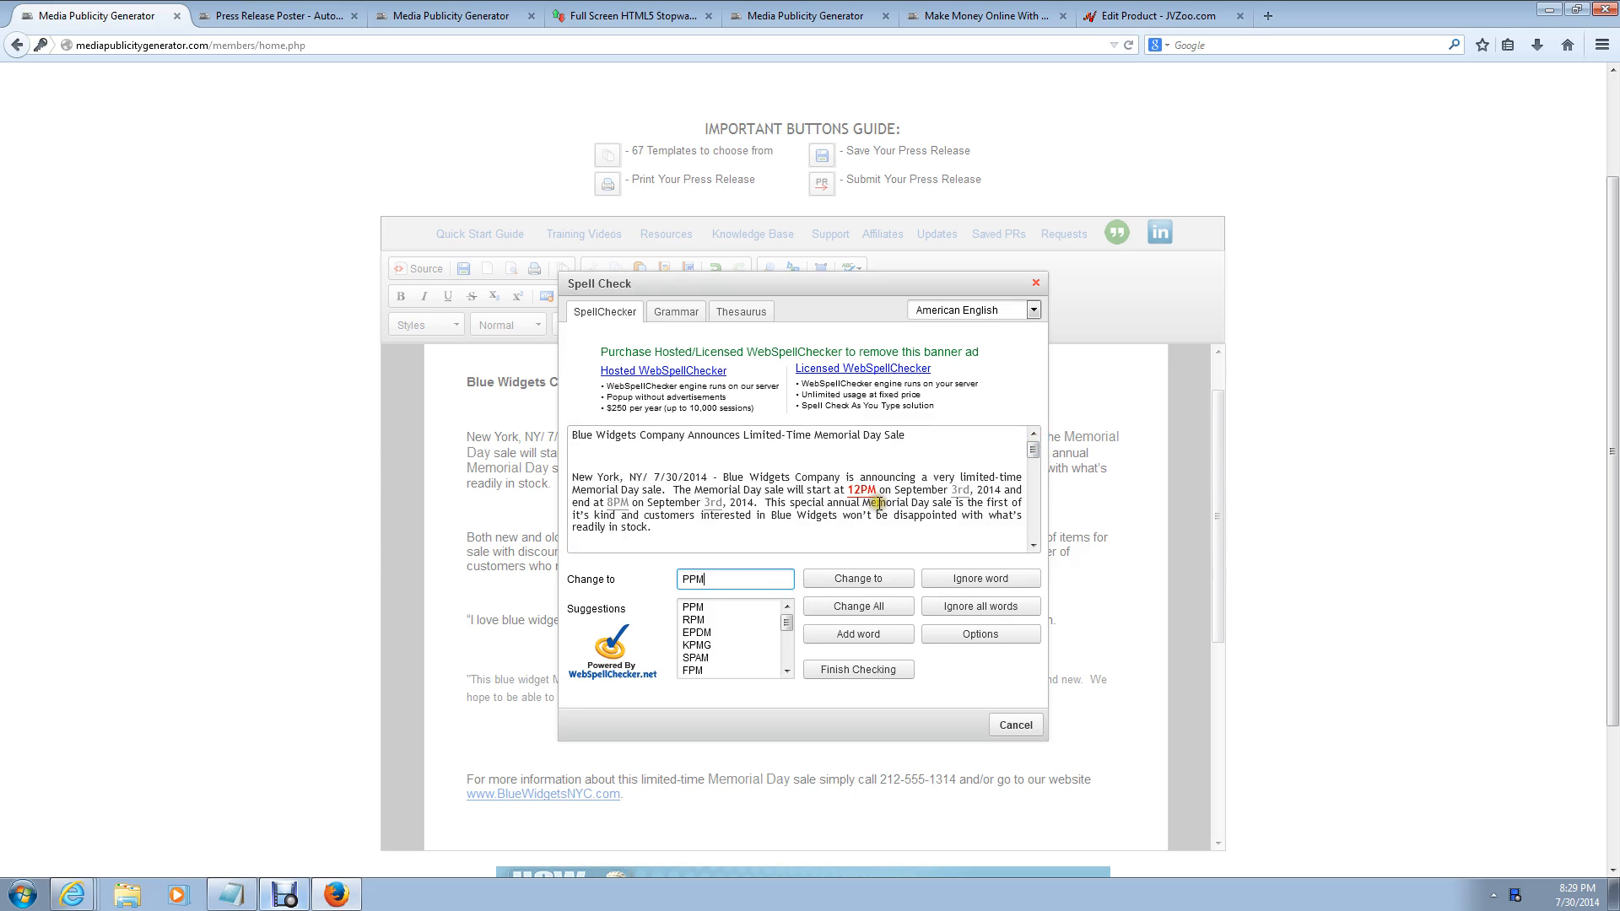
left_click(974, 610)
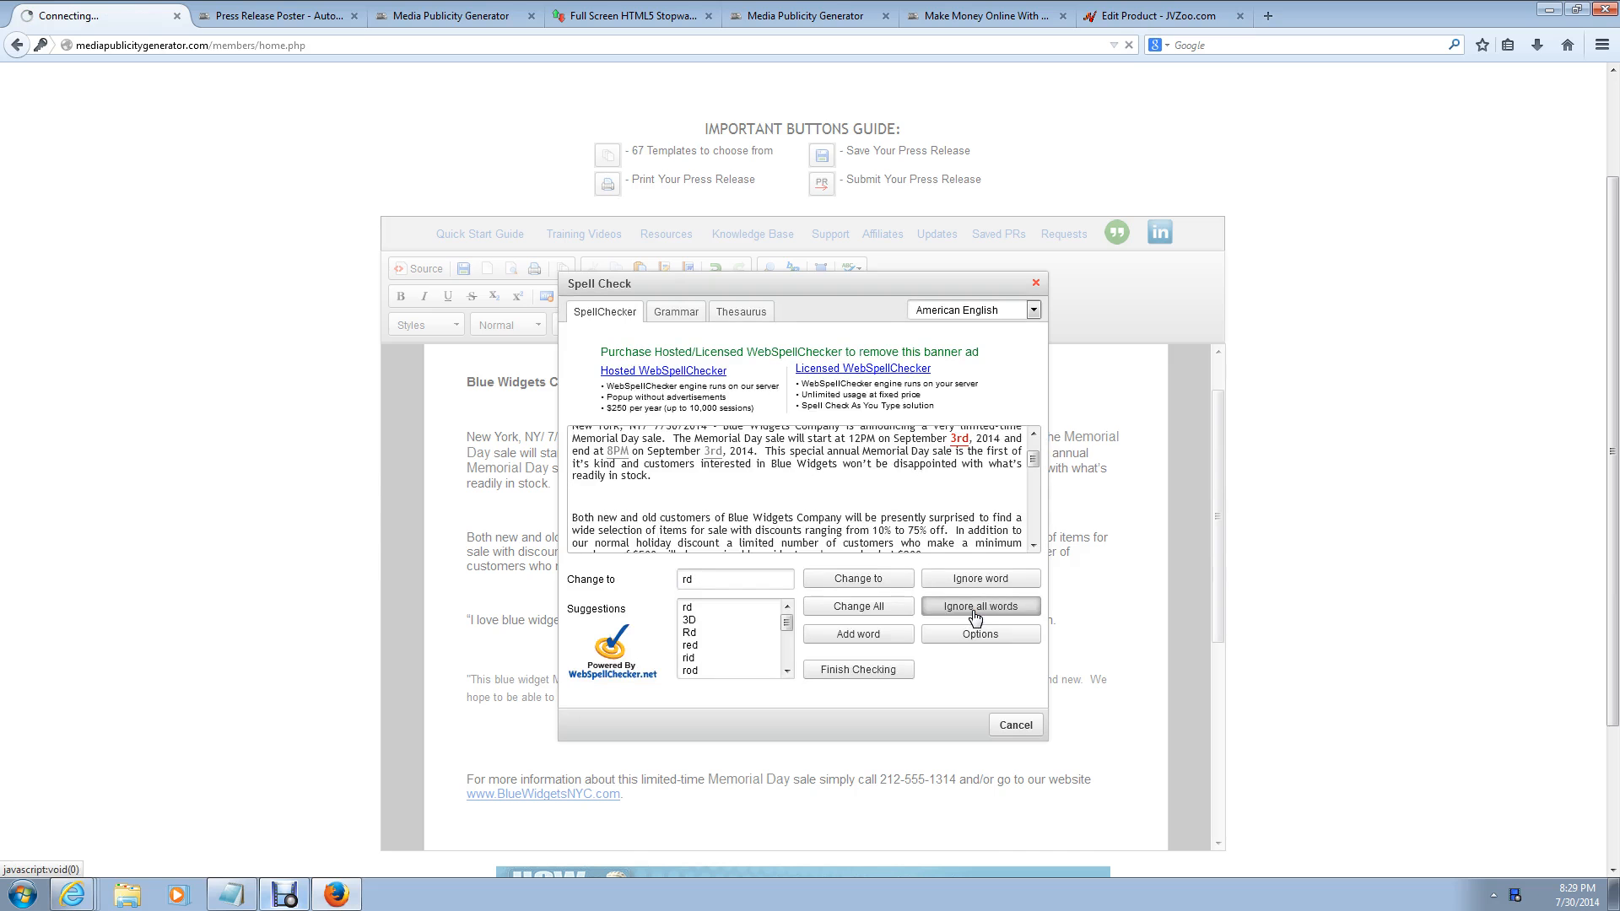
left_click(977, 579)
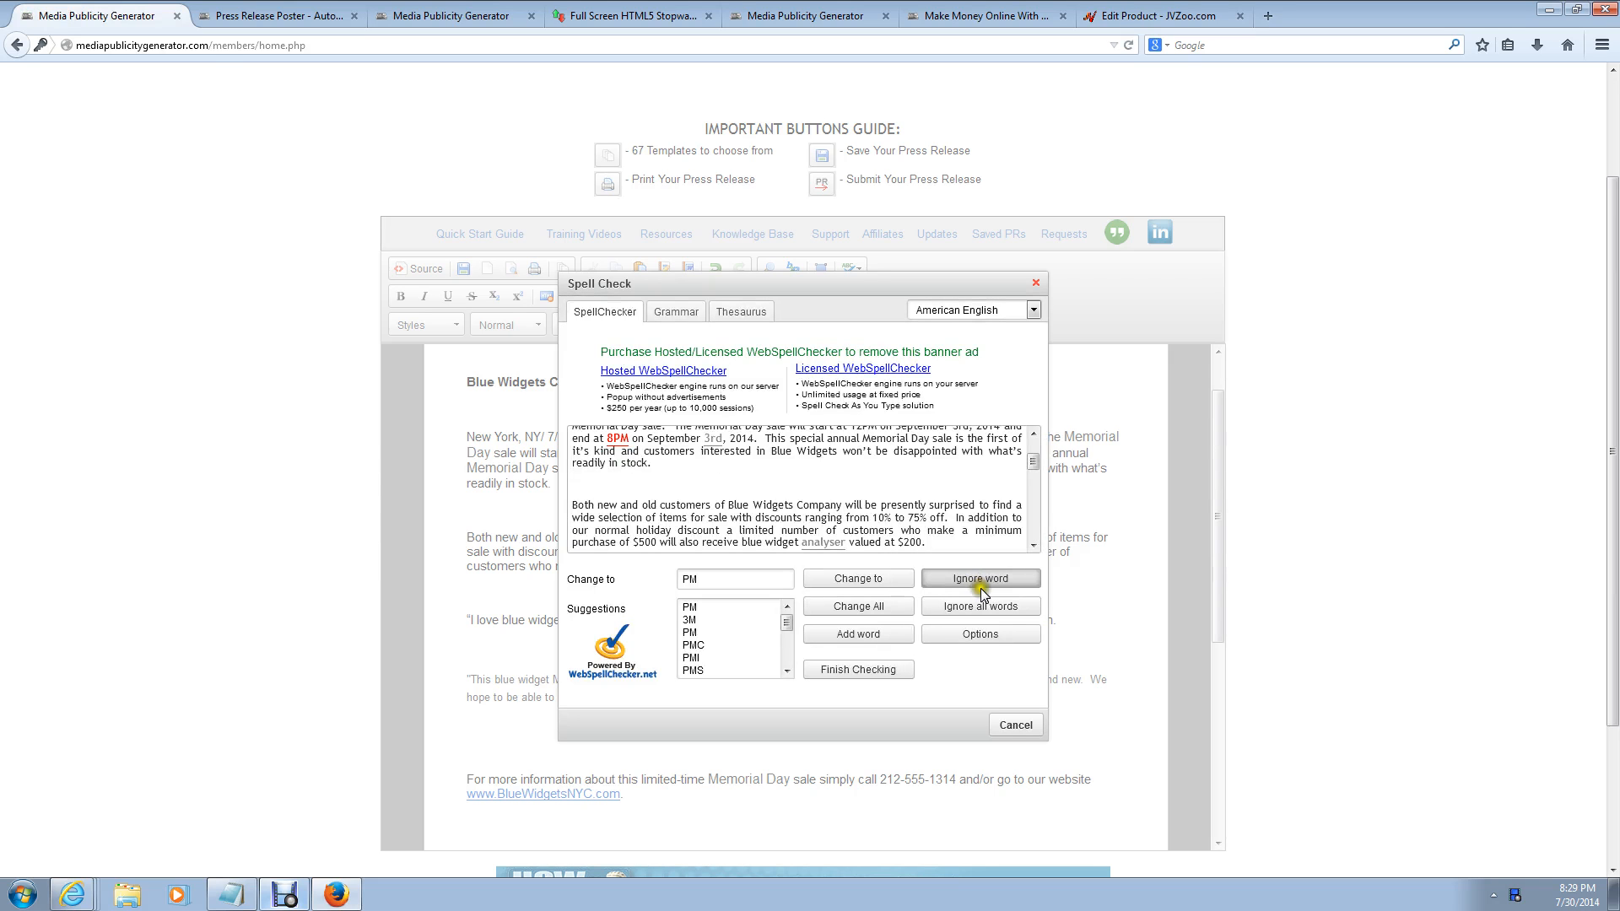
left_click(978, 577)
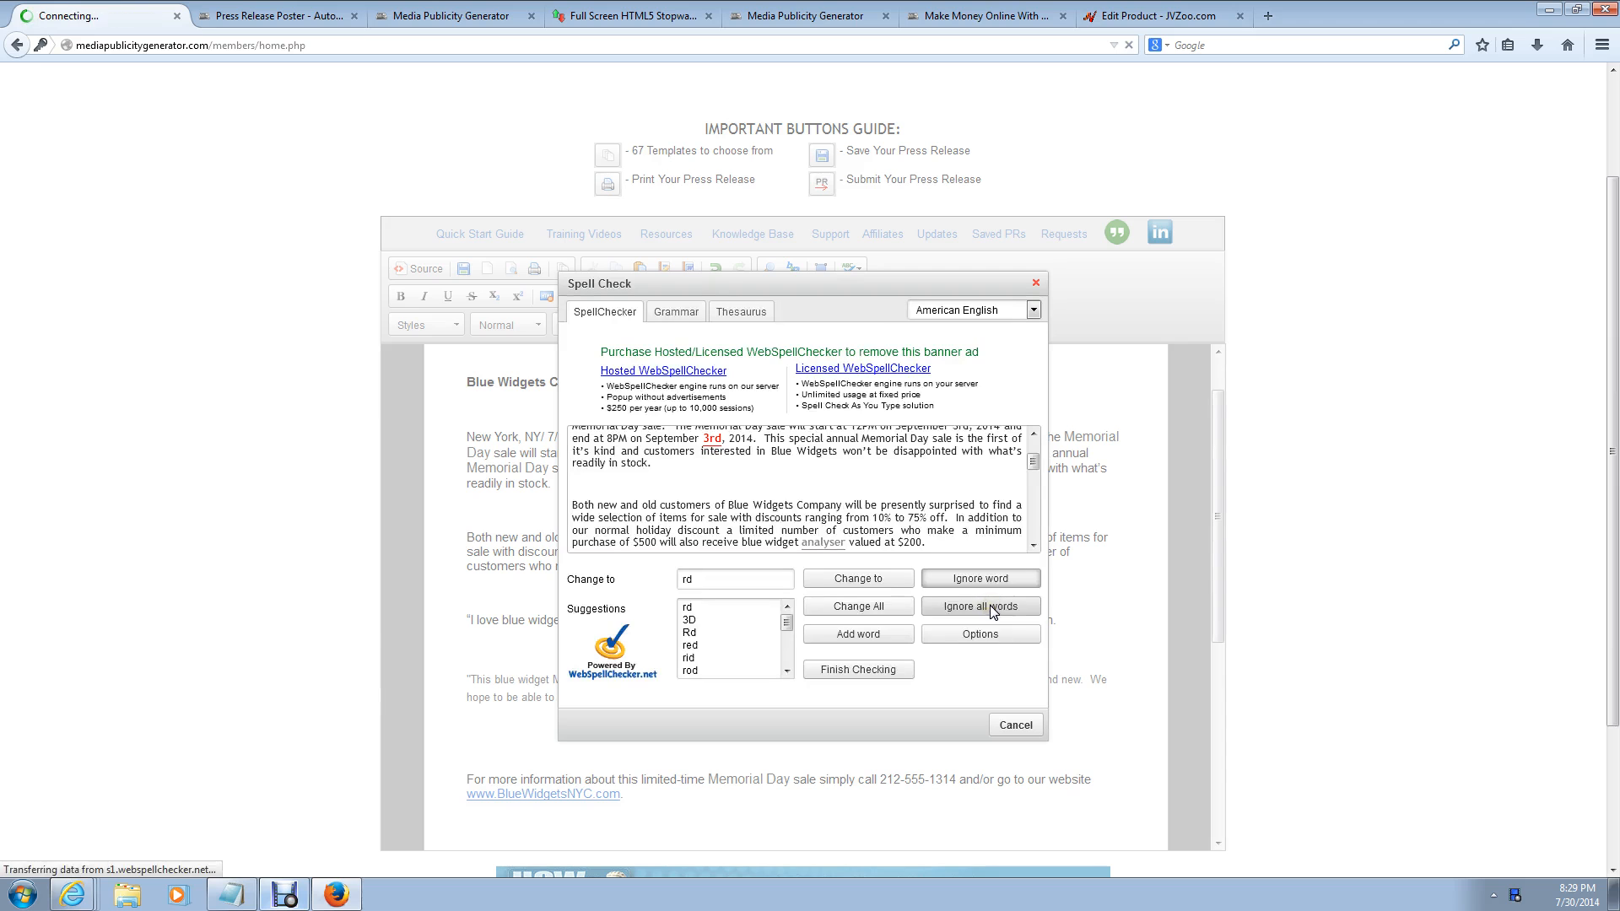
left_click(1016, 725)
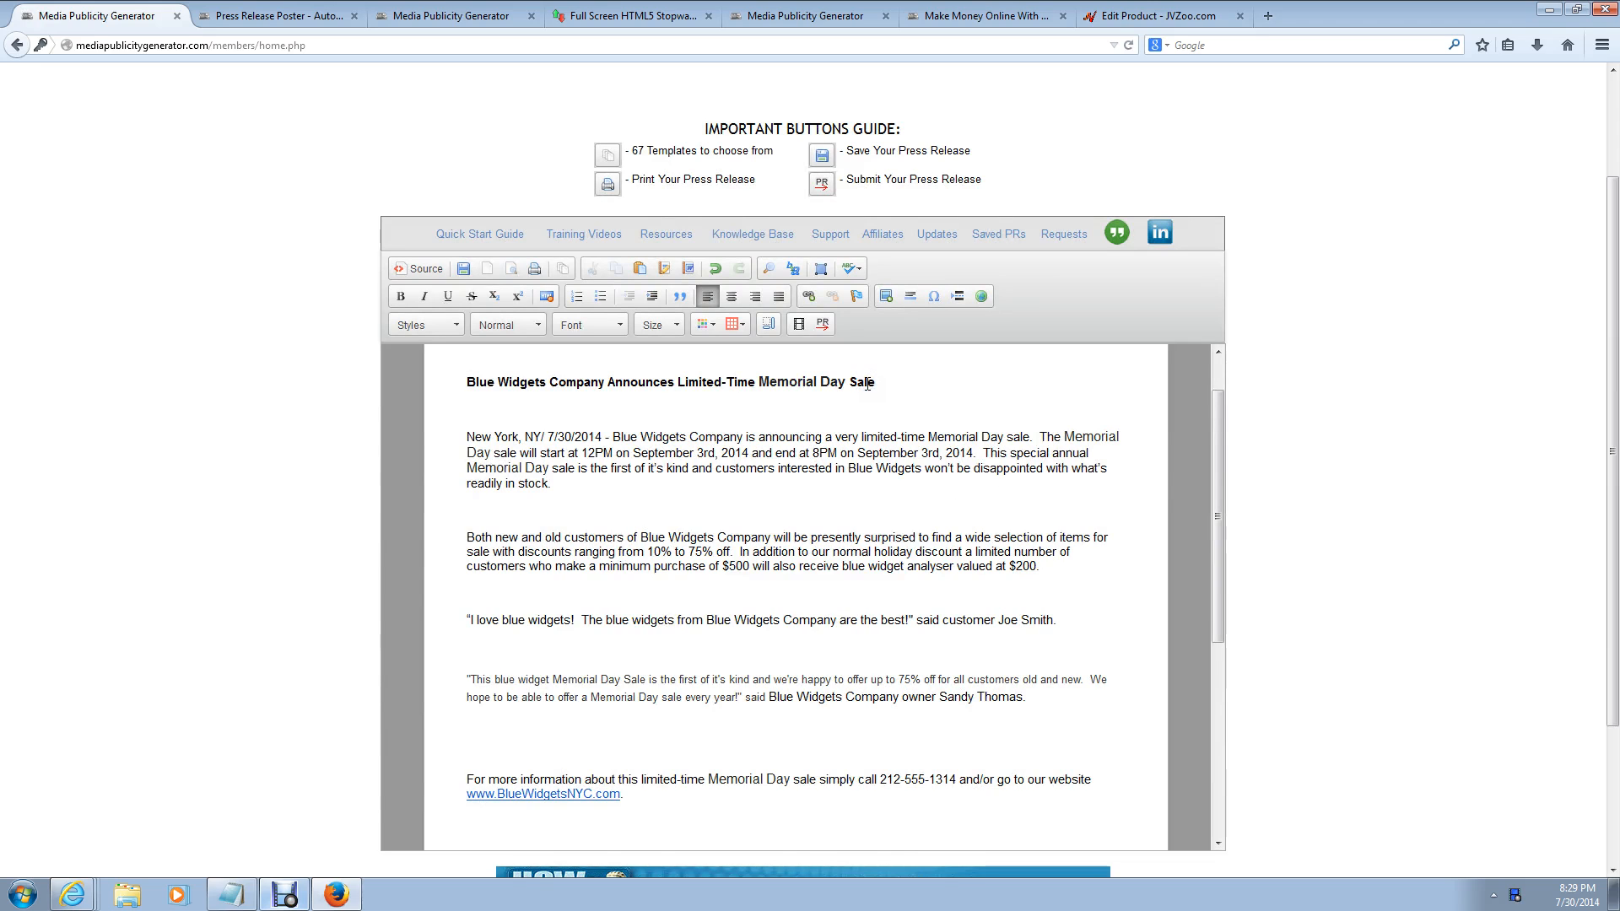
Step: Copy the release title, paste it as the PR Submit headline, and submit the press release
left_click(824, 325)
left_click_drag(453, 382, 1021, 392)
key("ctrl+c")
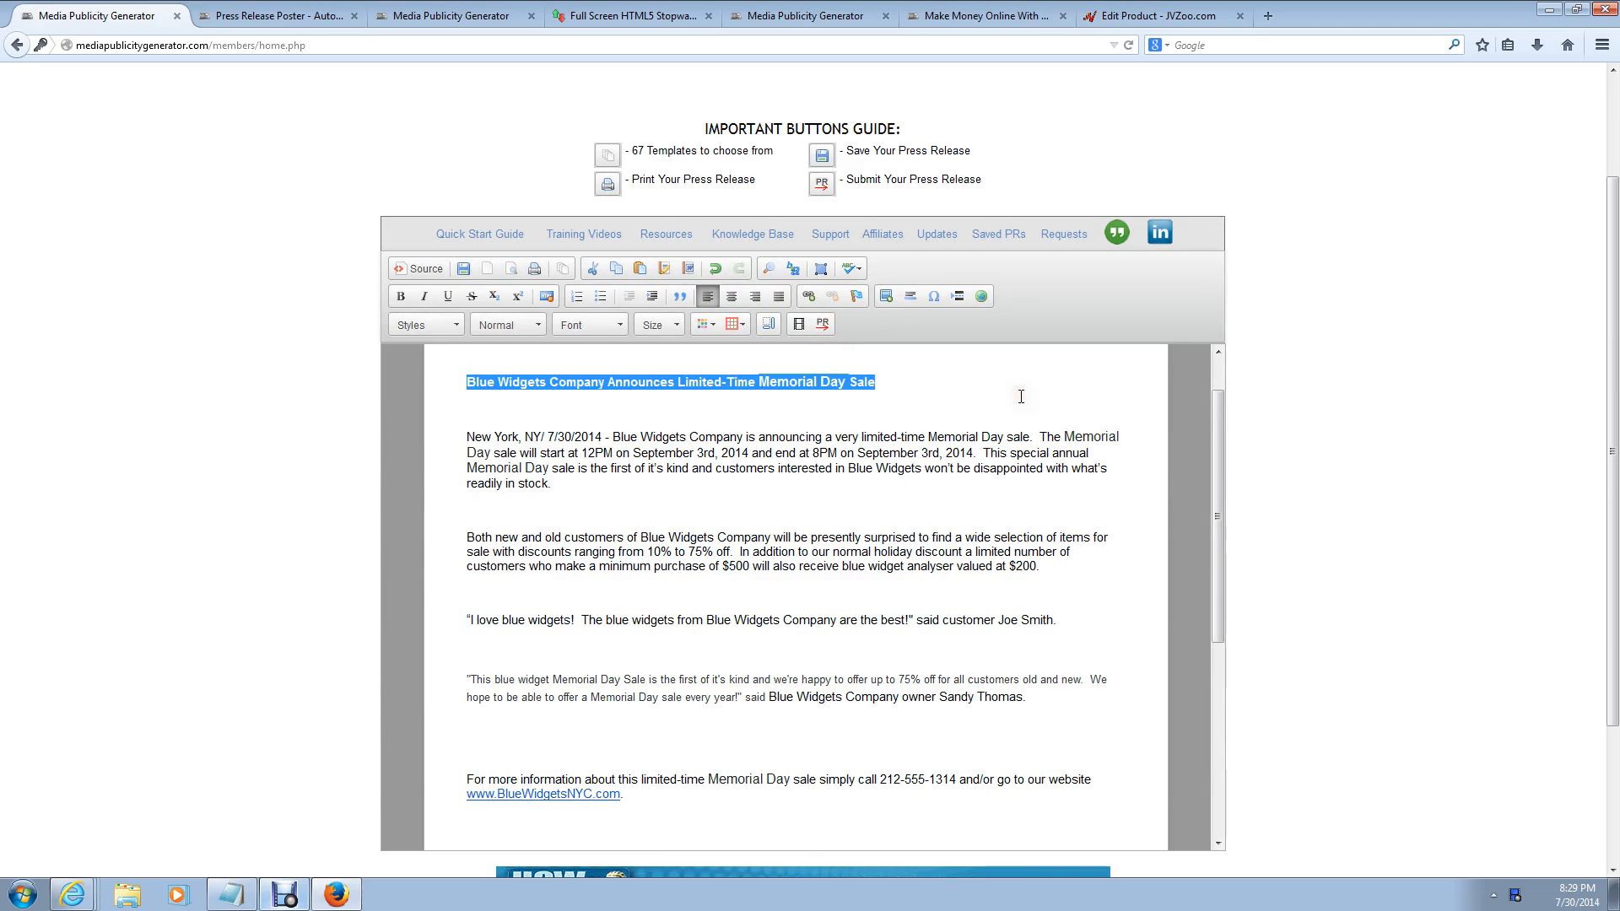
left_click(822, 323)
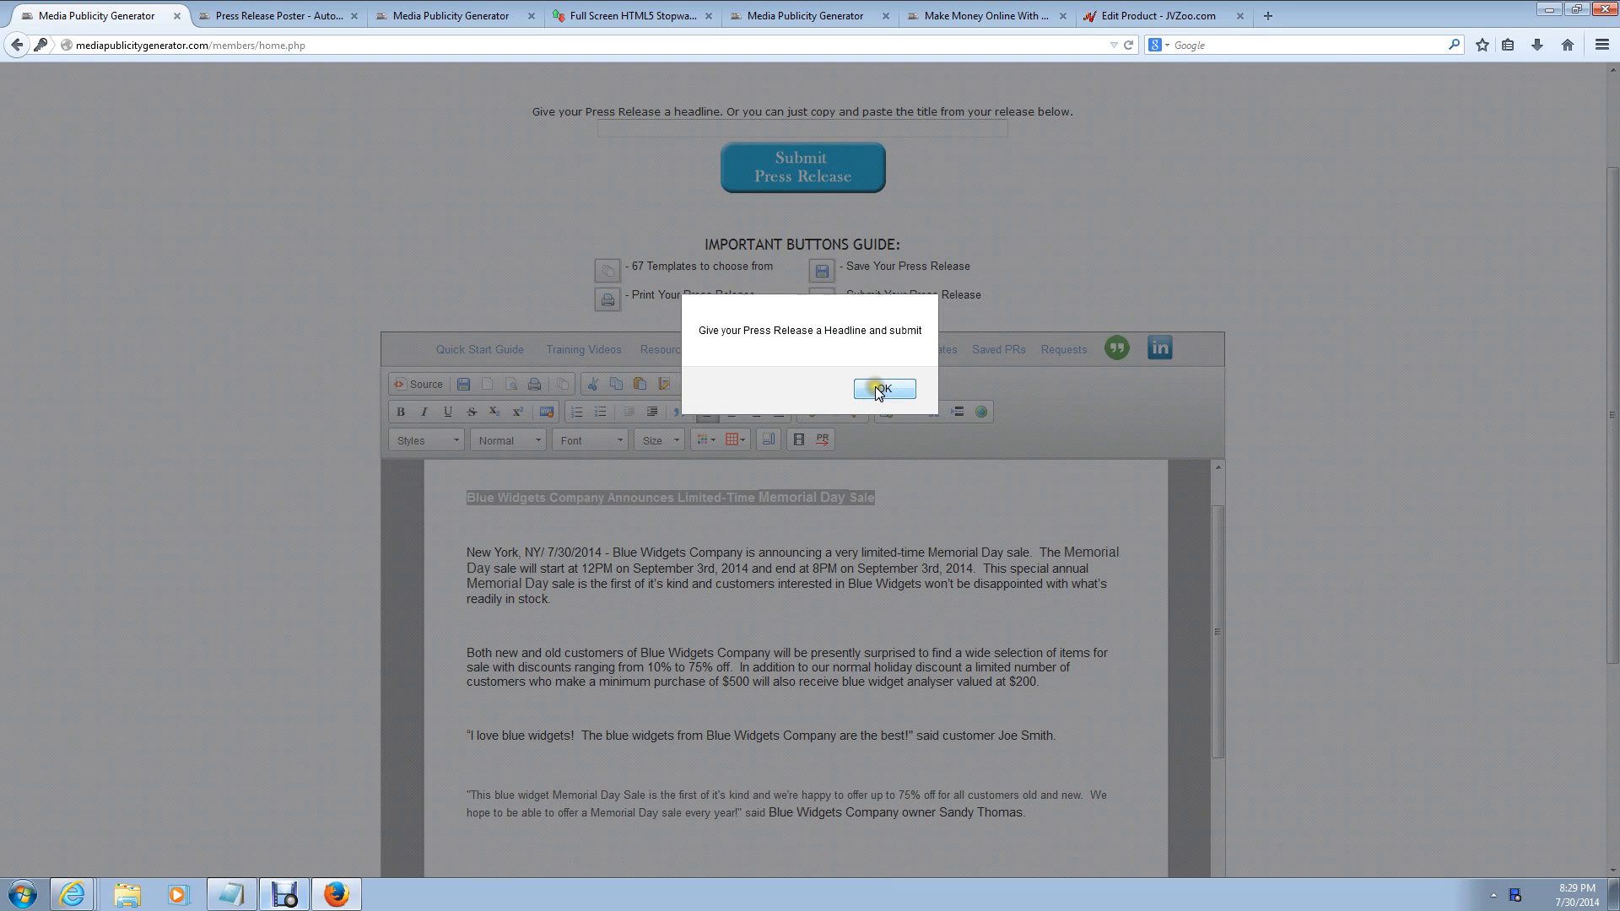
left_click(882, 389)
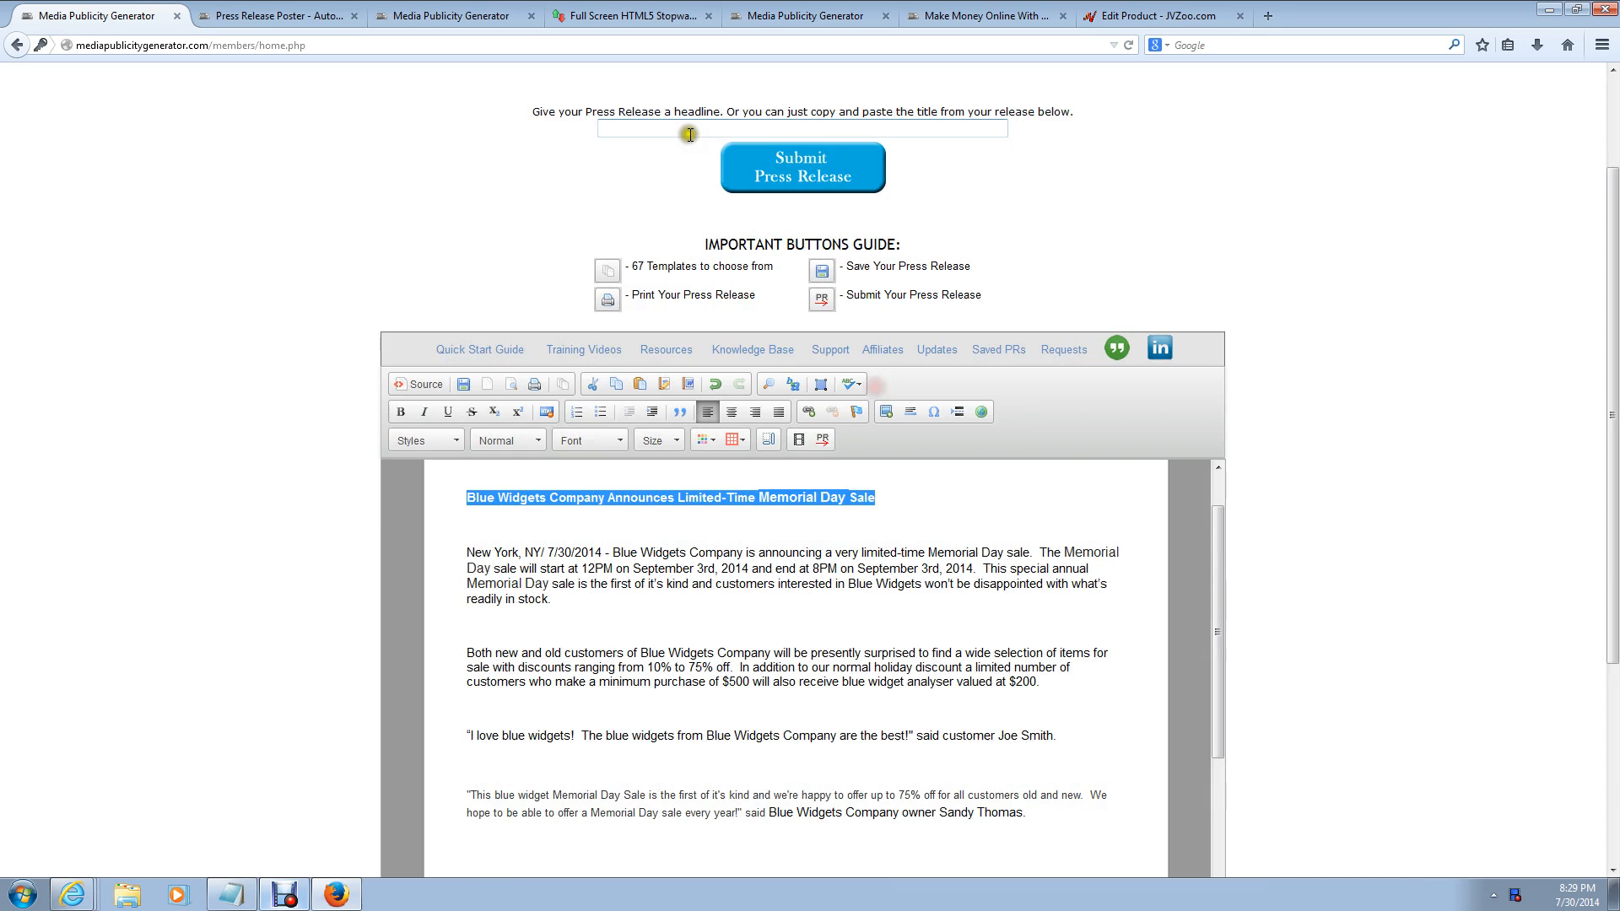
left_click(689, 131)
key("ctrl+v")
left_click(700, 184)
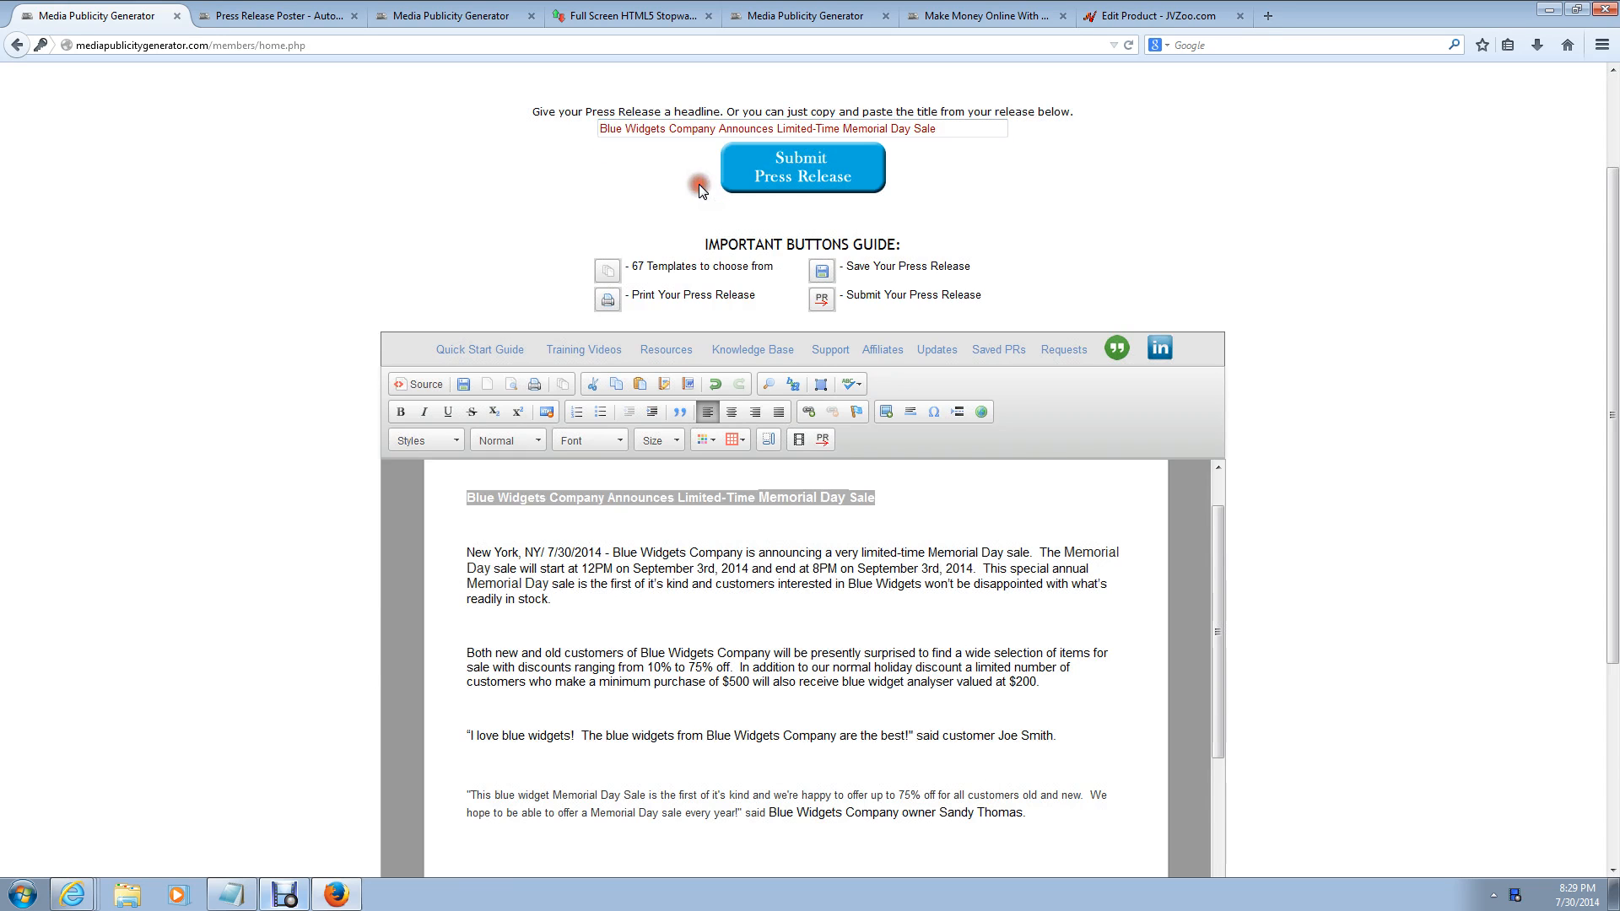
left_click(803, 177)
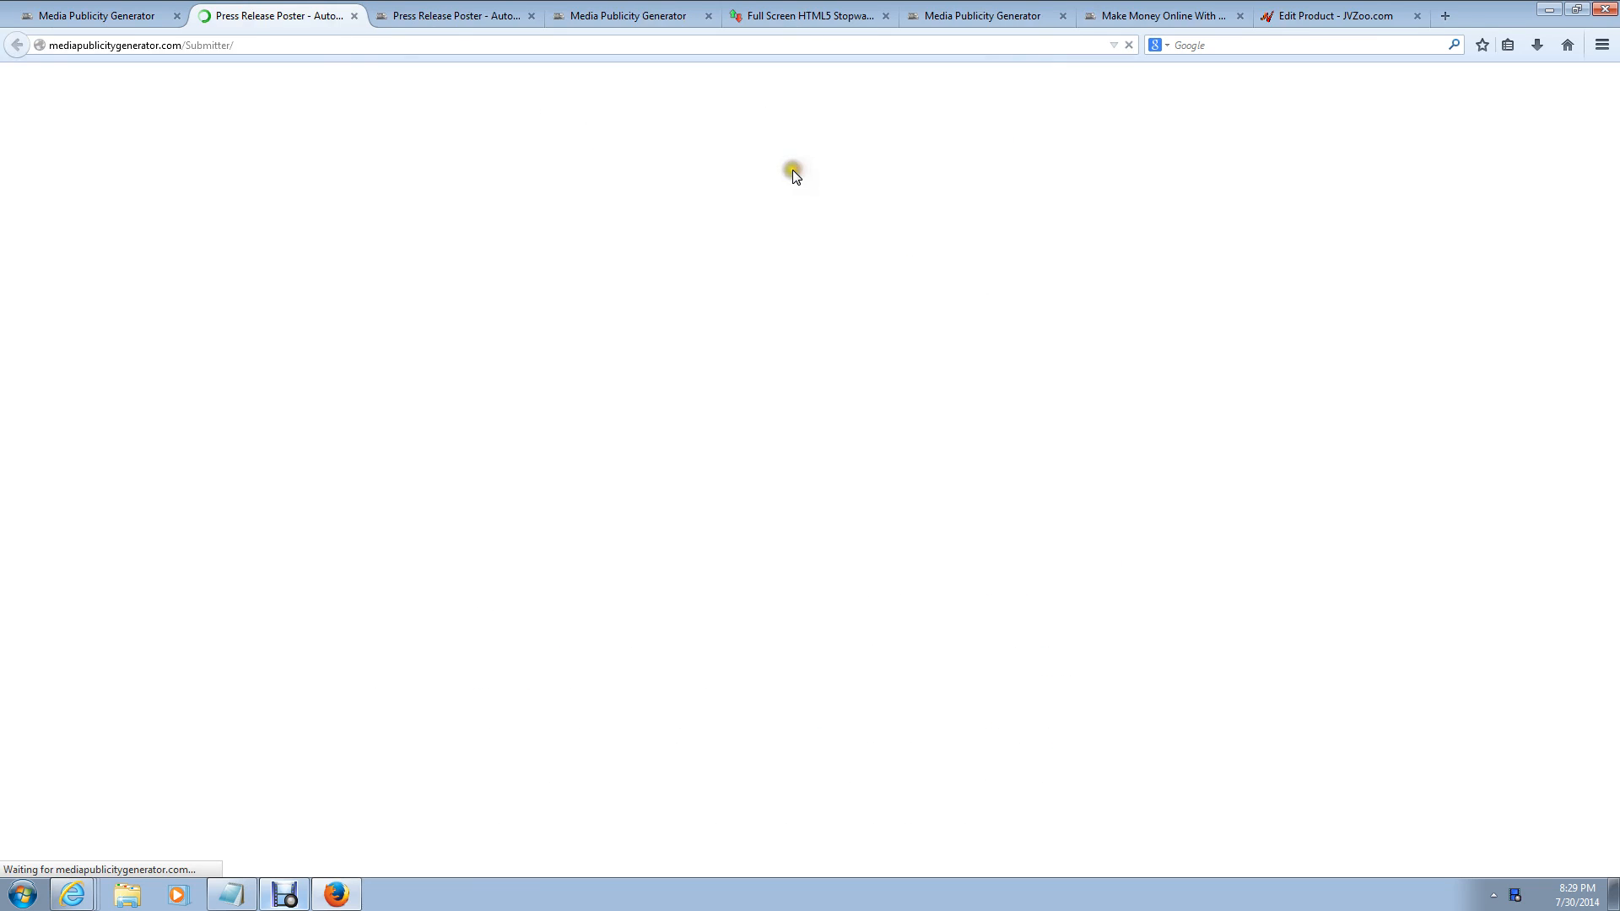
Step: Clear all press sites, then select NEWS Submission and PR Internet Marketing Wire
left_click(414, 265)
left_click(414, 264)
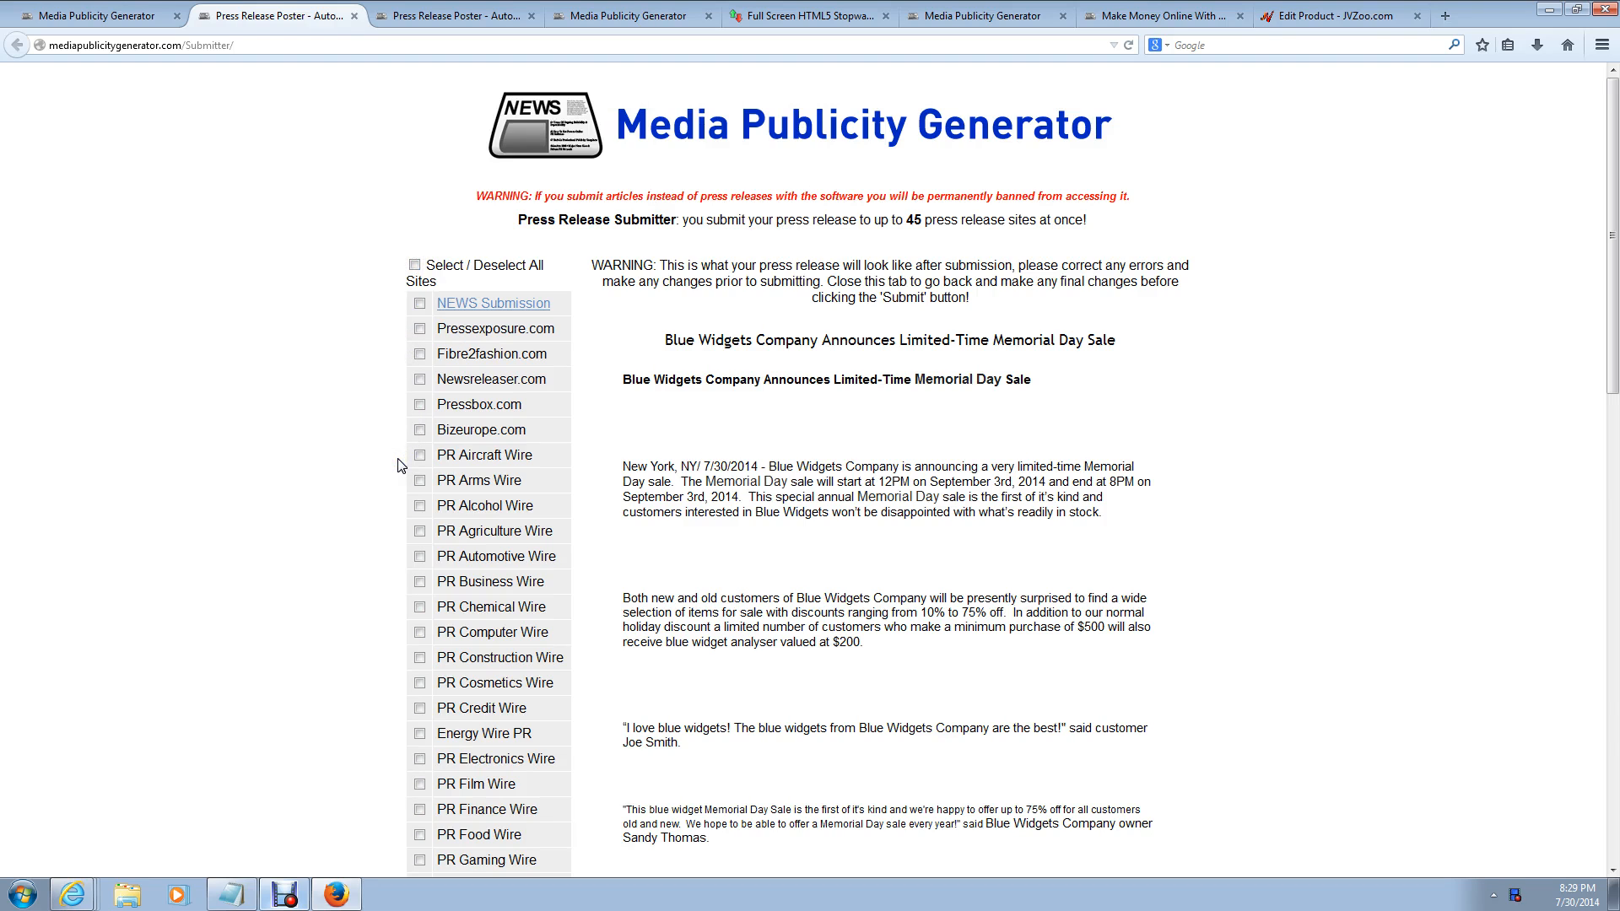
scroll(401, 465, "down", 6)
scroll(401, 466, "up", 5)
scroll(400, 466, "up", 1)
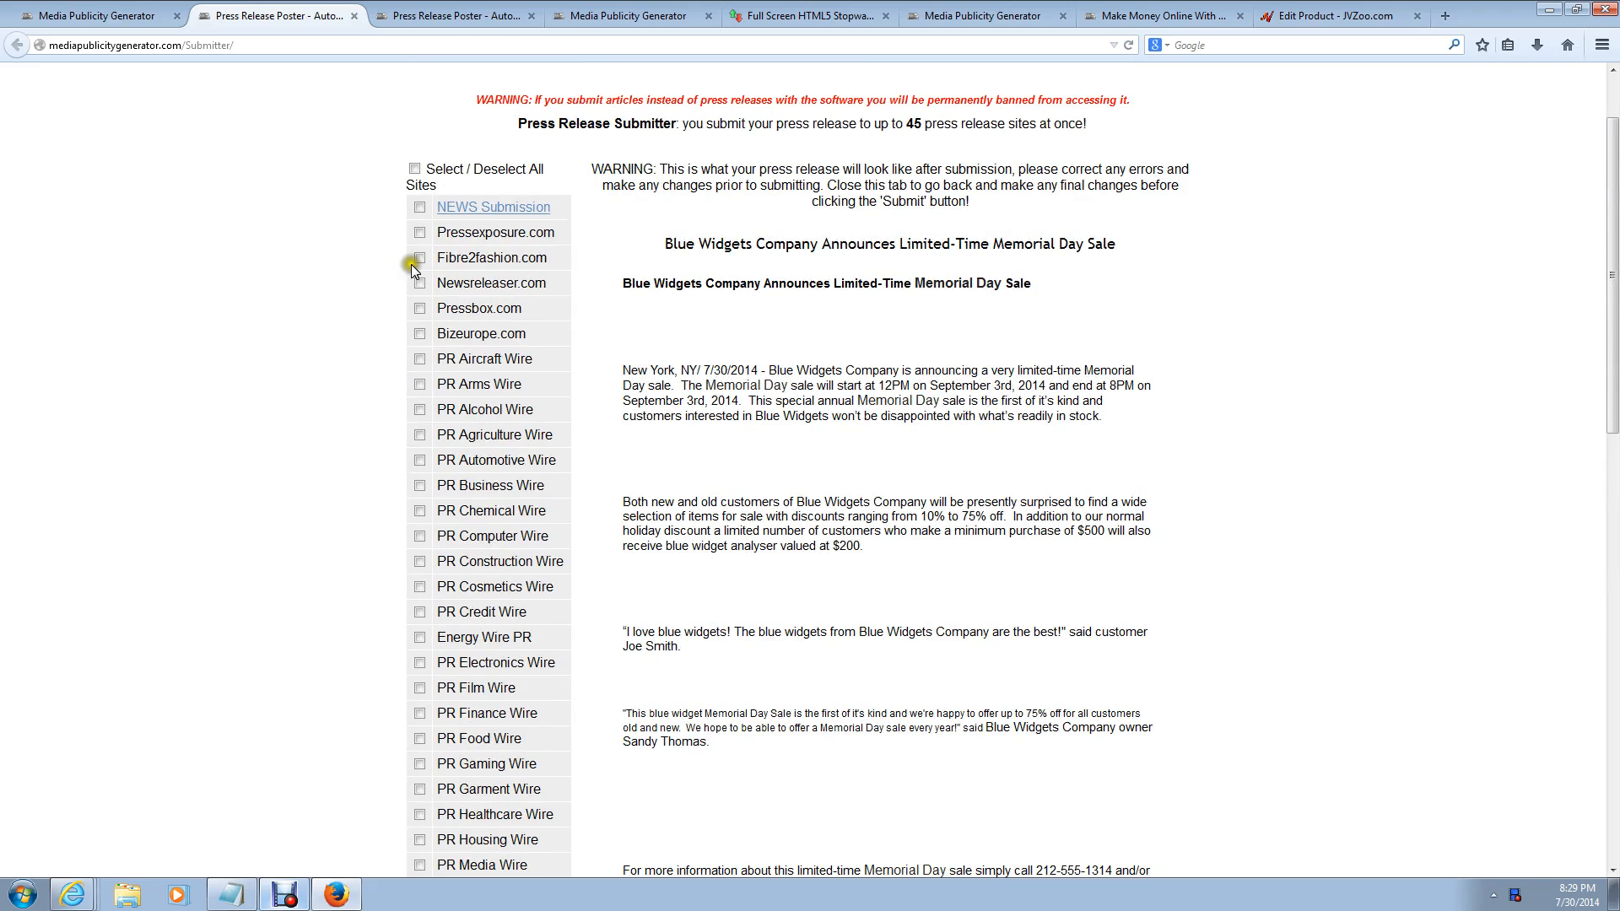
left_click(422, 209)
scroll(403, 434, "down", 5)
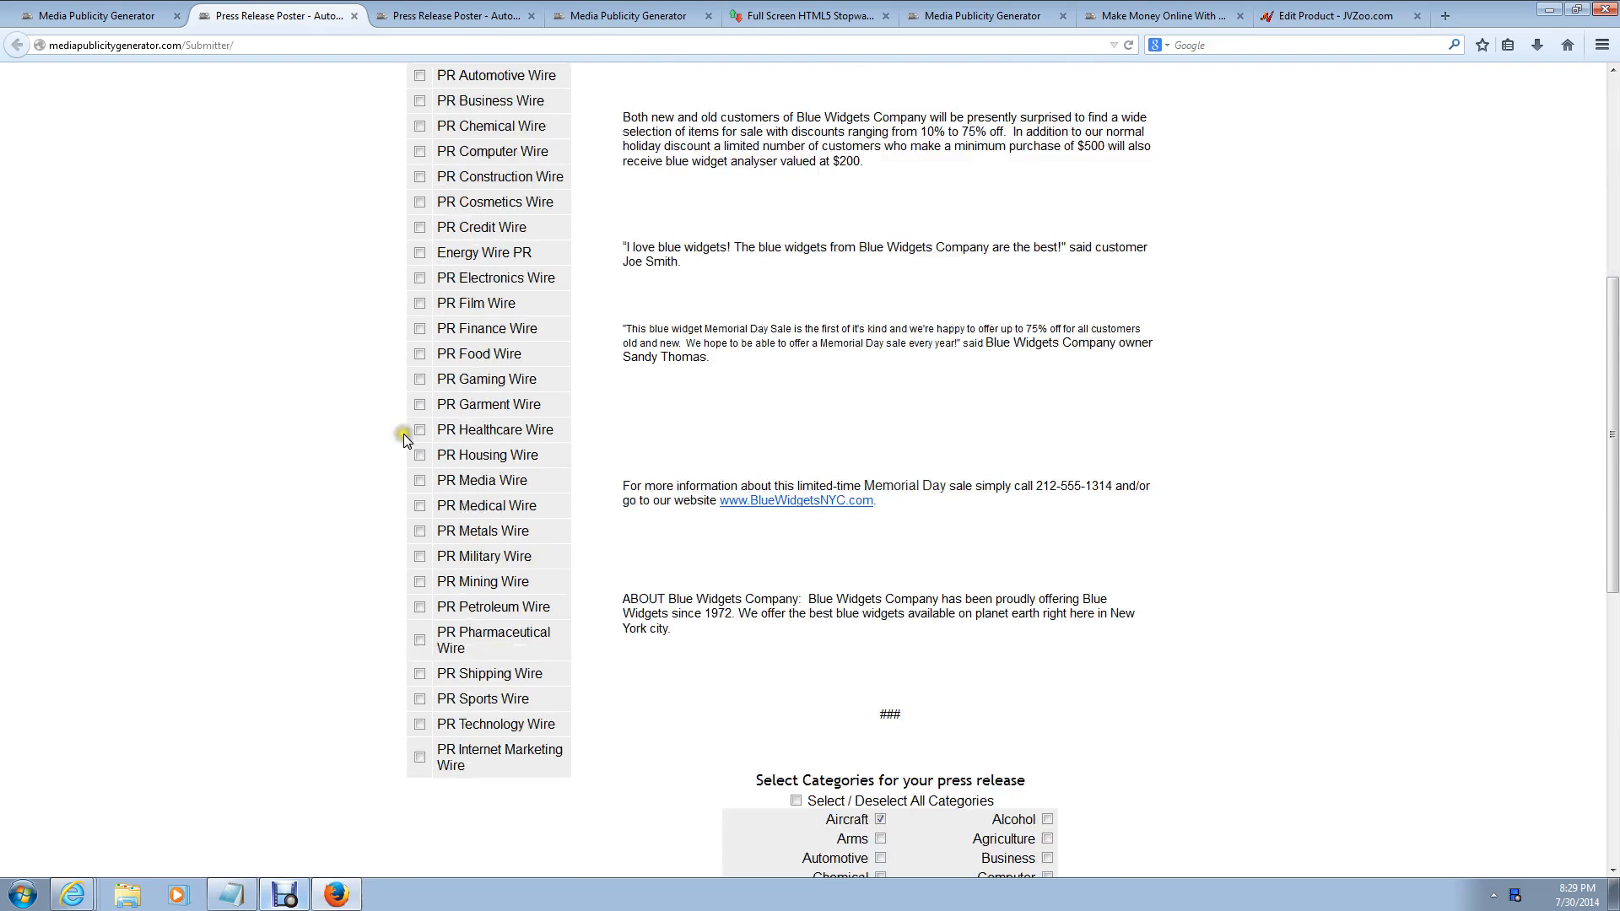
left_click(420, 757)
scroll(1084, 460, "up", 6)
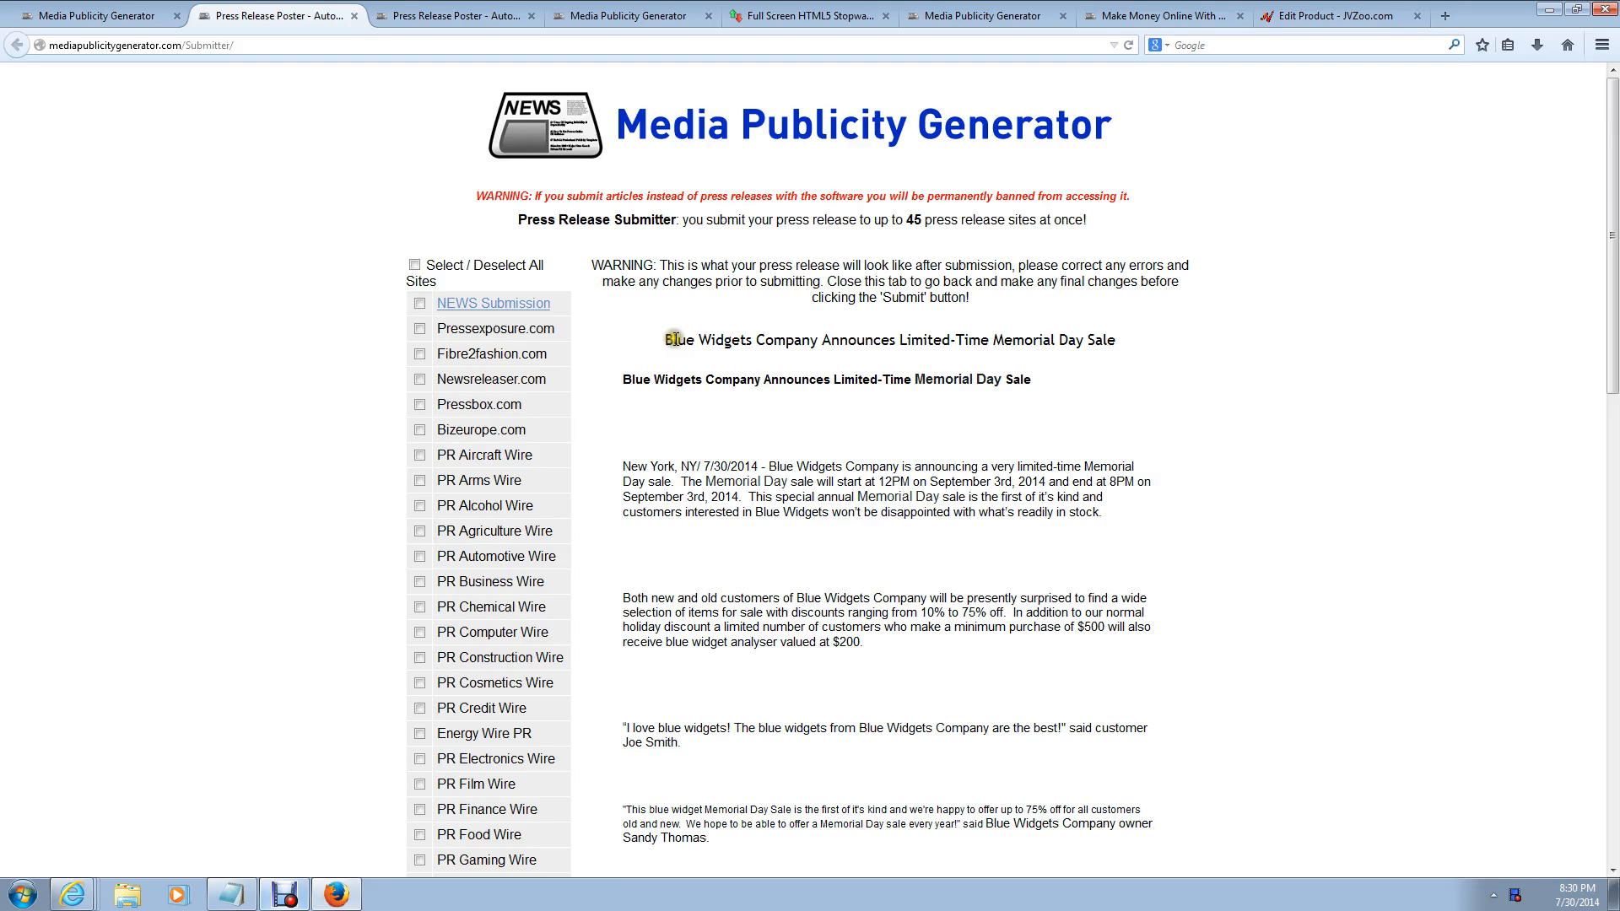
Step: Tick the Technology category and make sure NEWS Submission stays selected
left_click_drag(622, 381, 1199, 582)
scroll(1182, 540, "down", 5)
left_click(1190, 536)
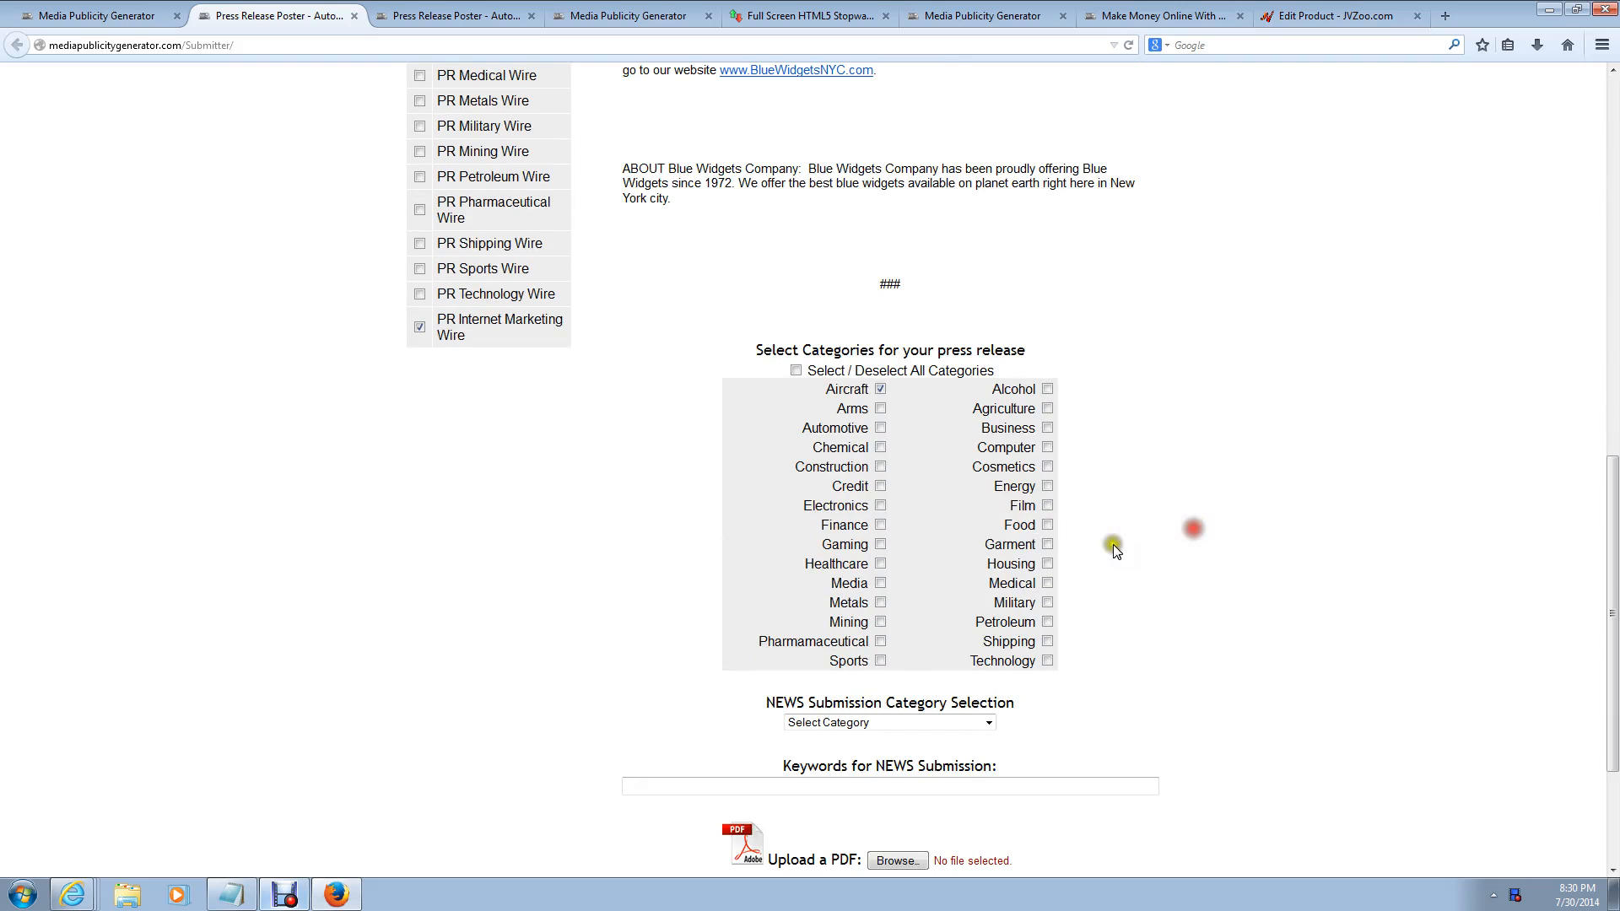
left_click(1047, 660)
scroll(1194, 549, "down", 3)
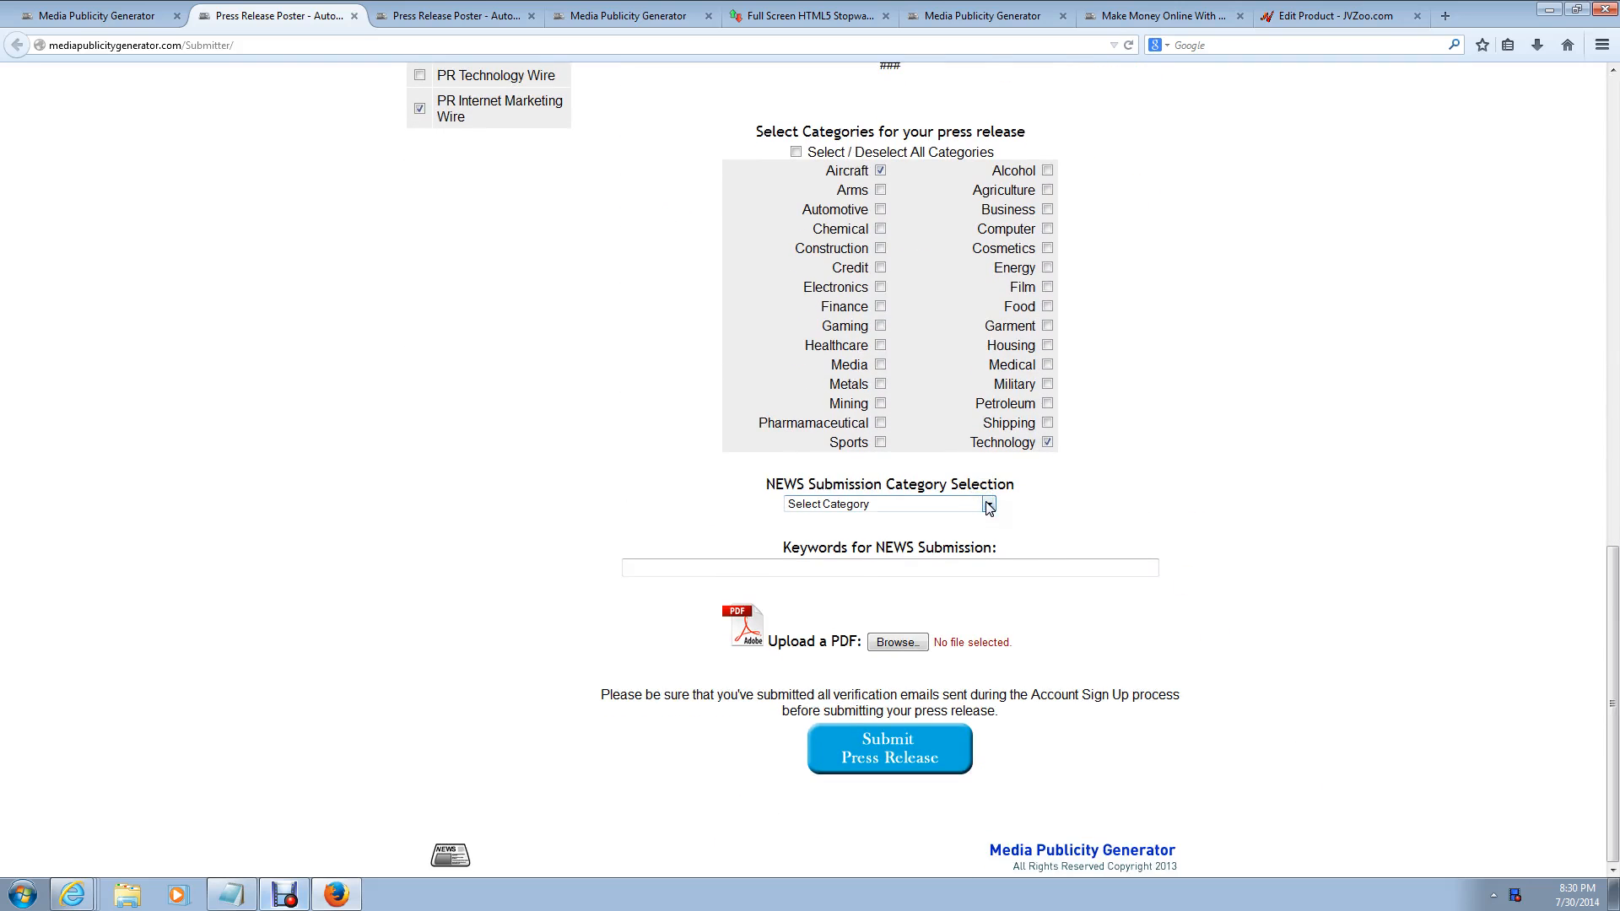
scroll(1304, 547, "up", 15)
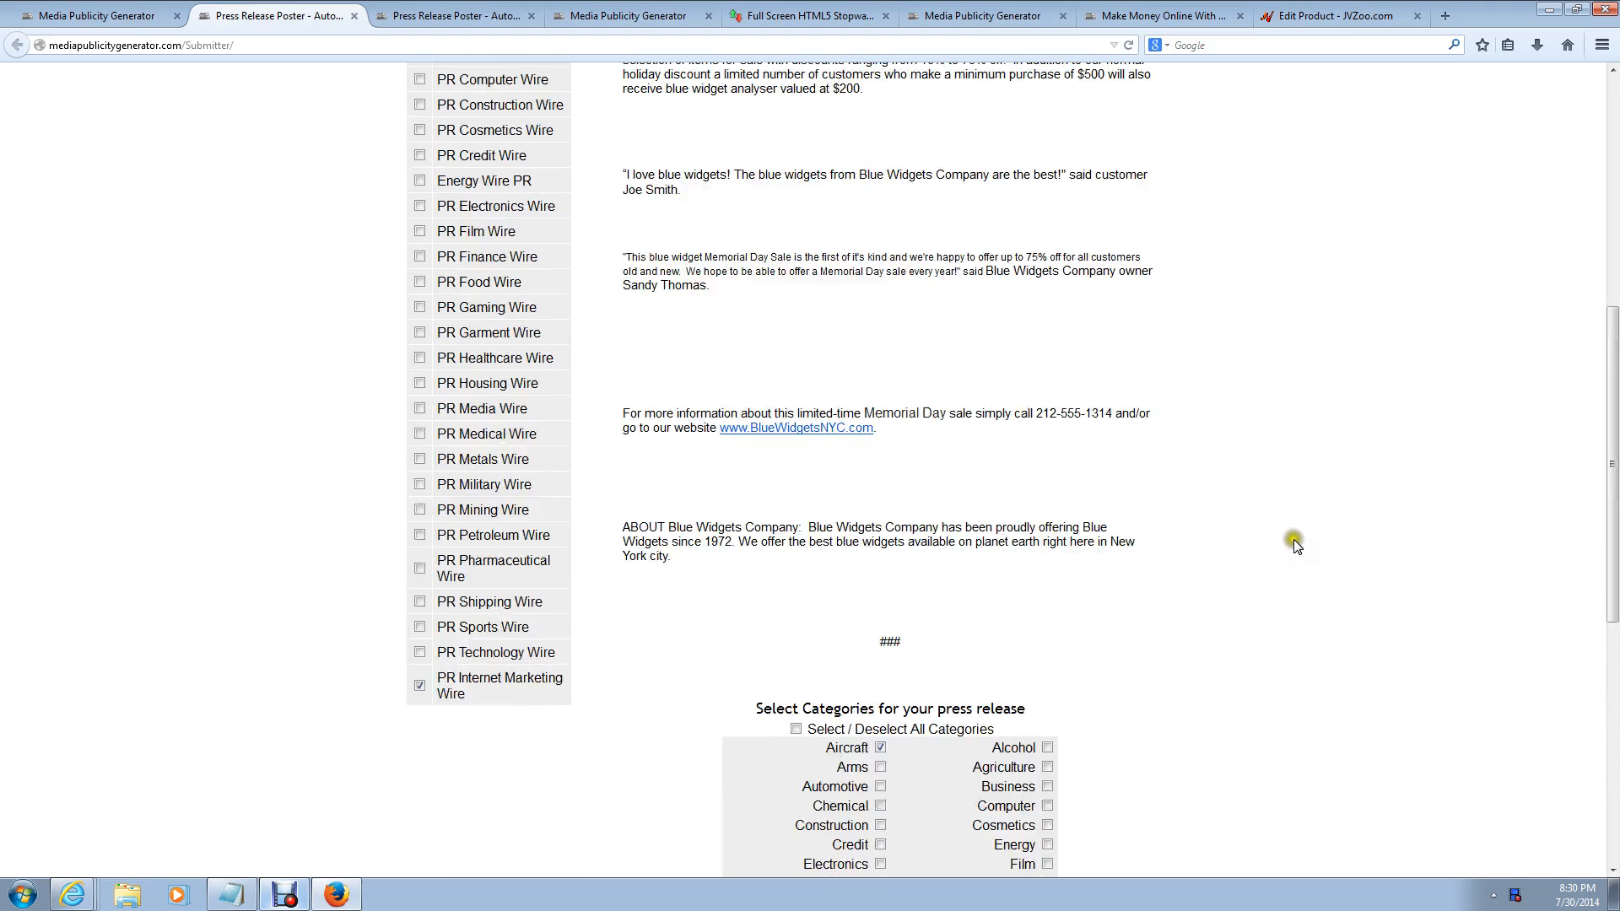
left_click(419, 231)
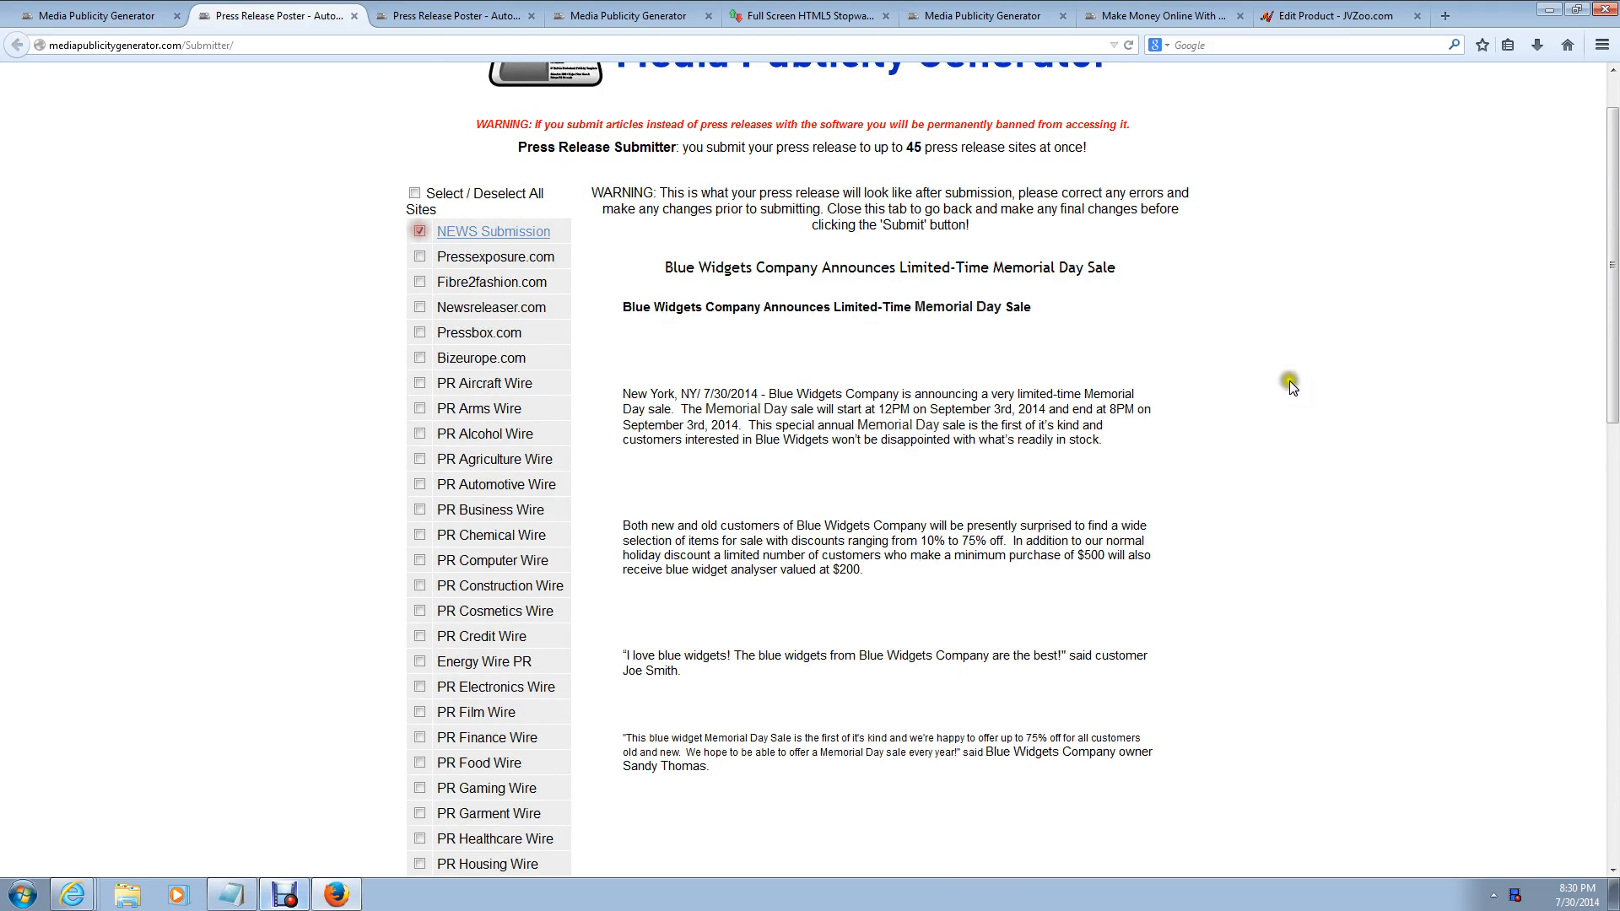
scroll(1314, 388, "down", 9)
scroll(1322, 418, "down", 3)
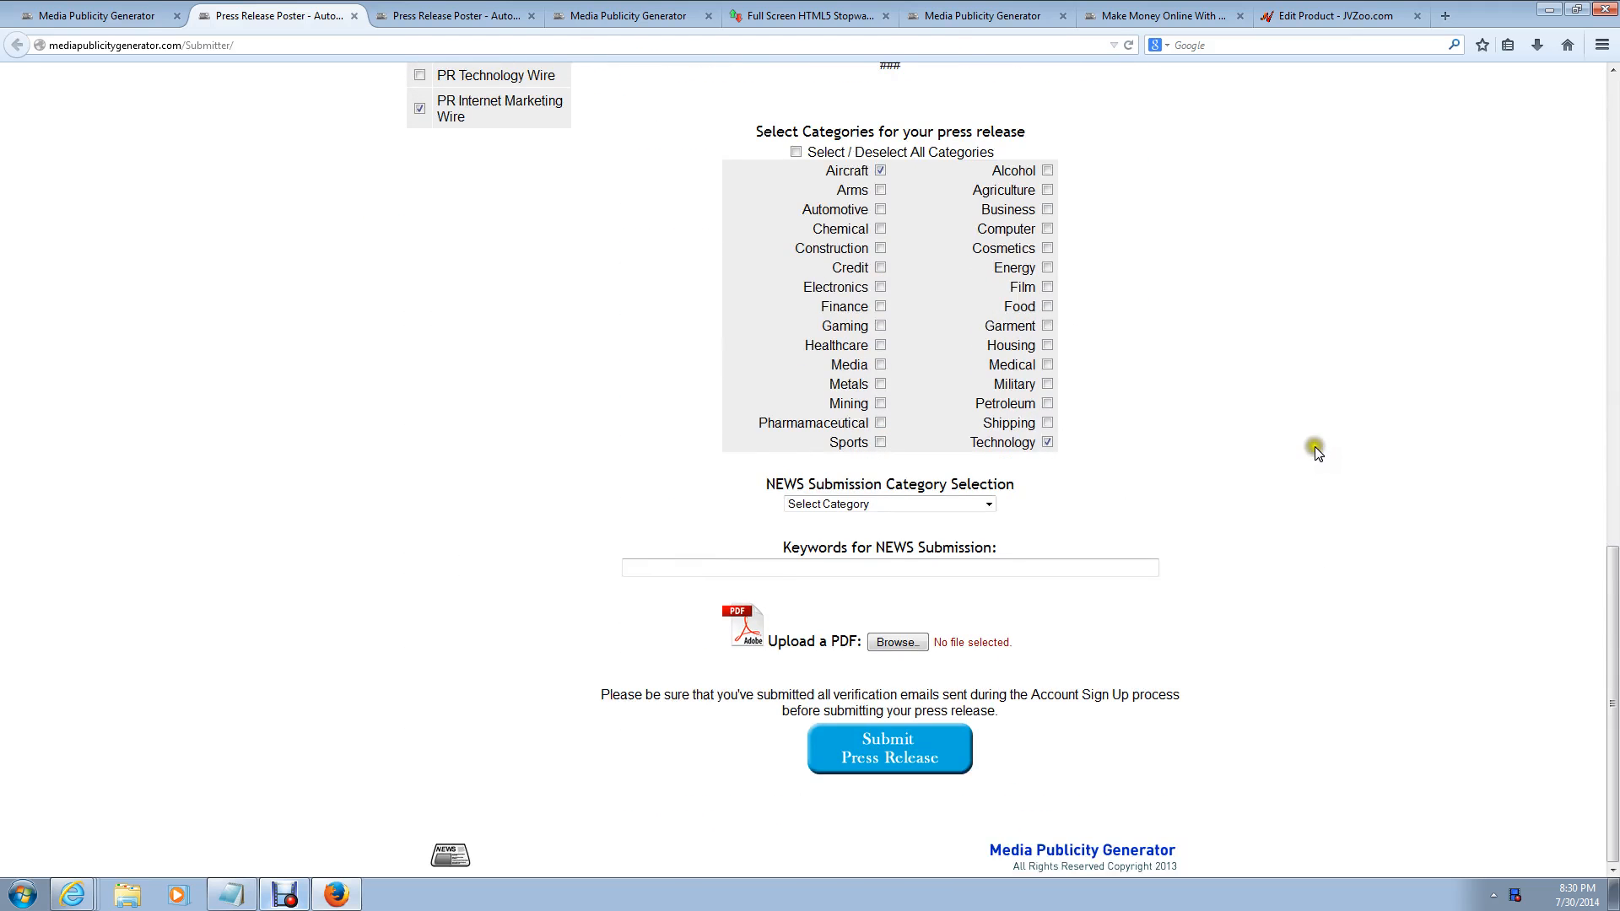
Step: Set the NEWS category to Technology Press Releases and keywords to 'blue widgets, NY'
left_click(899, 506)
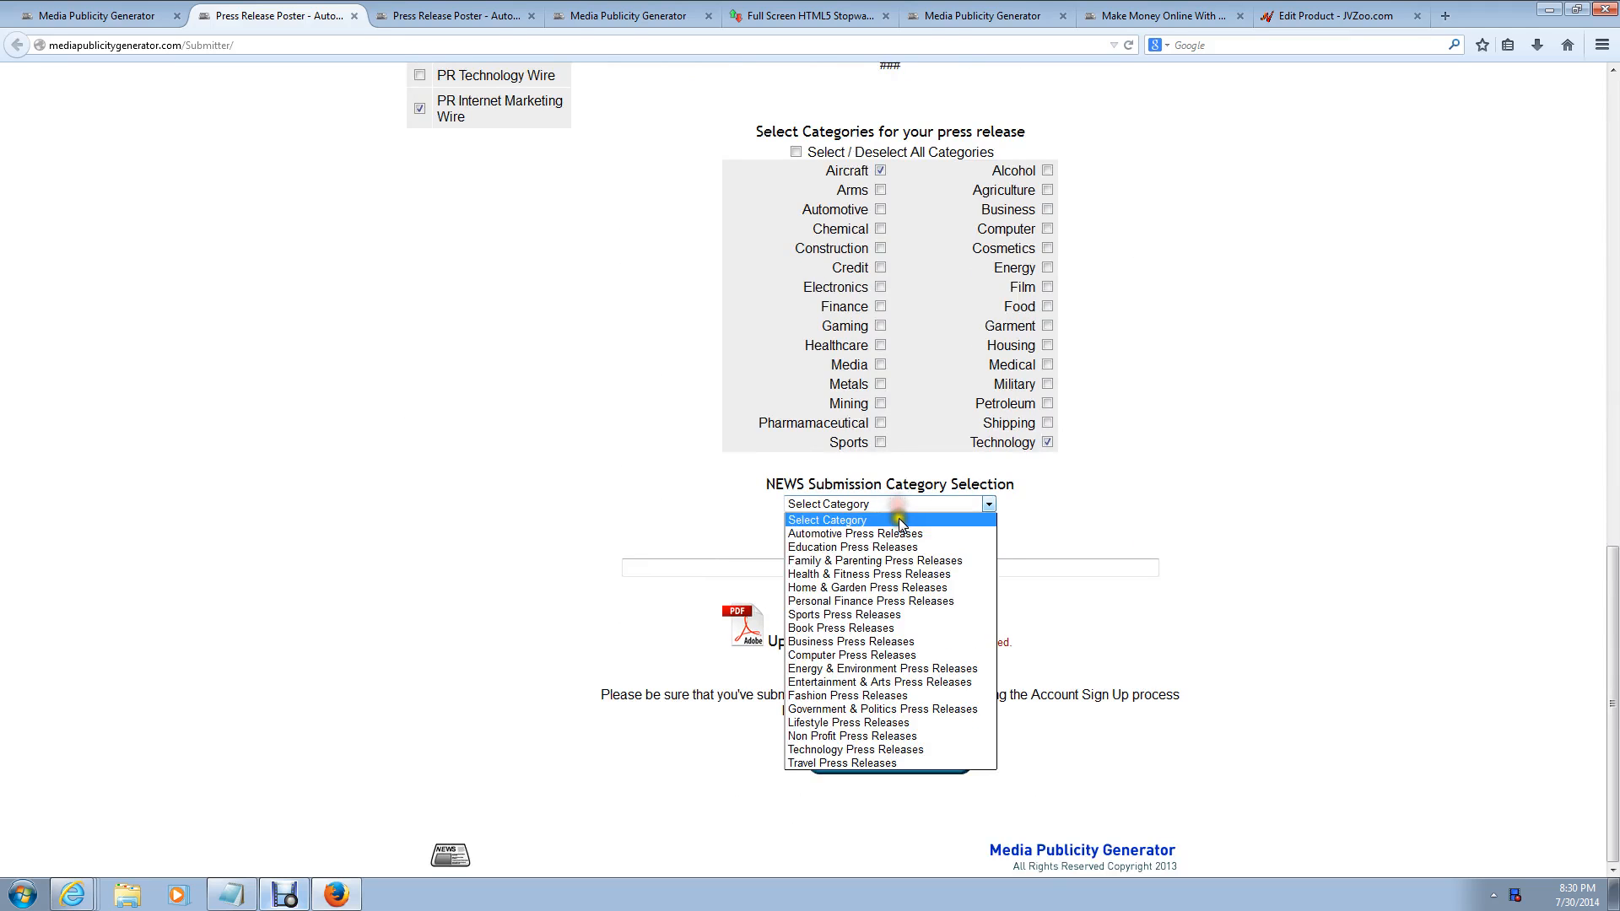
left_click(886, 750)
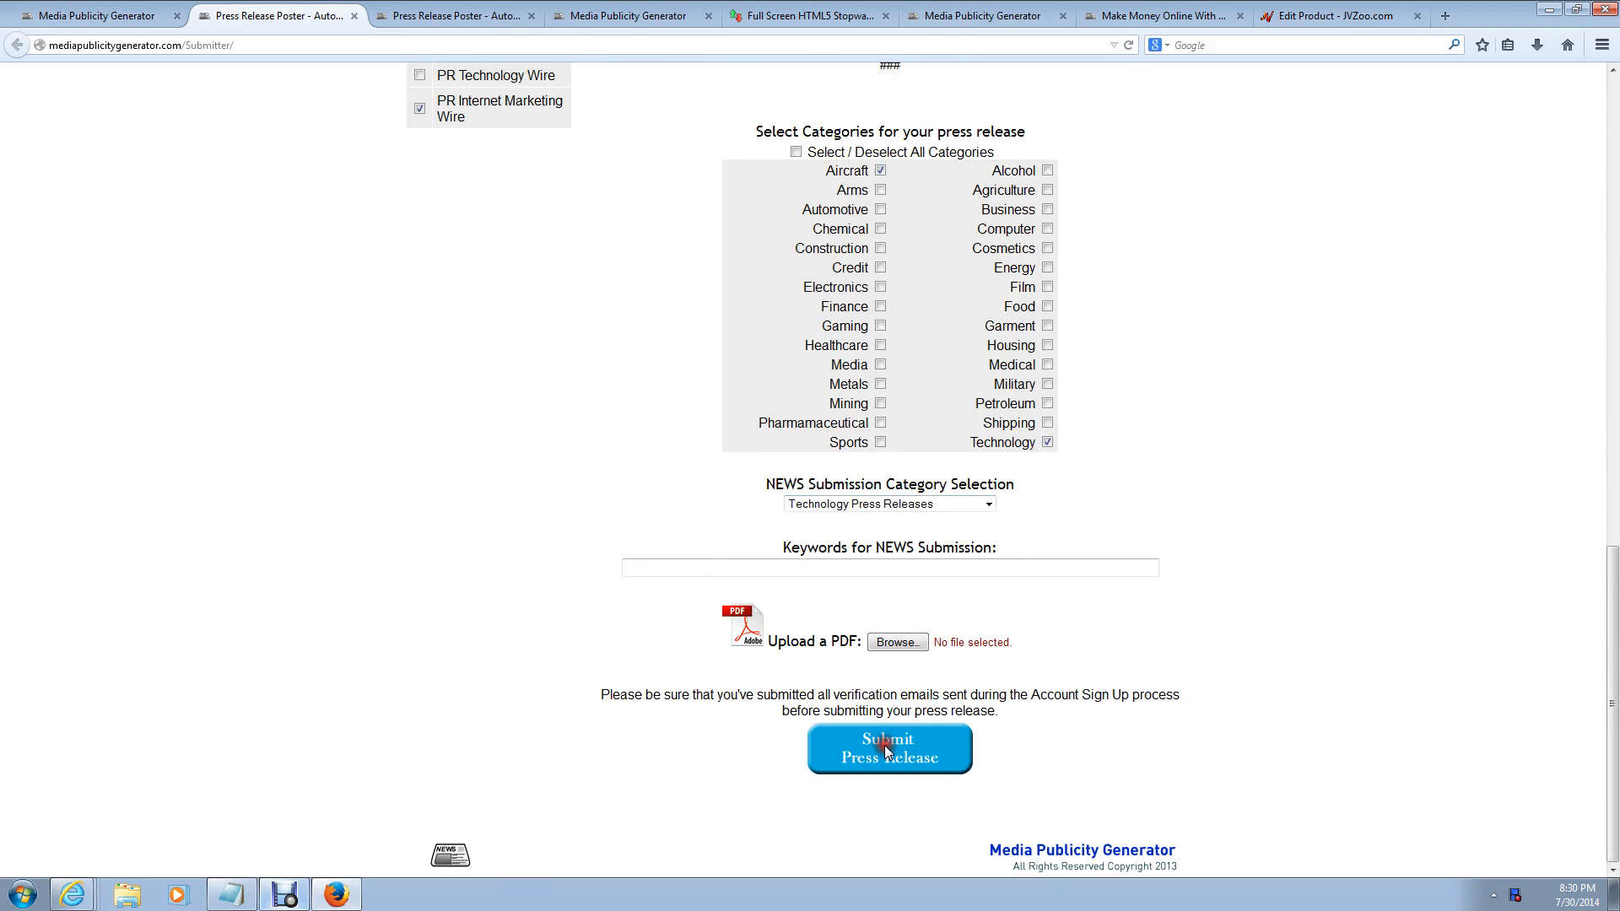
left_click(898, 568)
type("blue")
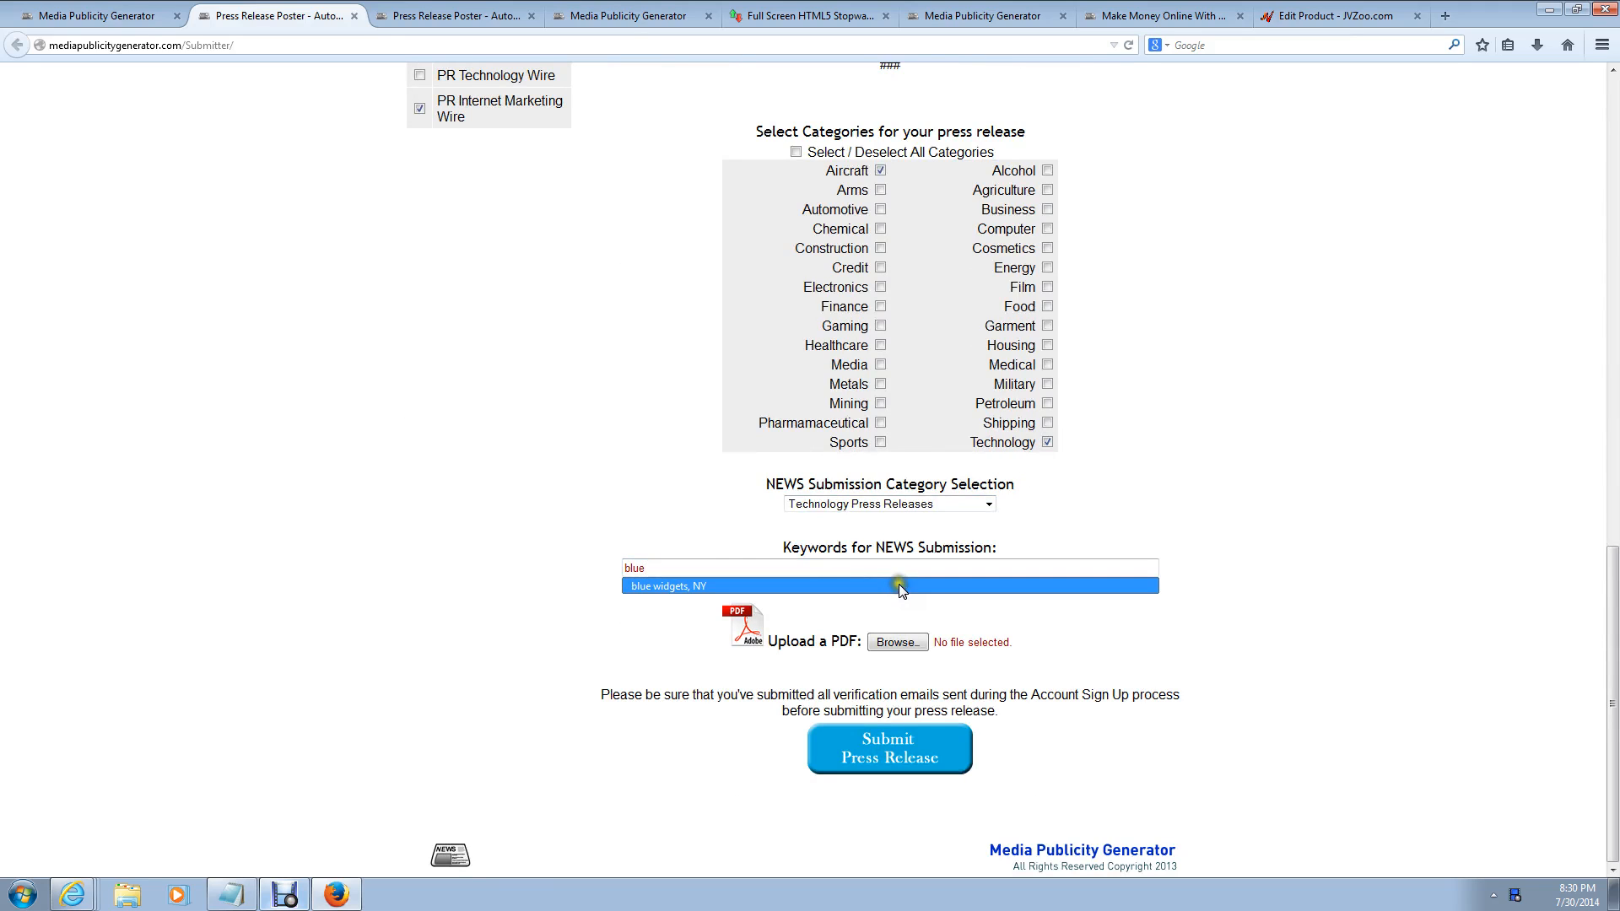
left_click(899, 586)
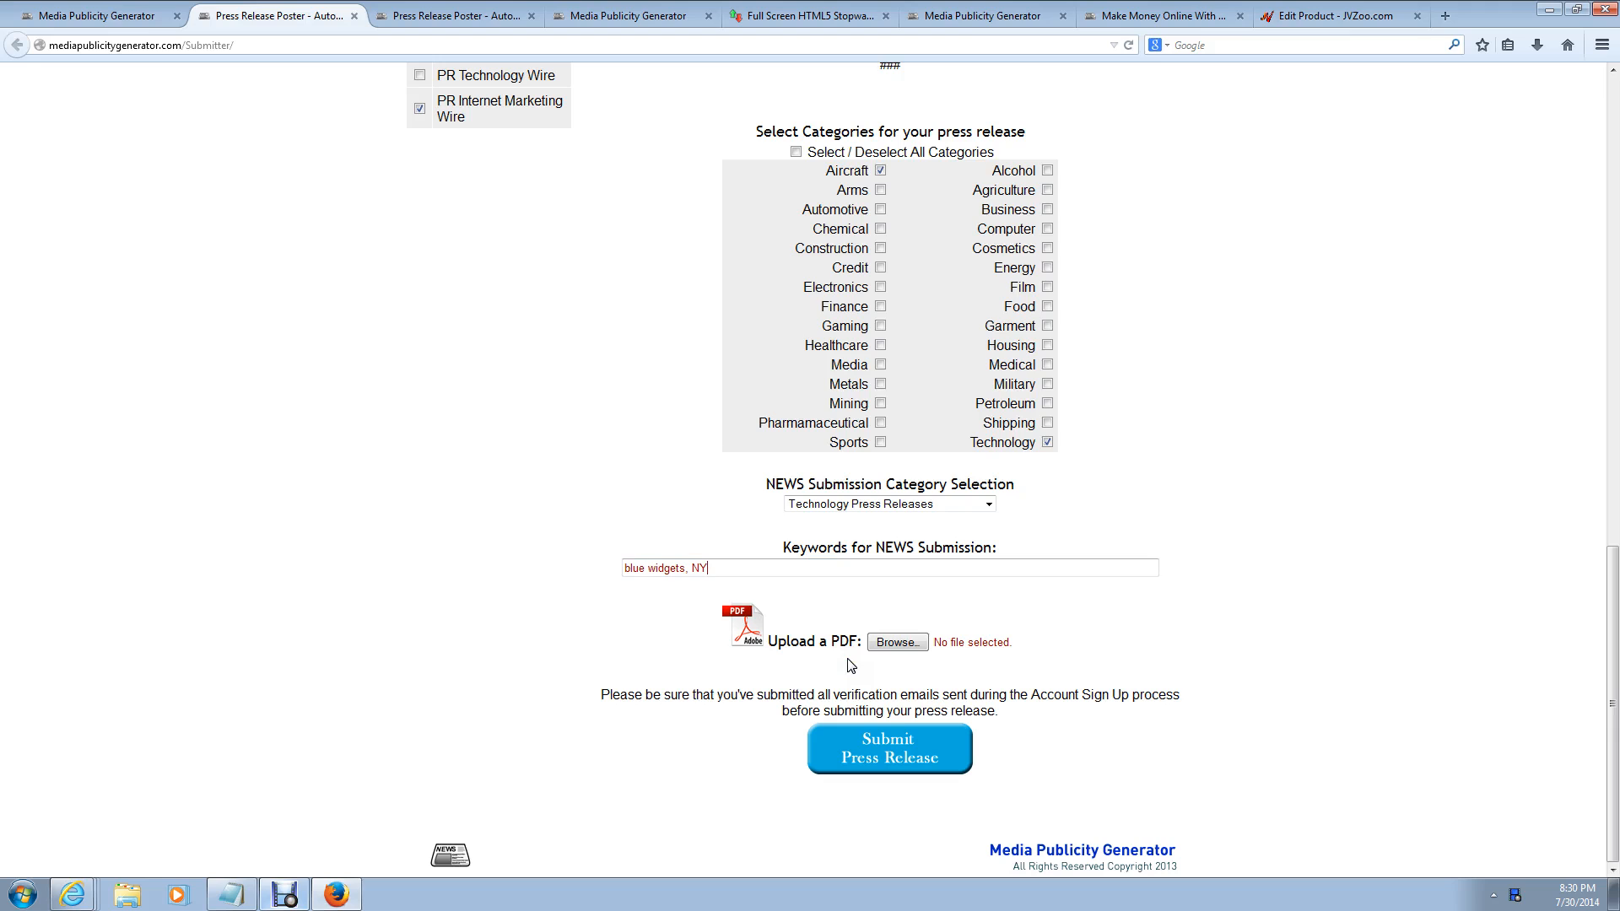
Step: Attempt to submit the press release, then scroll back up the form
left_click(886, 743)
left_click(886, 746)
scroll(590, 318, "up", 5)
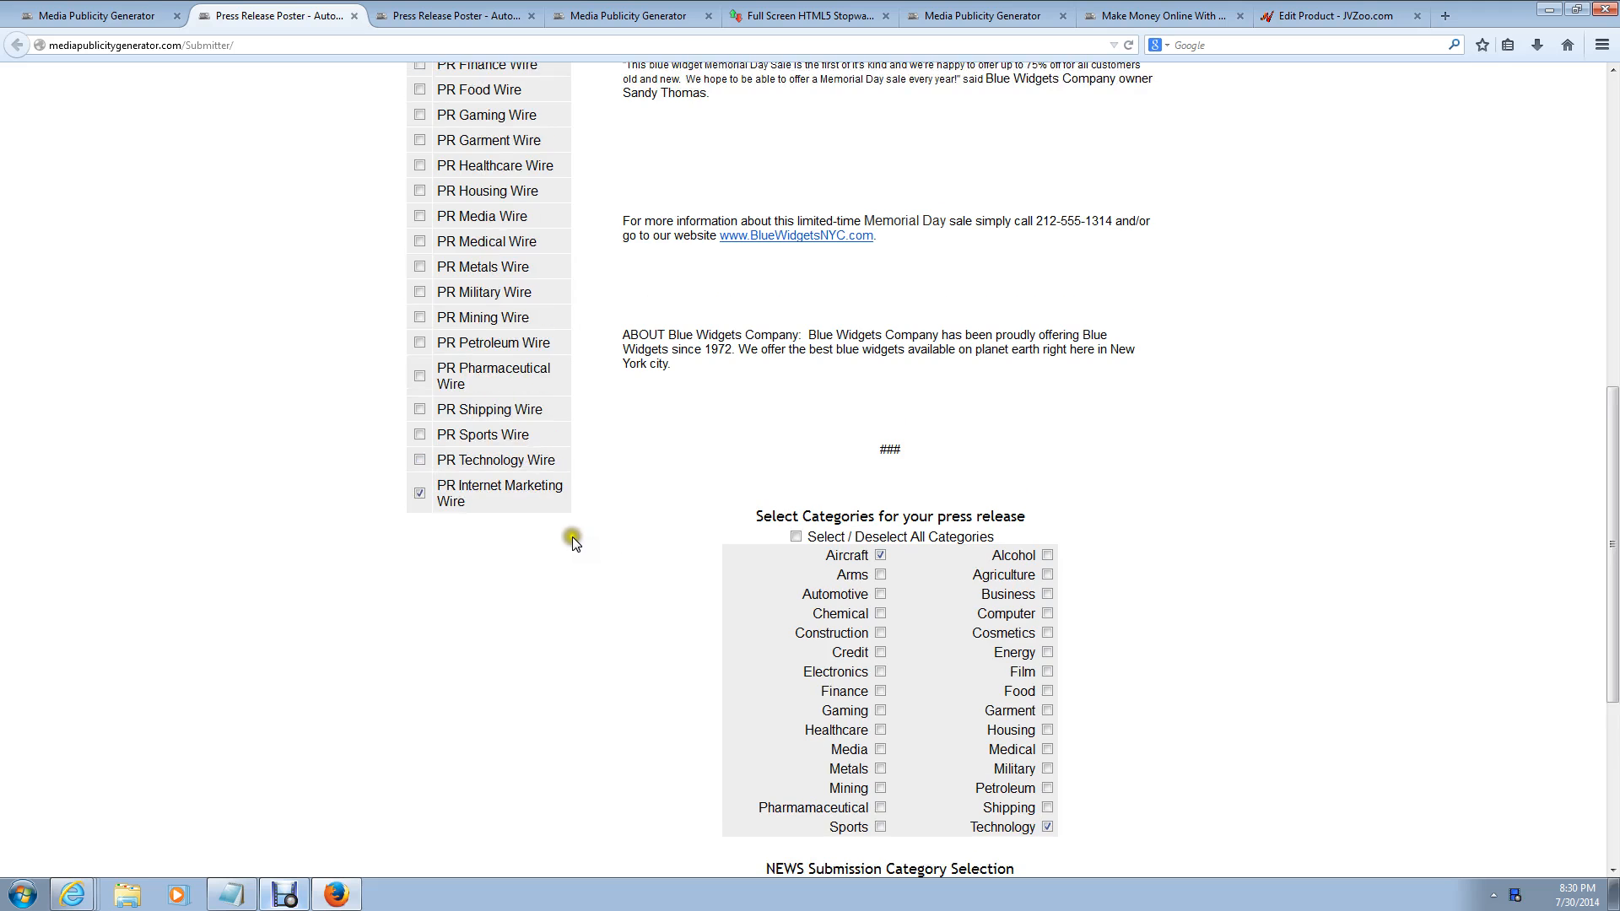
scroll(595, 489, "up", 9)
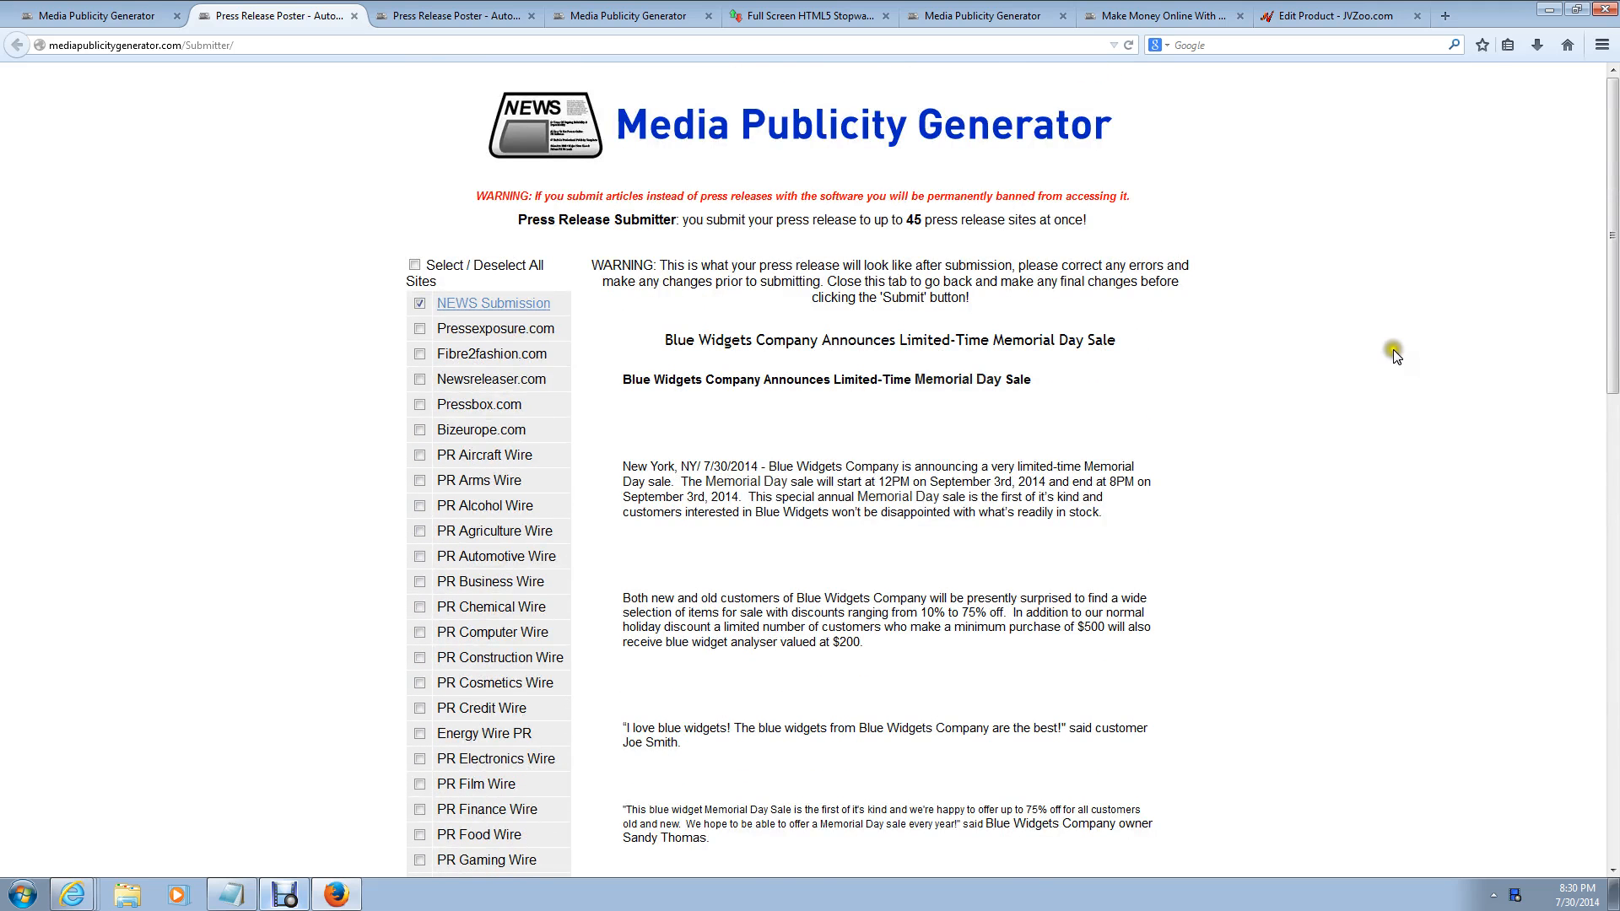
Step: Submit the press release to NEWS Submission and PR Internet Marketing Wire from the Press Release Poster form
scroll(1299, 450, "down", 3)
scroll(1298, 456, "down", 15)
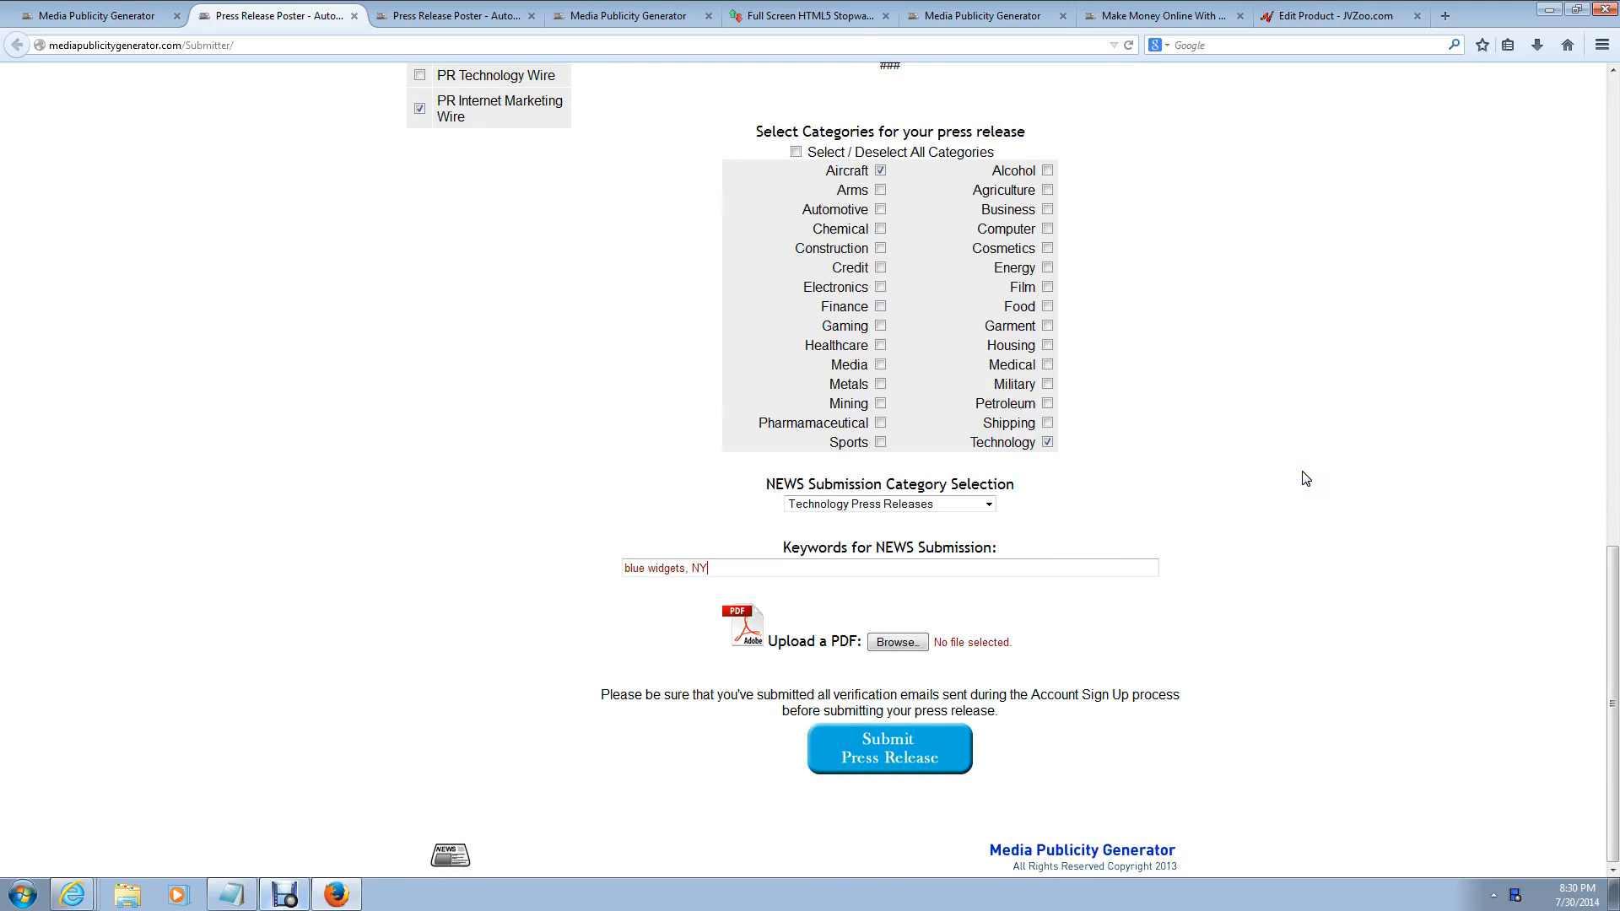
left_click(810, 15)
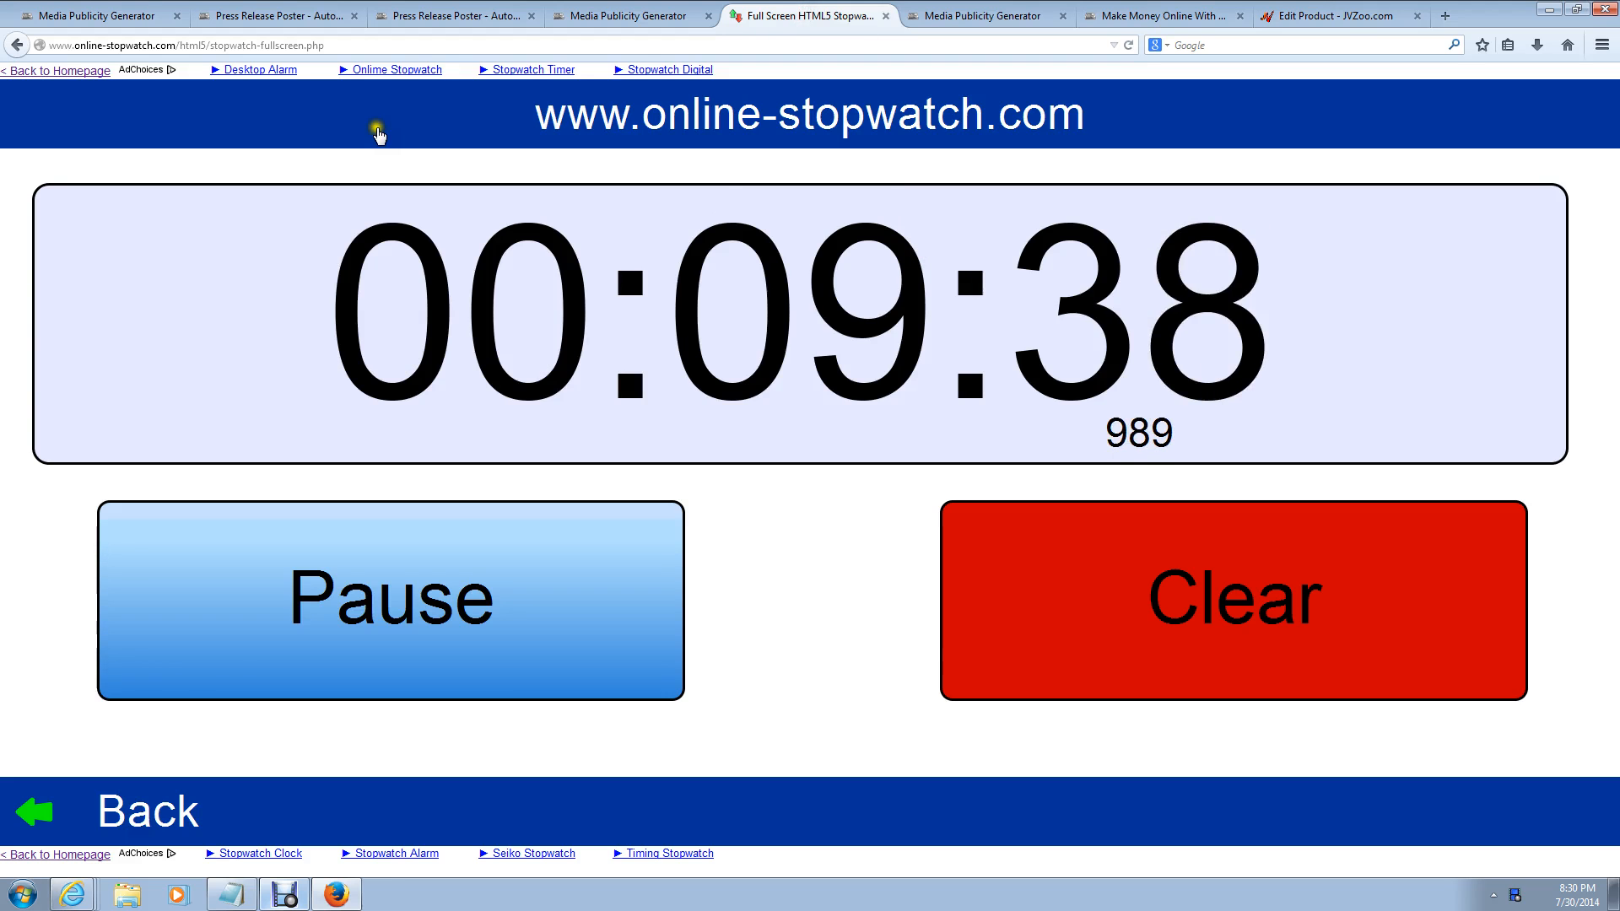
left_click(62, 24)
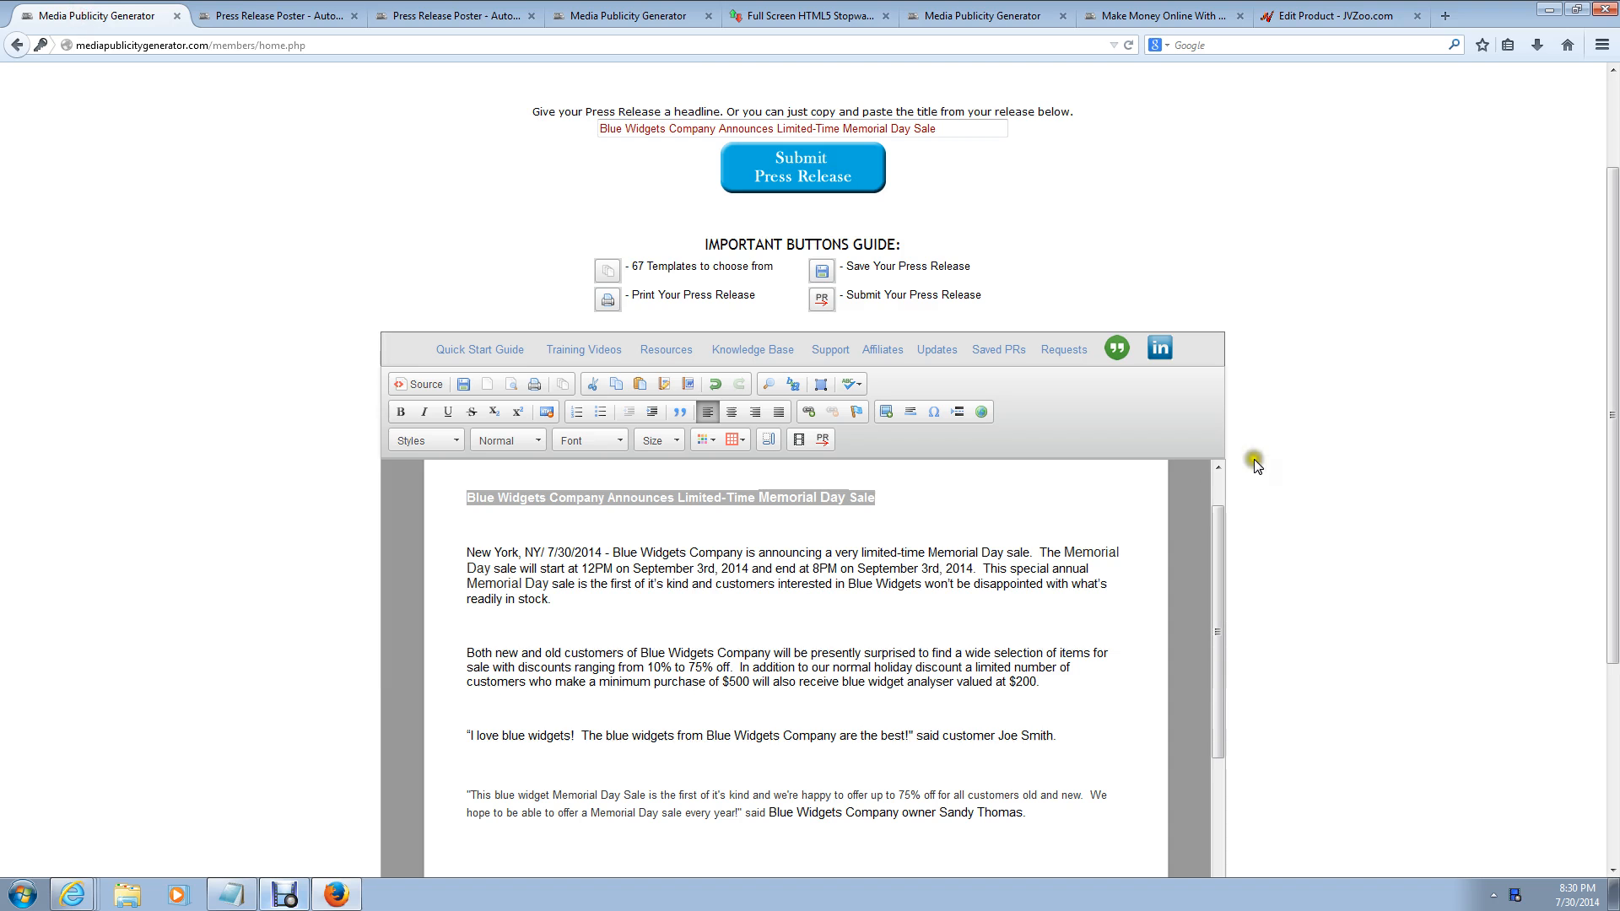
left_click(297, 16)
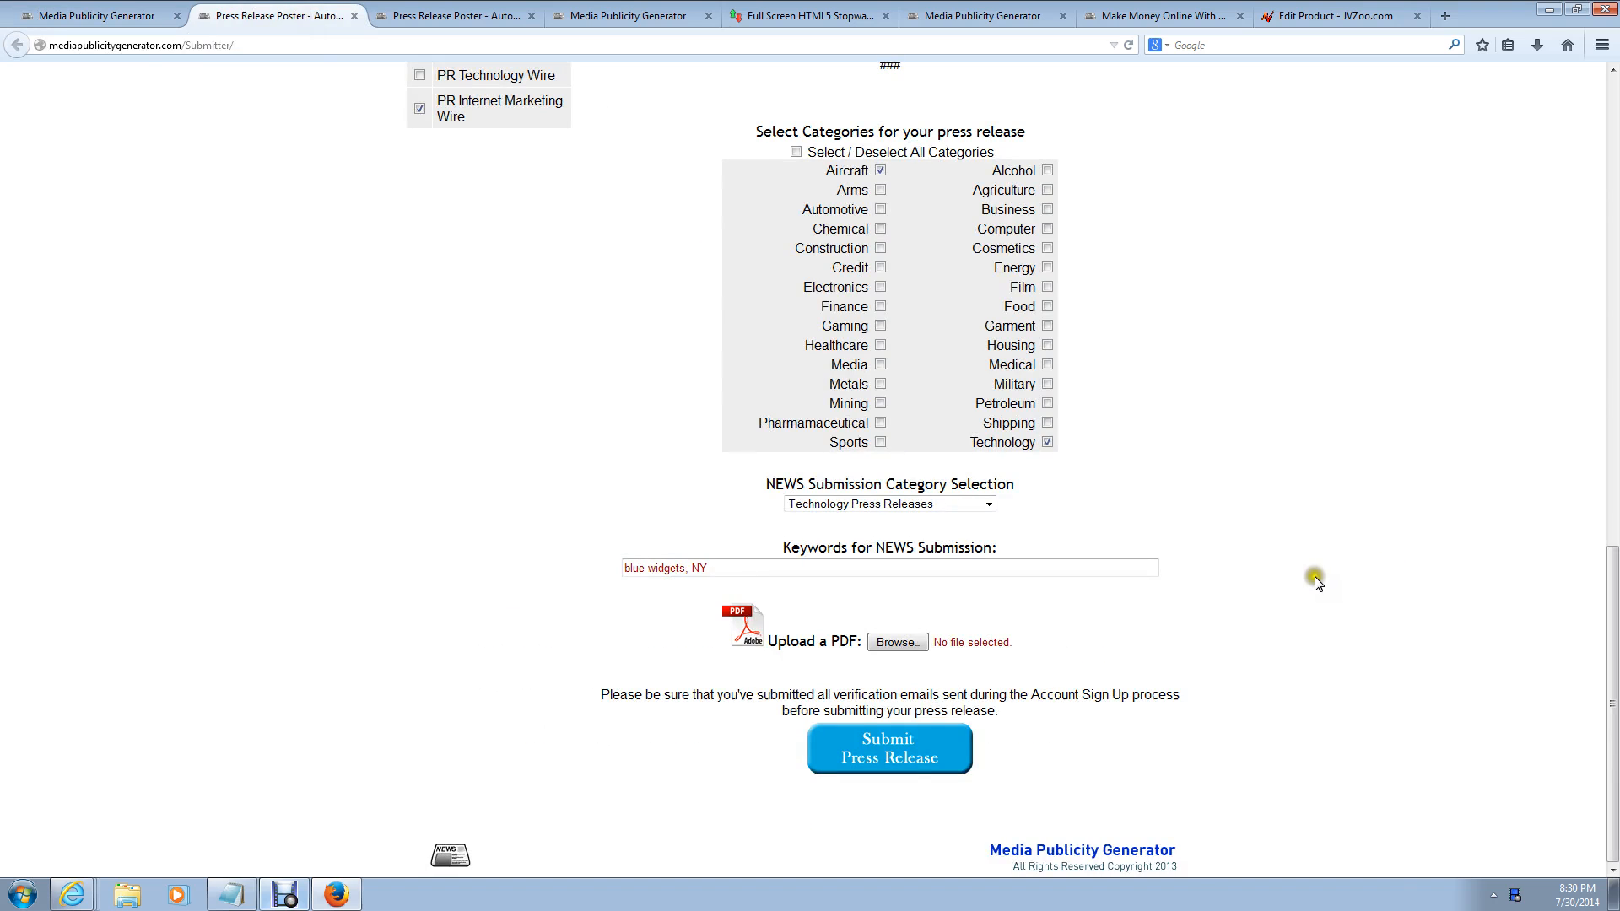
left_click(886, 747)
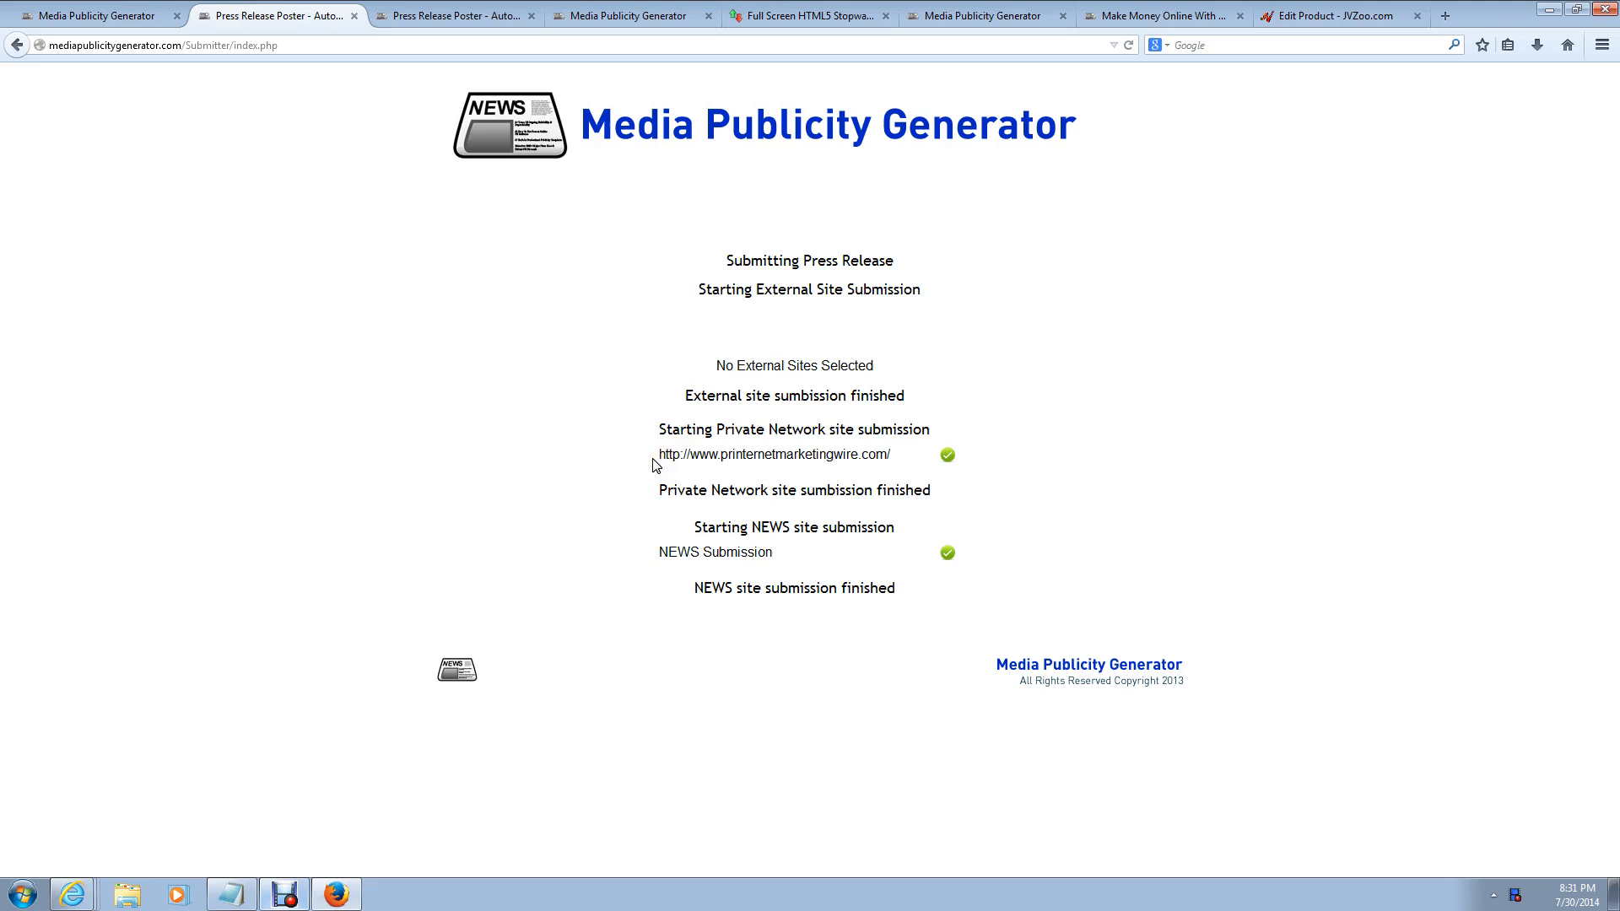
Step: Review the results: no external sites, private network posted, NEWS Submission succeeded; then go to Gmail
left_click_drag(715, 366, 964, 369)
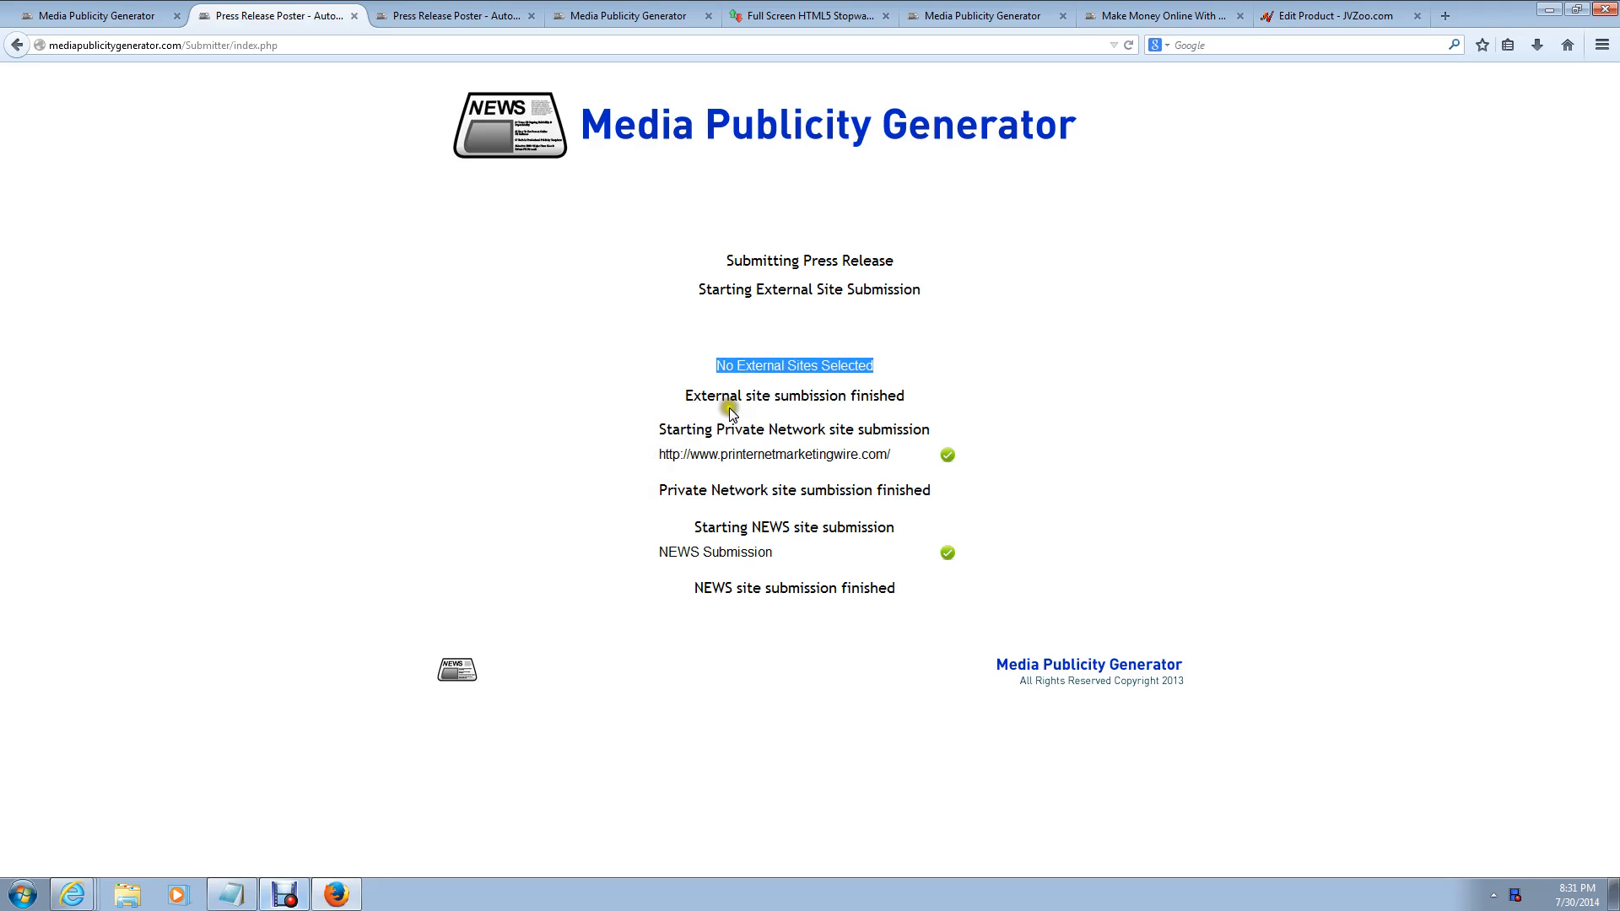
left_click_drag(658, 456, 905, 457)
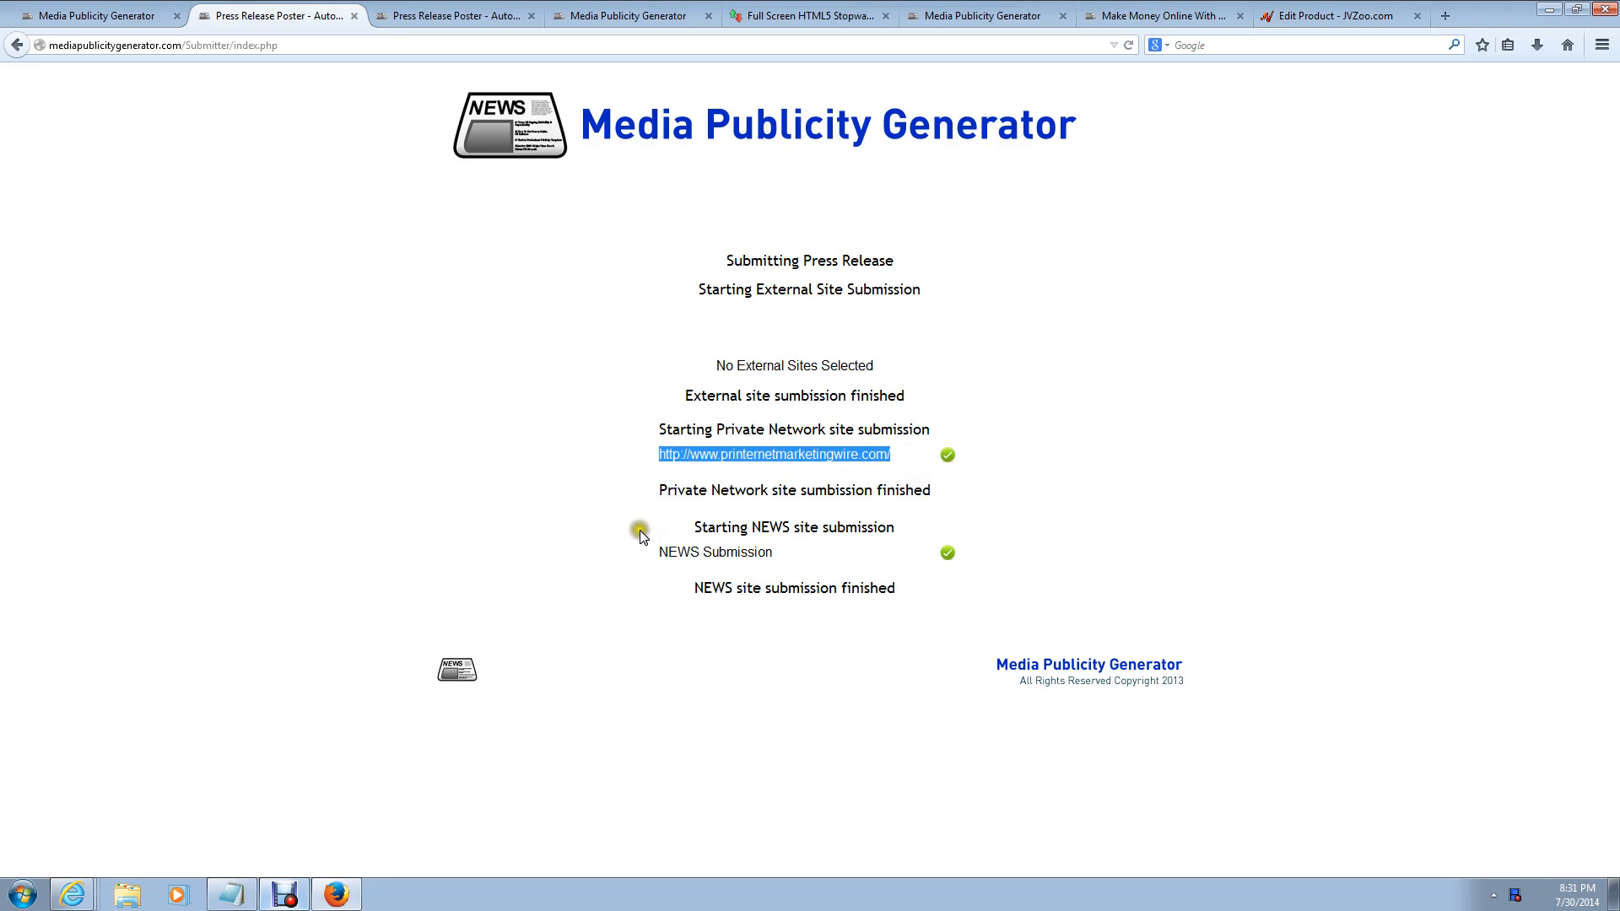
left_click_drag(651, 561, 800, 550)
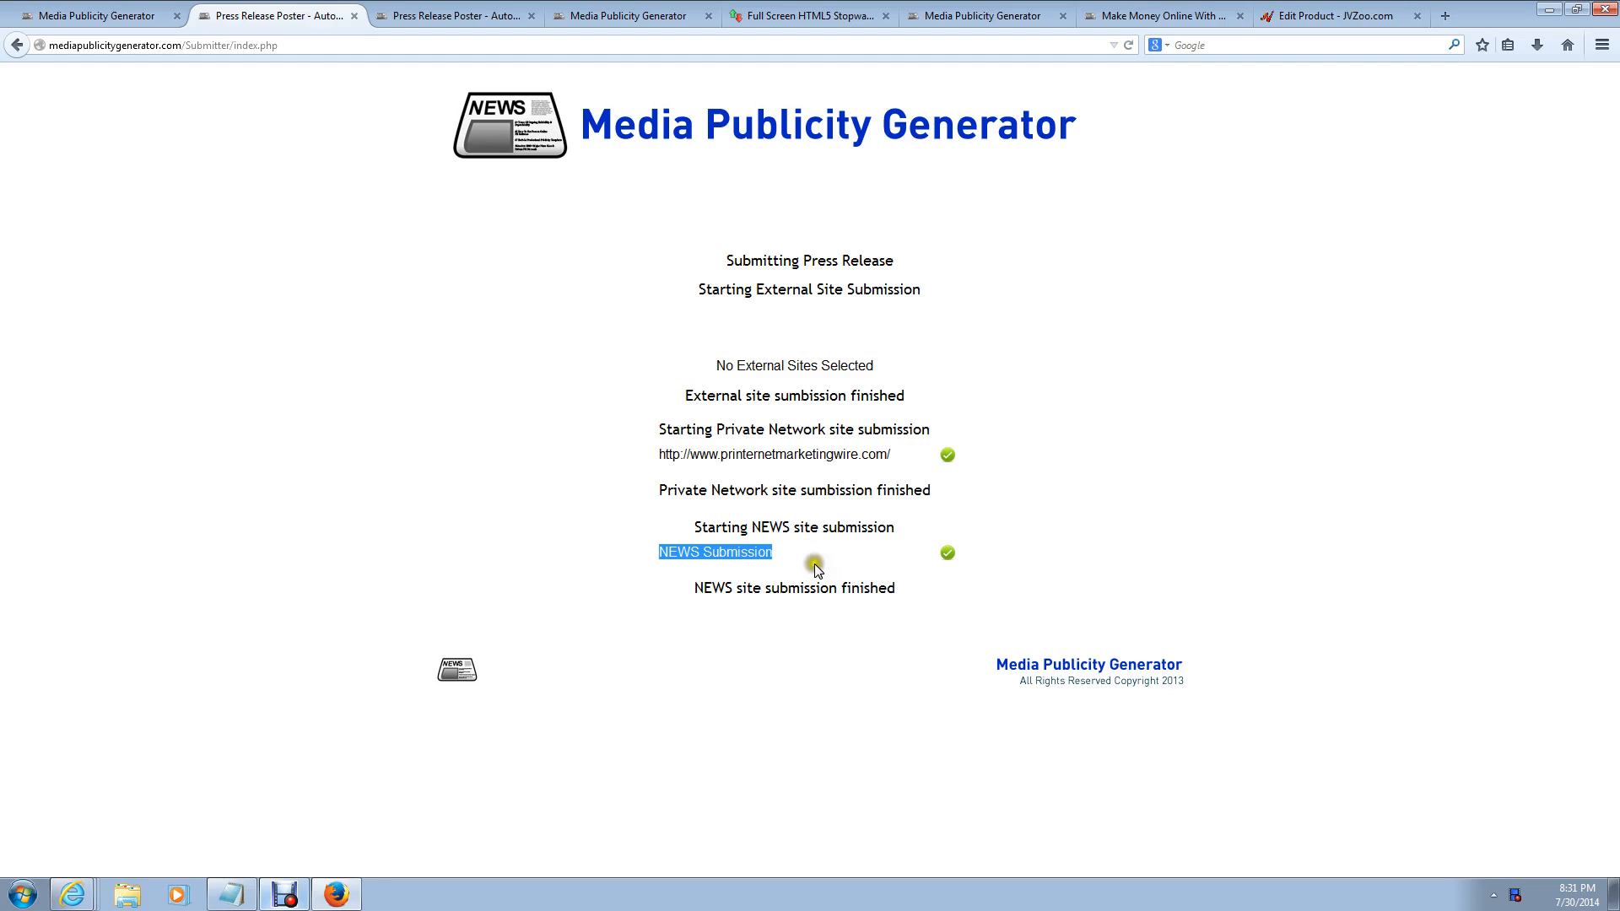
left_click_drag(835, 588, 925, 596)
left_click(1240, 364)
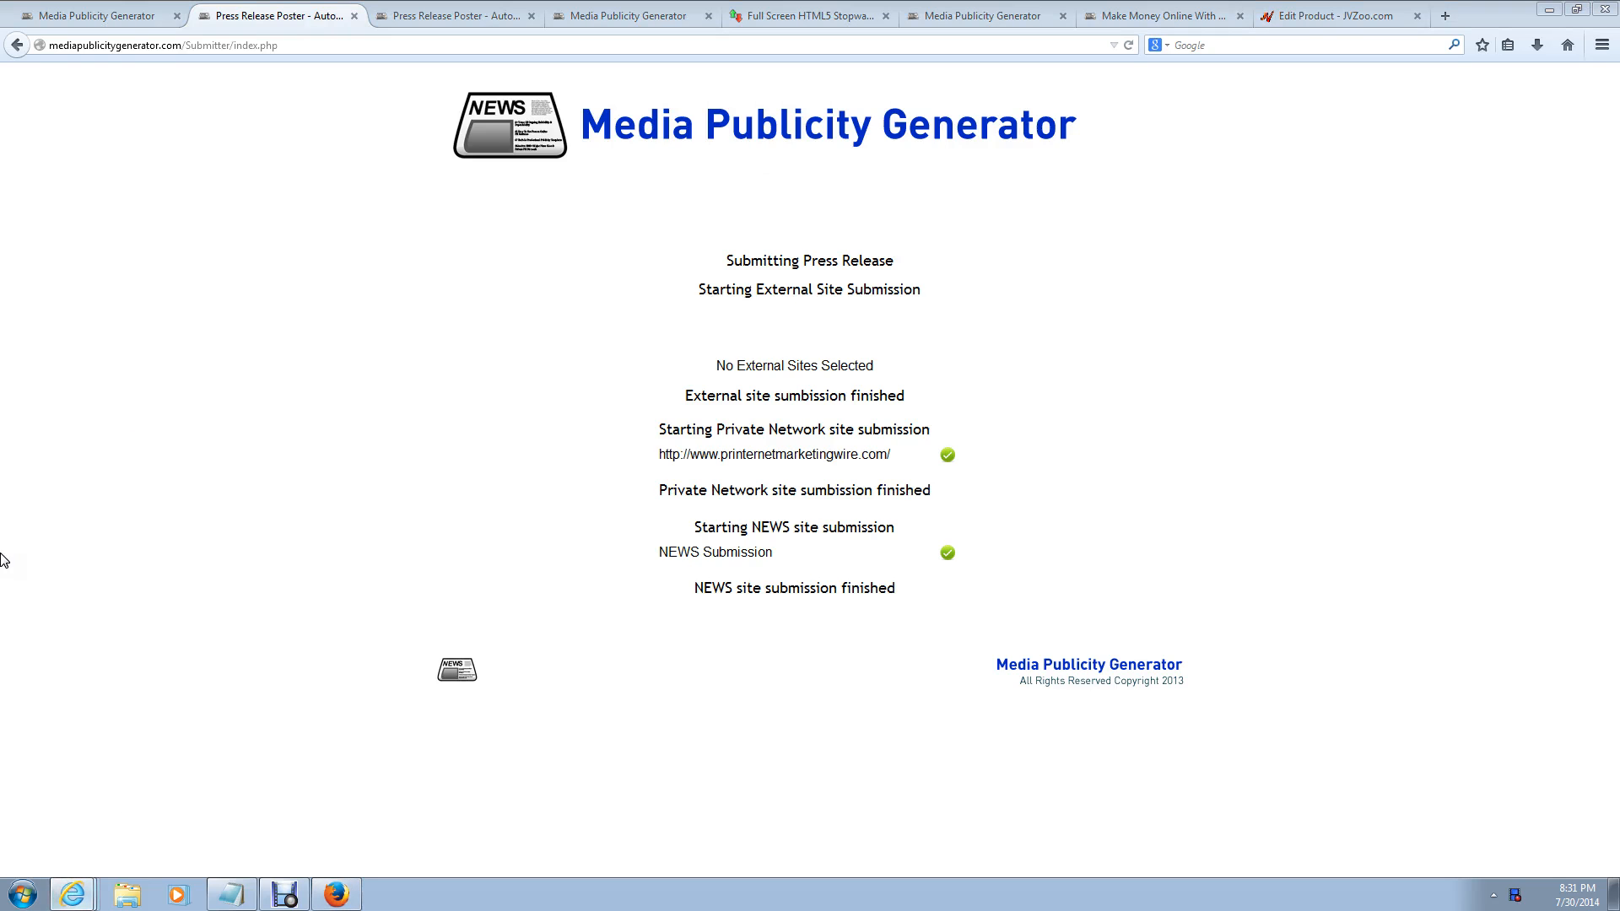
left_click(84, 603)
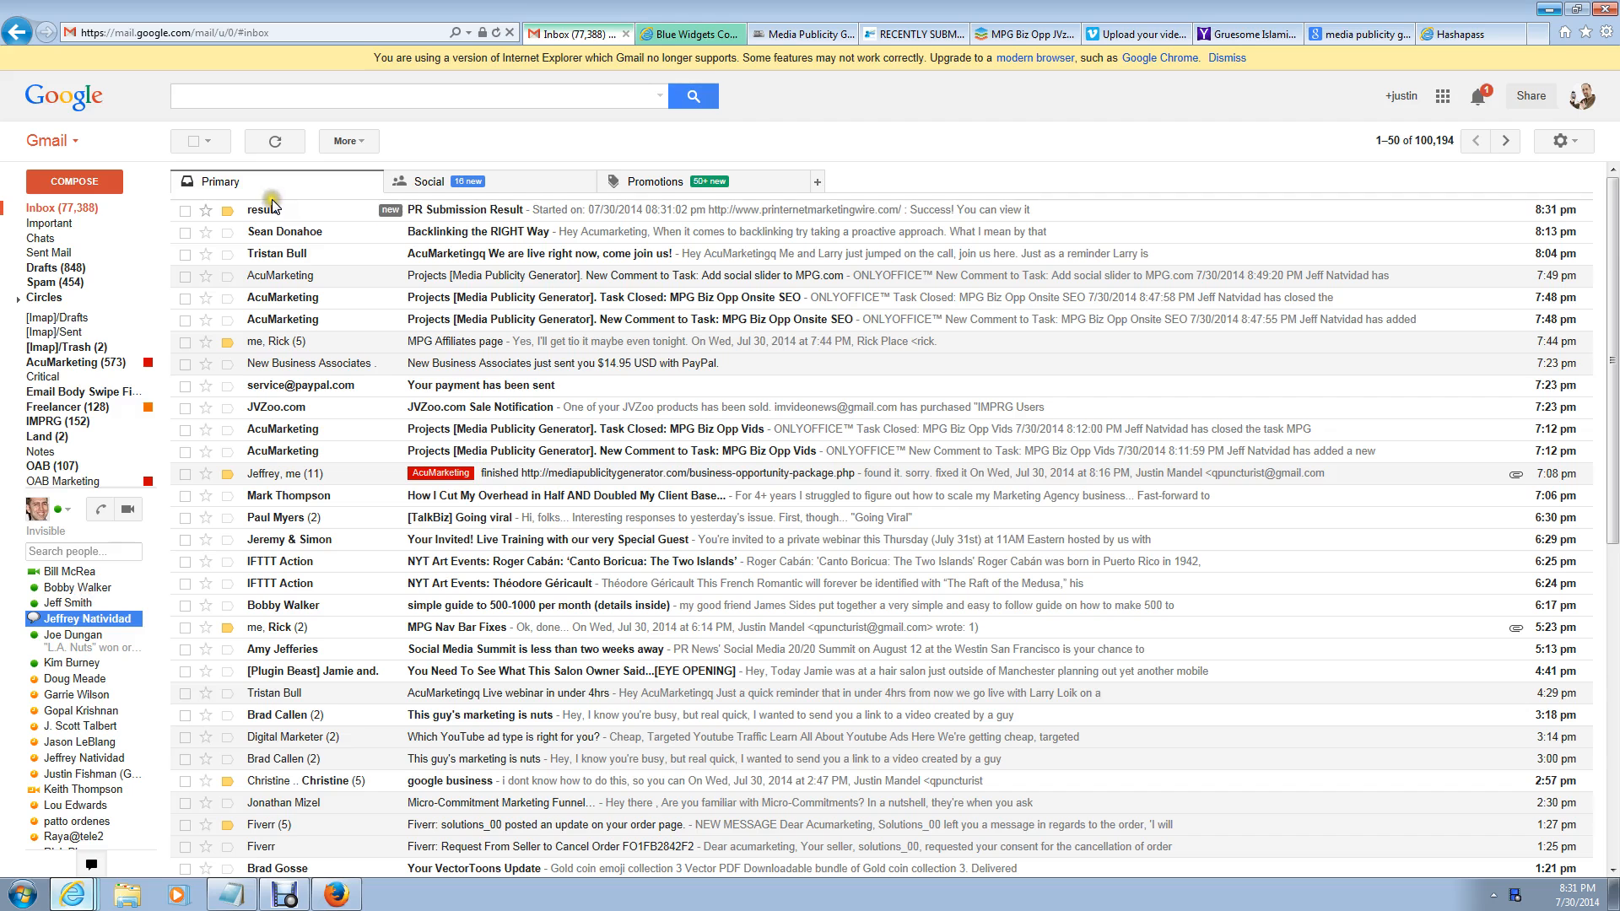
Step: Open the PR Submission Result email, review its success message and published link, then minimize Gmail
left_click(470, 213)
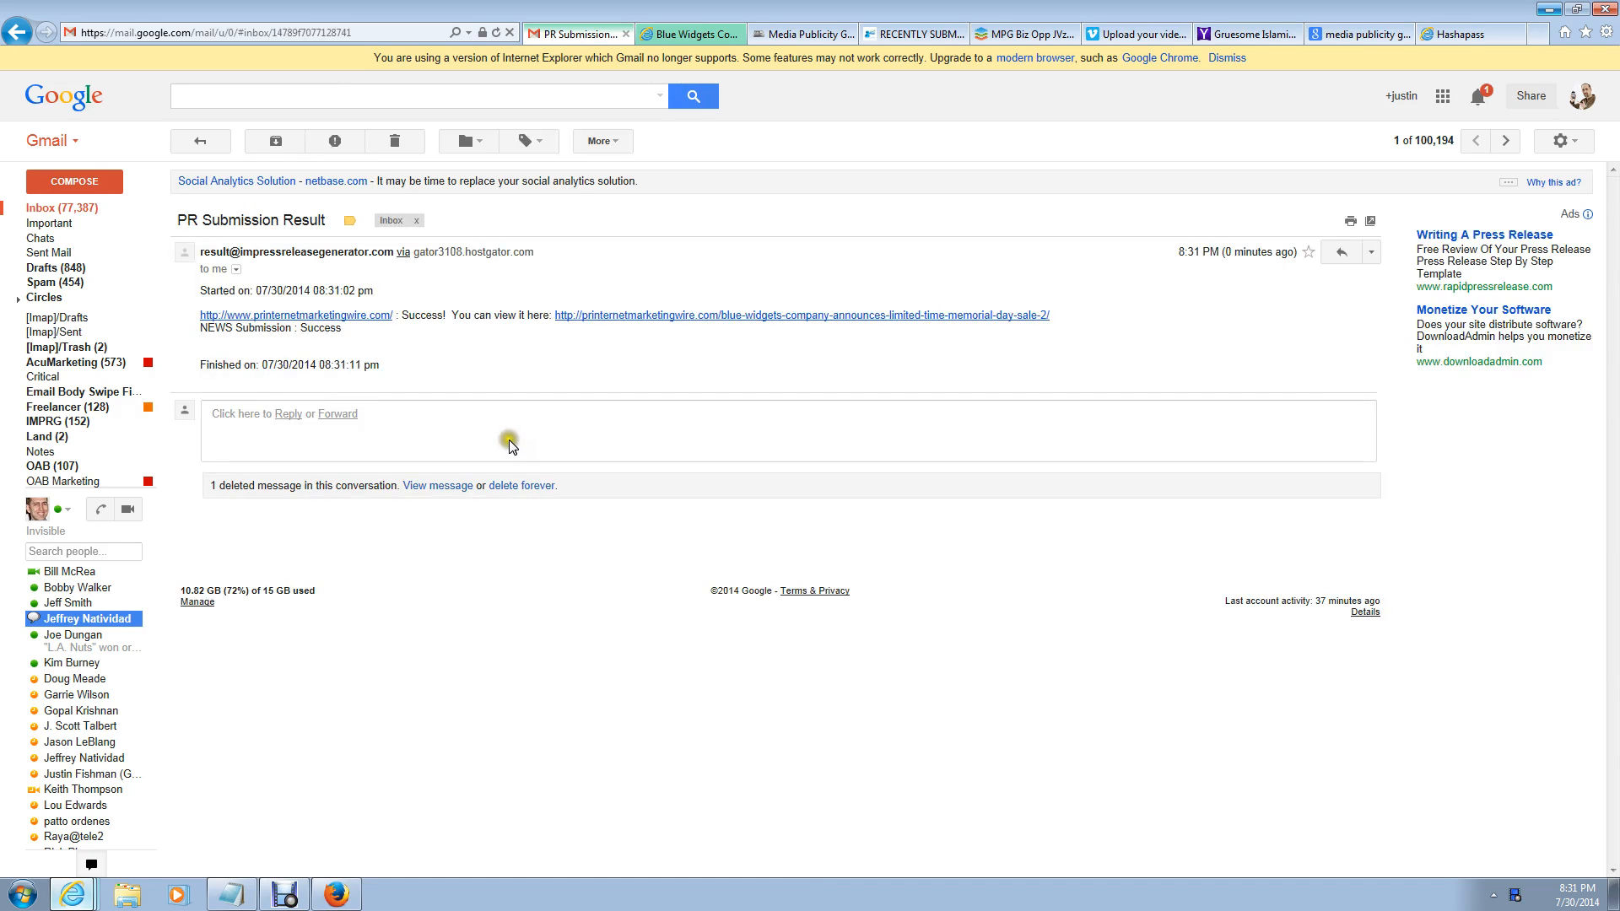
left_click_drag(200, 290, 416, 304)
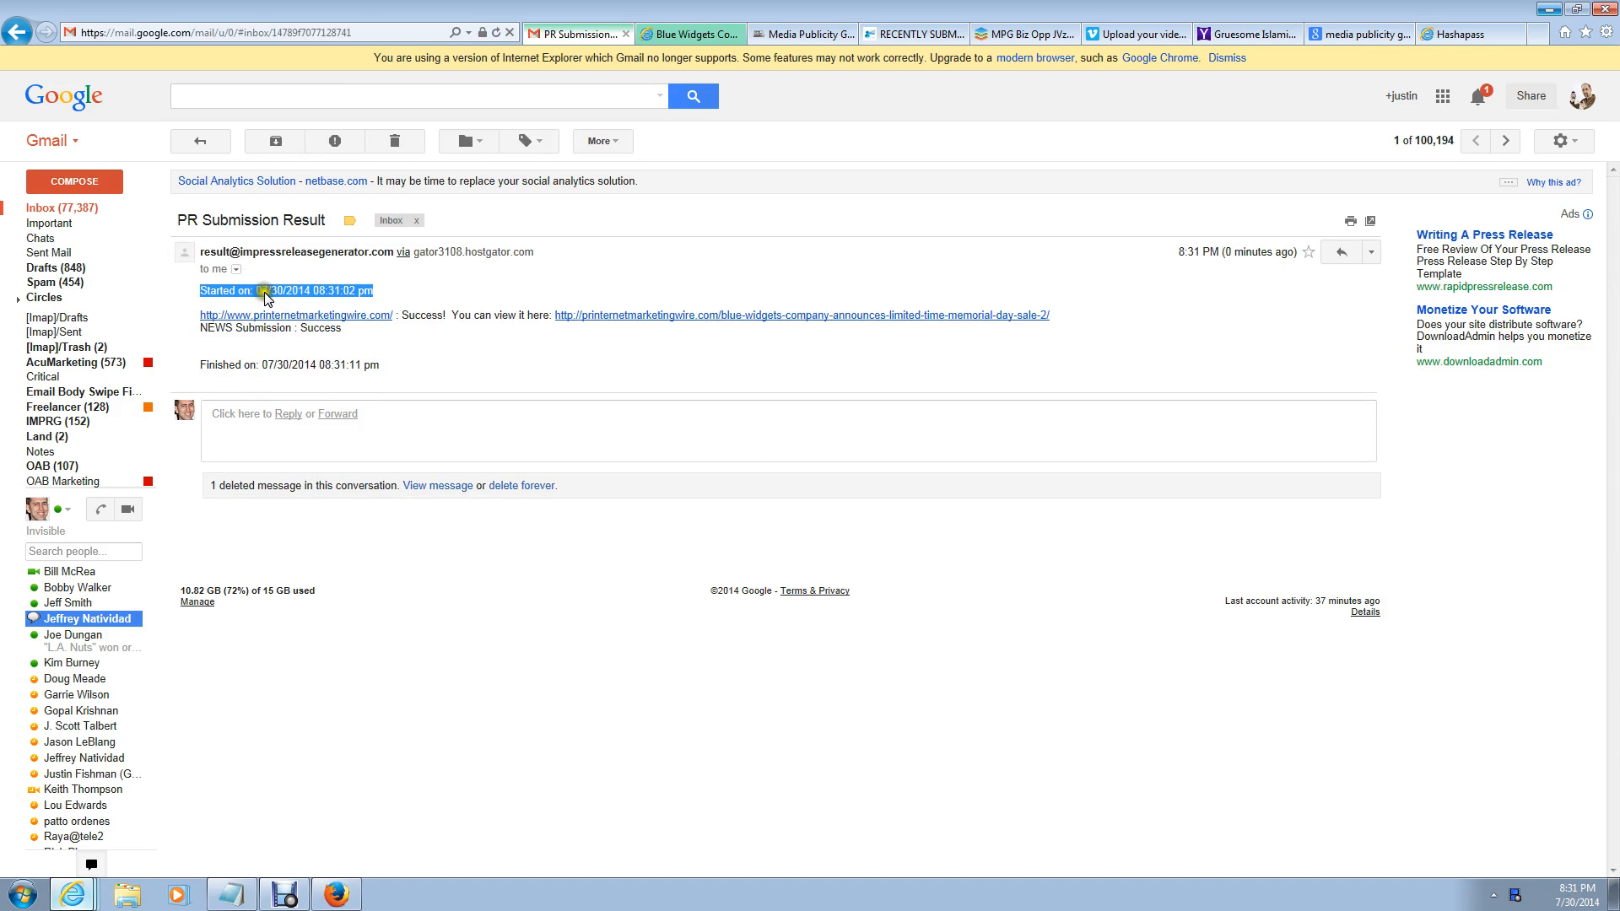
left_click_drag(404, 314, 493, 346)
left_click(677, 371)
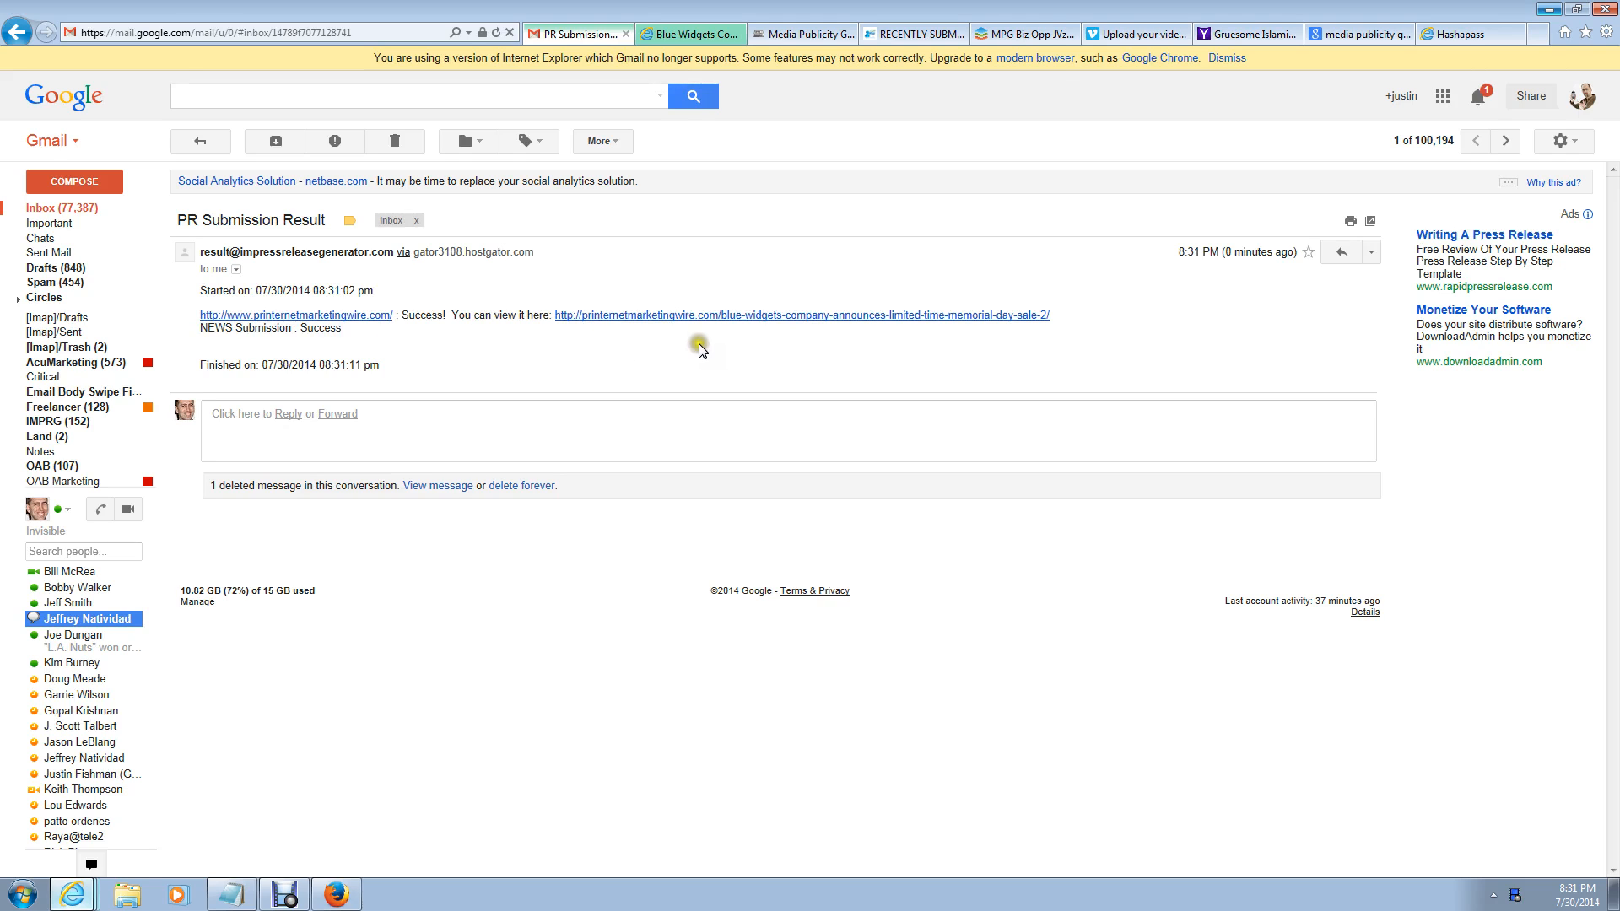
left_click_drag(554, 319, 592, 343)
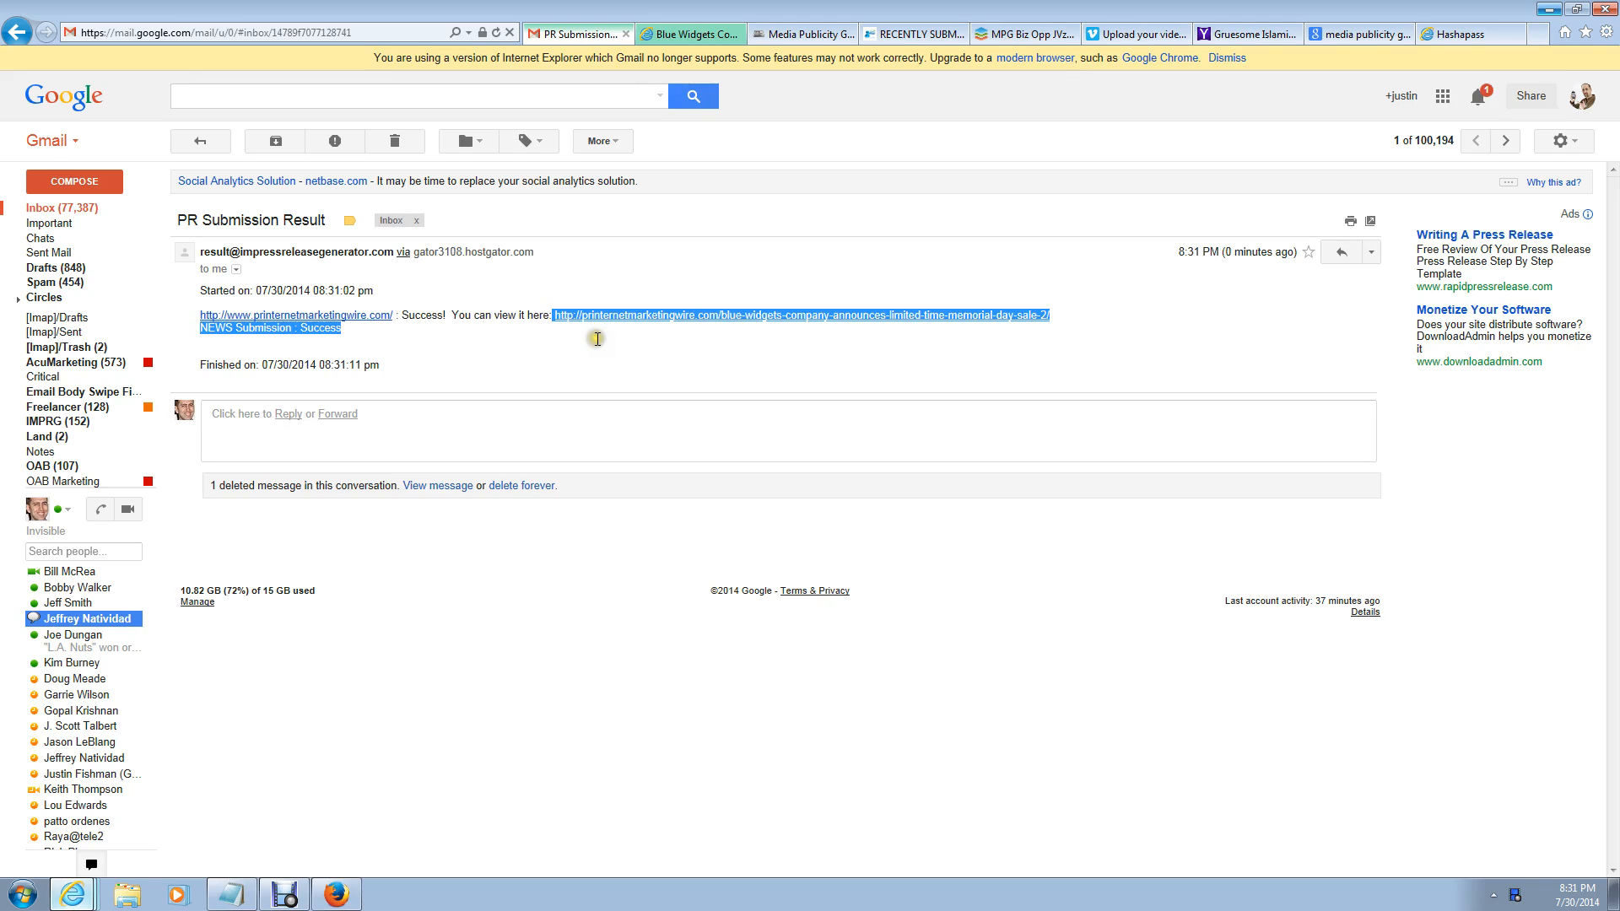
left_click(592, 344)
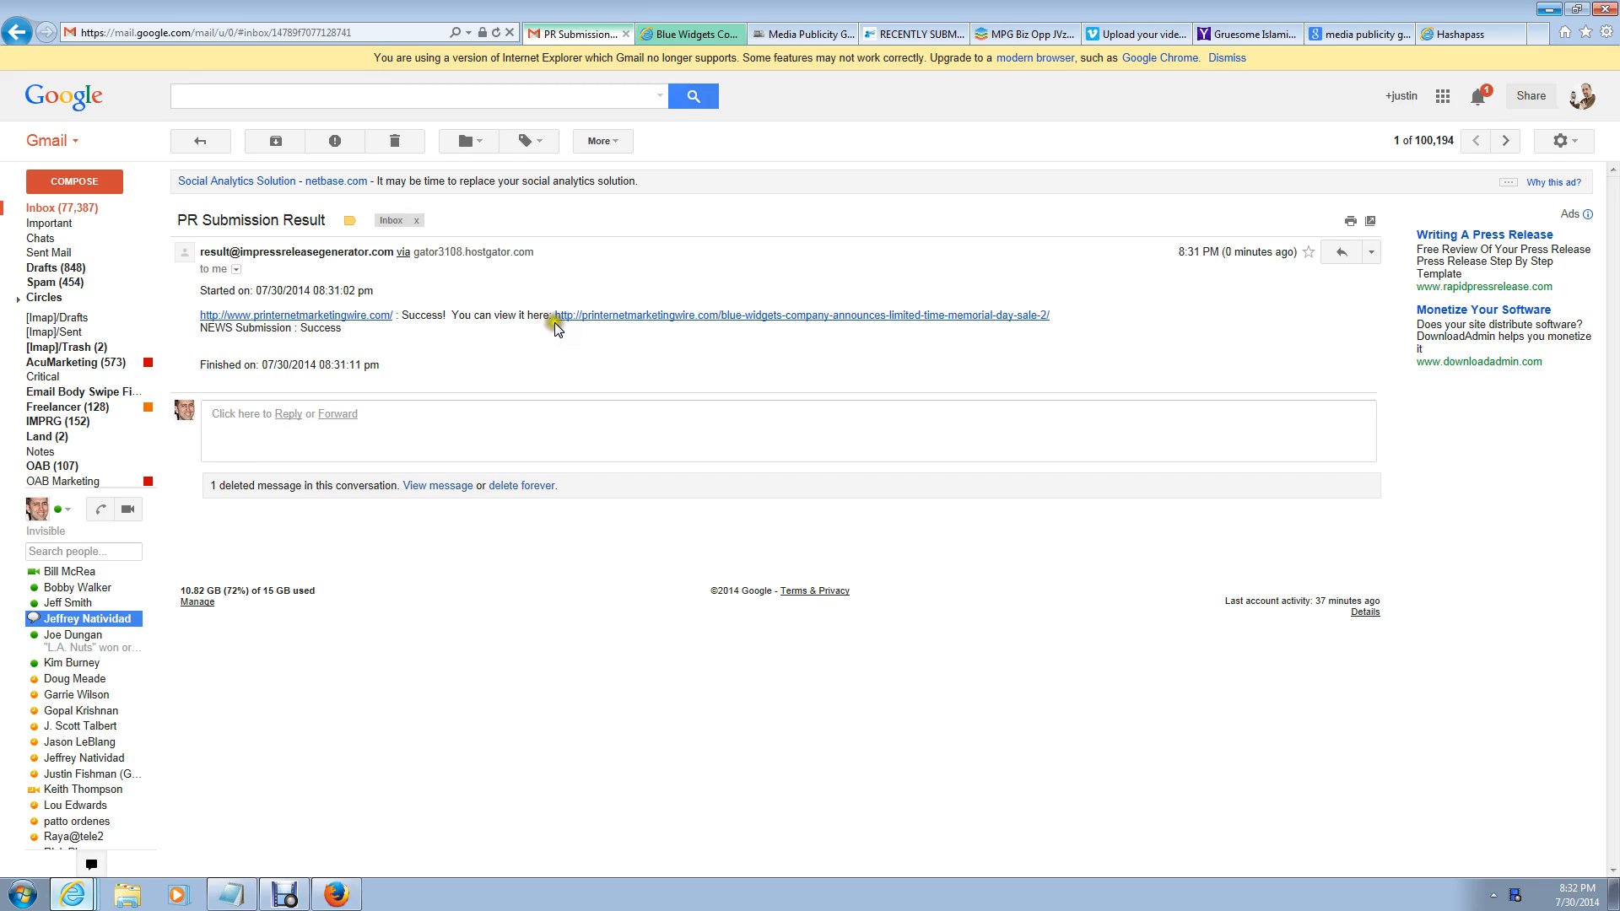
left_click_drag(554, 319, 652, 362)
left_click(775, 361)
left_click(1548, 9)
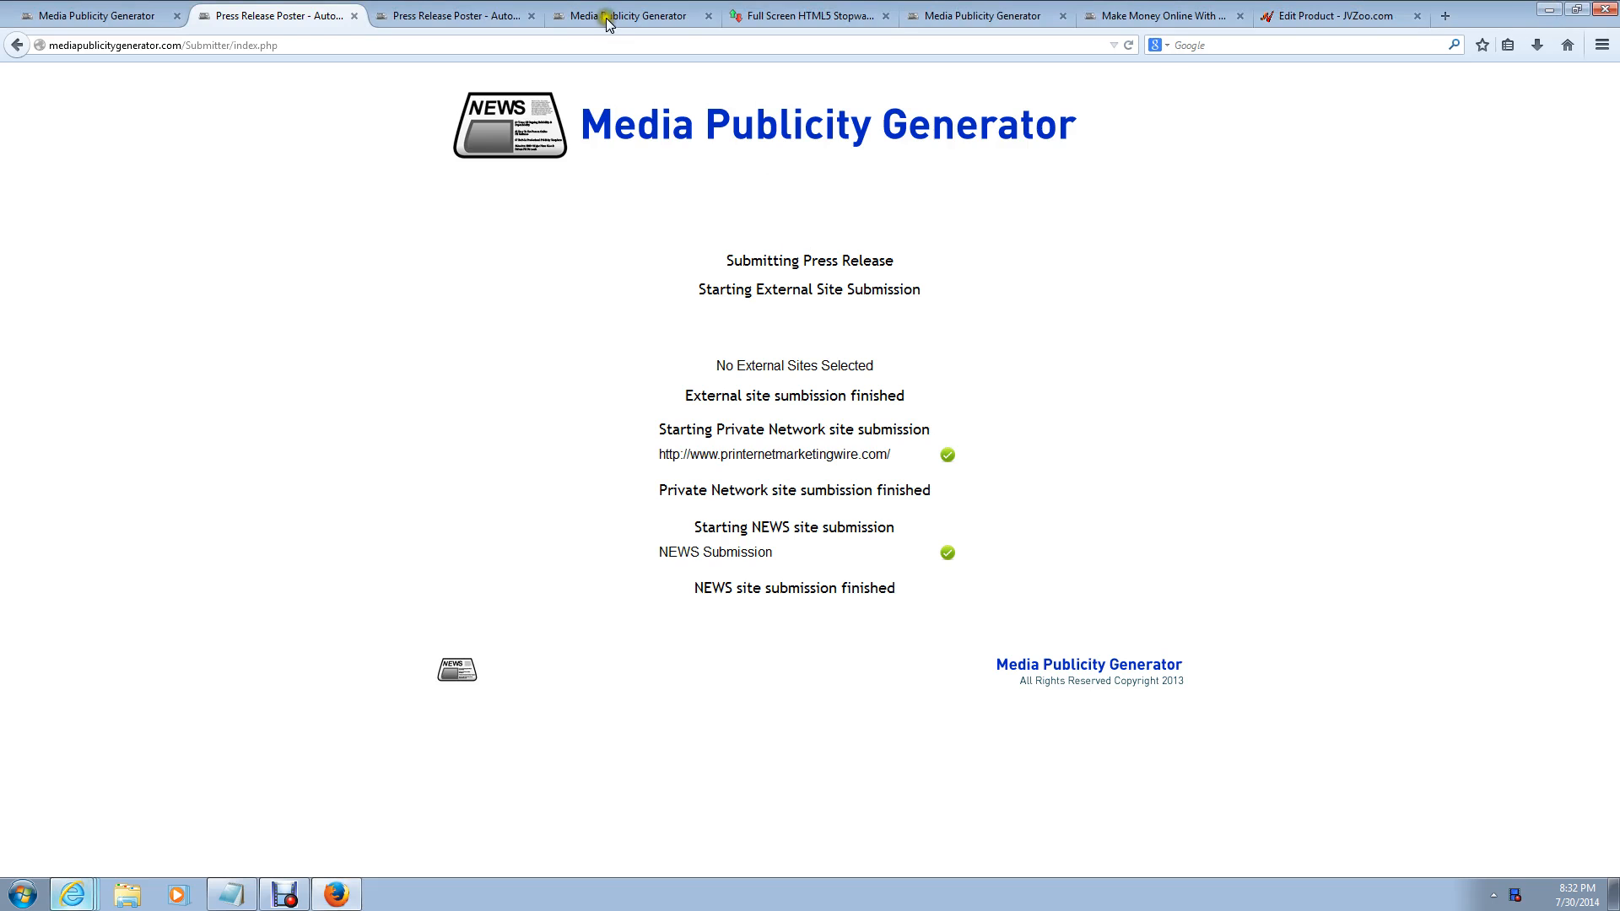
Step: Pause the stopwatch at 00:11:00 and scroll the published-report page back to the top
left_click(778, 16)
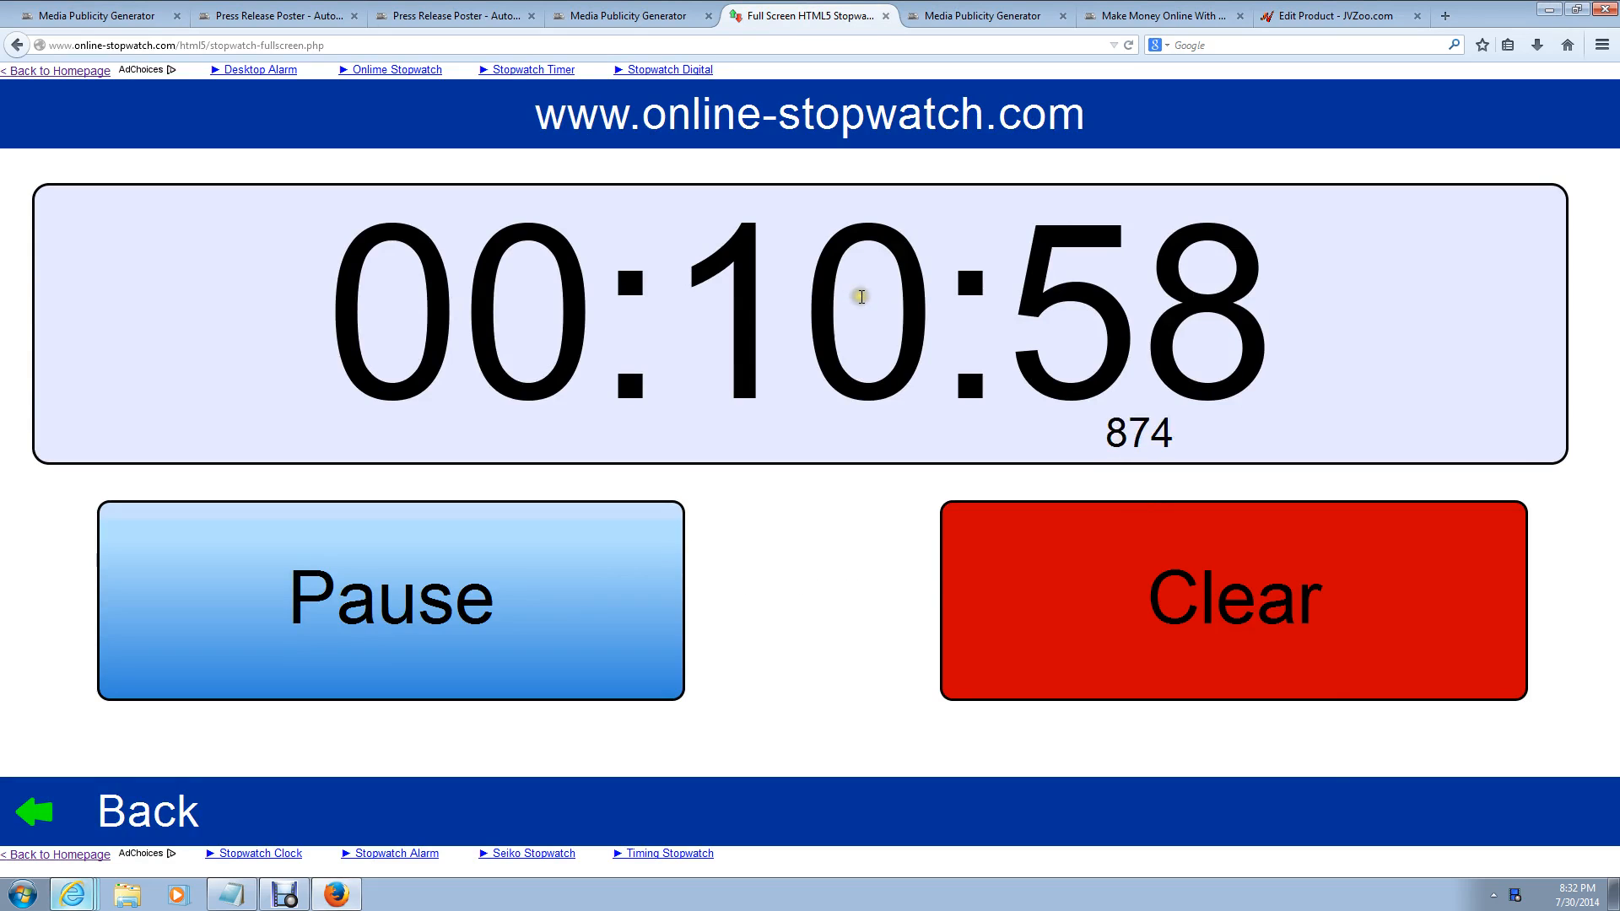
left_click(507, 586)
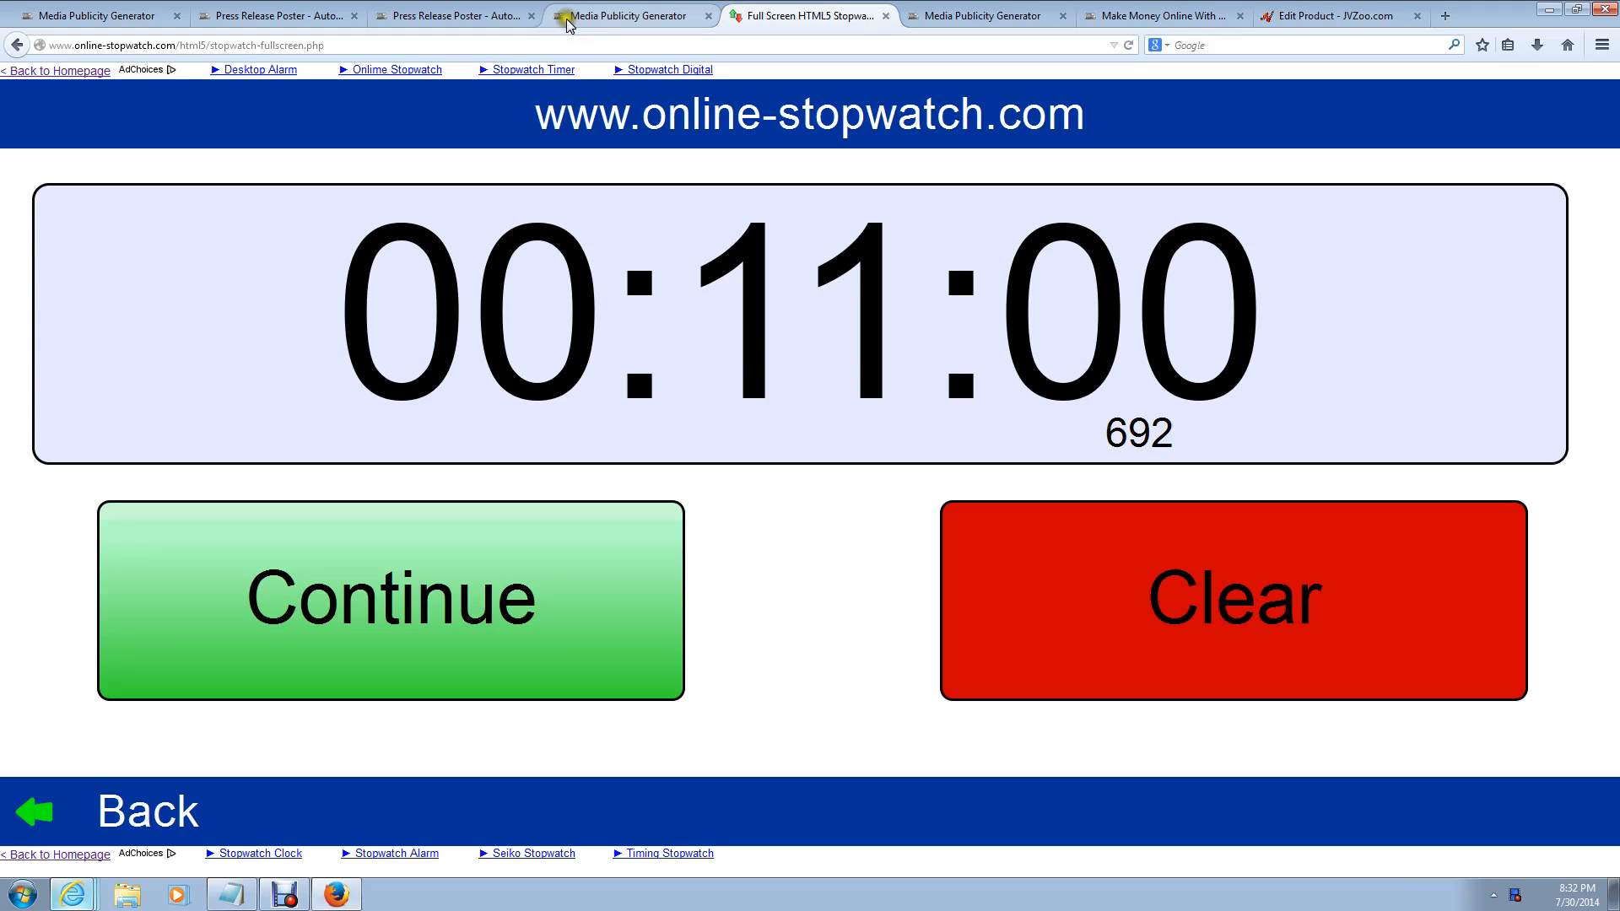
left_click(620, 22)
left_click_drag(1610, 599, 1613, 85)
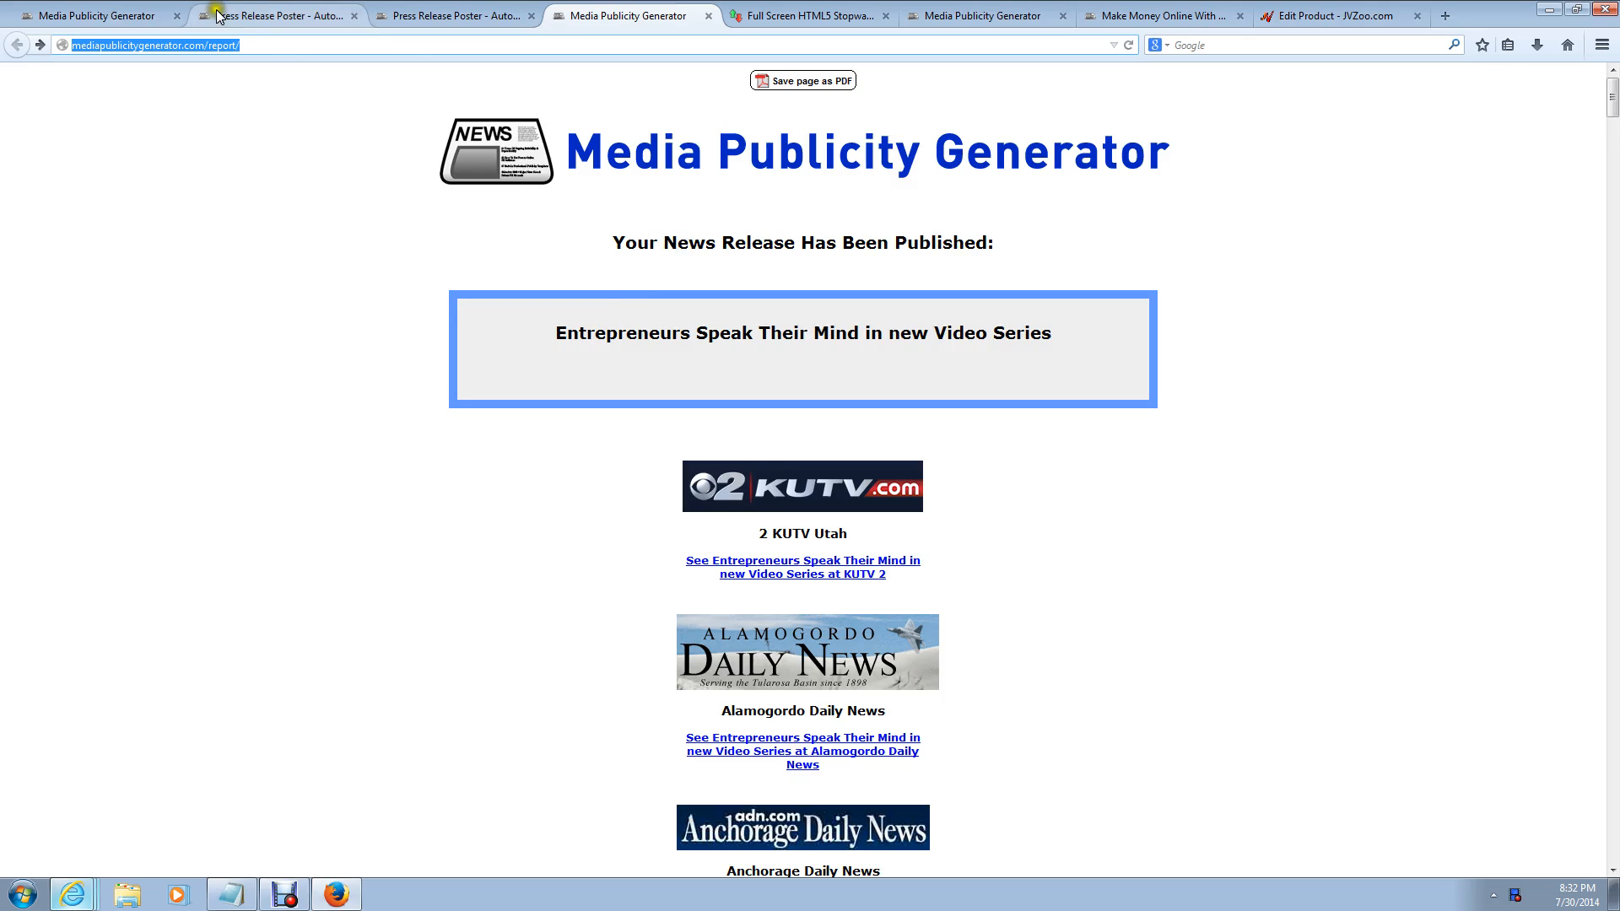
left_click(261, 47)
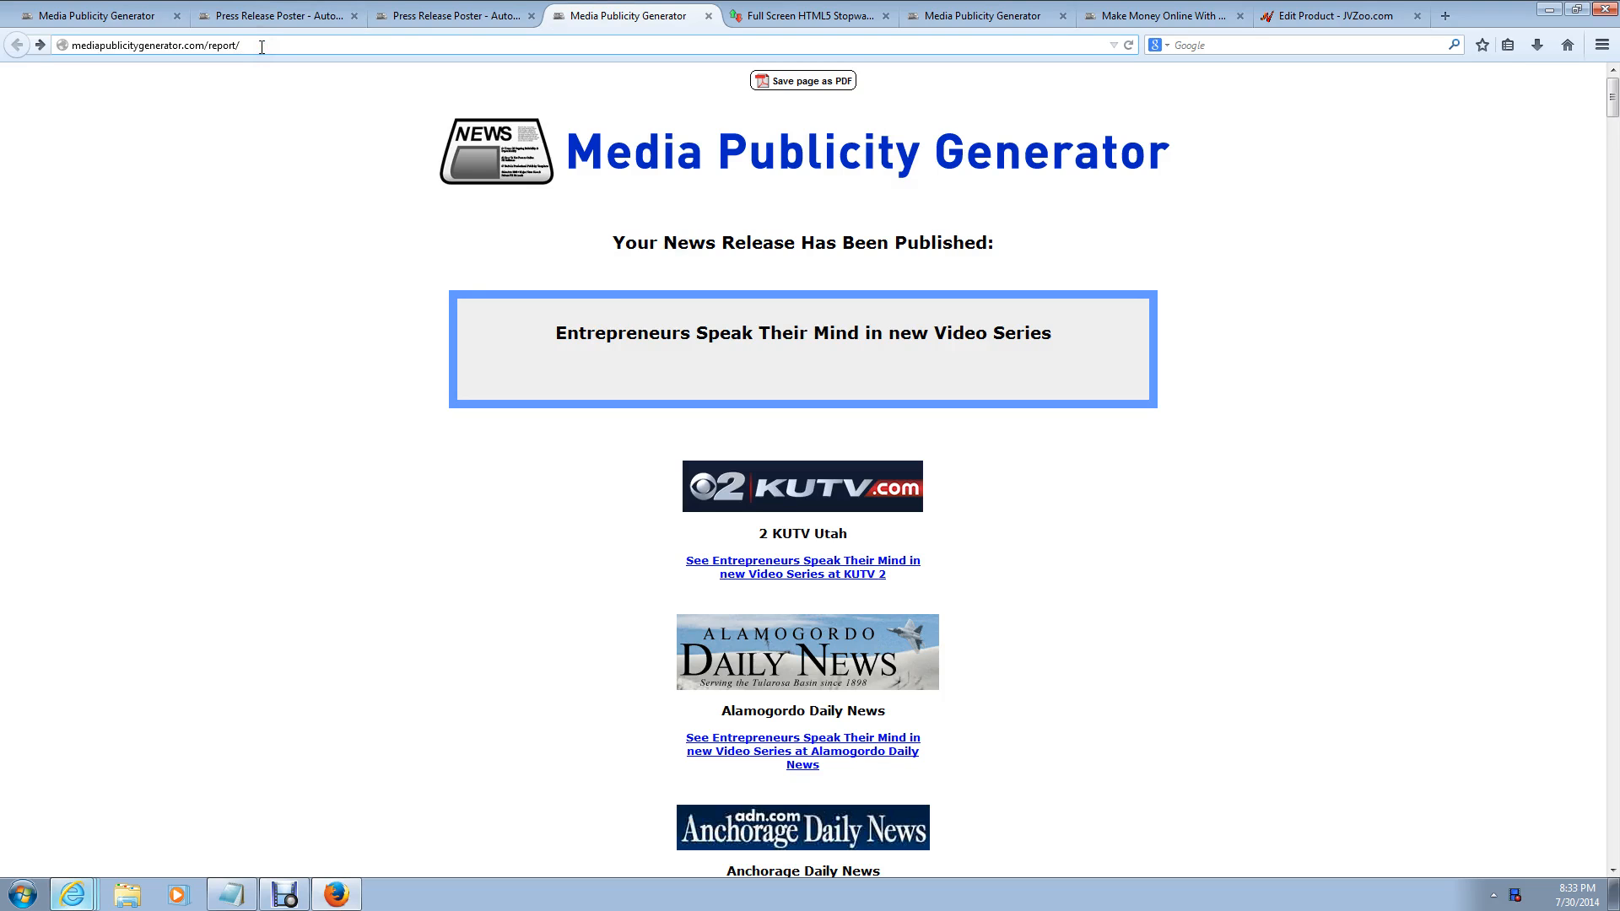
triple_click(261, 46)
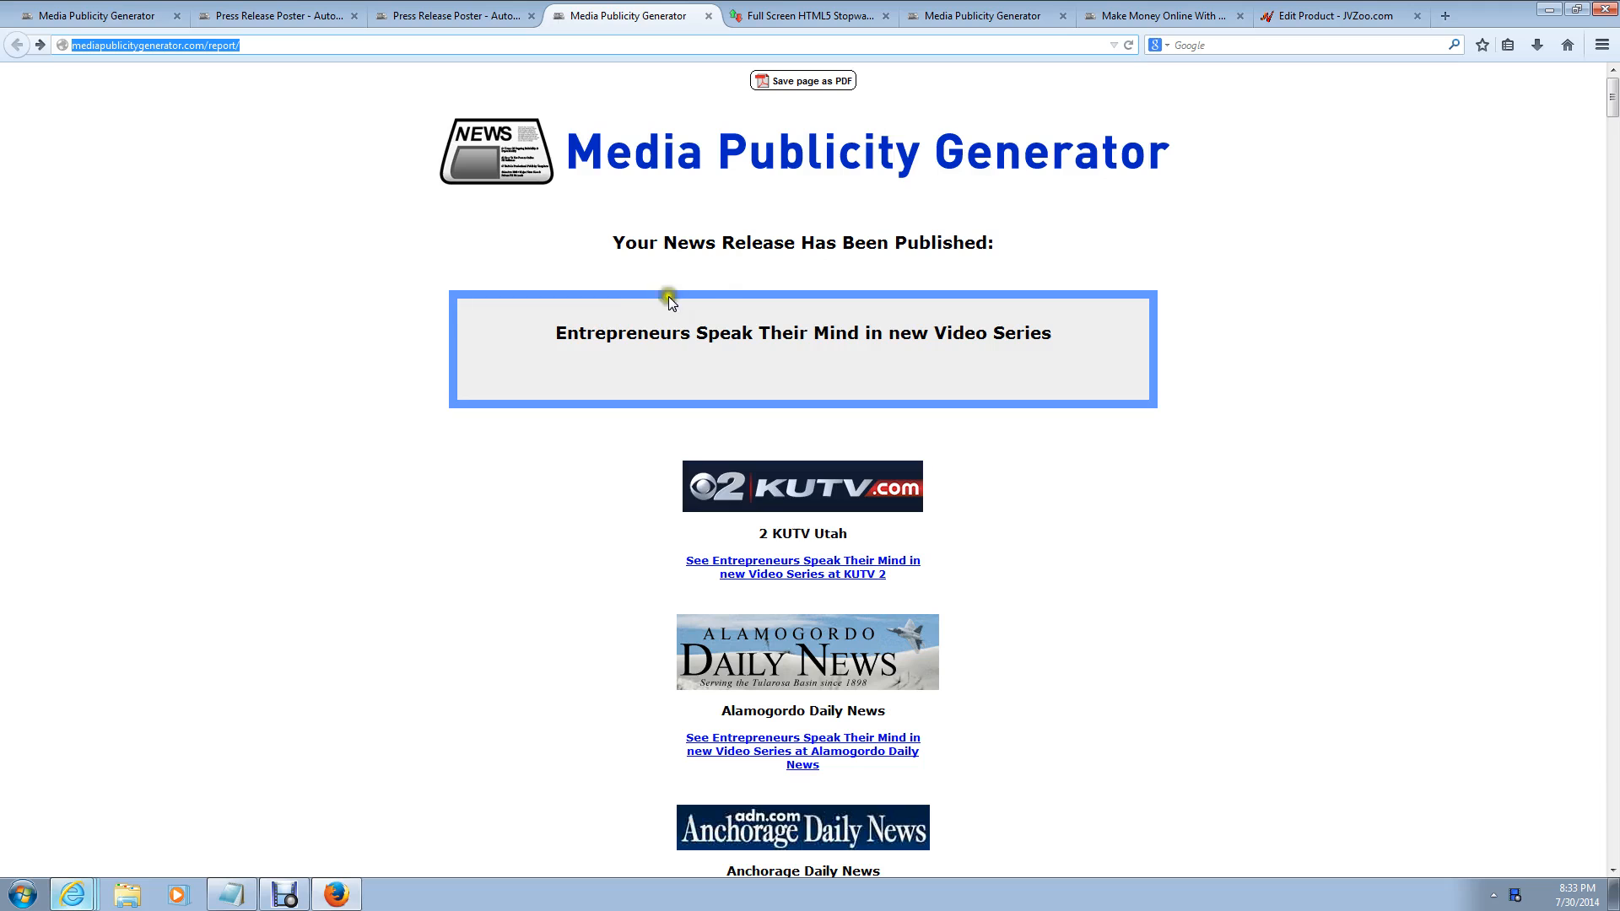
left_click_drag(548, 332, 1289, 414)
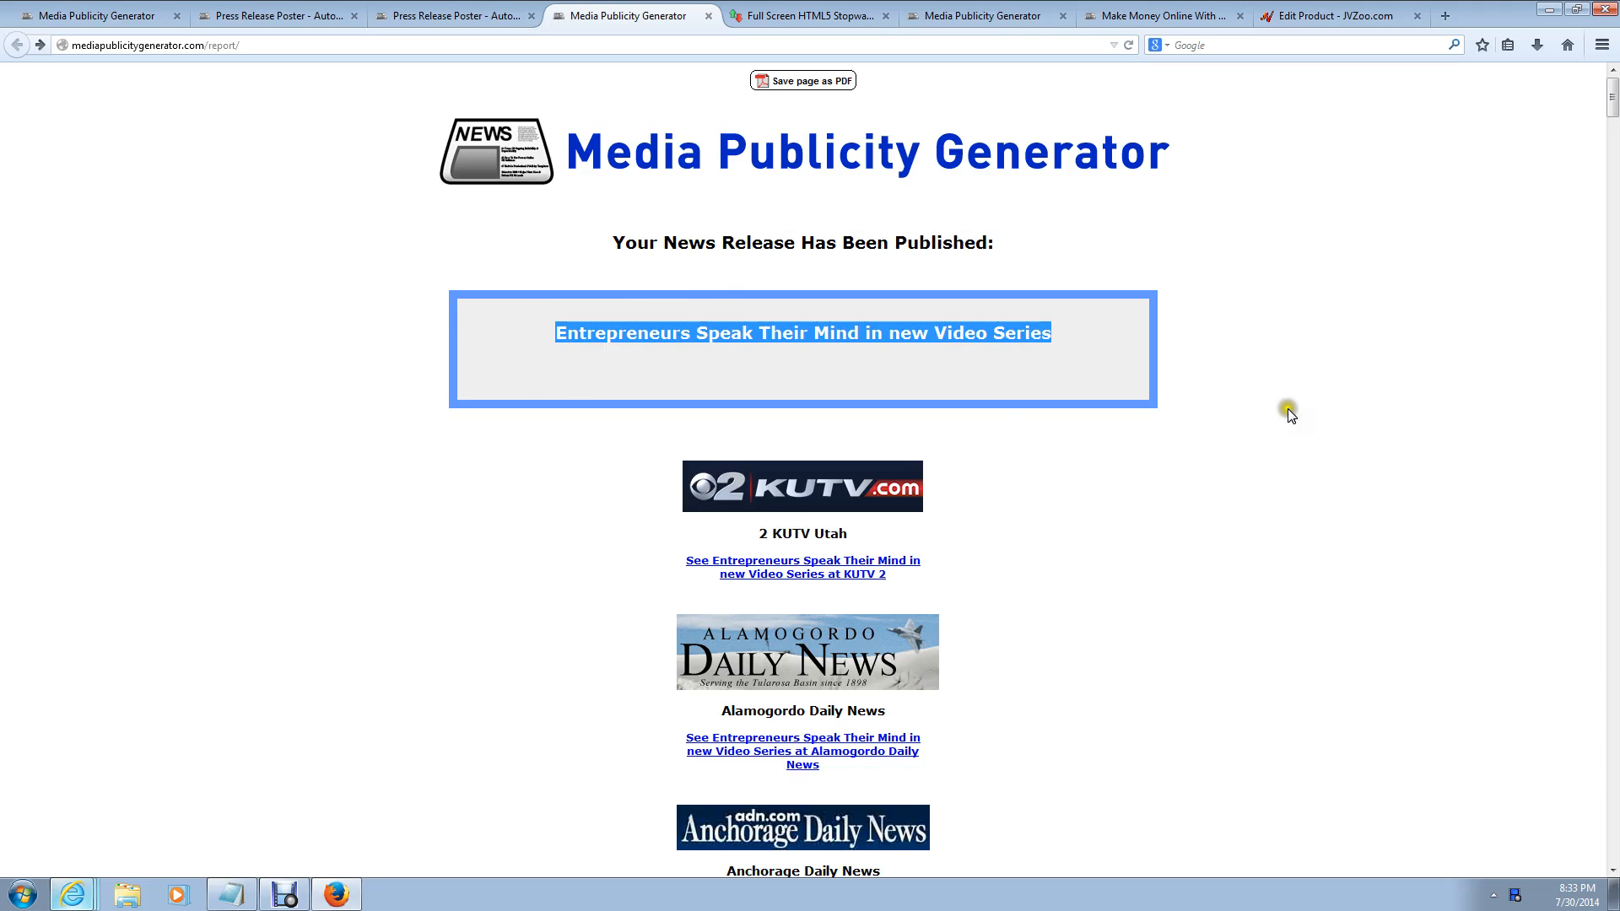
left_click(375, 44)
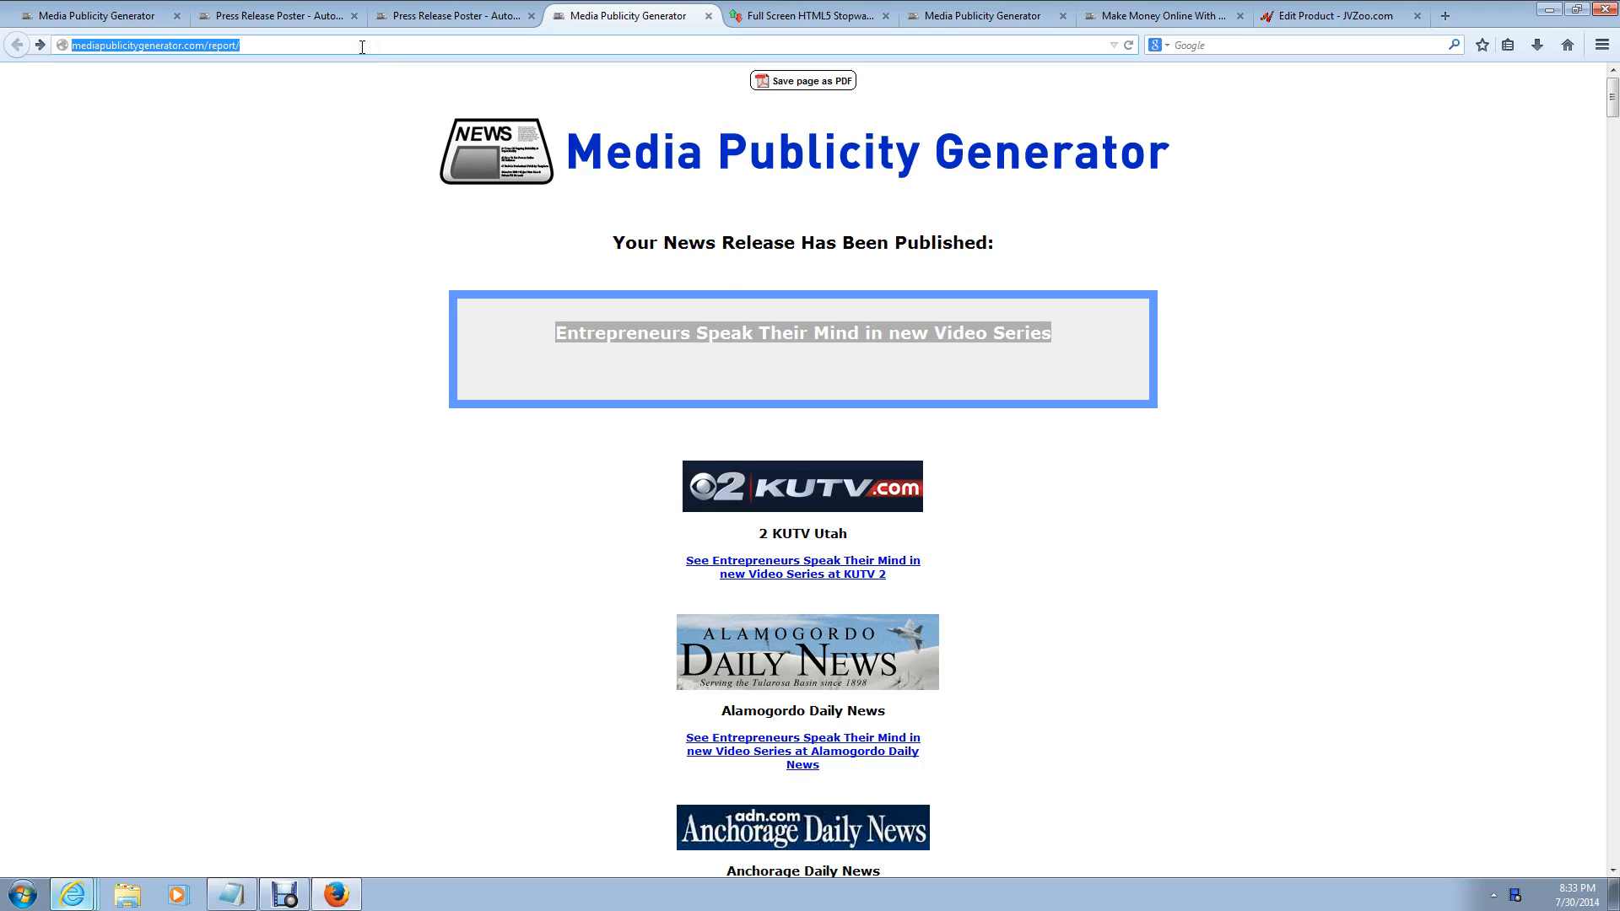
left_click(1393, 265)
left_click_drag(1612, 102, 1613, 108)
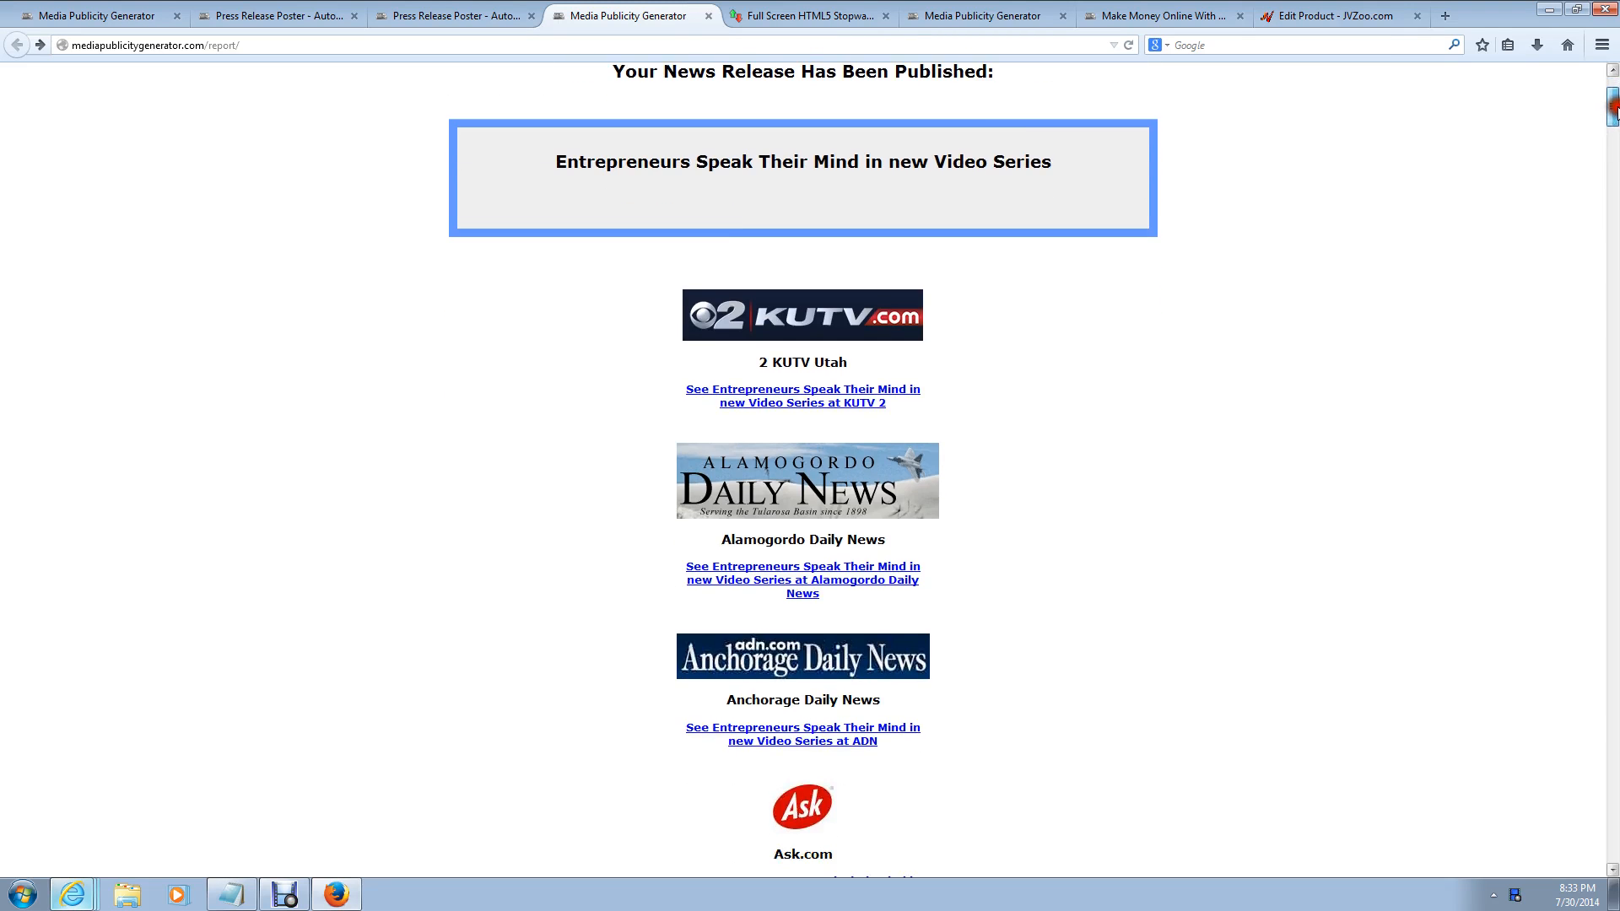
left_click_drag(556, 161, 1181, 192)
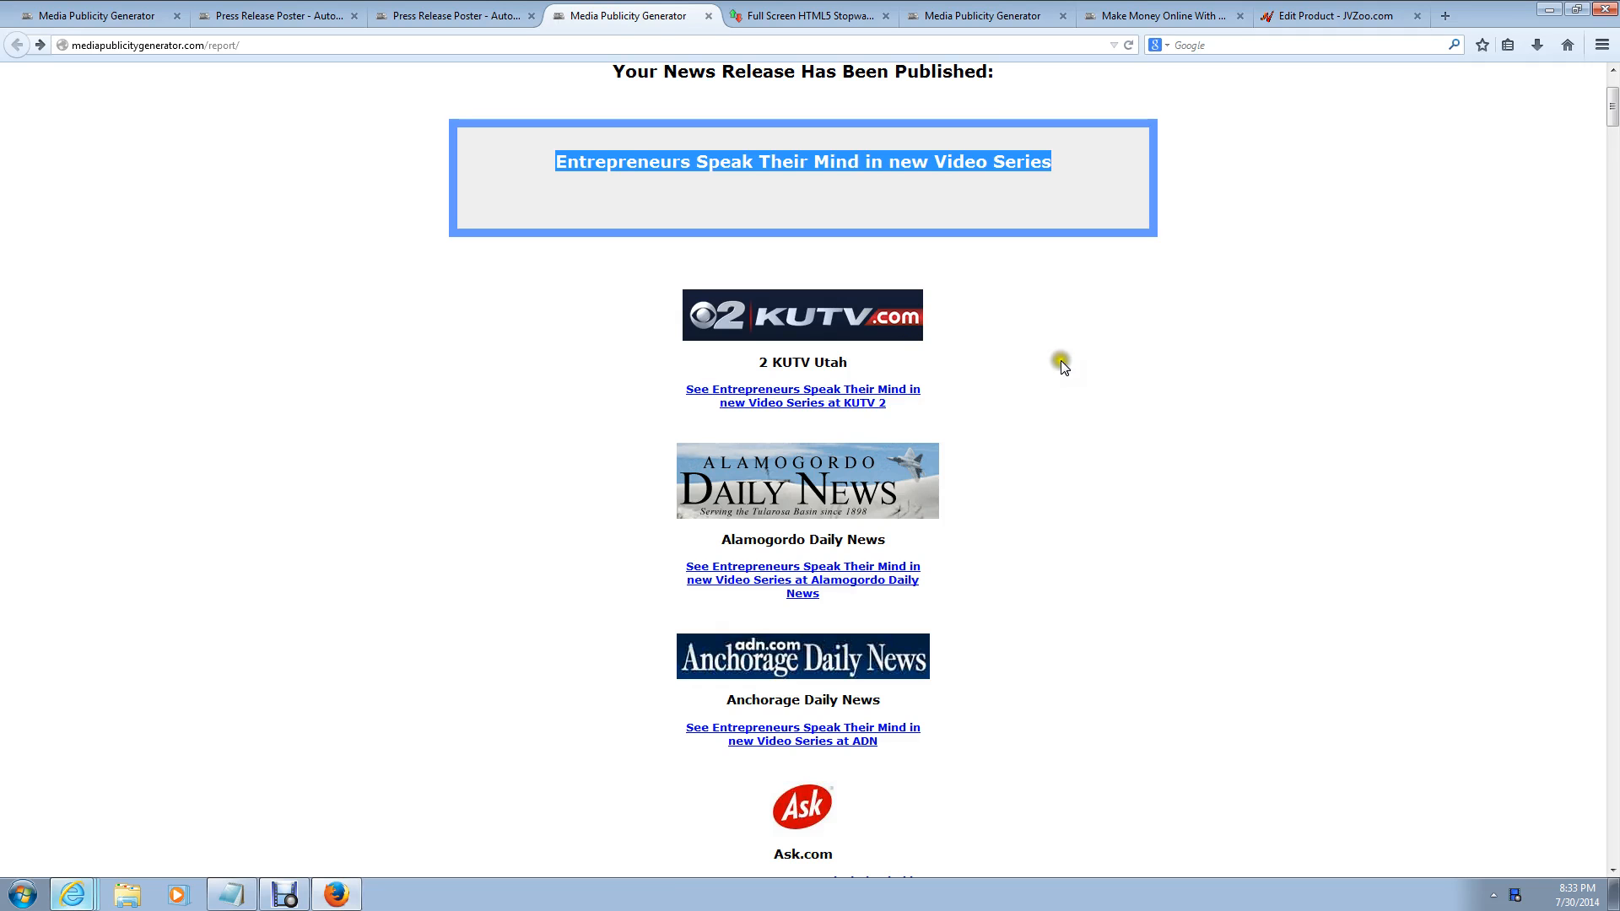
scroll(1100, 358, "down", 5)
scroll(1102, 360, "down", 2)
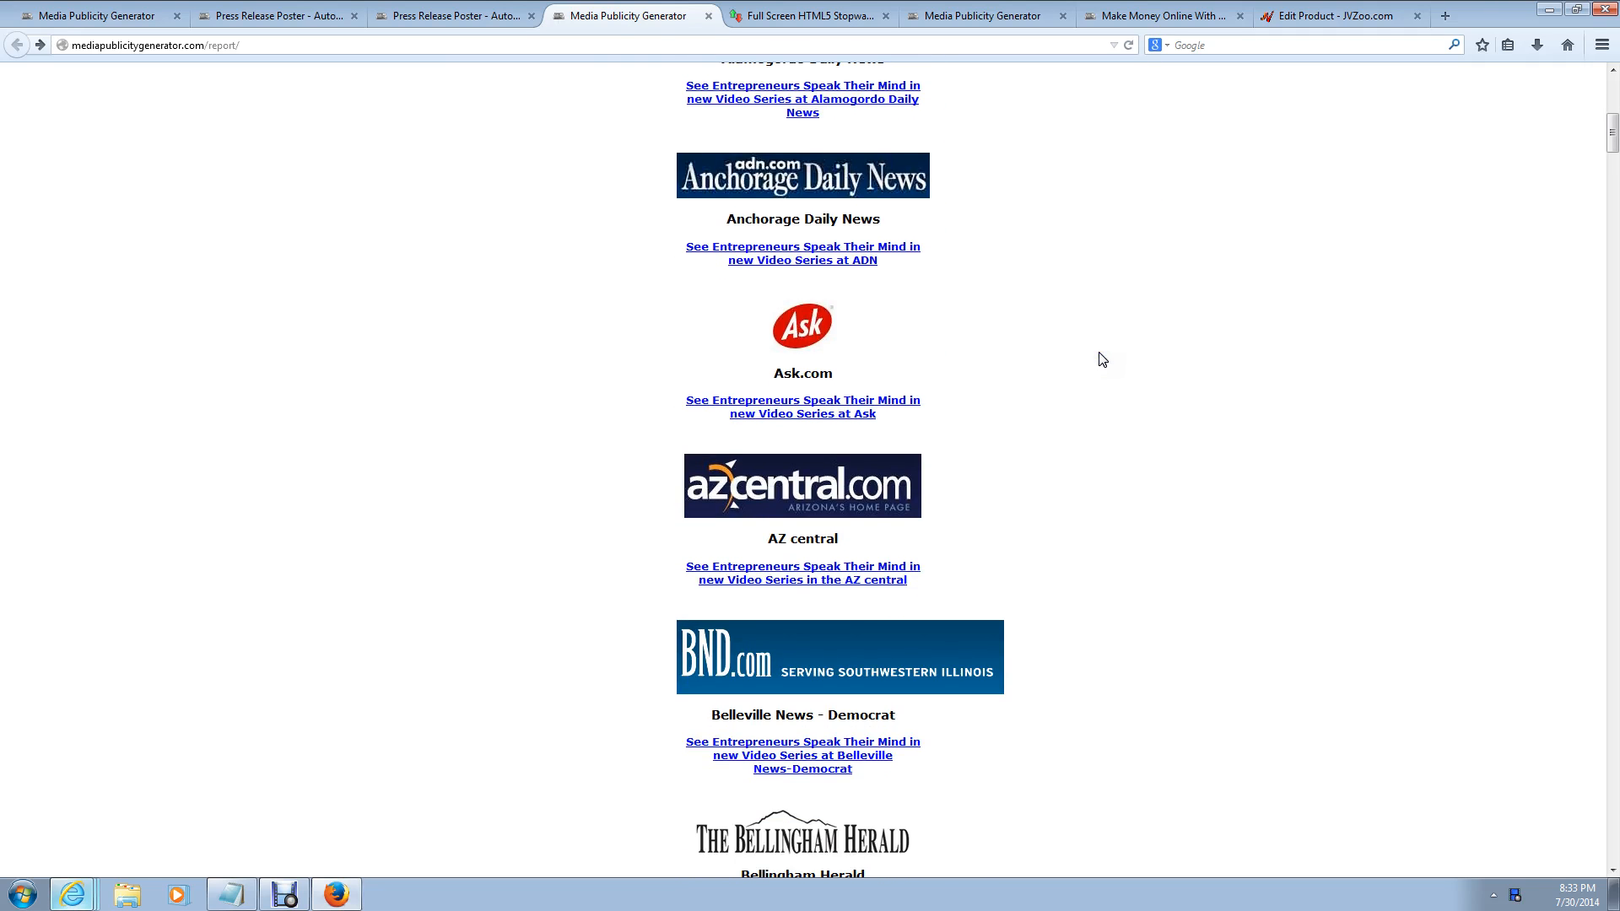
scroll(1017, 335, "down", 4)
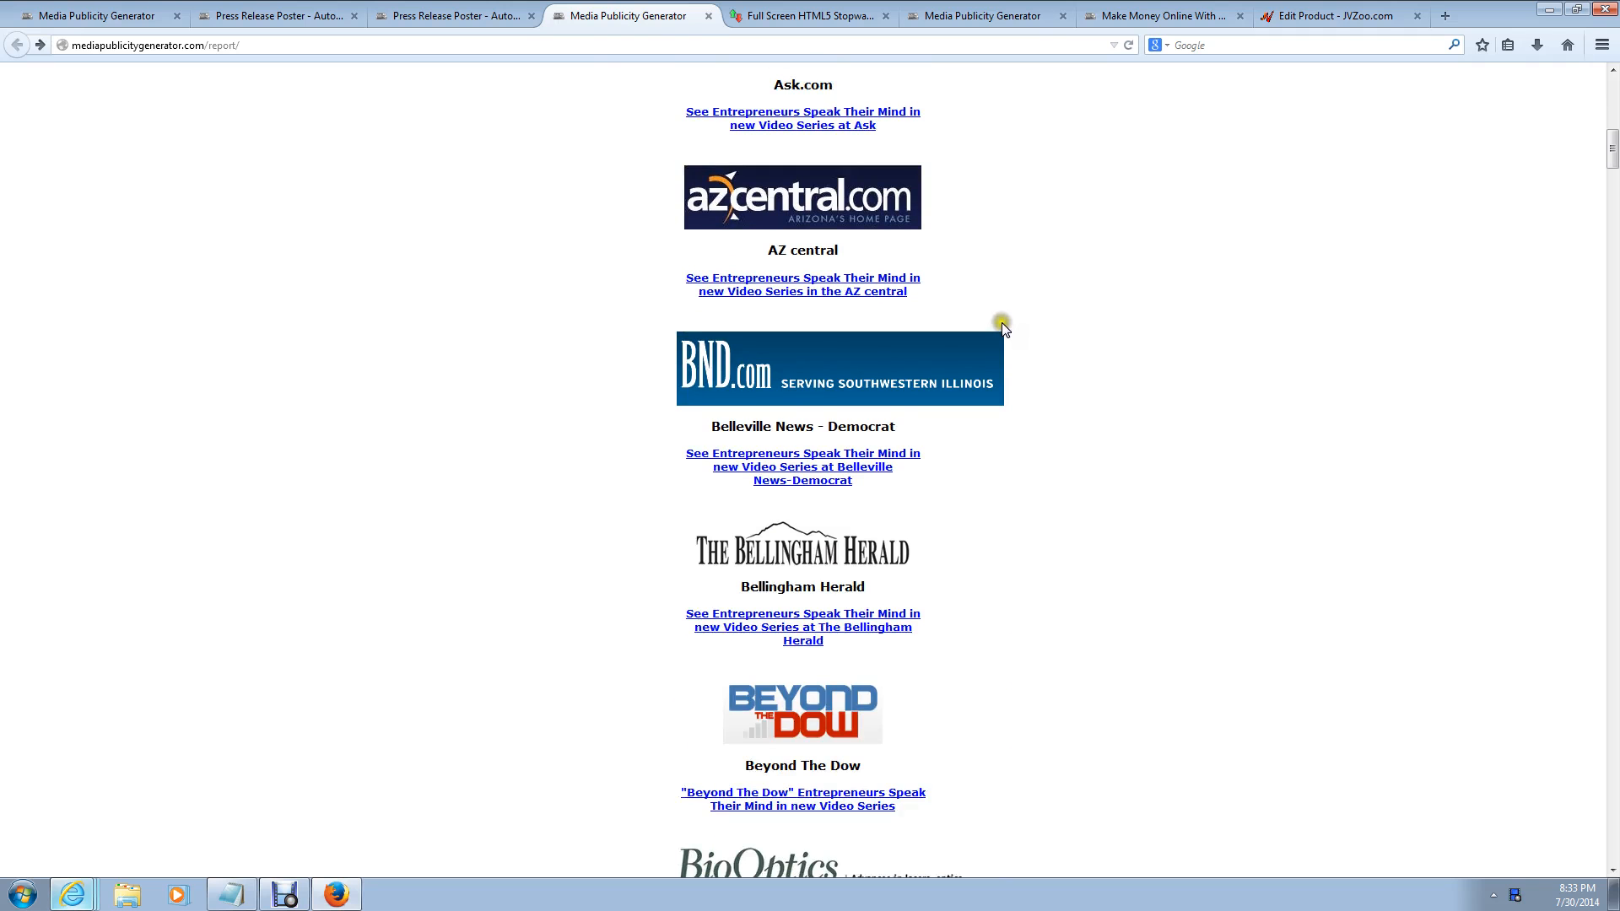
scroll(1112, 334, "down", 5)
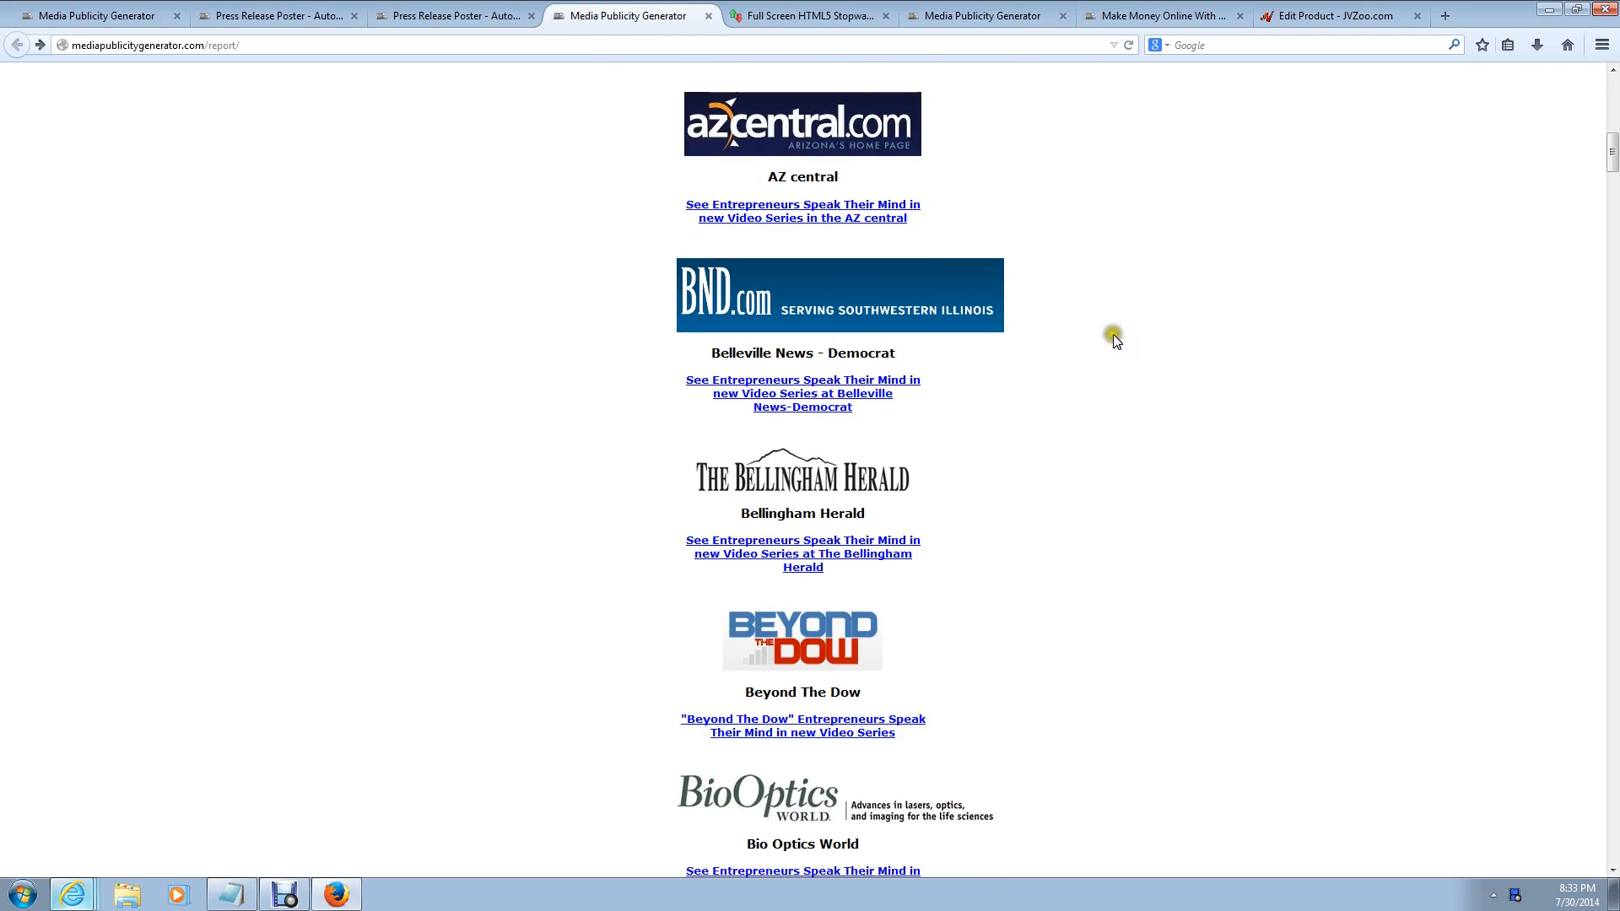
scroll(1116, 342, "down", 10)
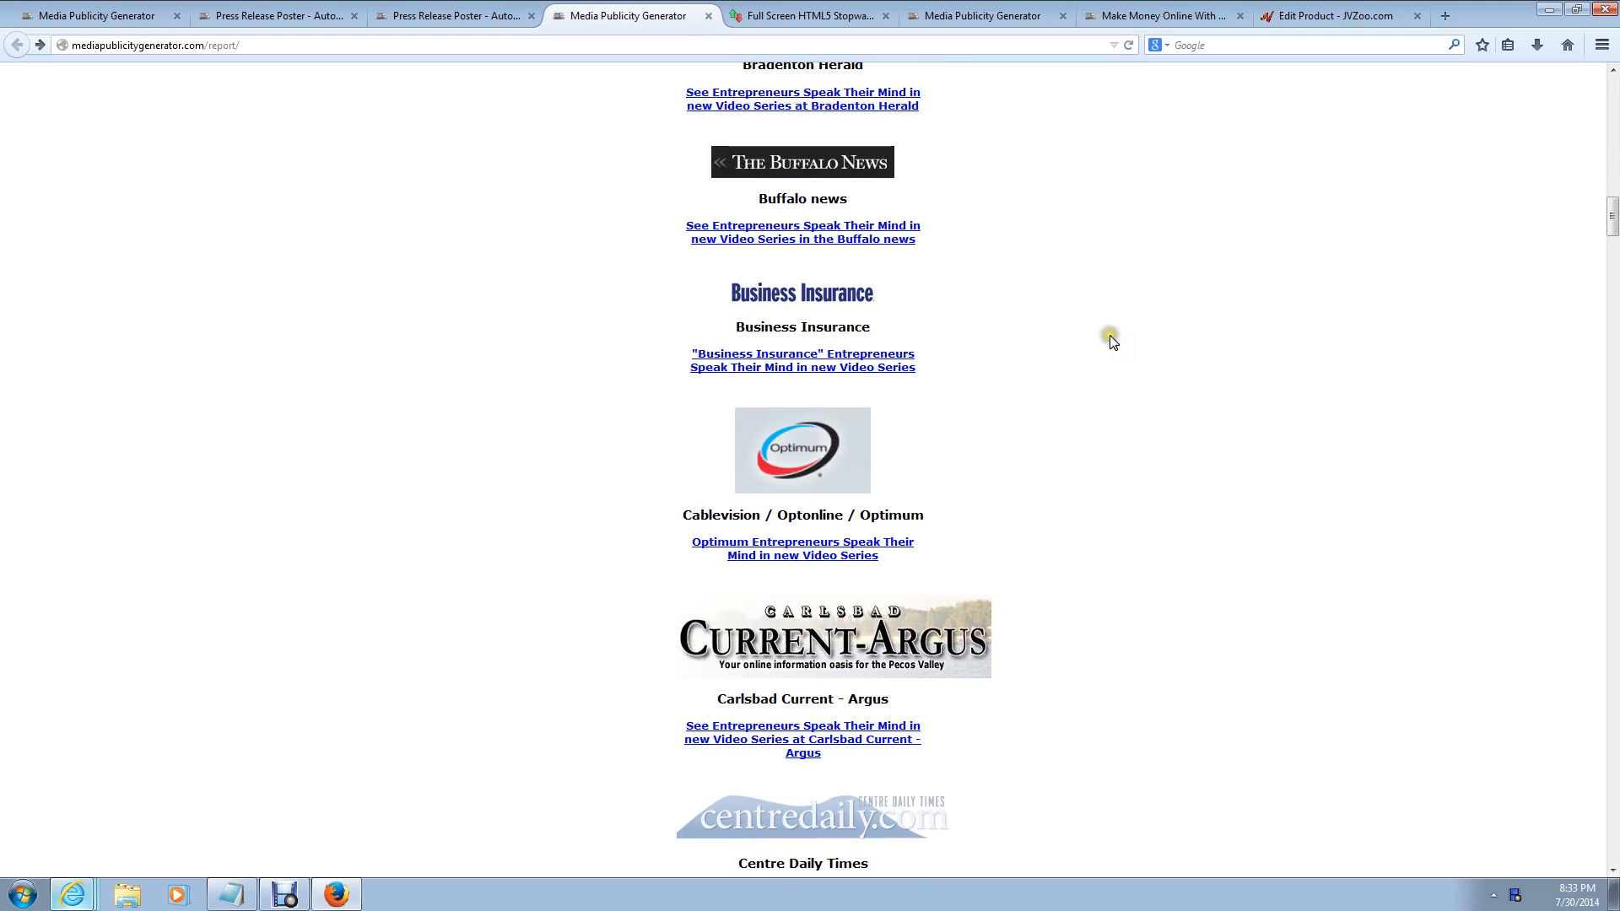
scroll(1114, 342, "down", 5)
scroll(1112, 342, "down", 15)
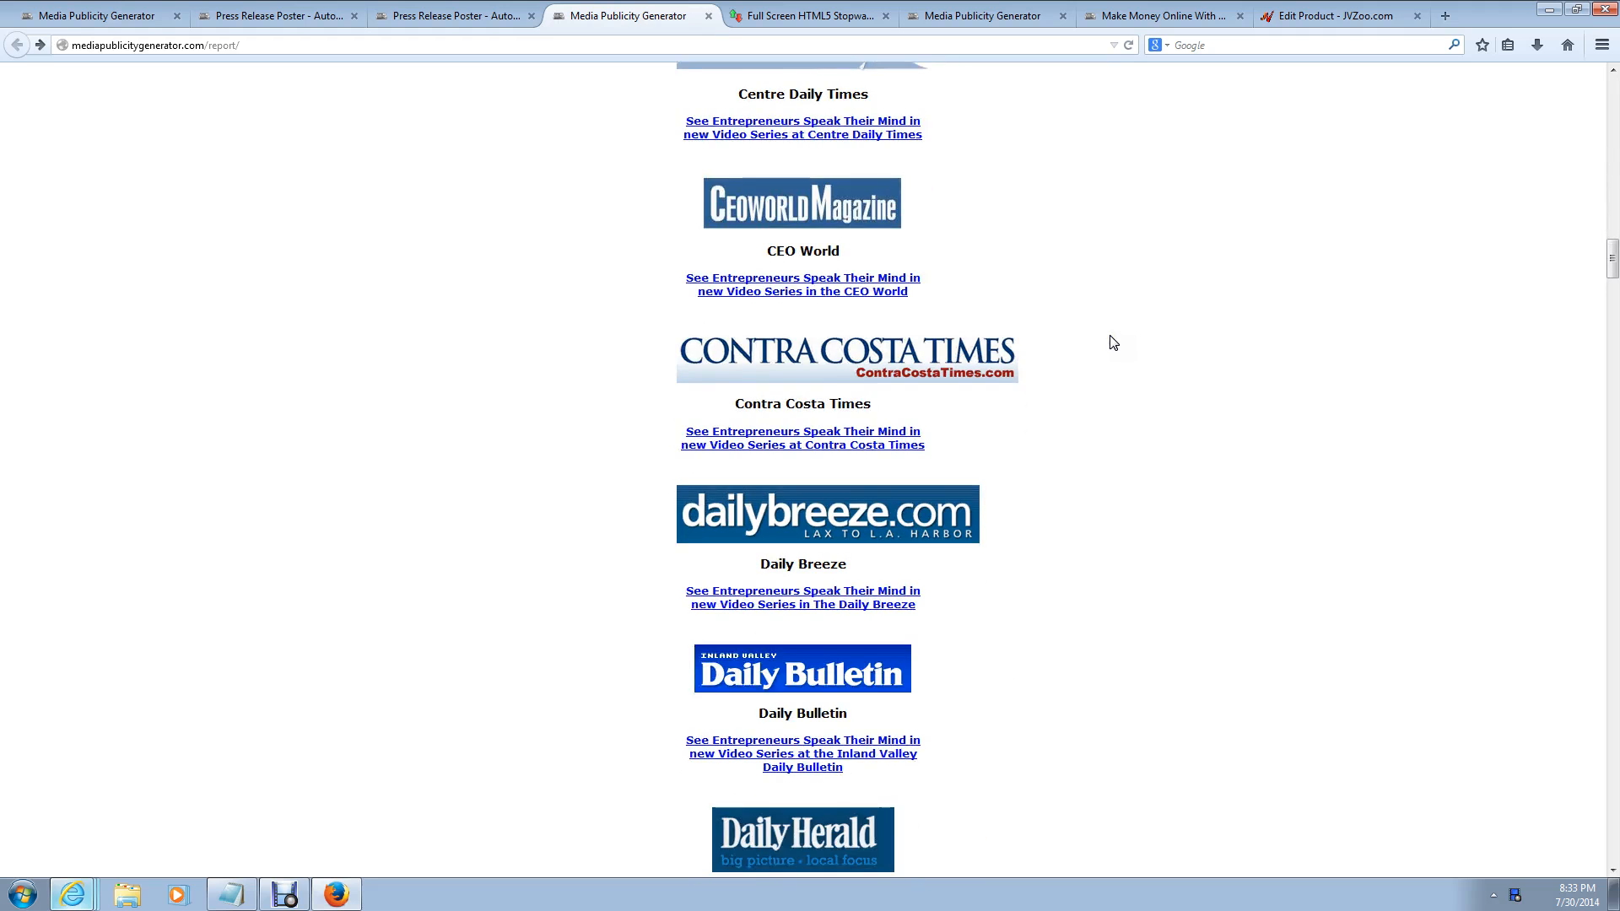
scroll(1112, 342, "down", 5)
left_click(1090, 338)
scroll(1086, 335, "down", 5)
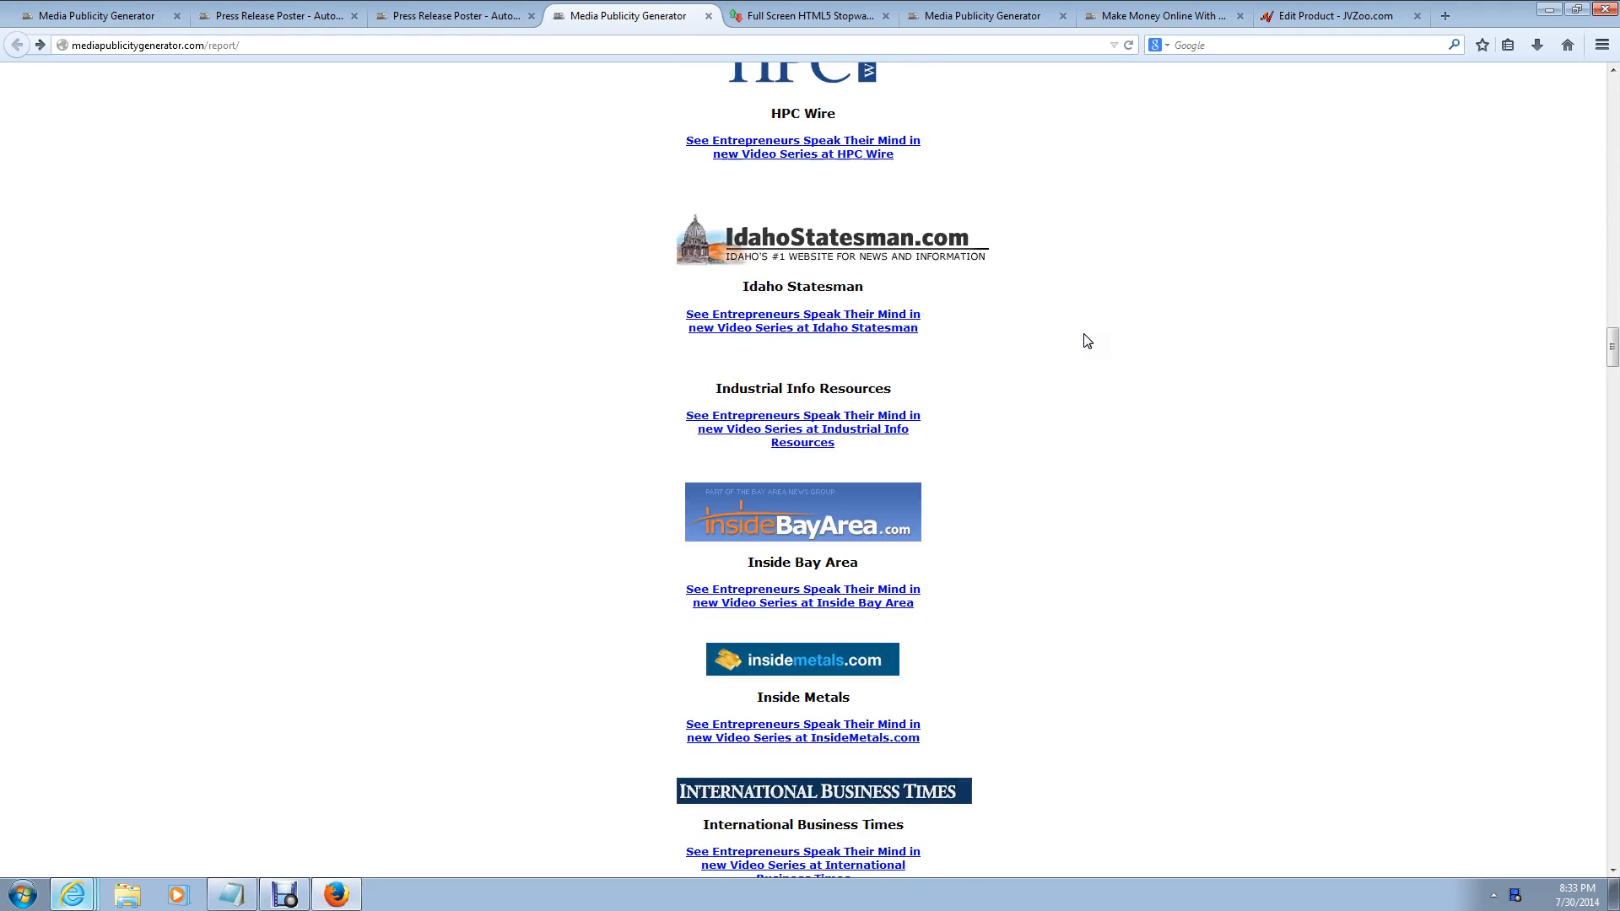
scroll(1087, 340, "down", 5)
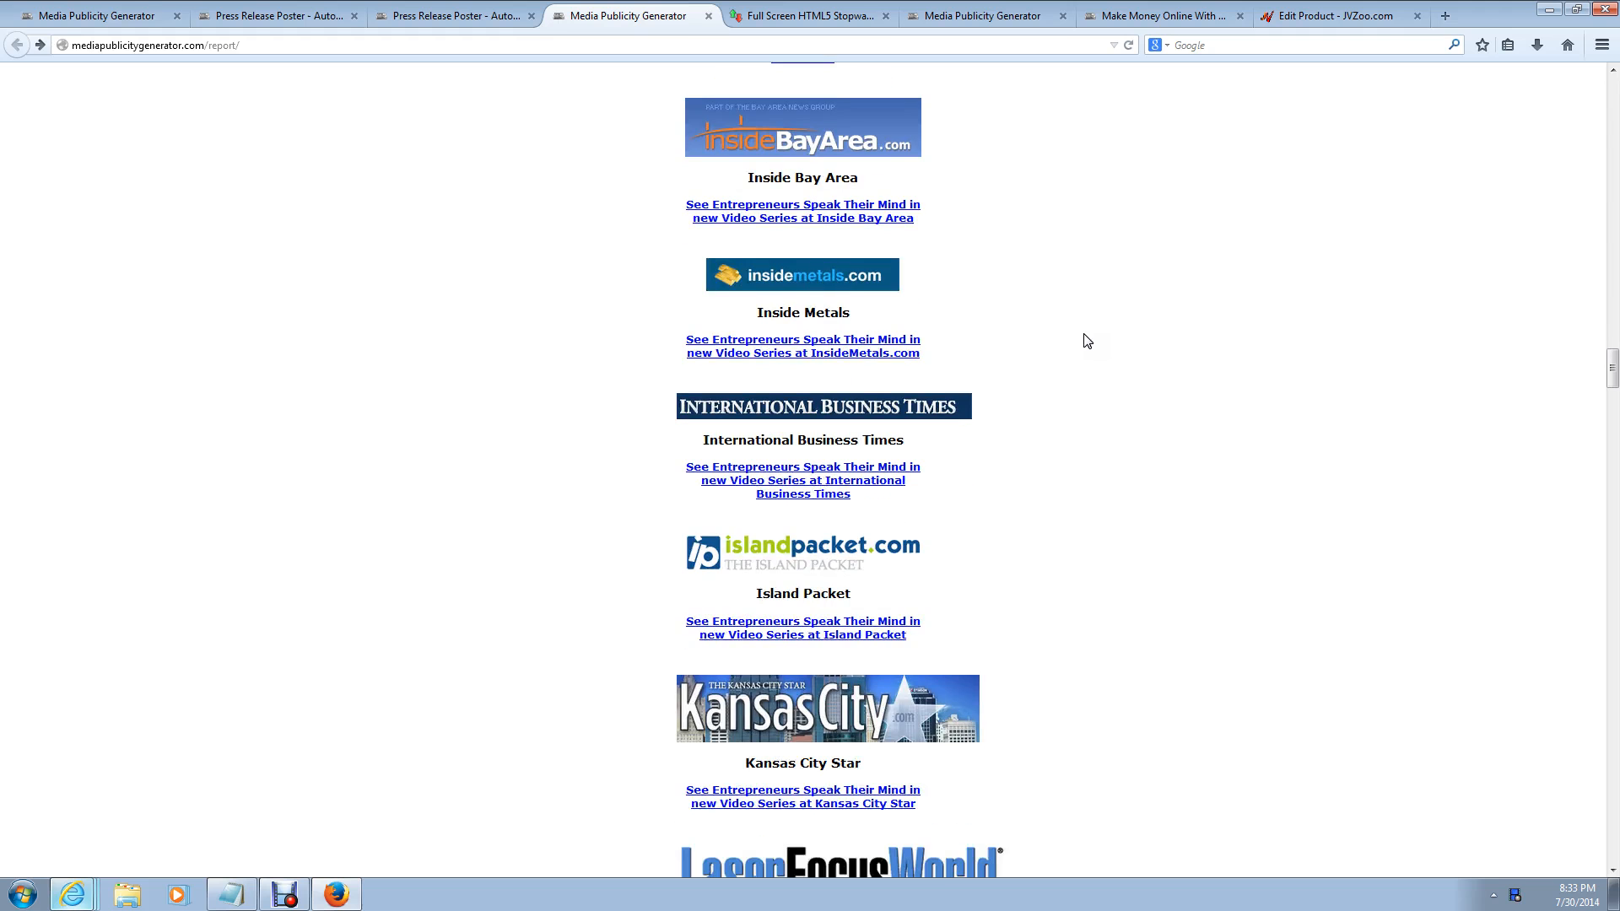
scroll(1087, 340, "down", 7)
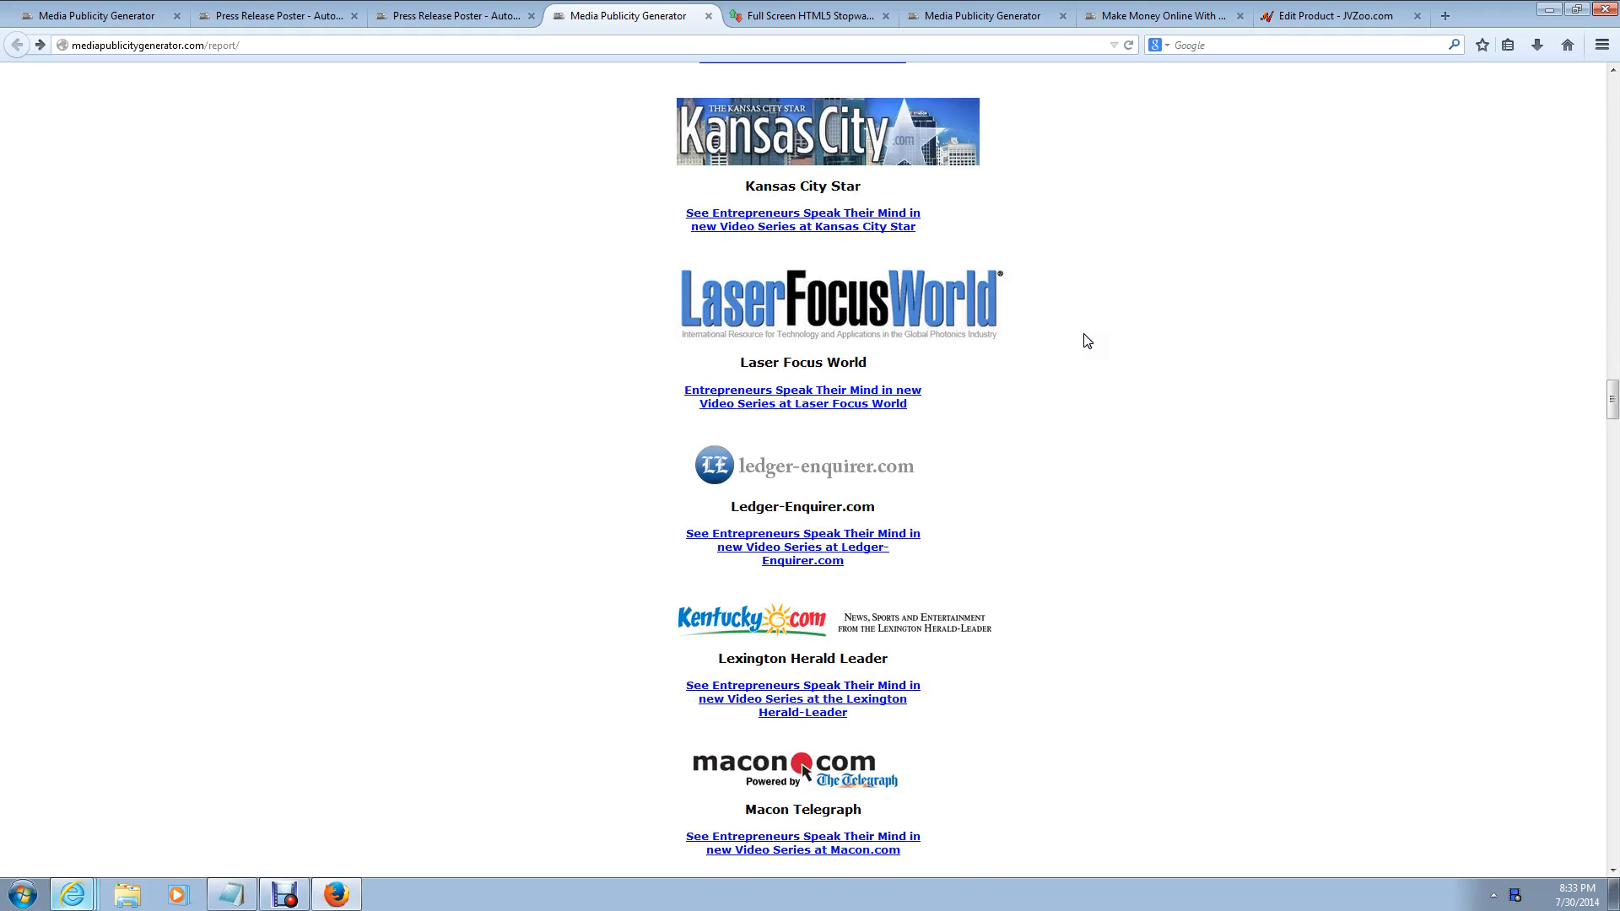
scroll(1087, 341, "down", 7)
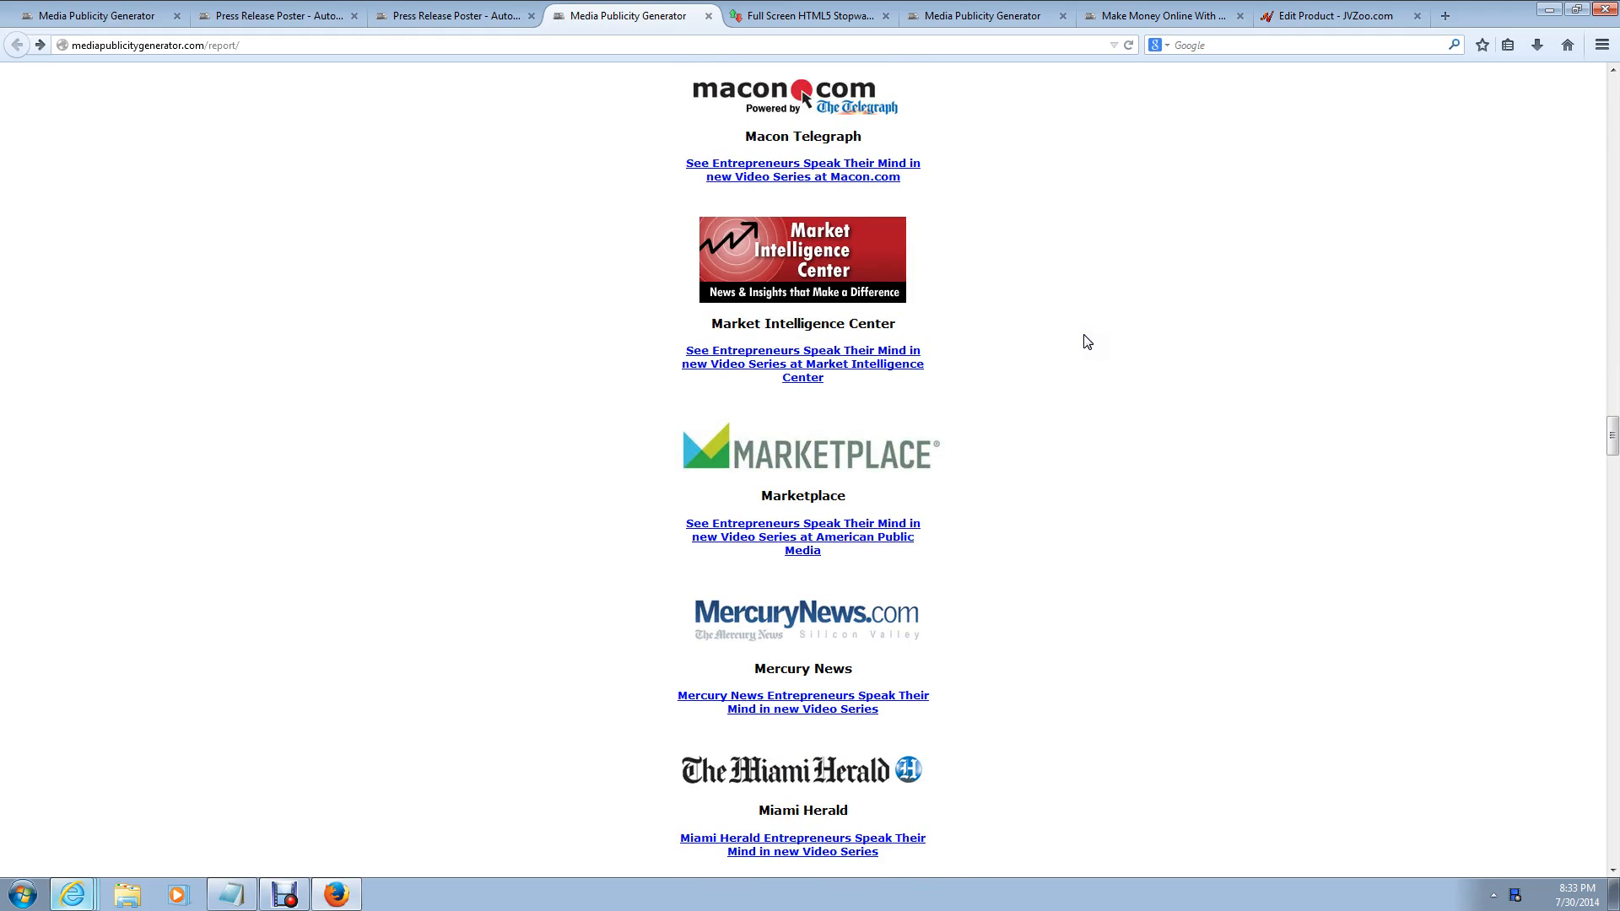
scroll(1087, 342, "down", 5)
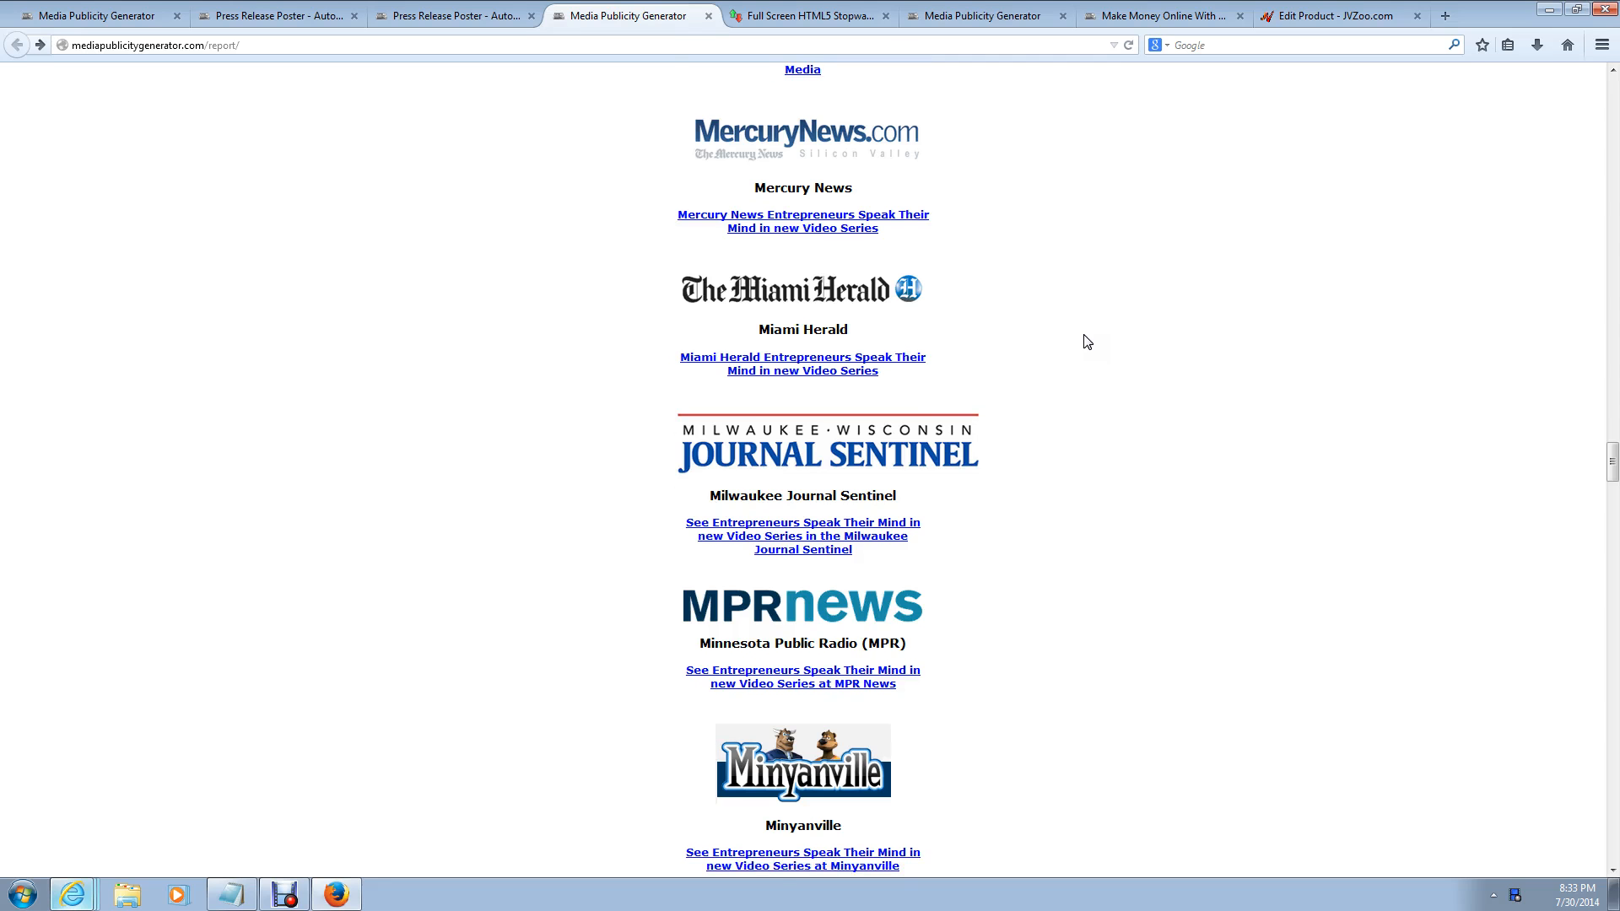
scroll(1087, 342, "down", 5)
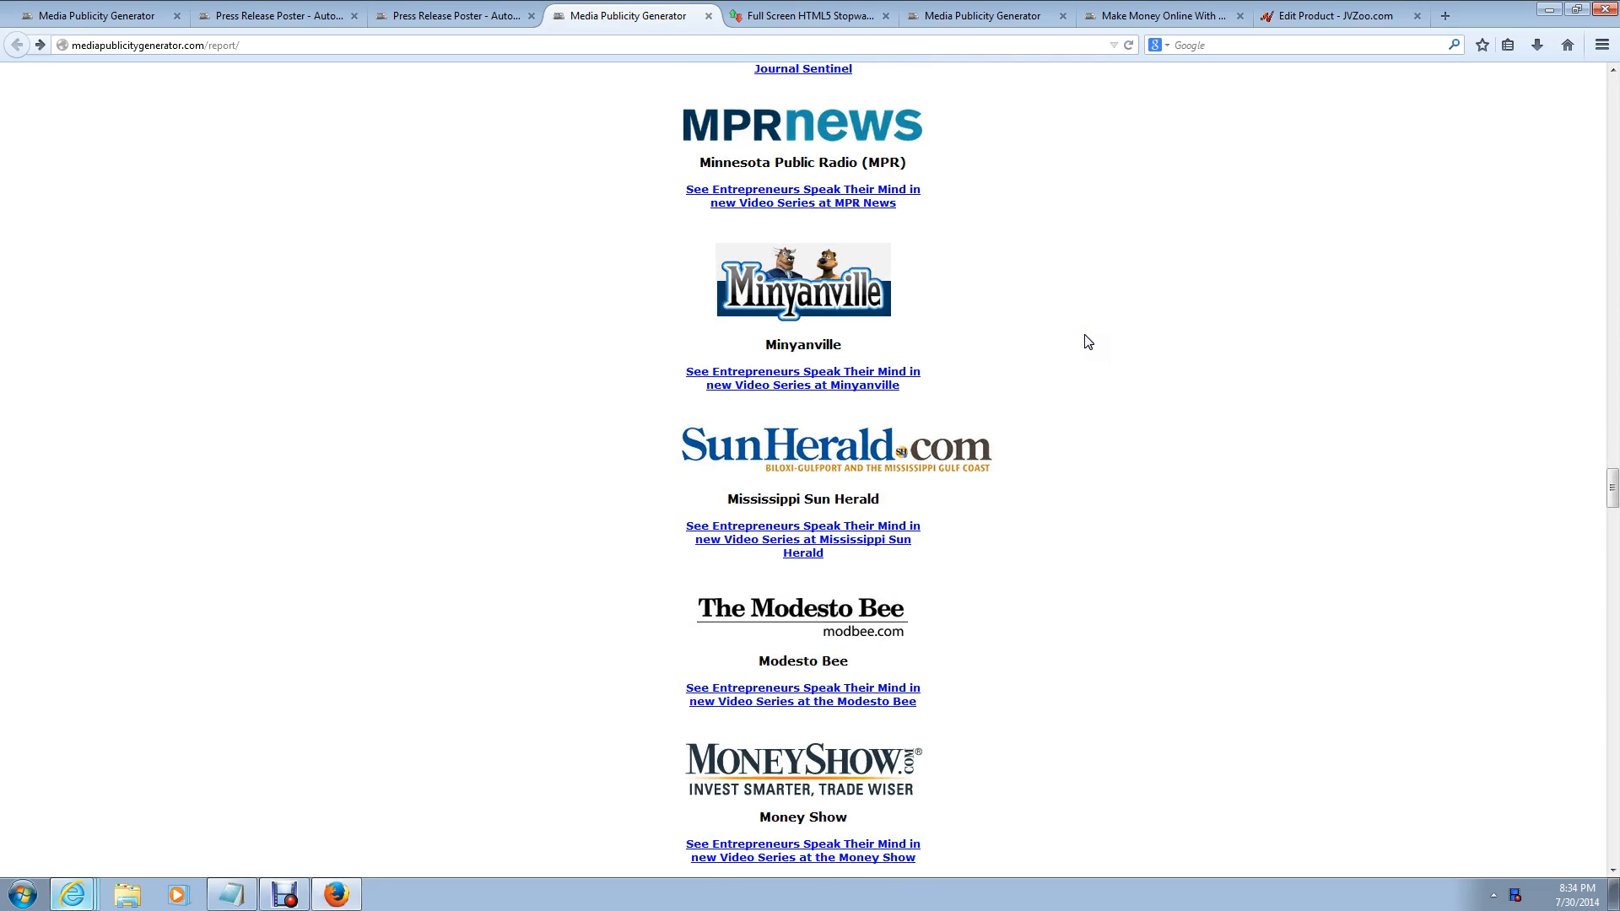
left_click_drag(1612, 486, 1612, 84)
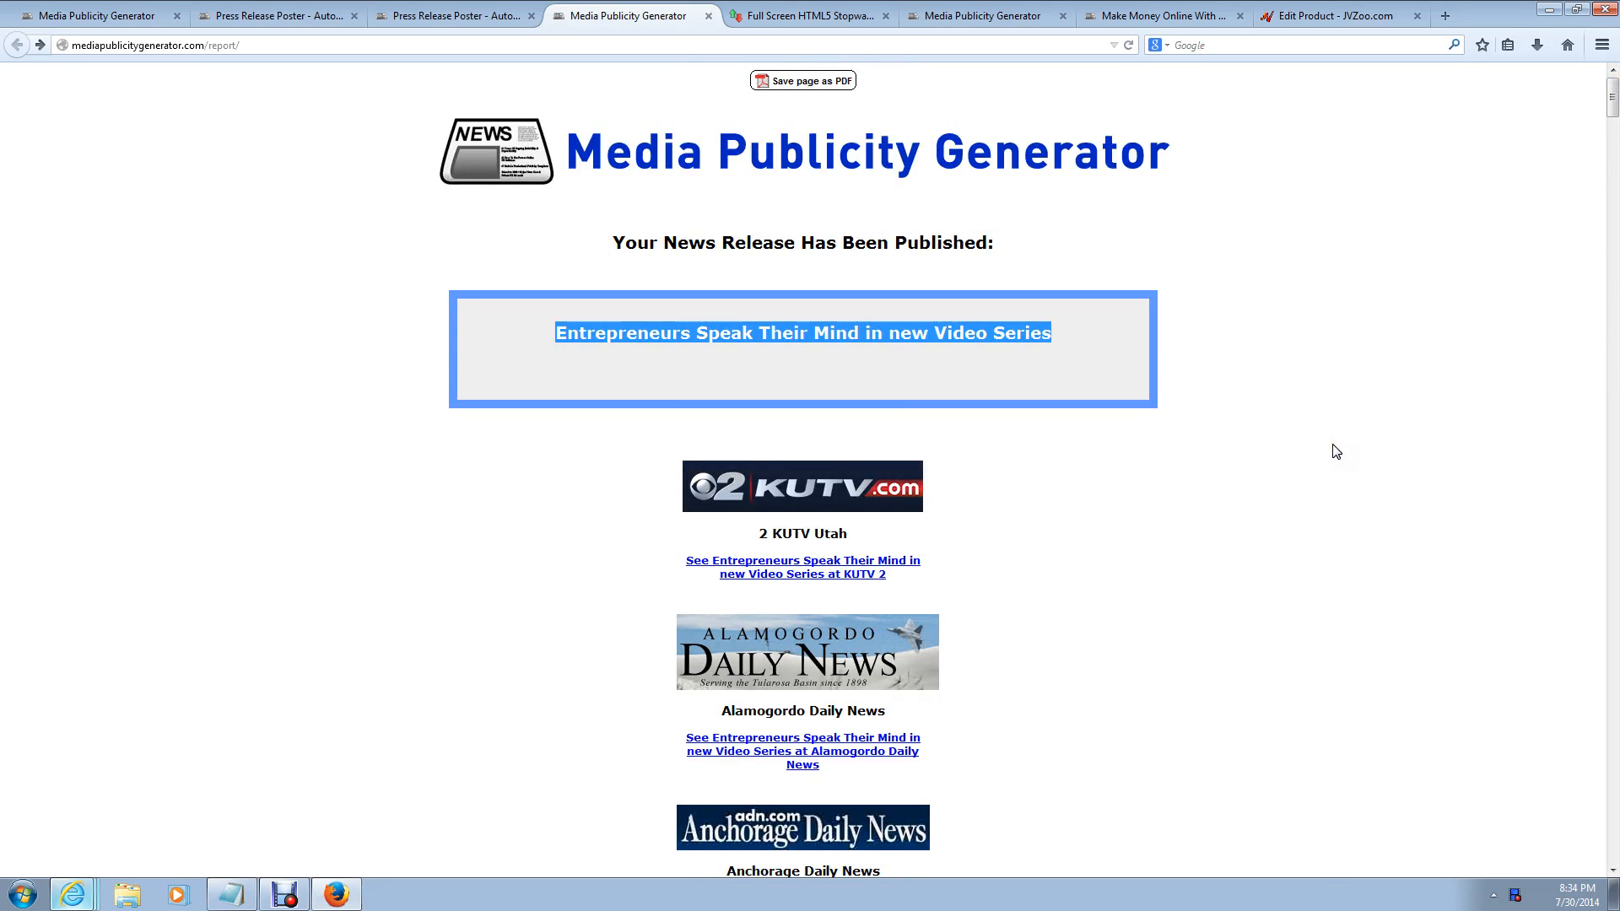